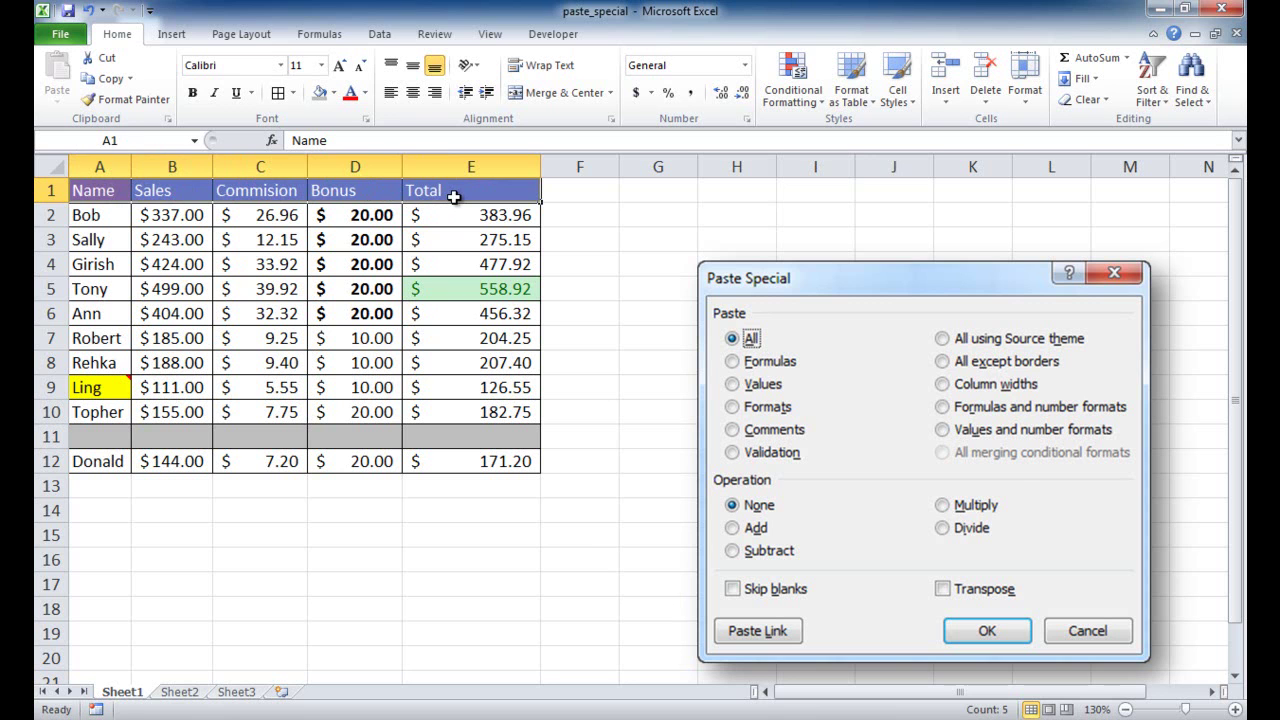
# Copy the header row A1:E1 and paste it starting at G1.
pyautogui.click(106, 80)
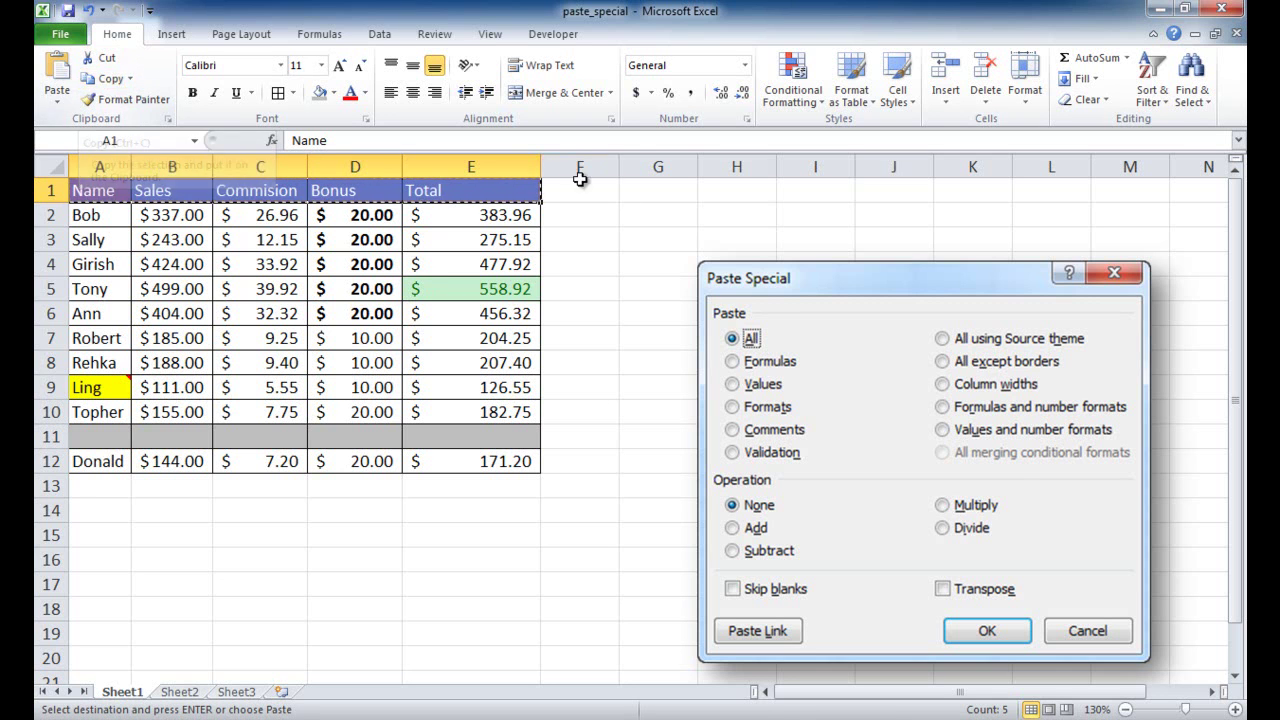
pyautogui.click(665, 196)
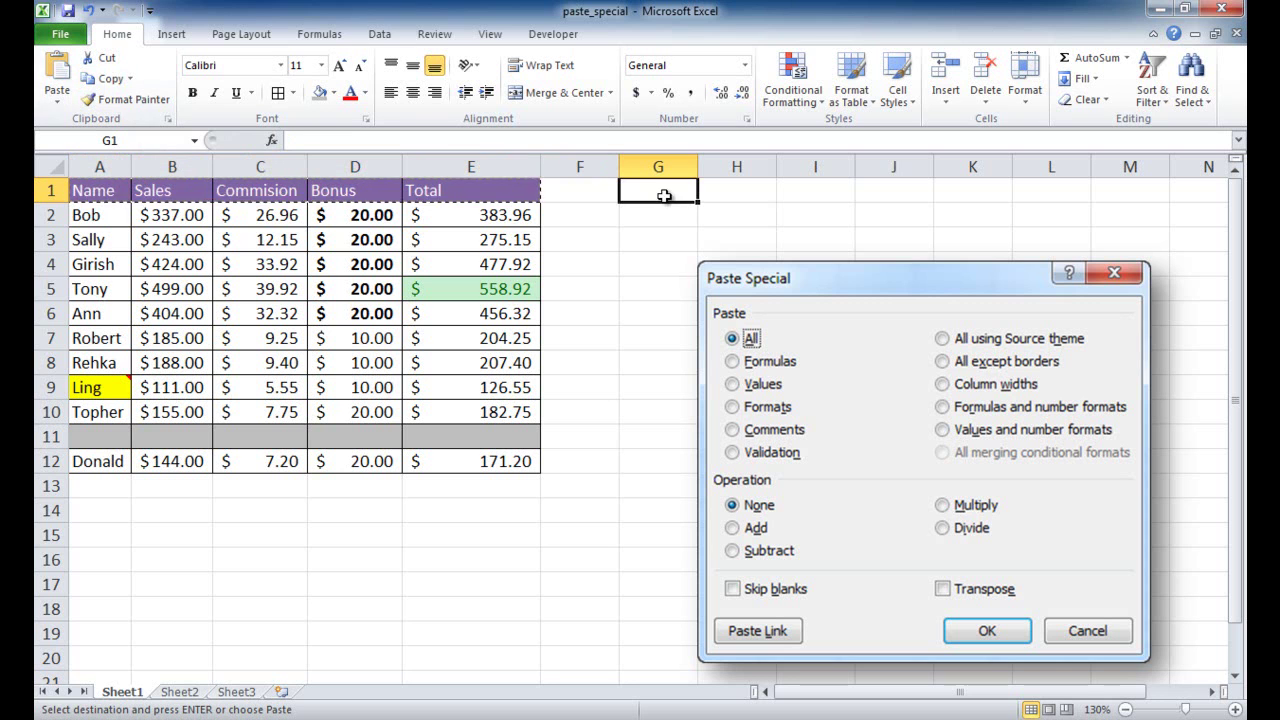
pyautogui.click(57, 72)
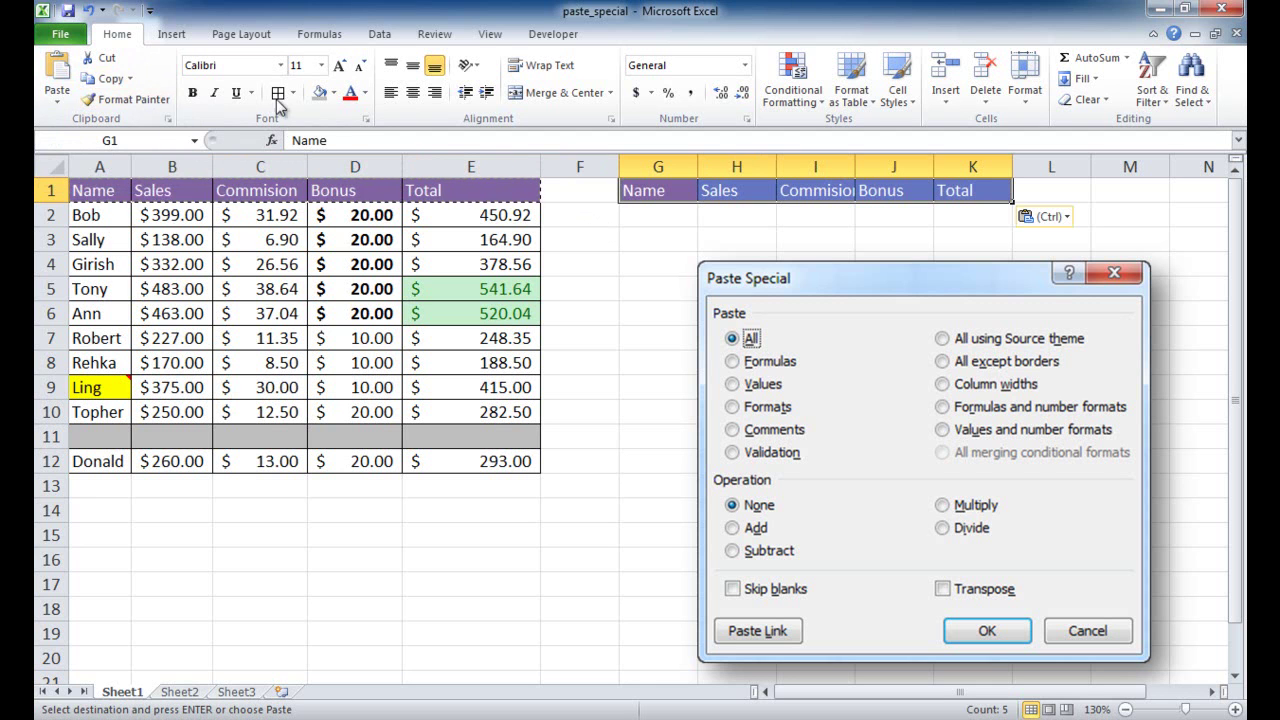
# Examine the Paste Special options for the copied header row, closing the dialog without pasting.
pyautogui.click(63, 98)
pyautogui.click(89, 288)
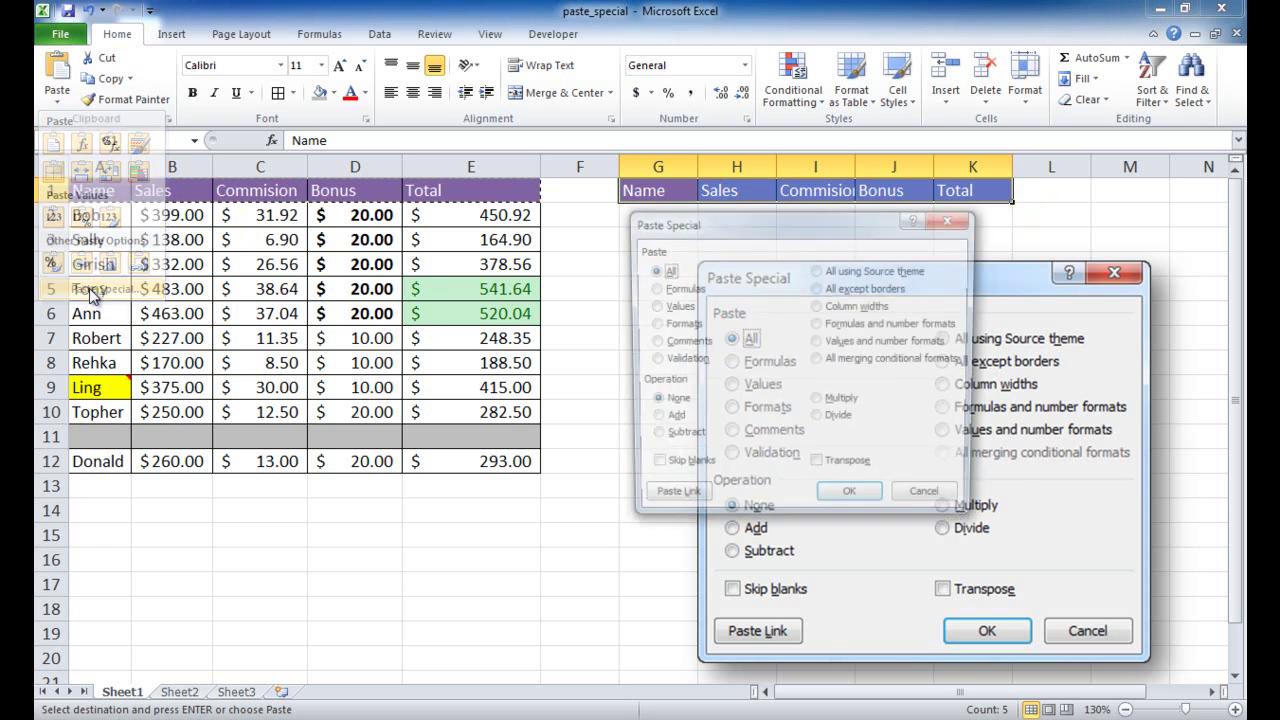
pyautogui.moveTo(836, 230); pyautogui.dragTo(367, 292)
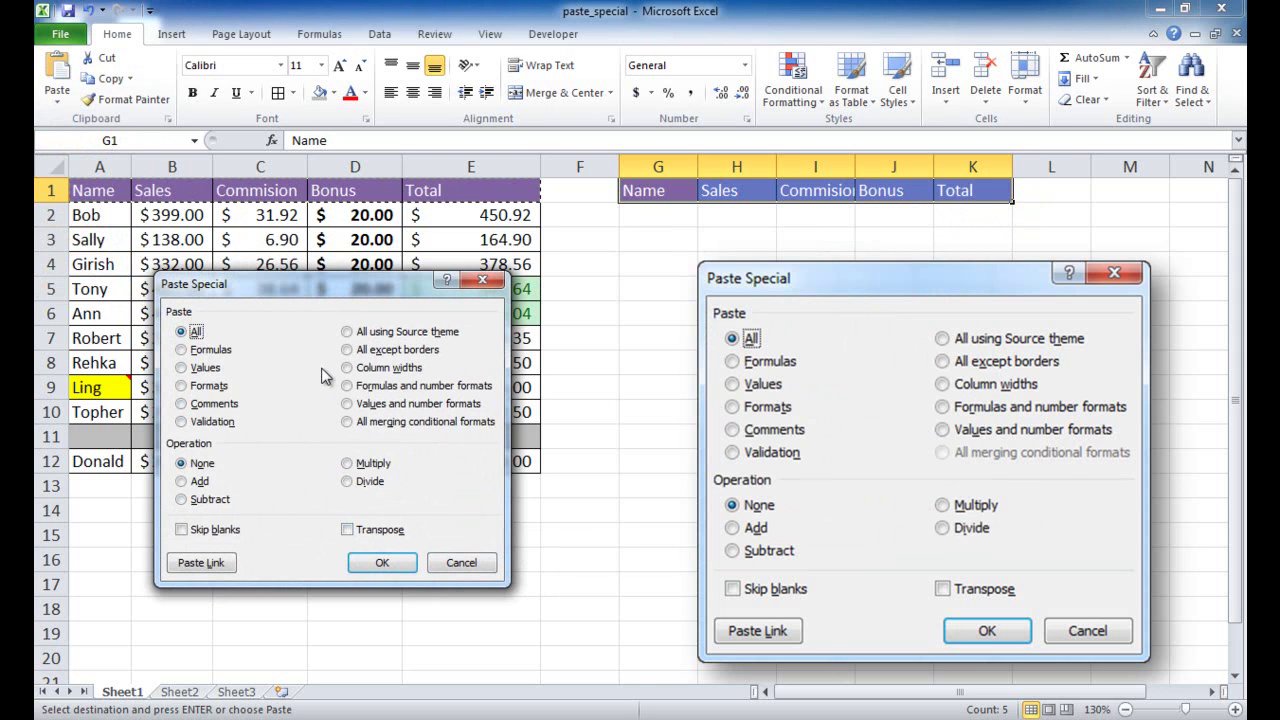
pyautogui.click(461, 564)
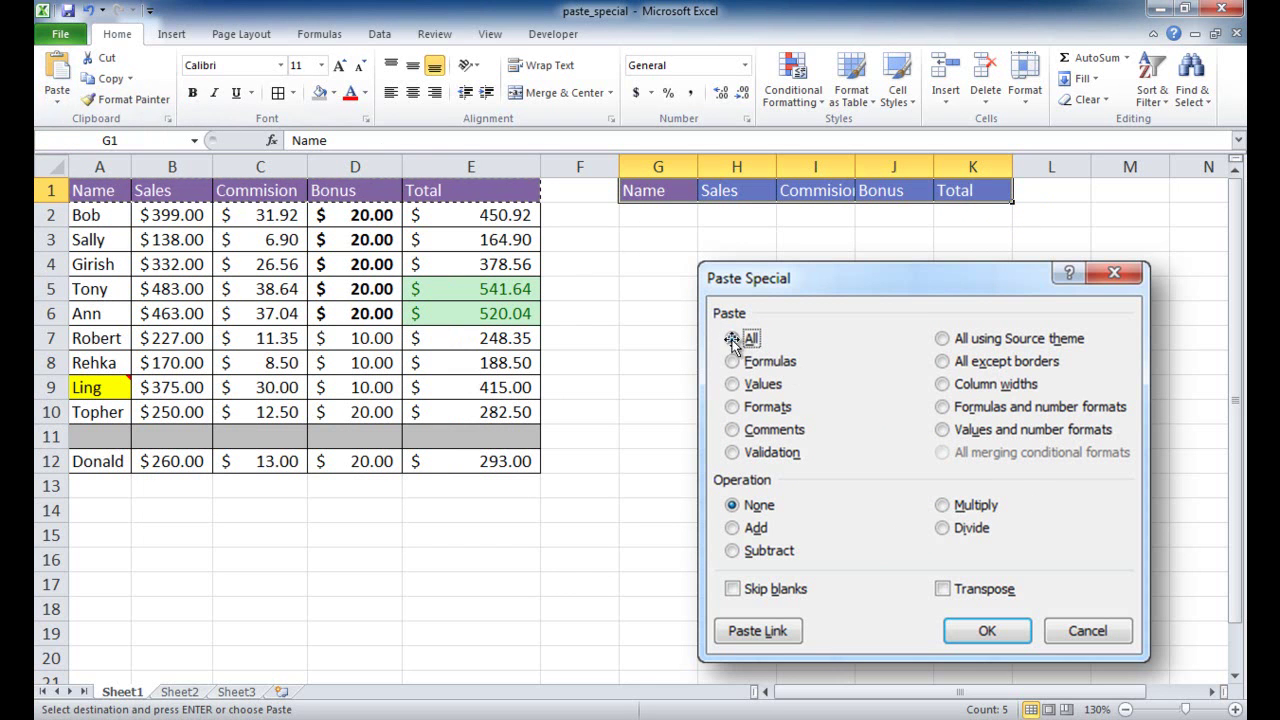
# Clear all content and formatting from the pasted headers in G1:K1.
pyautogui.moveTo(661, 186); pyautogui.dragTo(971, 185)
pyautogui.click(1087, 99)
pyautogui.click(1100, 121)
# Copy the header row A1:E1 and paste it at G1 using Paste Special with the All option.
pyautogui.moveTo(90, 190); pyautogui.dragTo(445, 196)
pyautogui.click(108, 80)
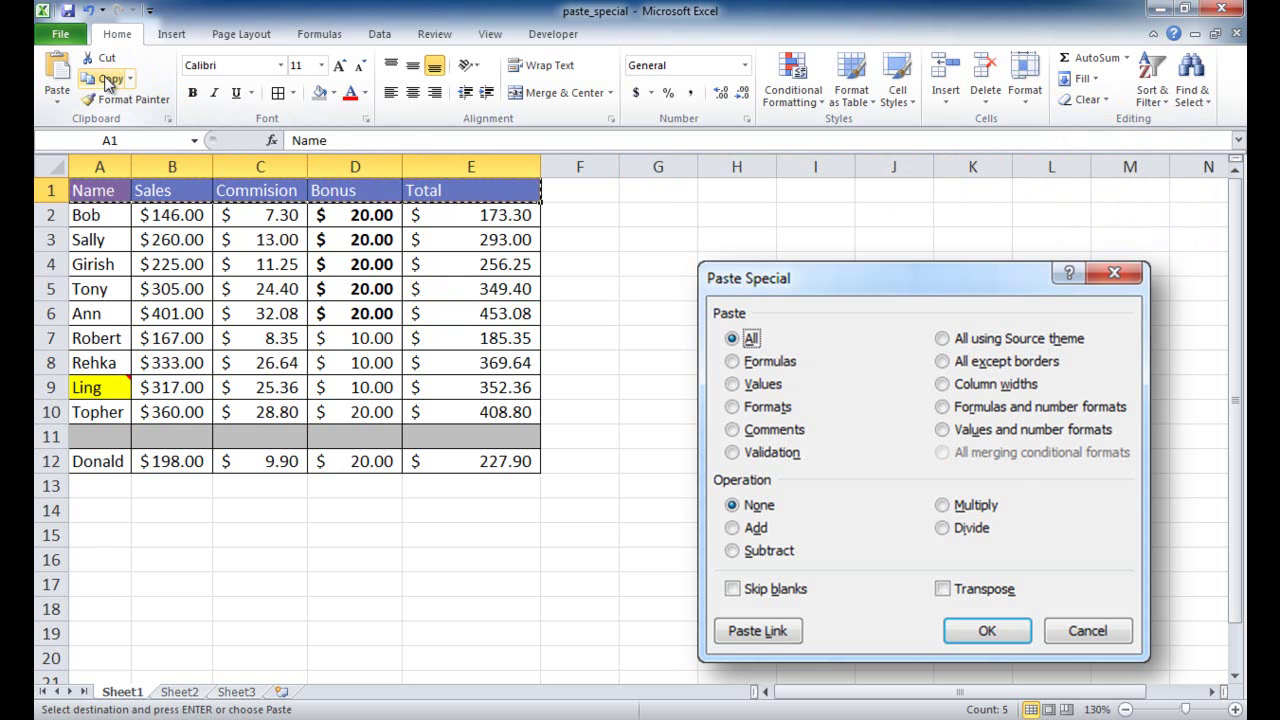
pyautogui.click(625, 188)
pyautogui.click(57, 96)
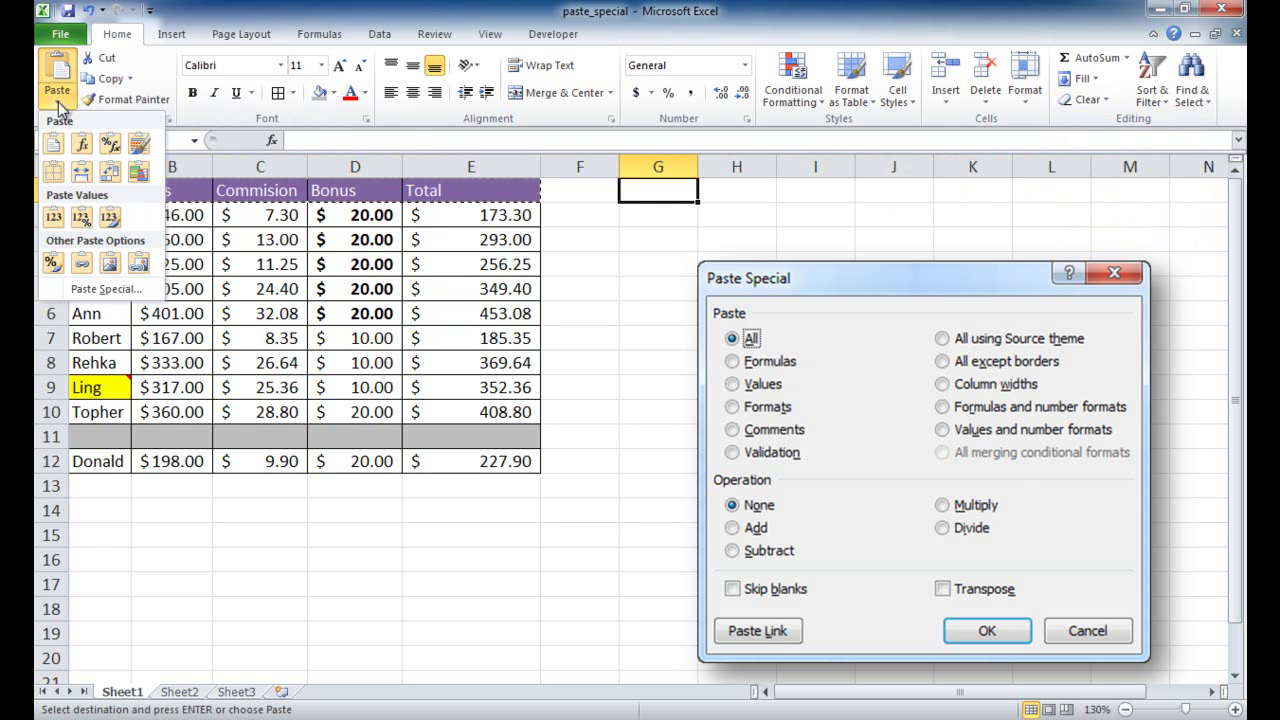
pyautogui.click(100, 287)
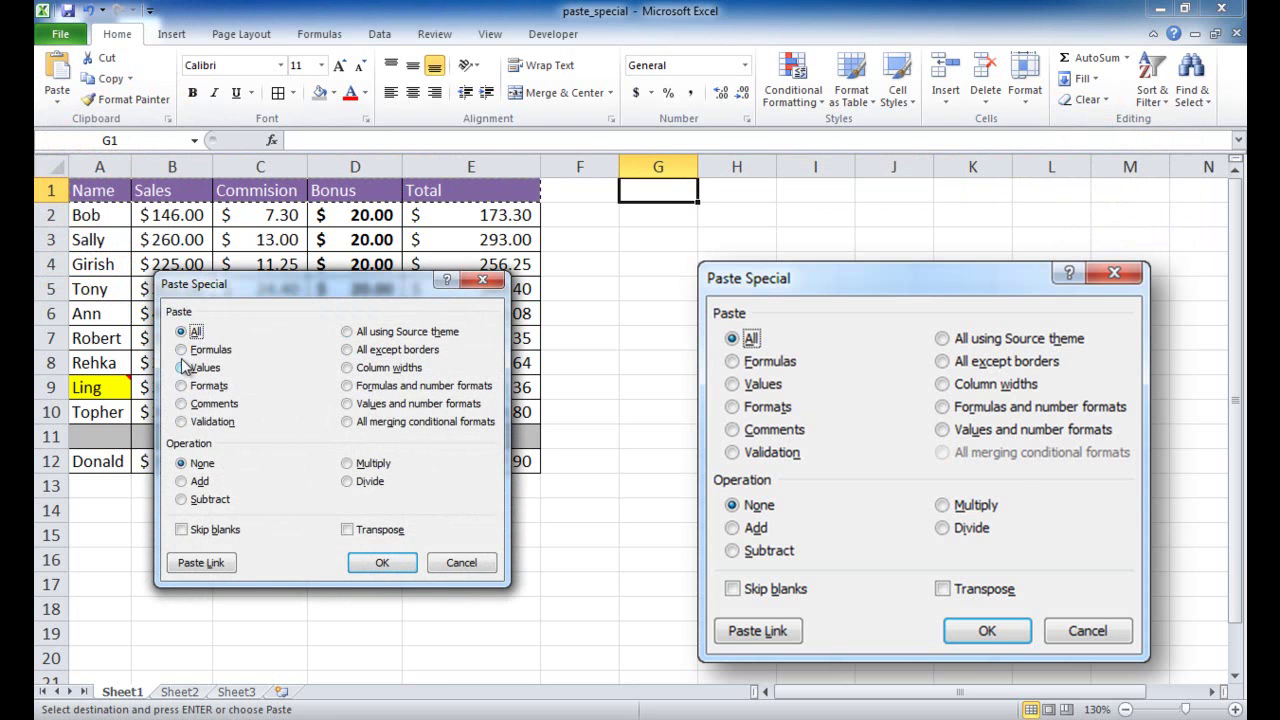
pyautogui.click(383, 562)
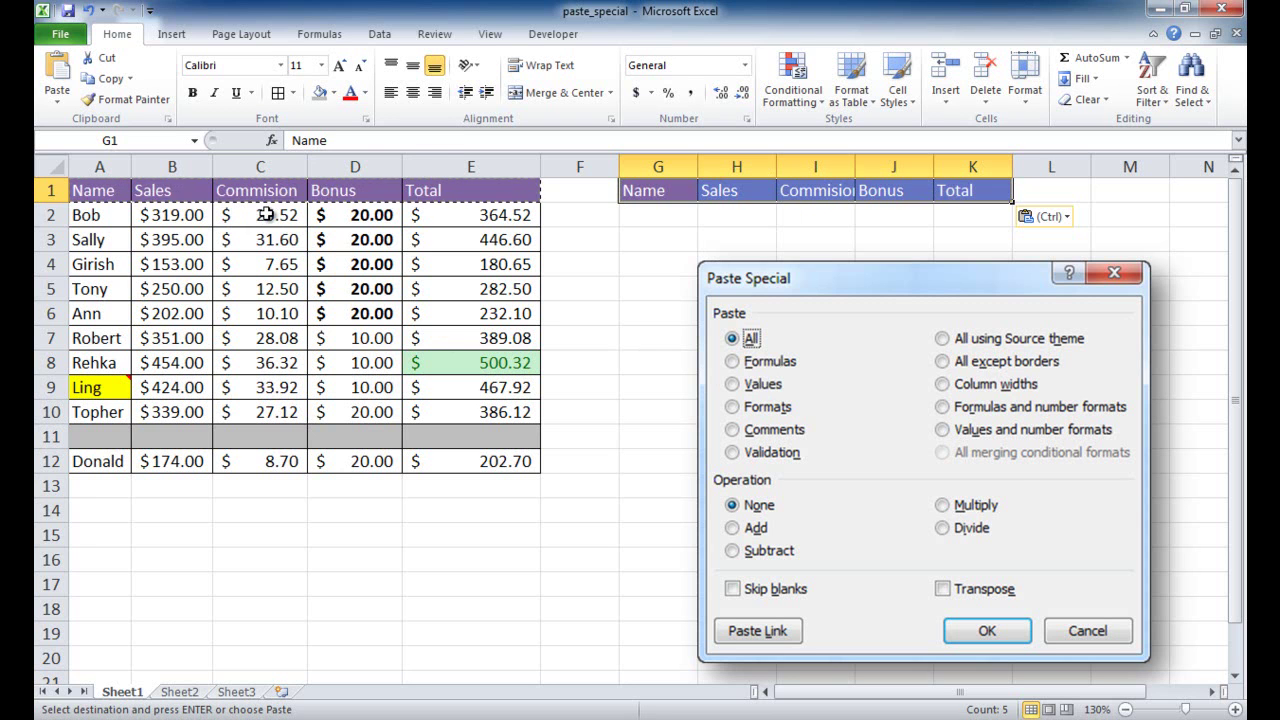
pyautogui.click(266, 214)
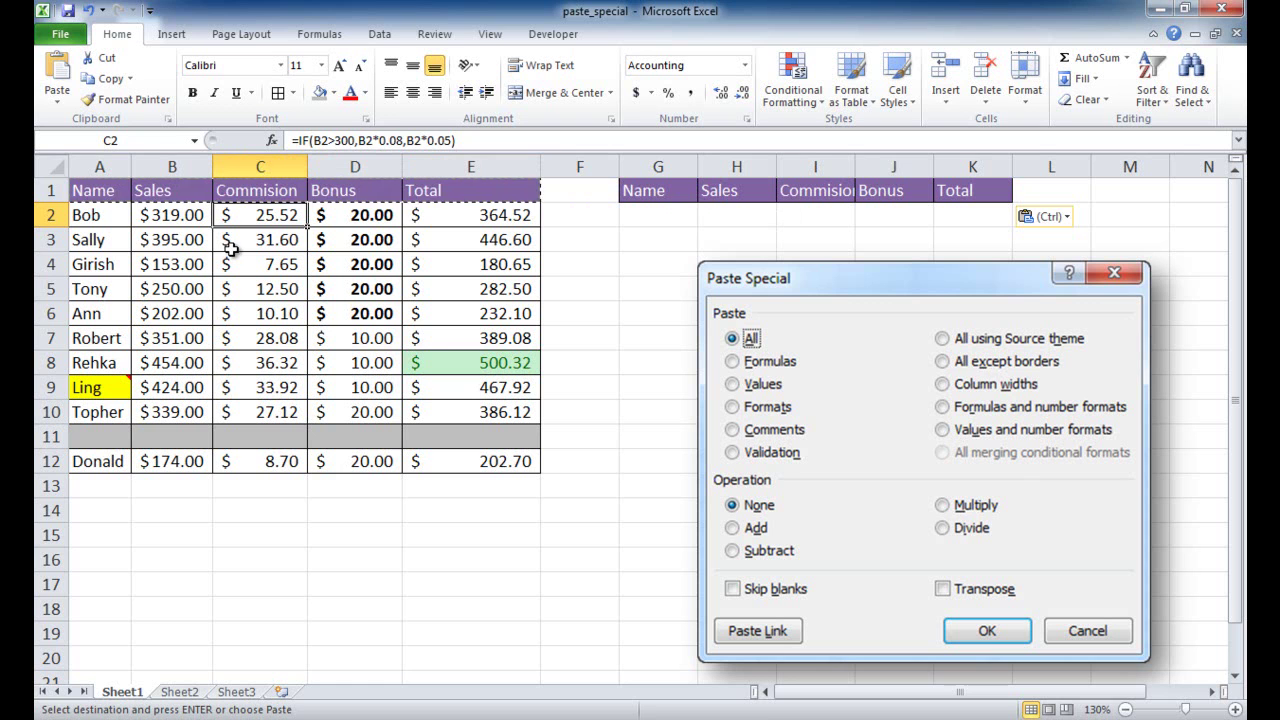
pyautogui.press('Escape')
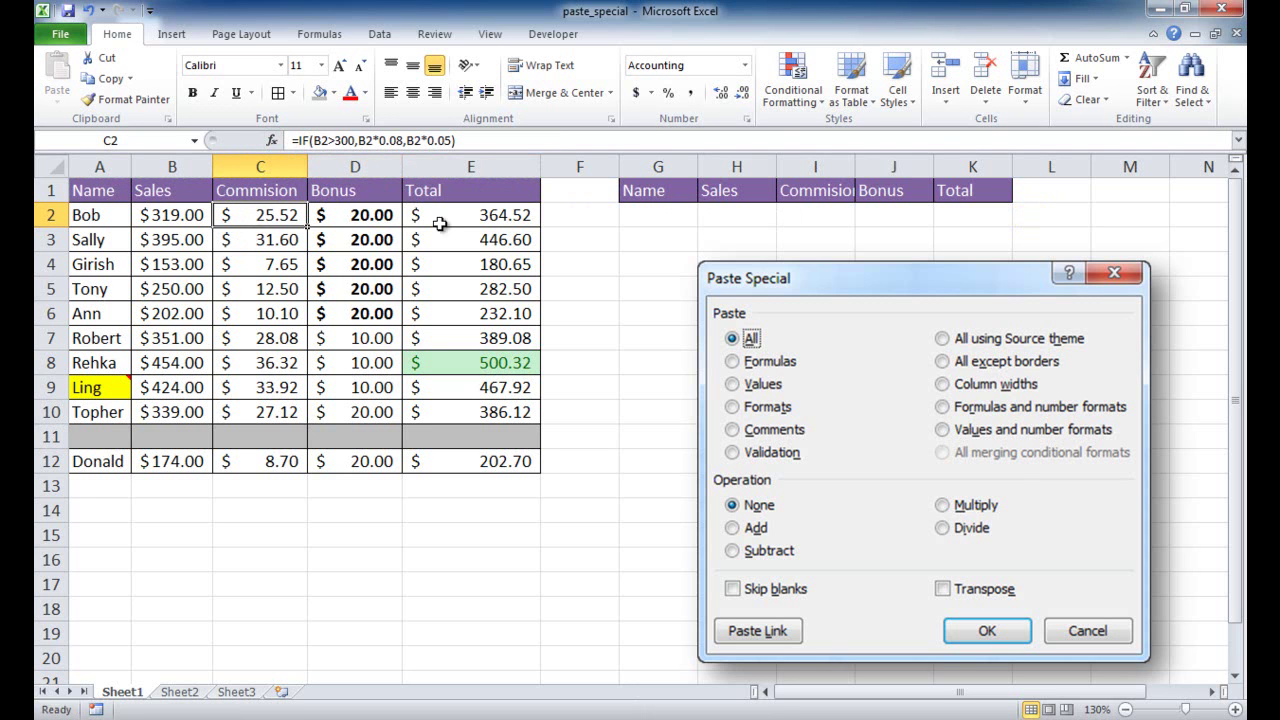
# Enter a salesperson's name in G2 and a sales value of 200 in H2.
pyautogui.click(654, 214)
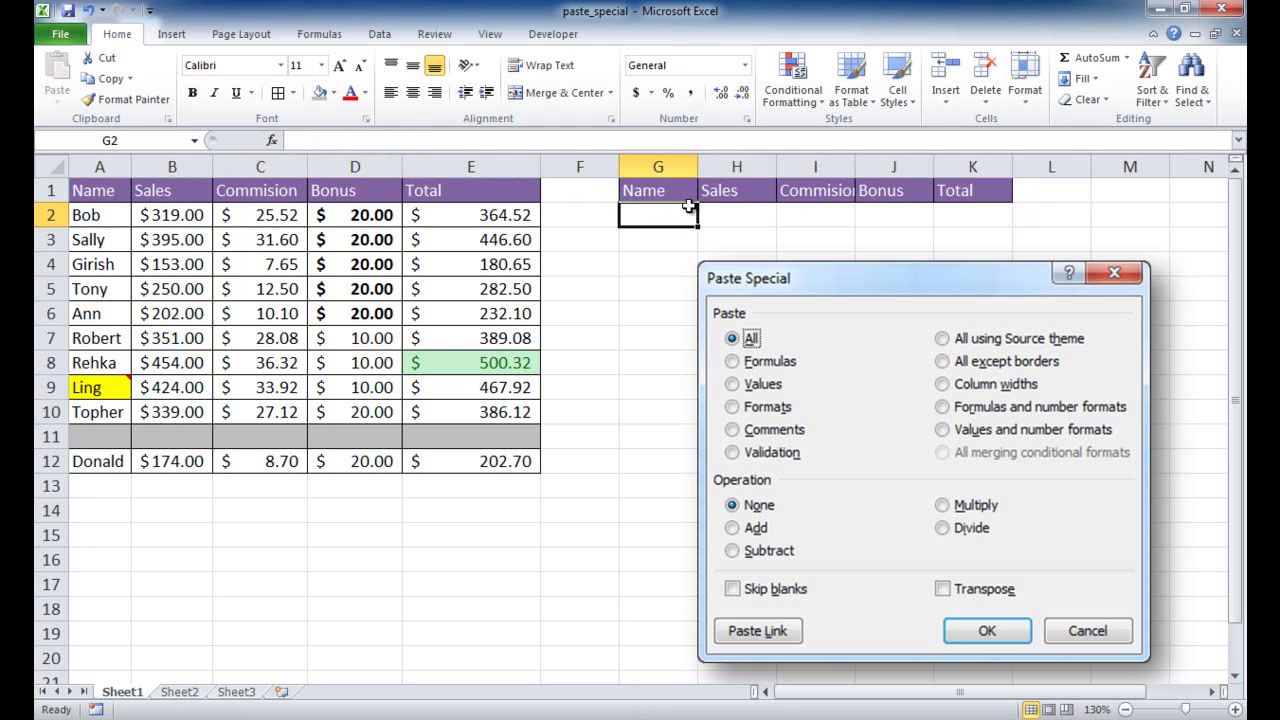
pyautogui.write('Alic')
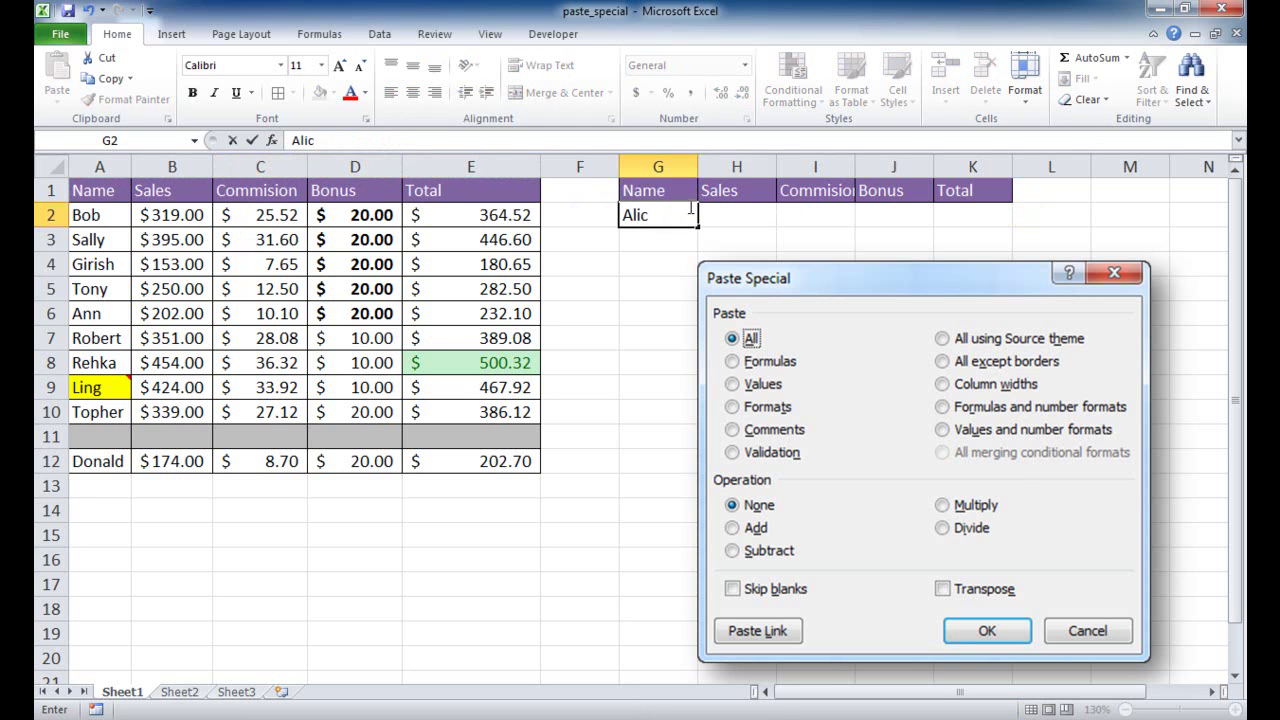
pyautogui.write('e')
pyautogui.press('Tab')
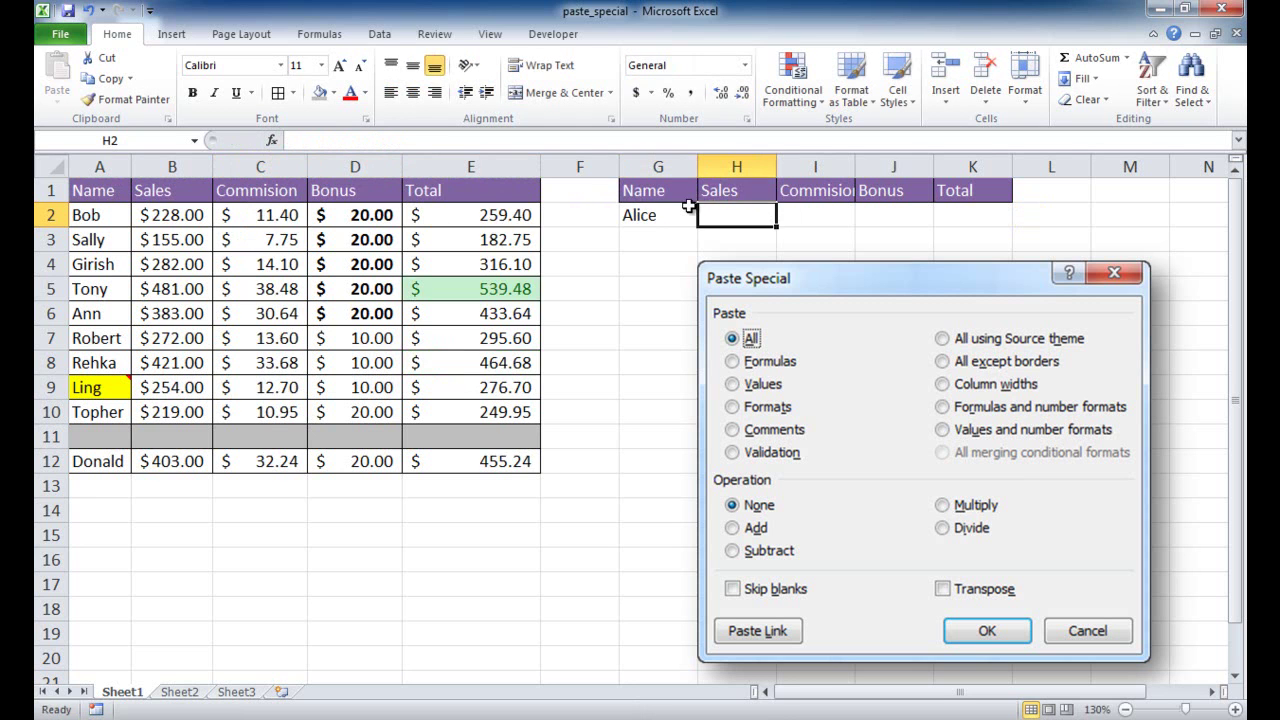
pyautogui.write('200')
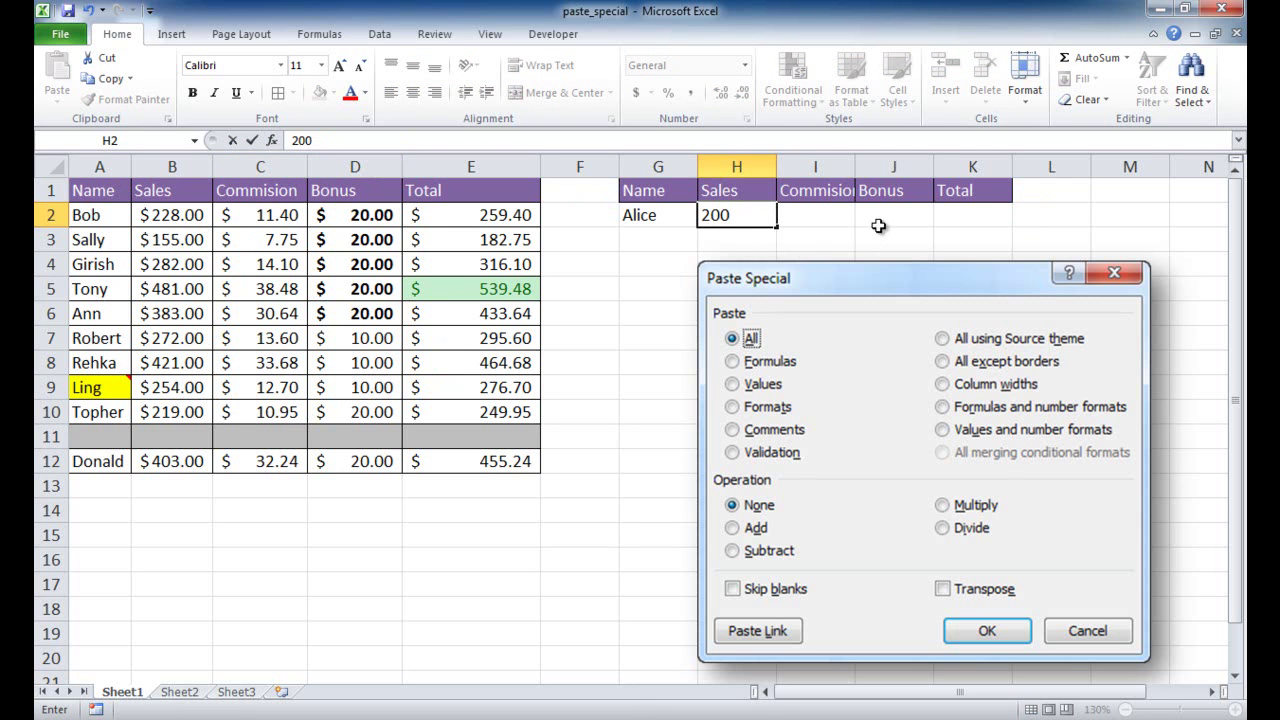
pyautogui.click(831, 214)
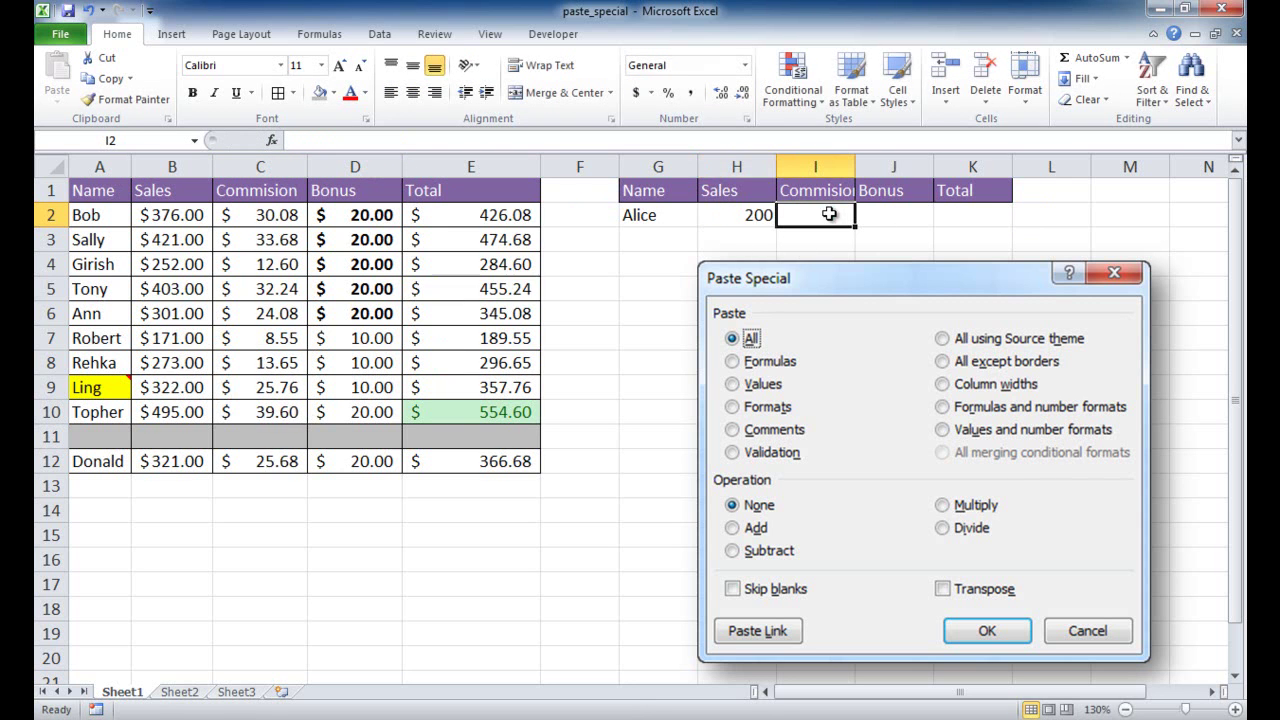
# Copy the commission formula cell C2.
pyautogui.click(256, 219)
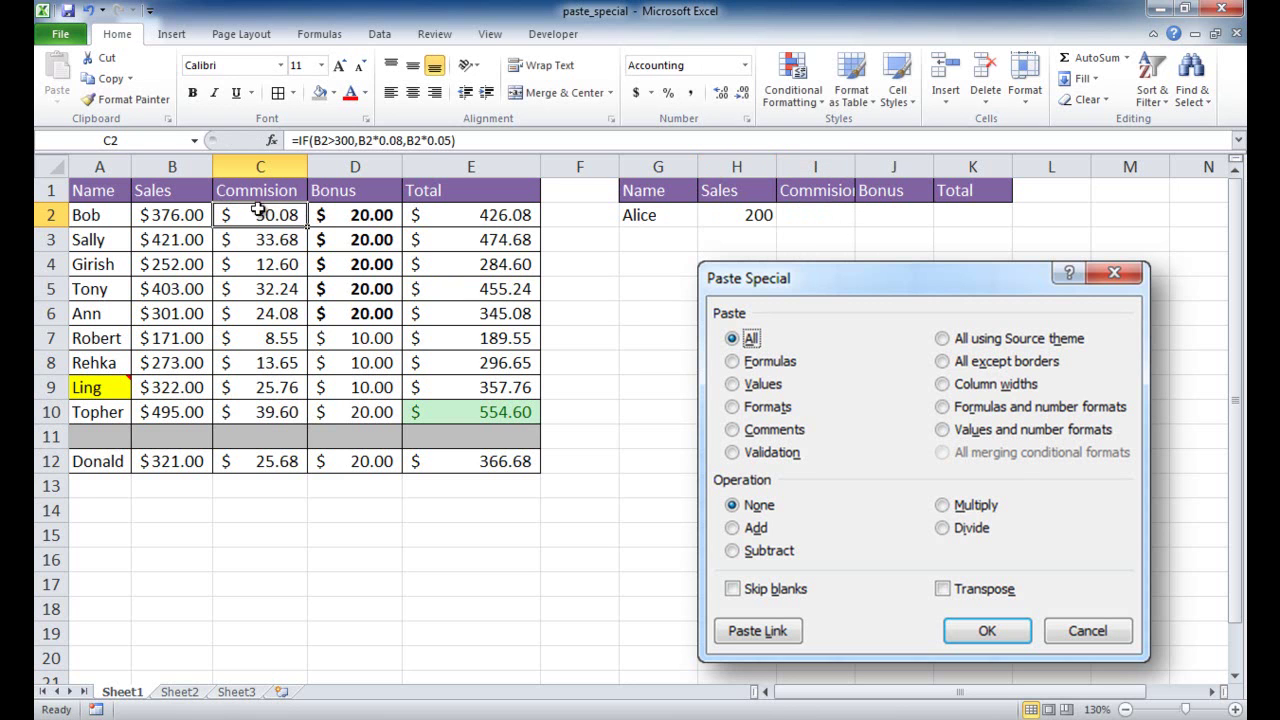
pyautogui.click(104, 80)
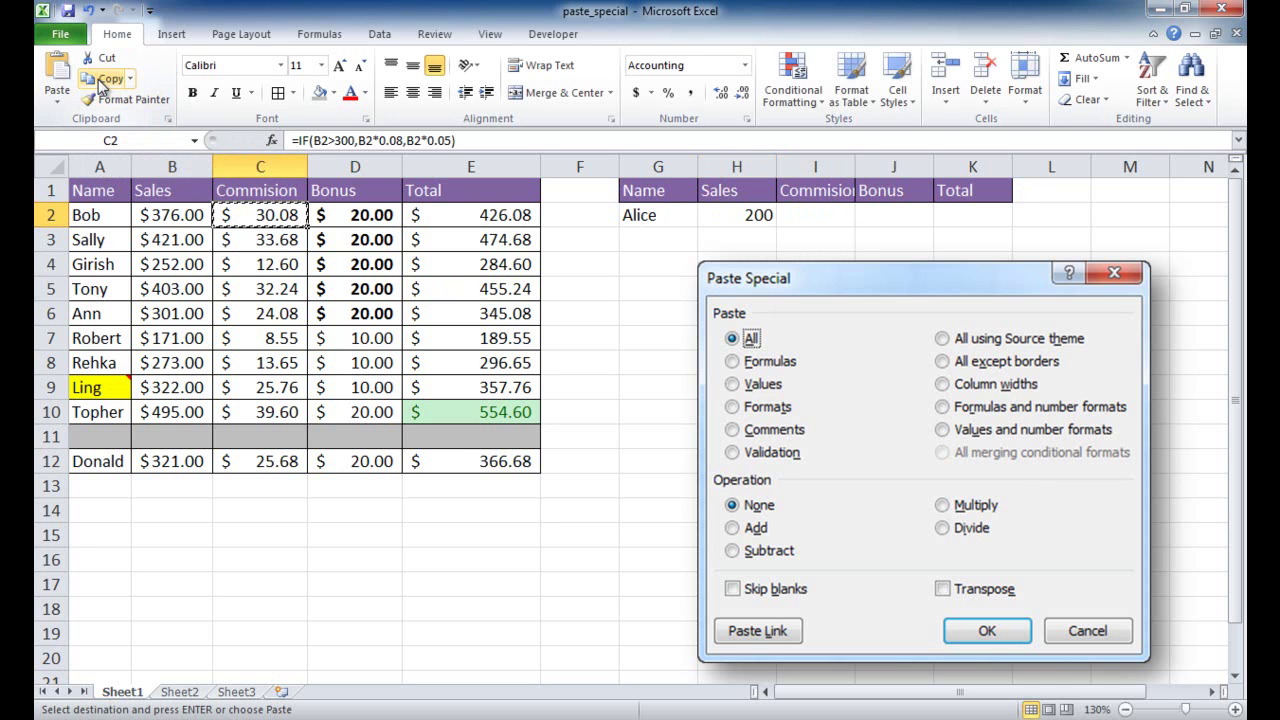
pyautogui.click(62, 104)
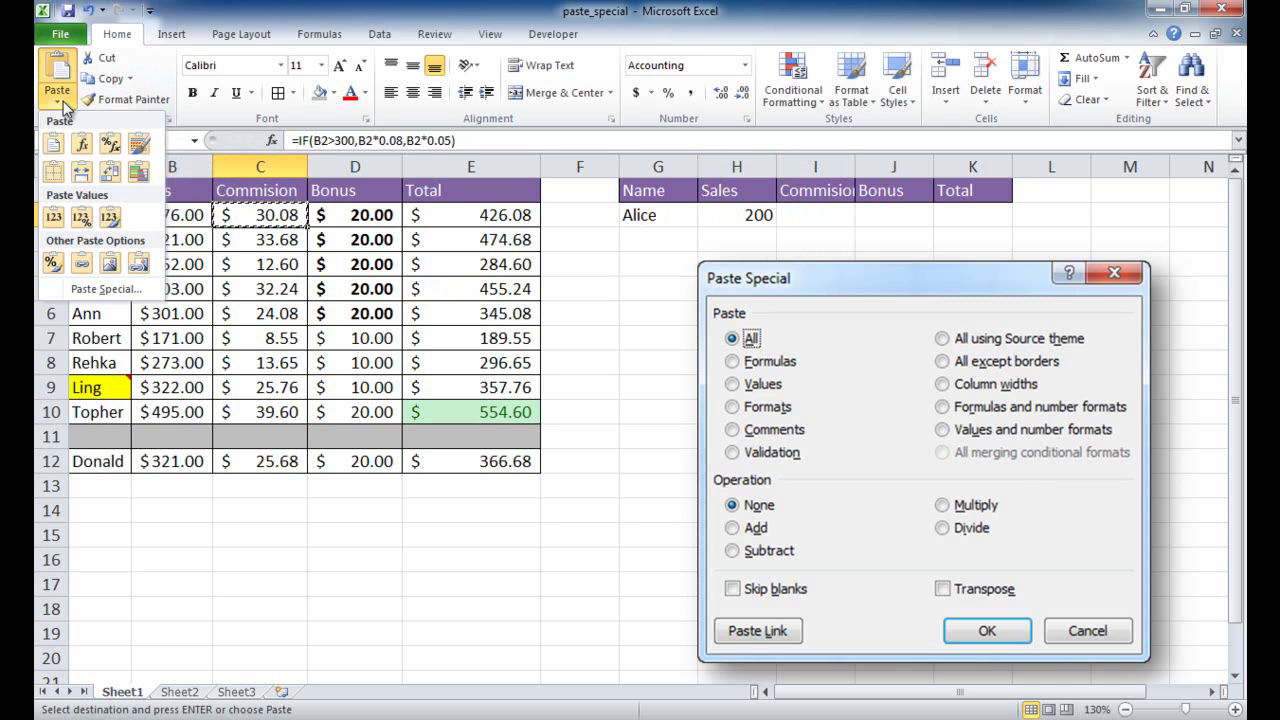
pyautogui.click(104, 288)
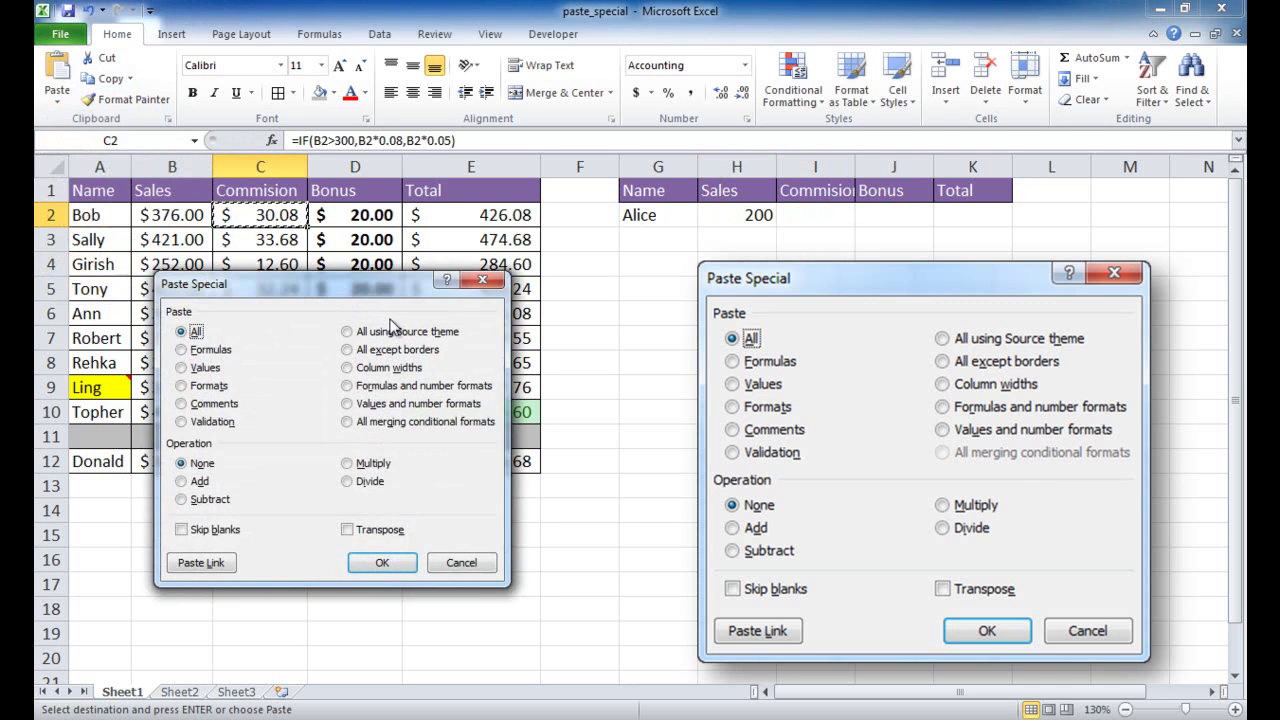
pyautogui.click(182, 350)
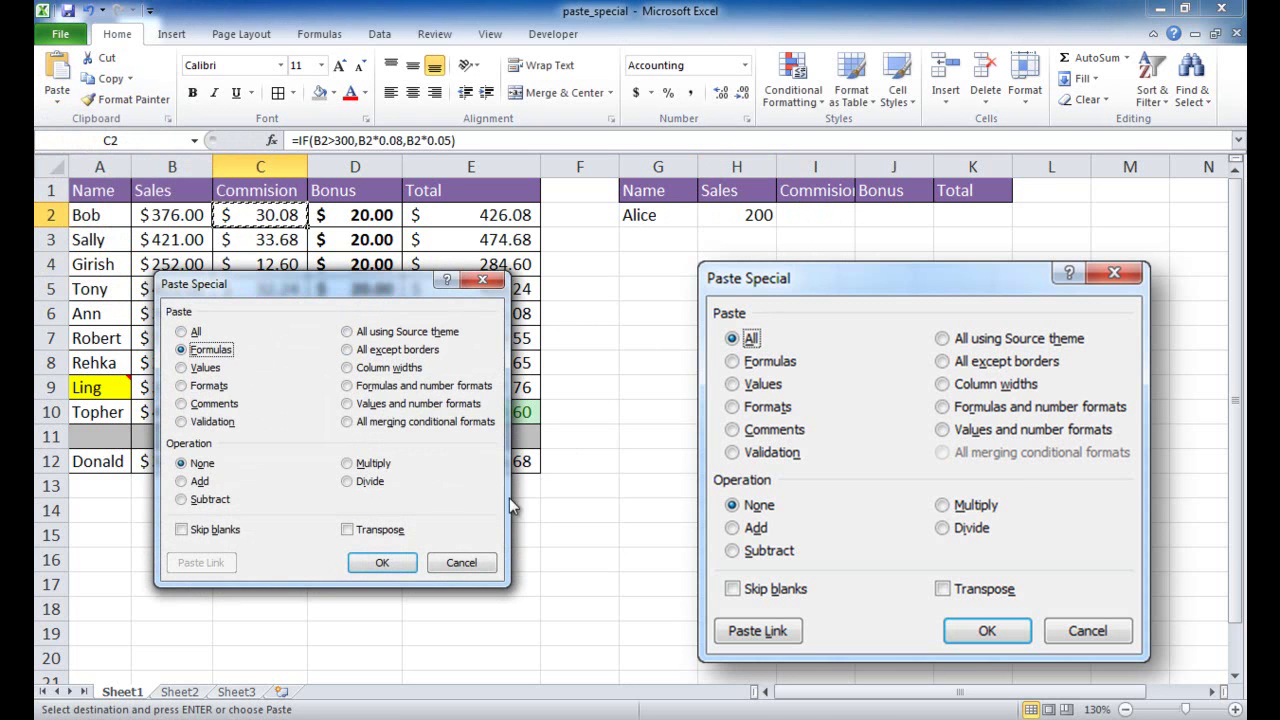
pyautogui.click(382, 562)
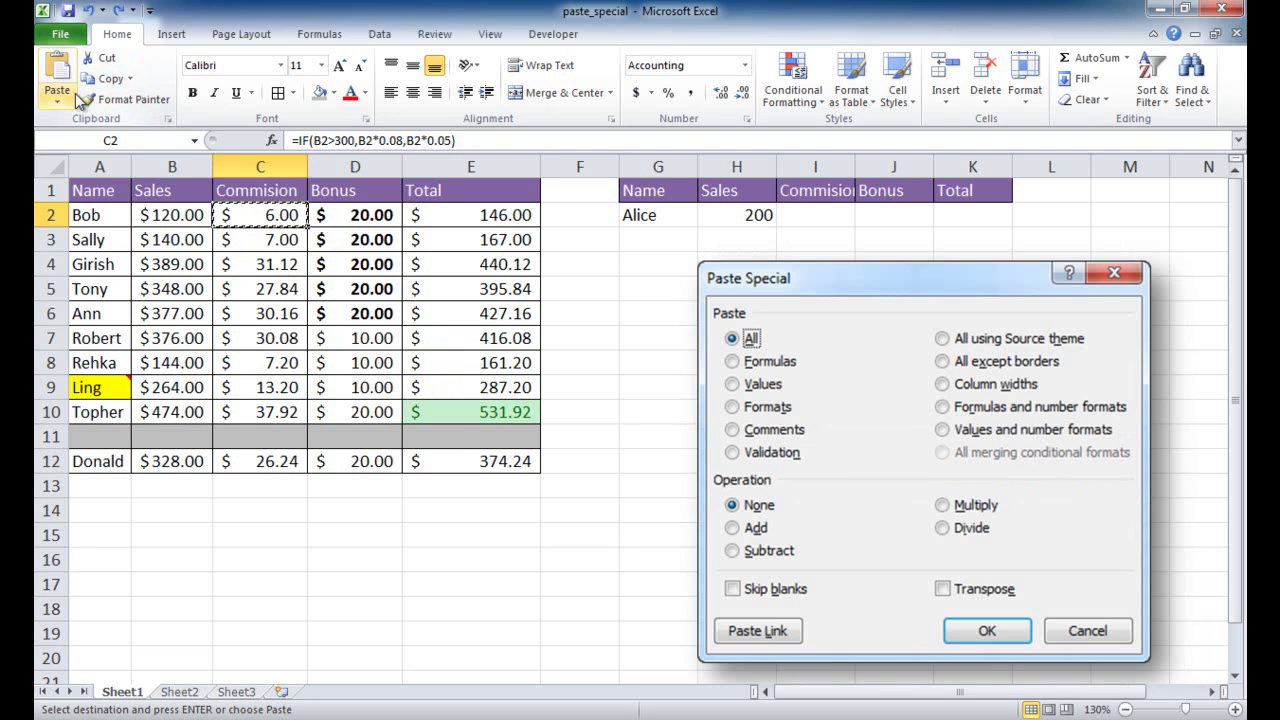
# Paste only the copied commission formula into I2 using Paste Special with the Formulas option.
pyautogui.click(817, 216)
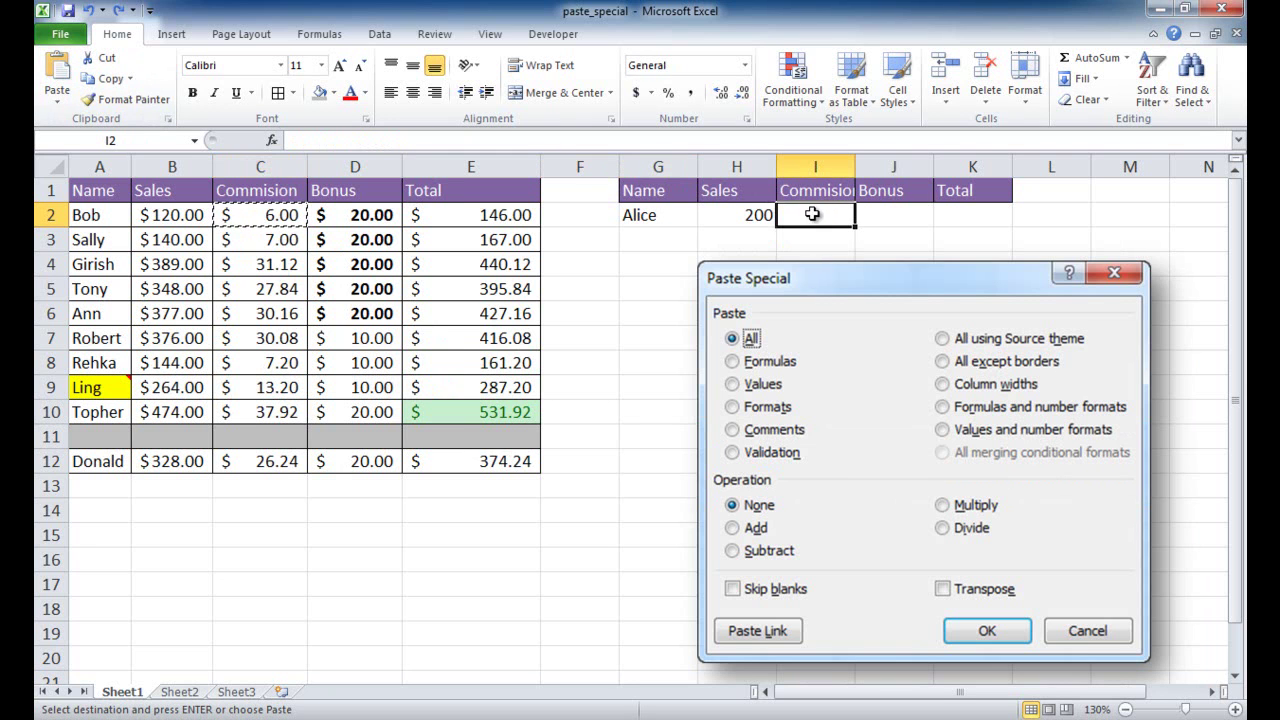
pyautogui.click(58, 105)
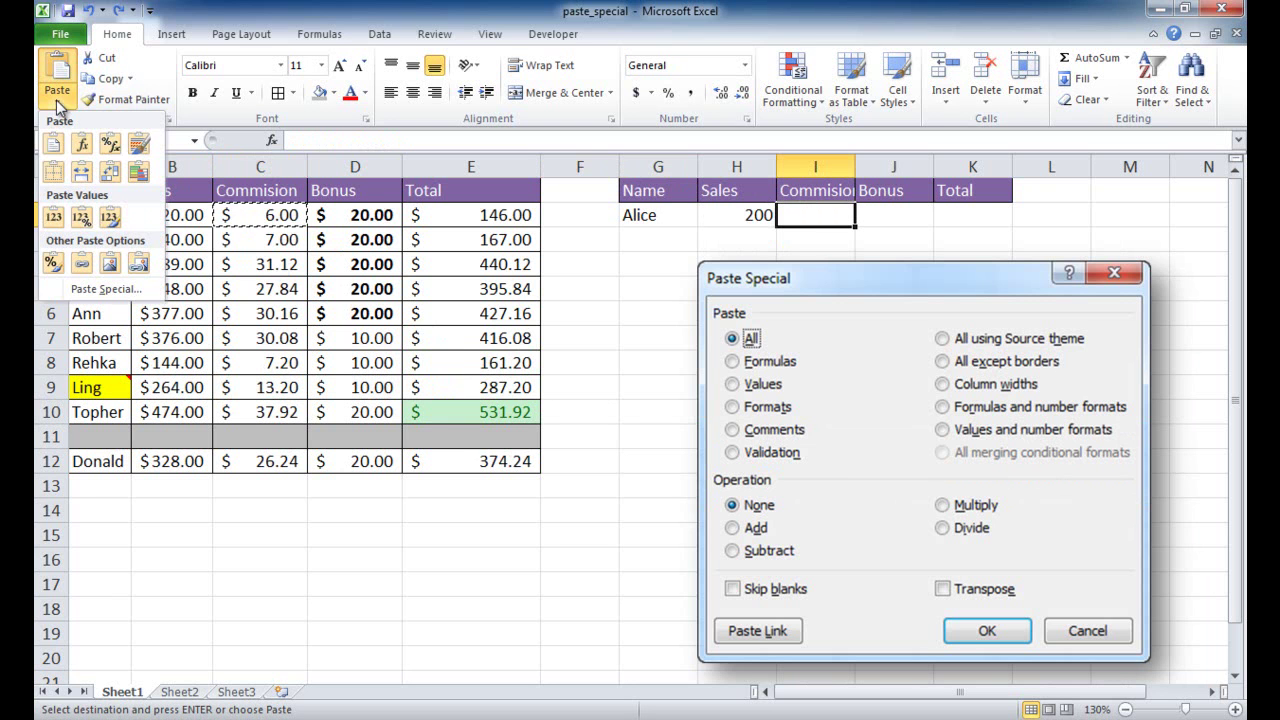
pyautogui.click(88, 287)
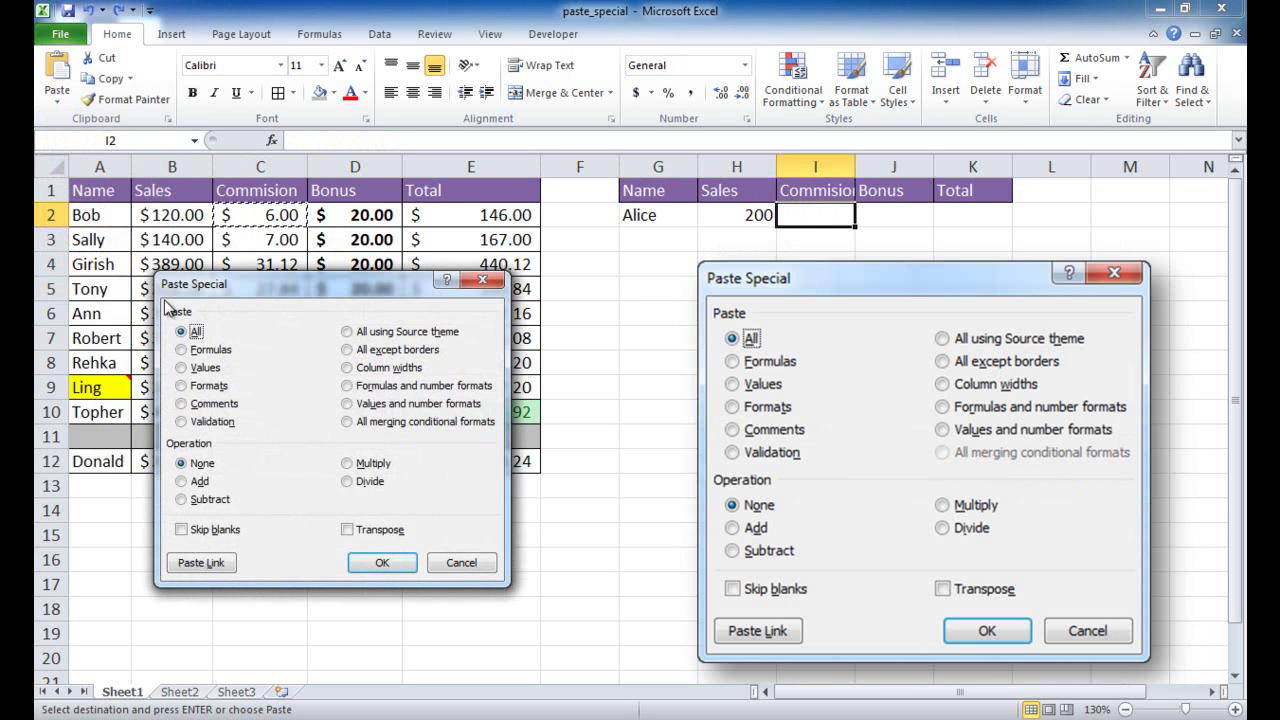
pyautogui.click(181, 350)
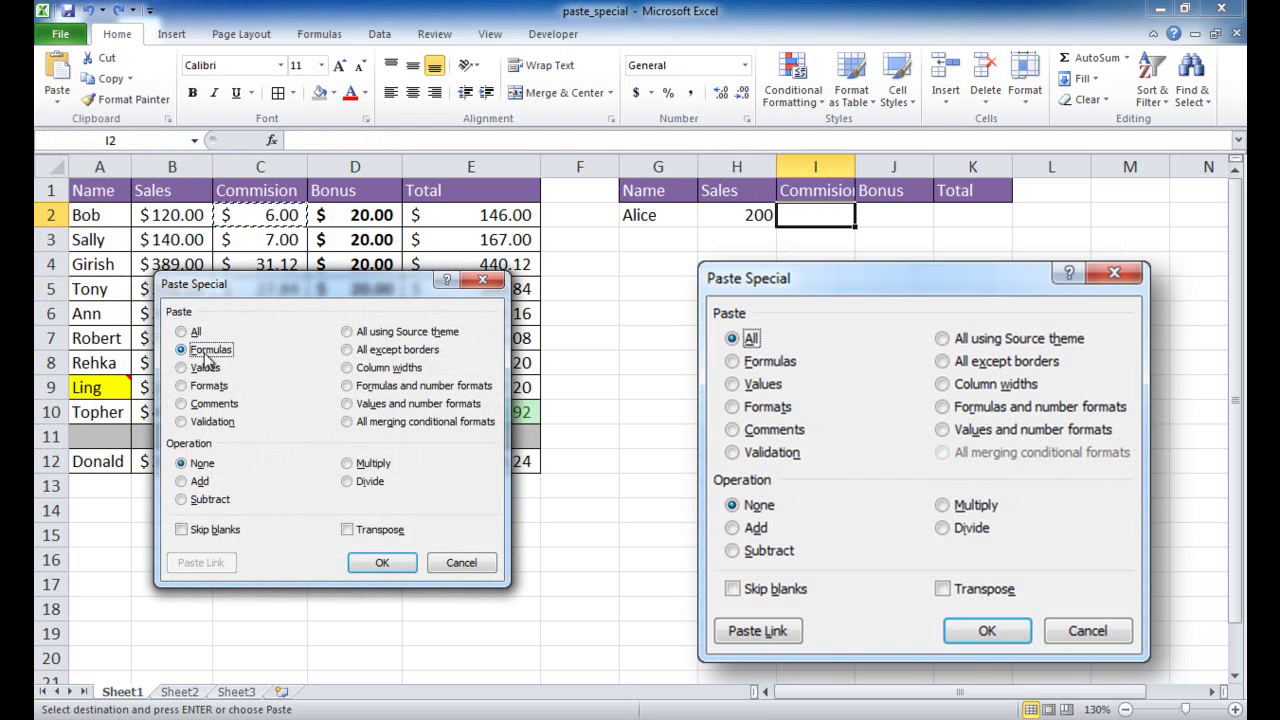
pyautogui.click(382, 562)
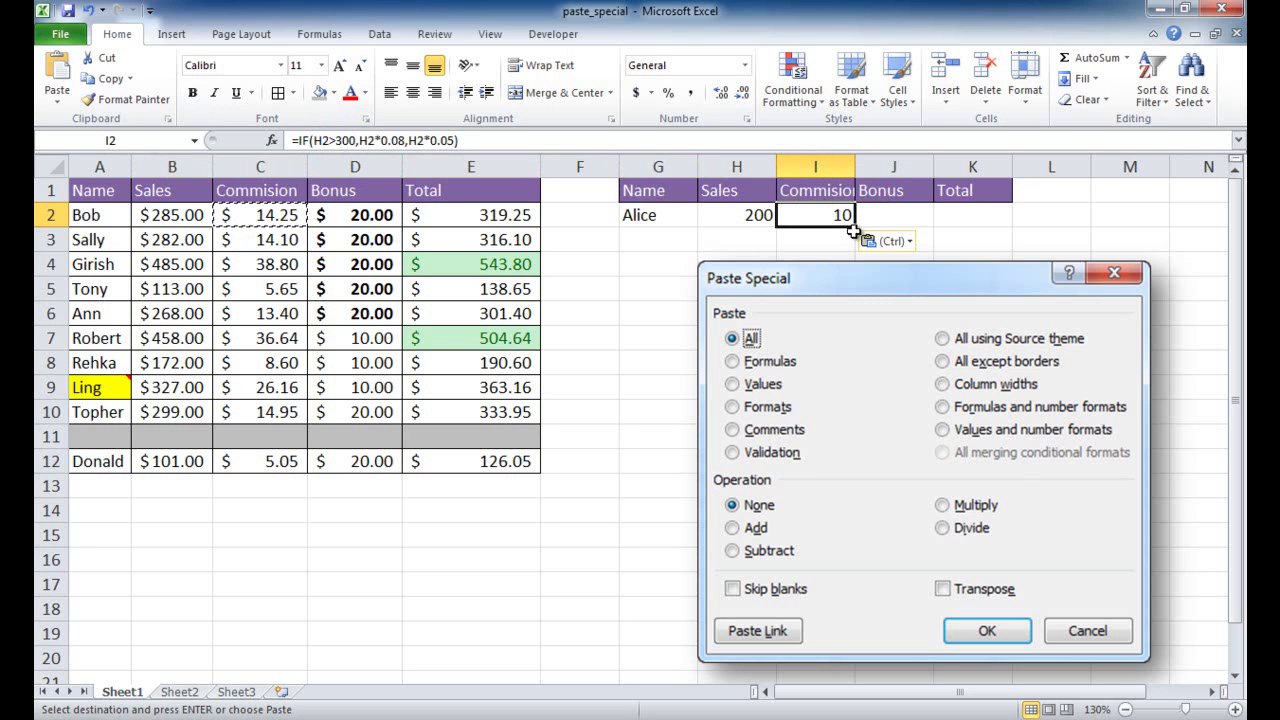
pyautogui.press('Escape')
# Compare the commission formulas in C2 and I2, and inspect the row 2 bonus and total cells.
pyautogui.click(236, 217)
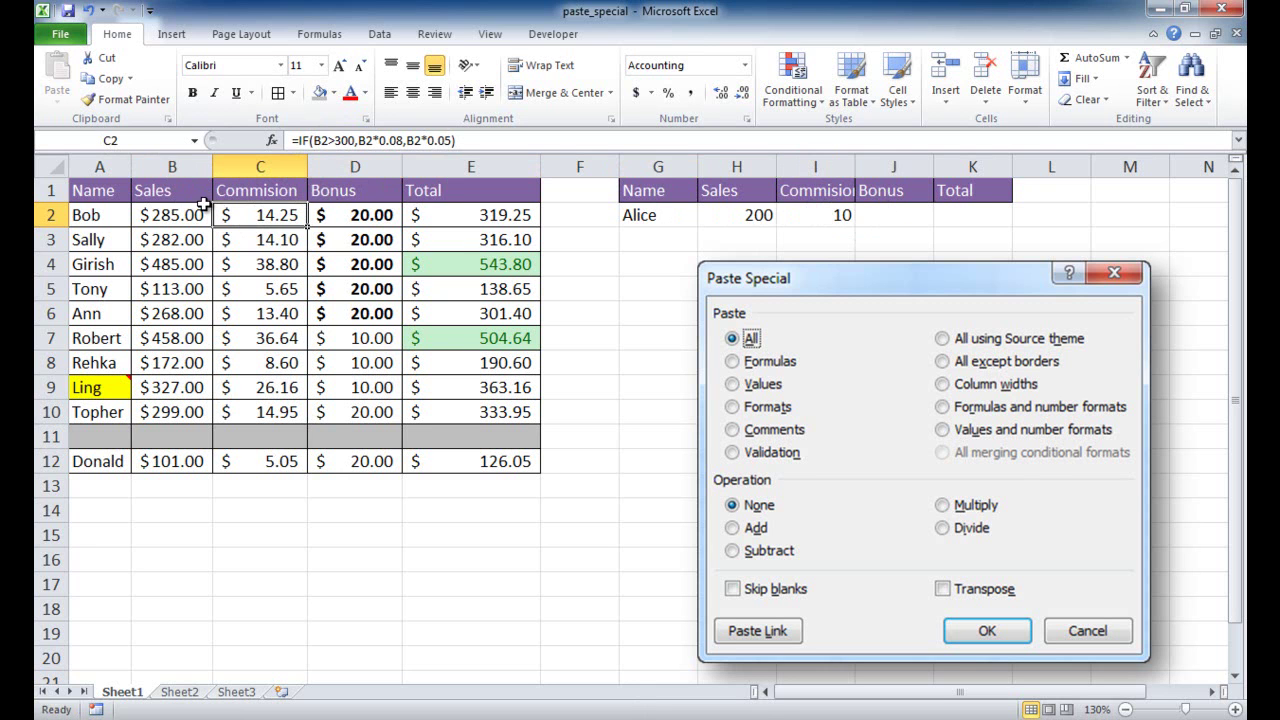
pyautogui.click(803, 216)
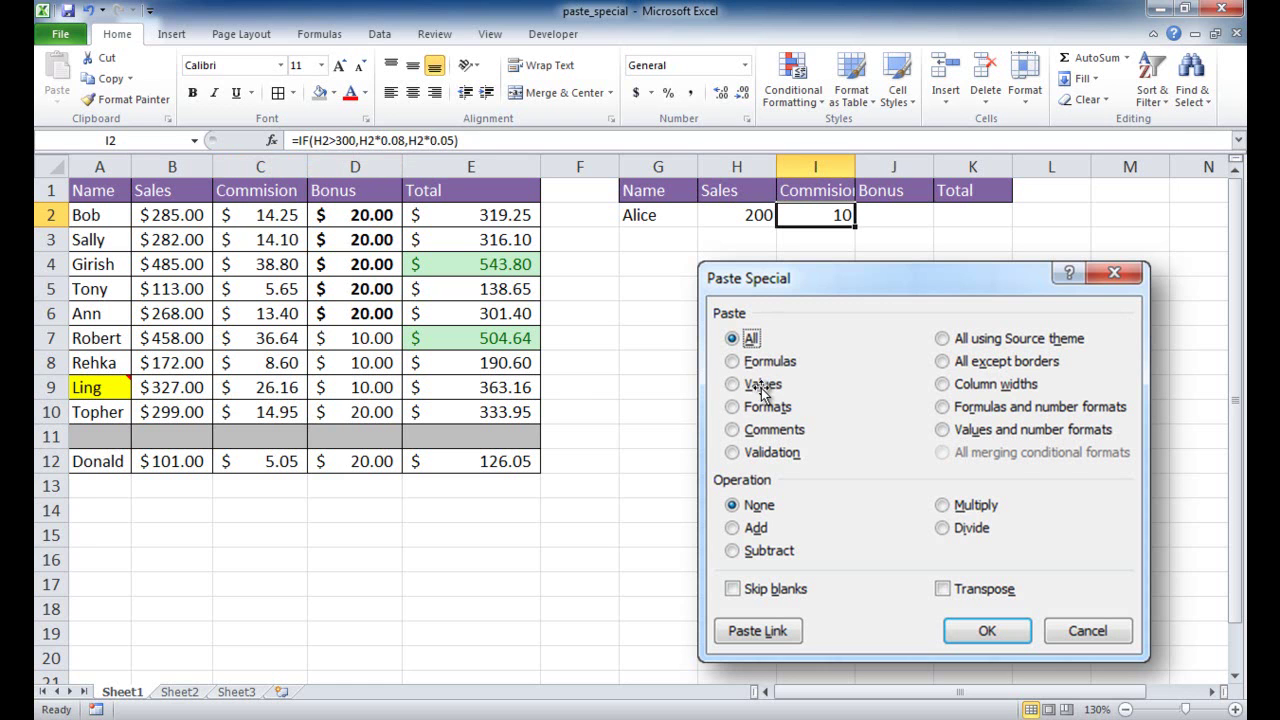
pyautogui.click(258, 215)
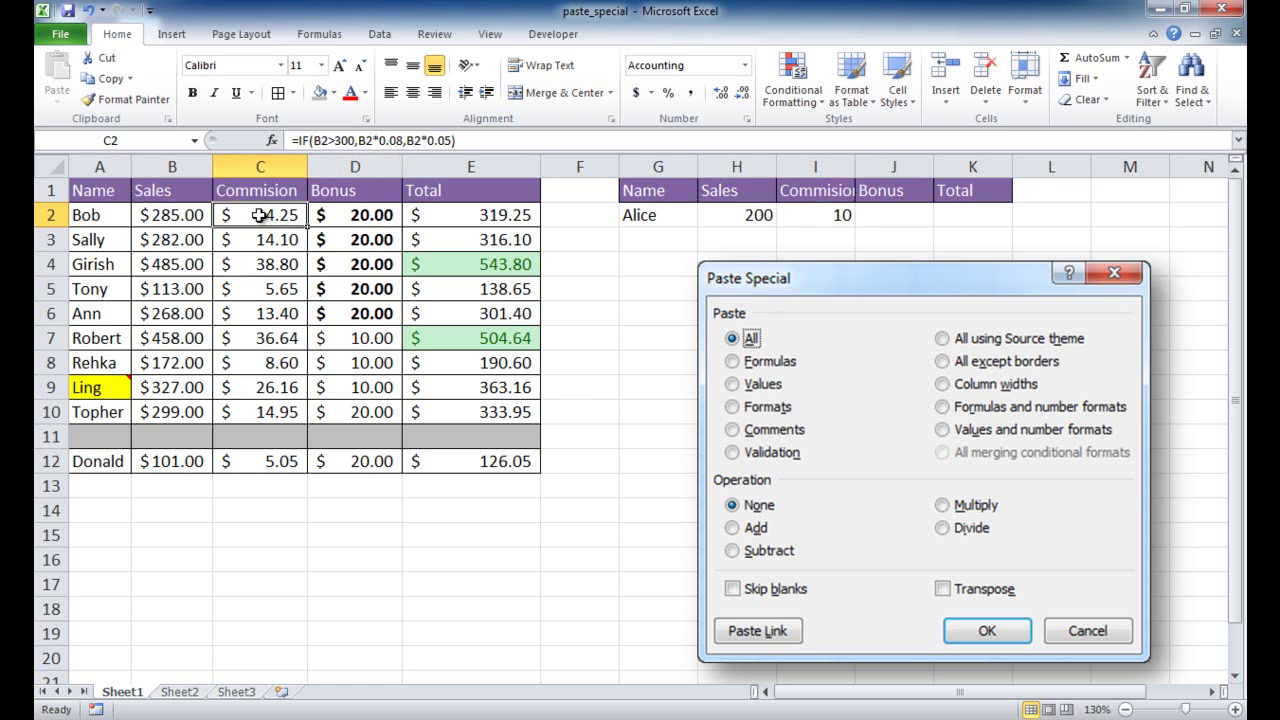
pyautogui.click(335, 217)
pyautogui.click(452, 214)
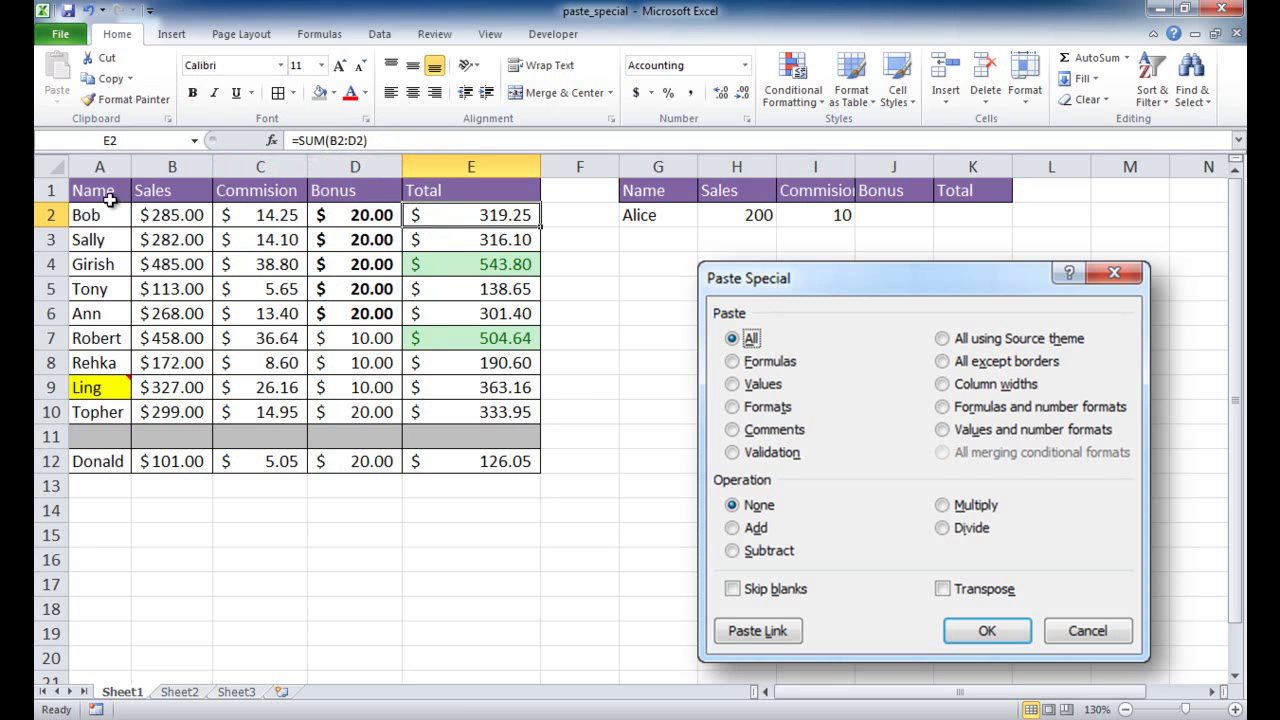
# Copy the headers and first two salesperson rows in A1:E3 and paste only their values at A15 using Paste Special.
pyautogui.moveTo(92, 190); pyautogui.dragTo(455, 246)
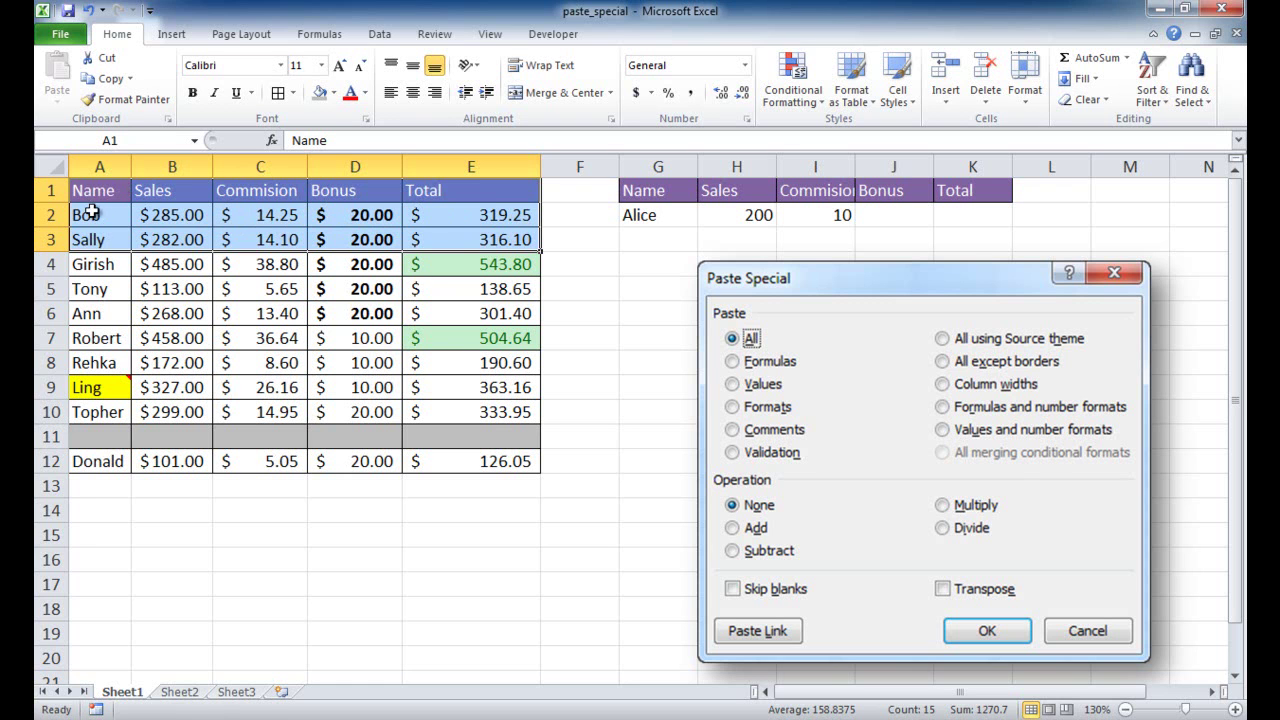
pyautogui.click(108, 79)
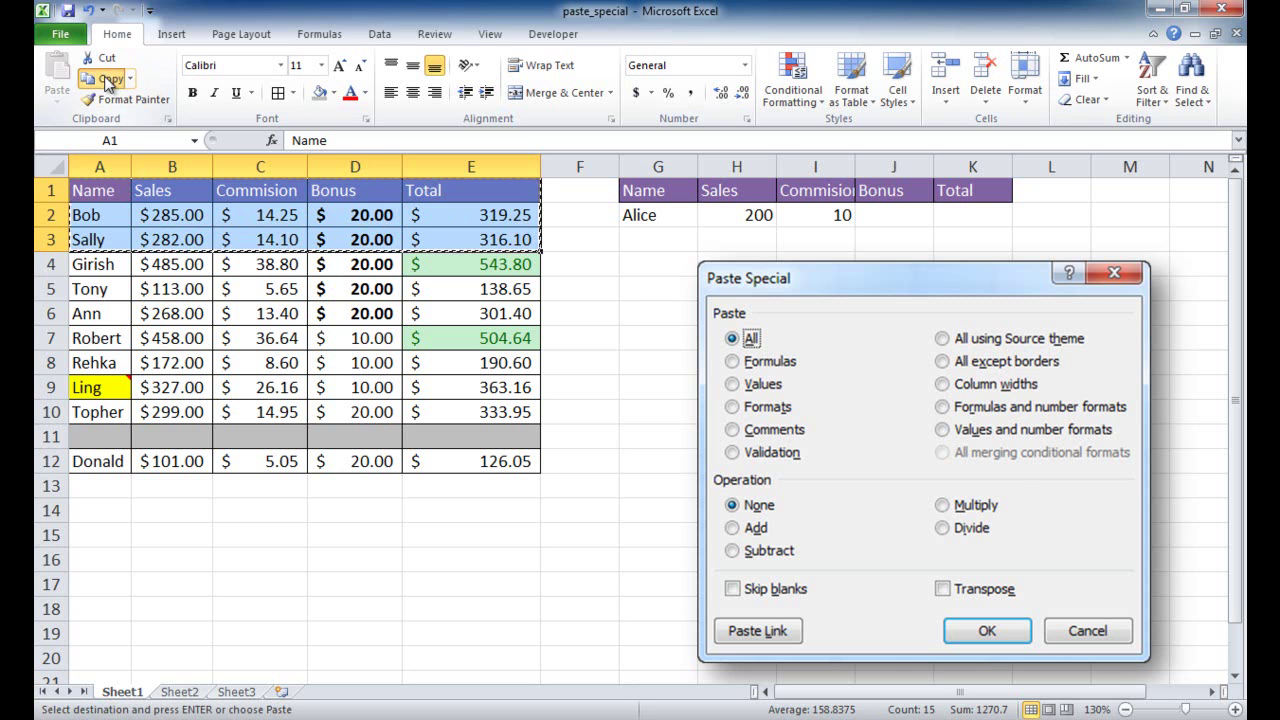
pyautogui.click(88, 531)
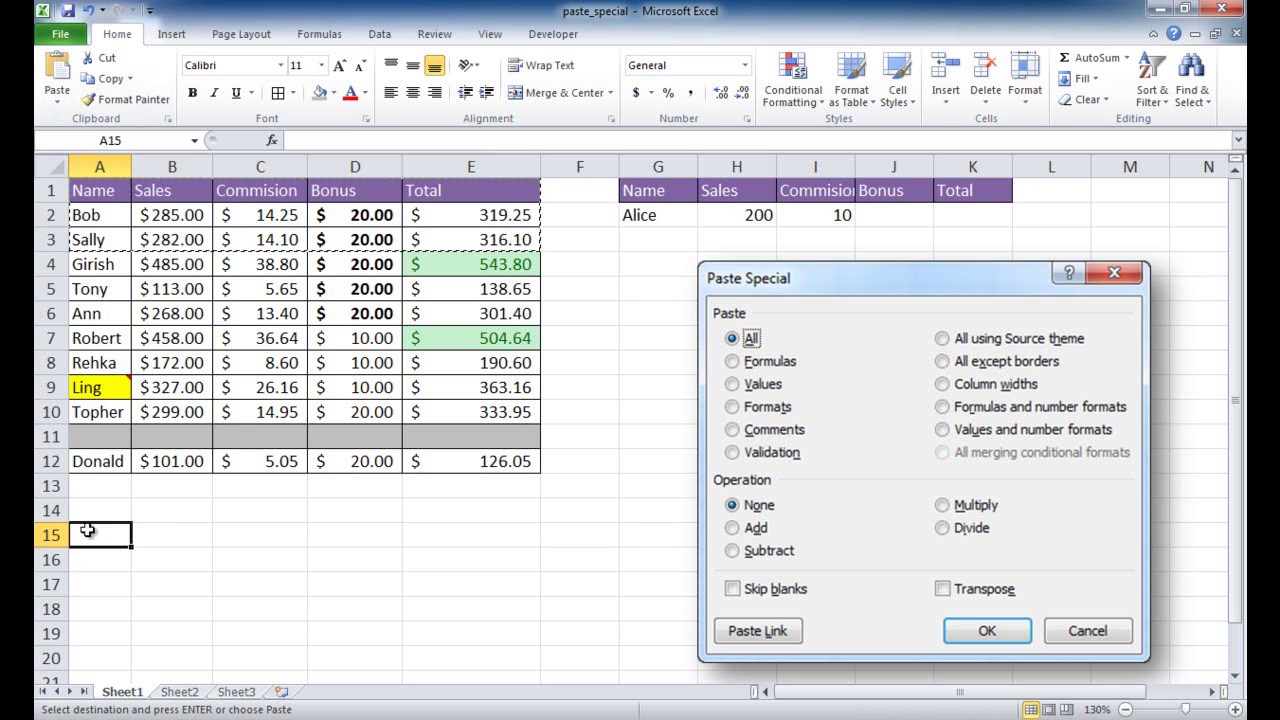
pyautogui.click(57, 95)
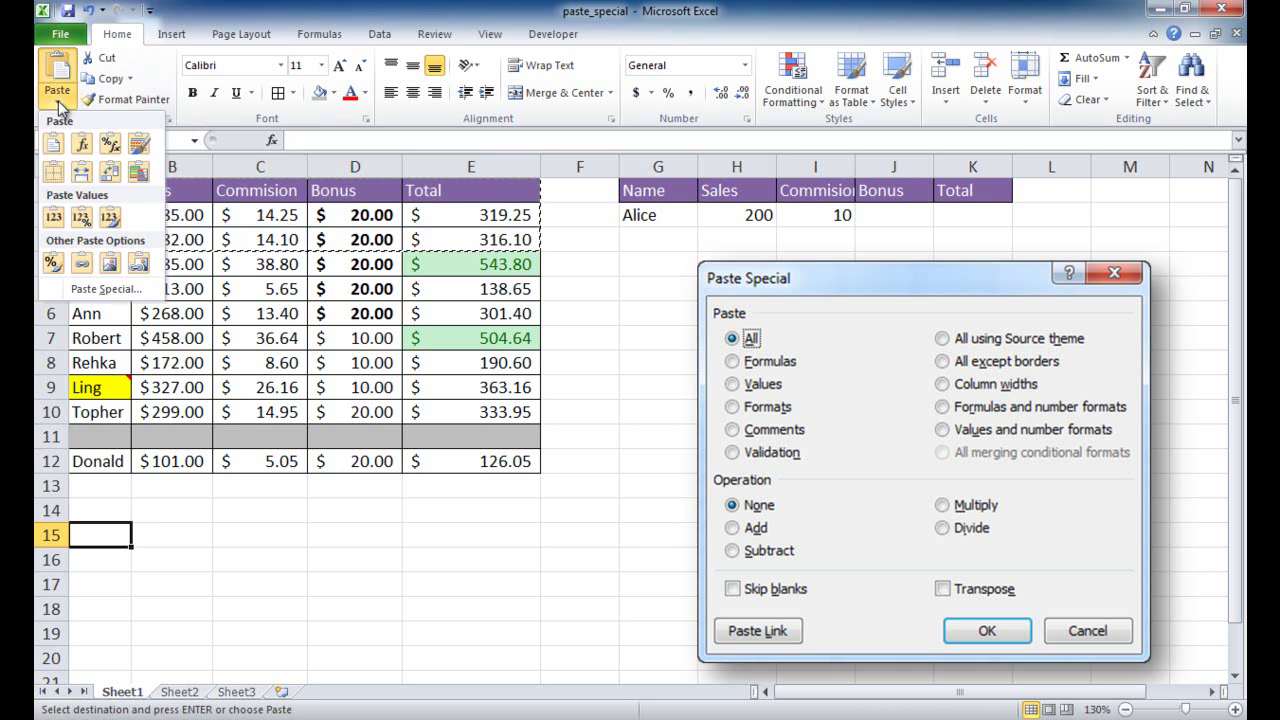
pyautogui.click(100, 287)
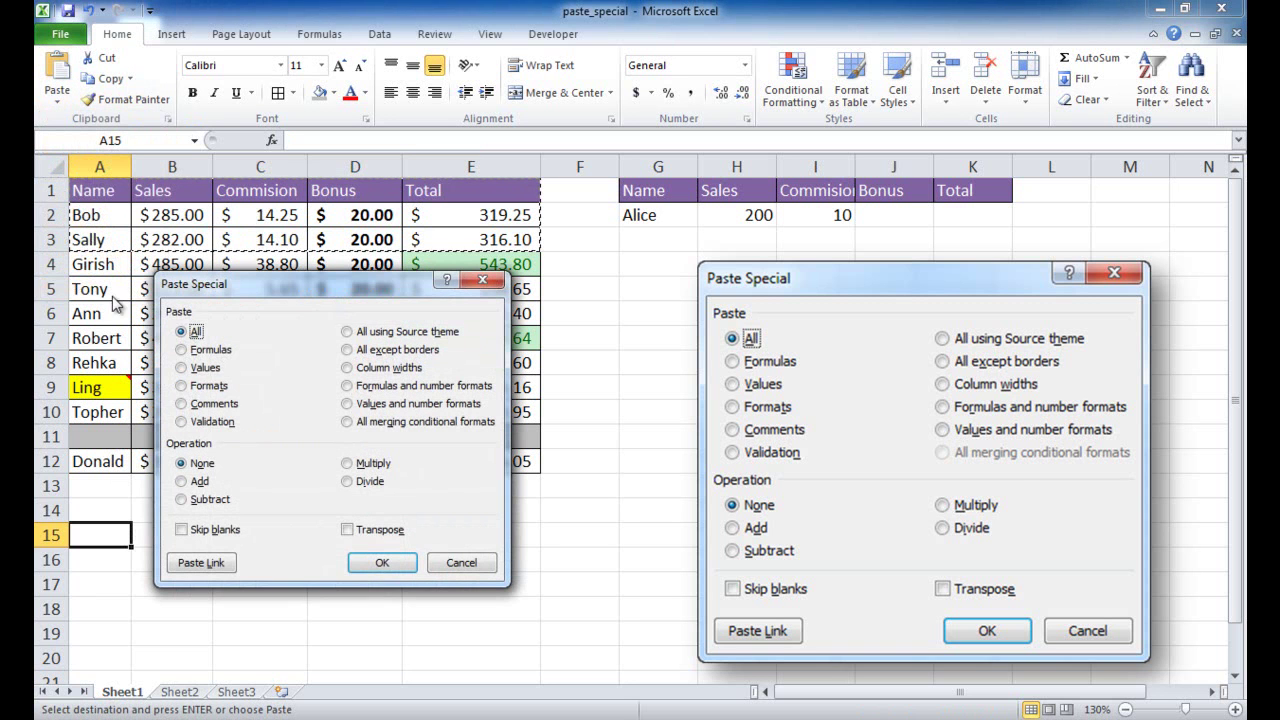
pyautogui.click(181, 367)
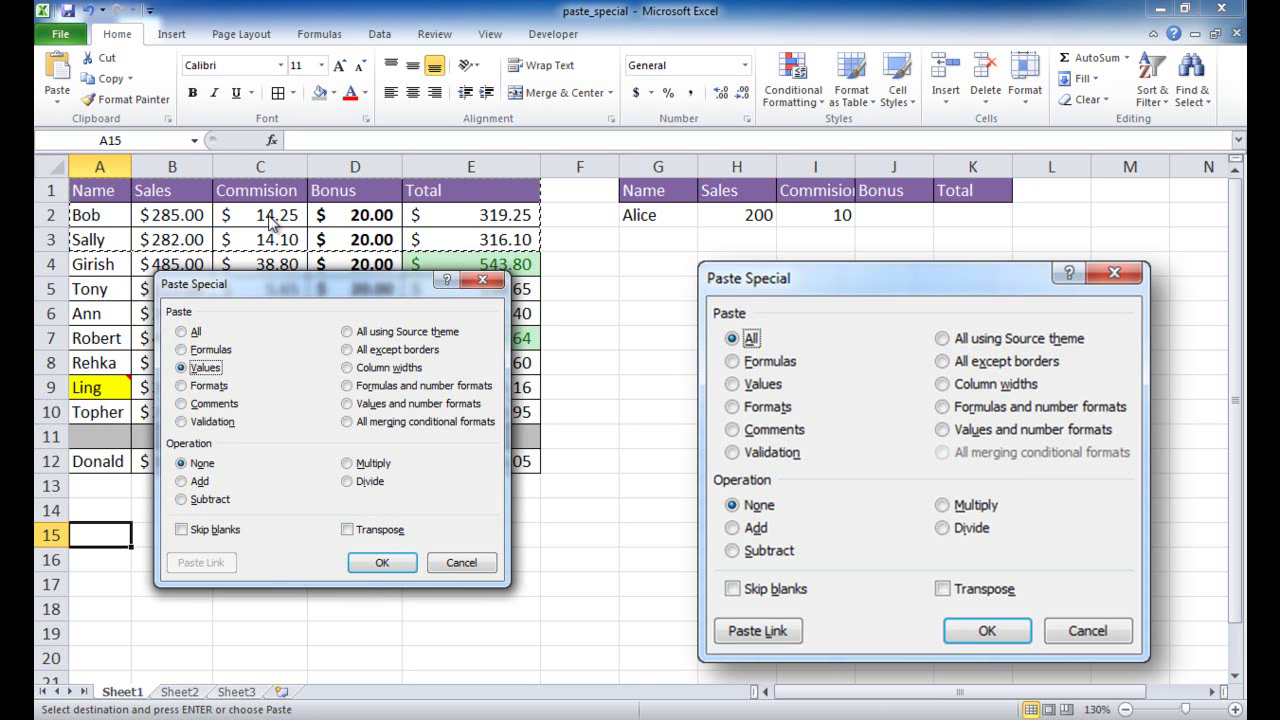
pyautogui.click(385, 565)
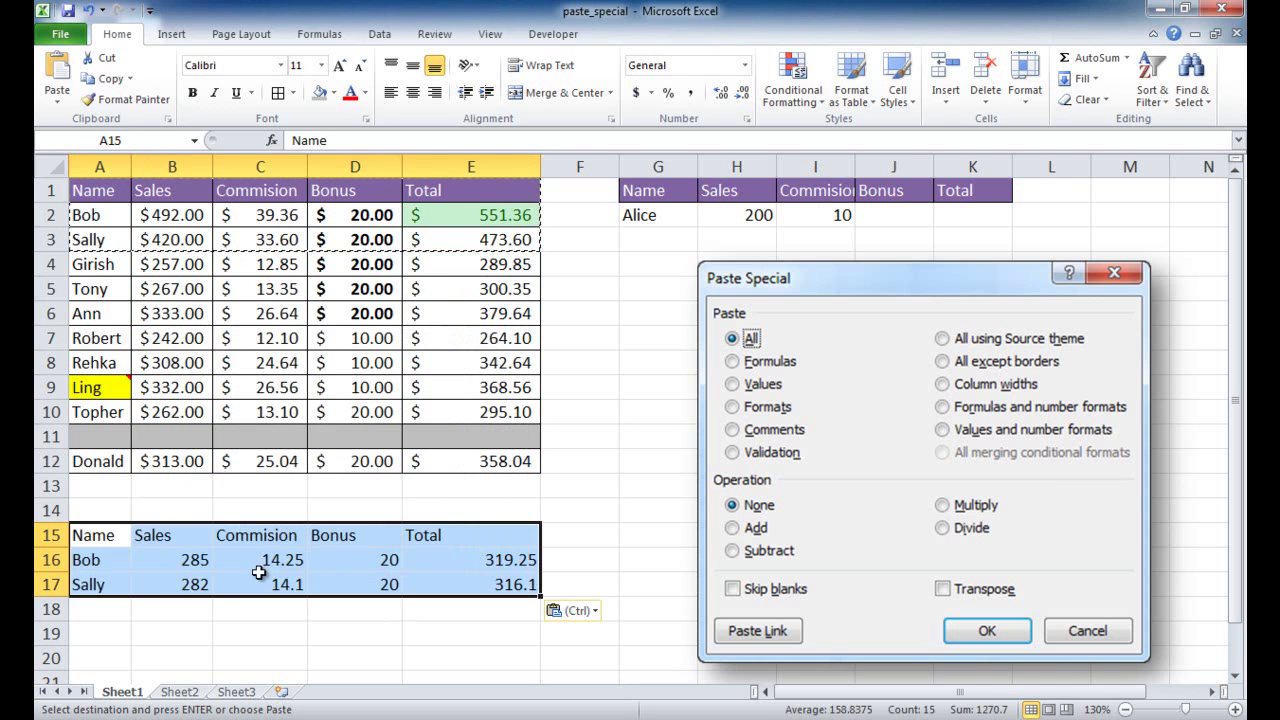
pyautogui.click(200, 560)
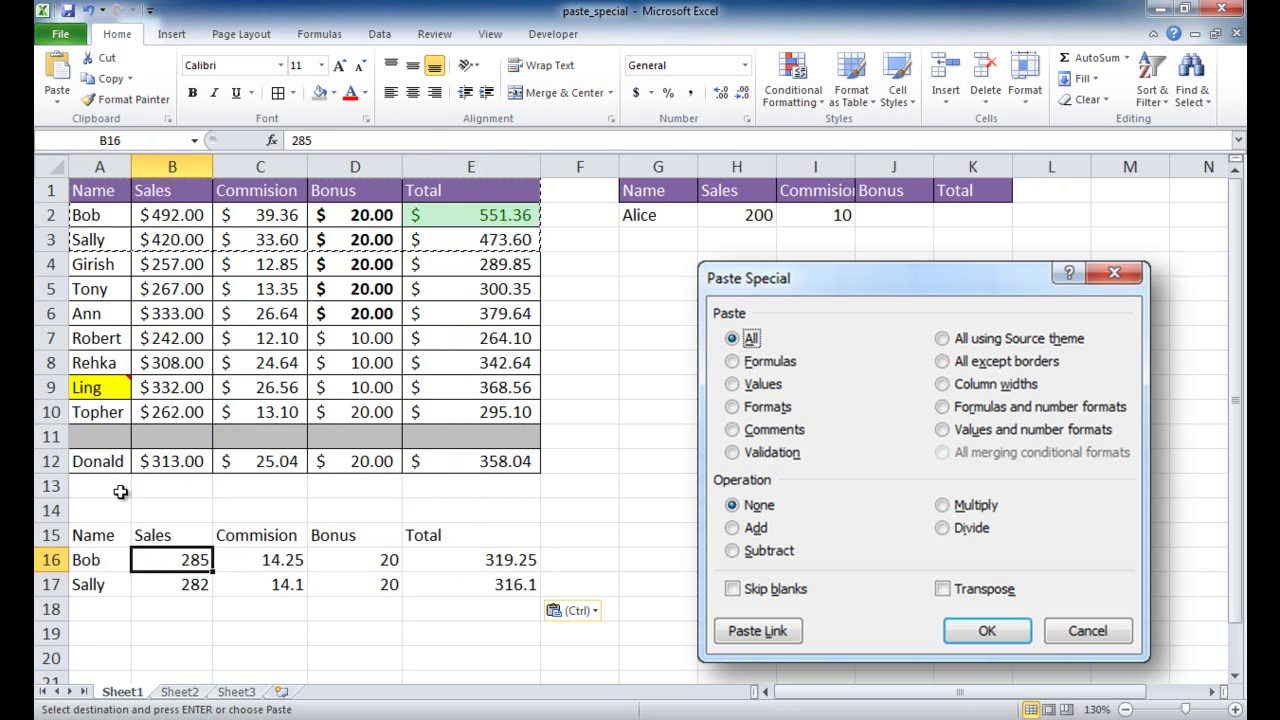
# Delete rows 15 to 18, which hold the pasted values.
pyautogui.moveTo(50, 536); pyautogui.dragTo(297, 609)
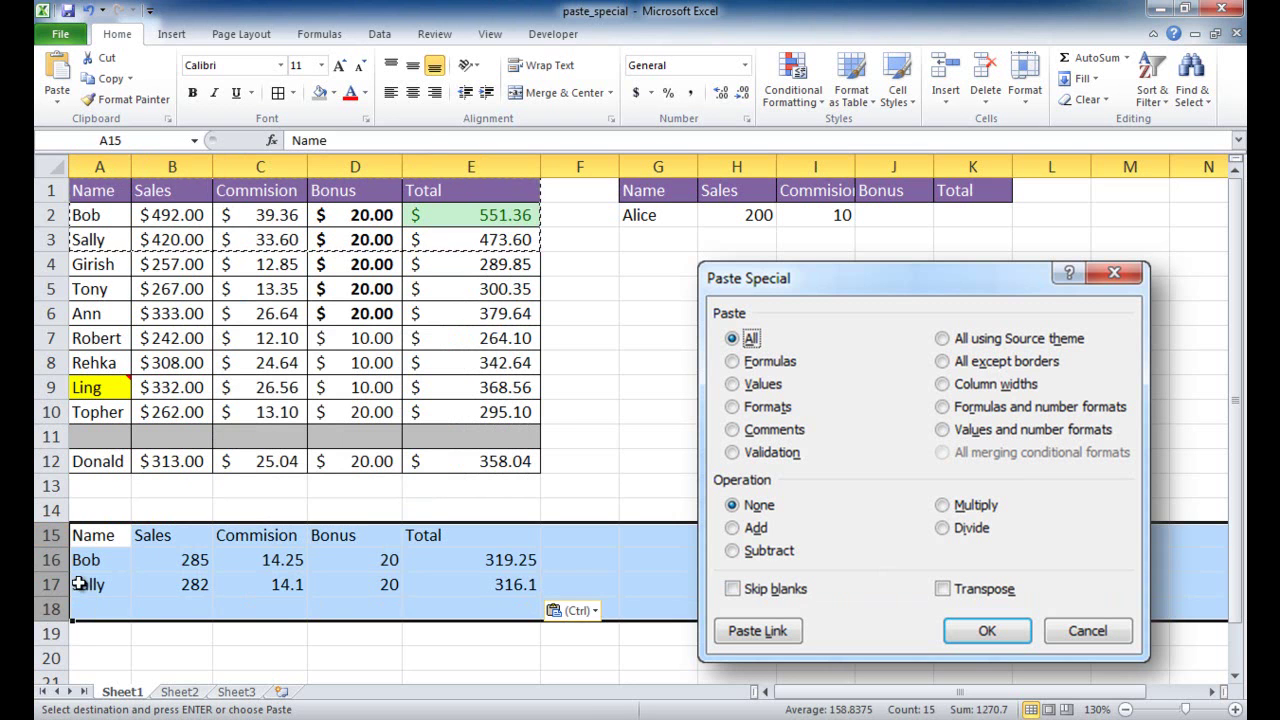
pyautogui.rightClick(54, 563)
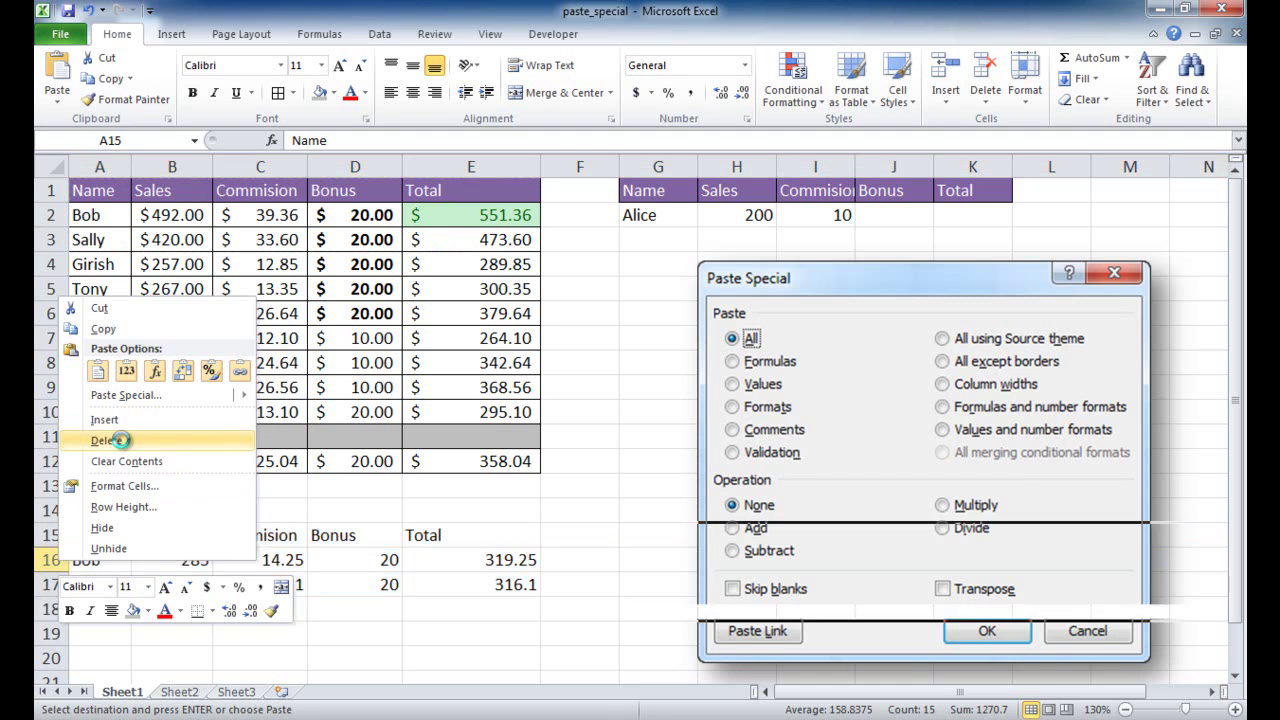
pyautogui.click(110, 440)
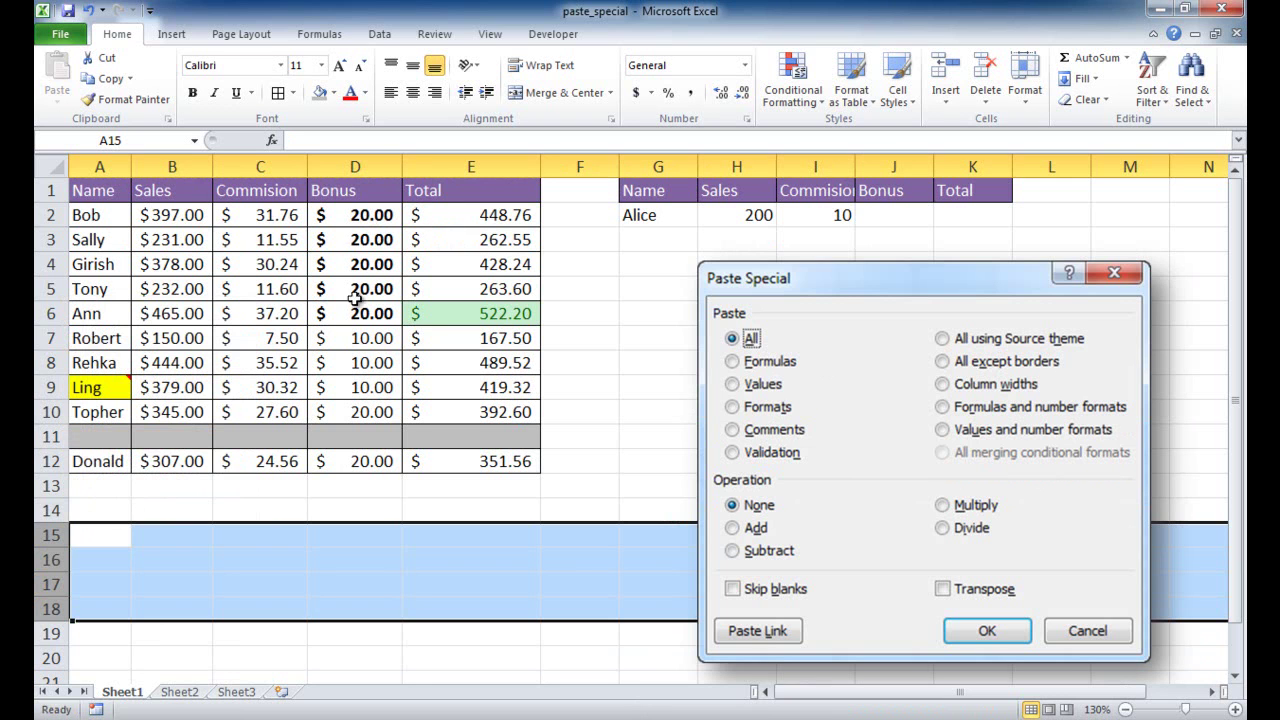
# Enter a bonus value of 10 in J2.
pyautogui.click(371, 216)
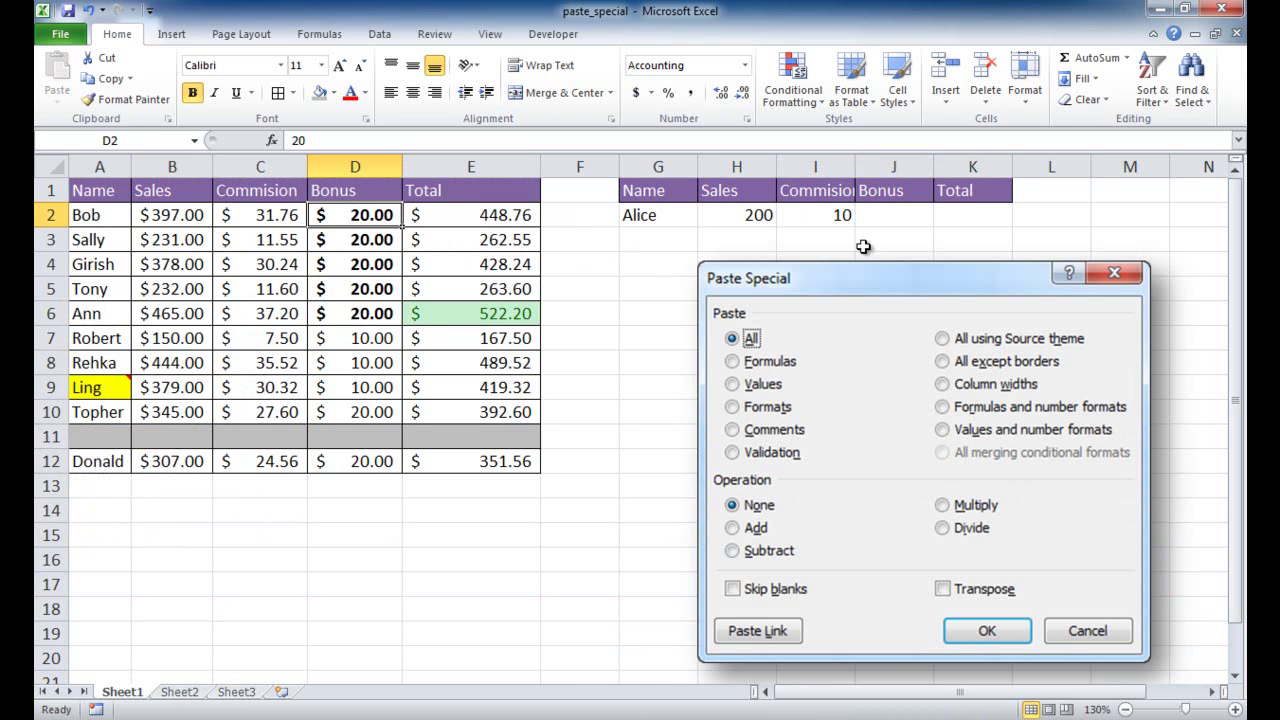
pyautogui.click(887, 216)
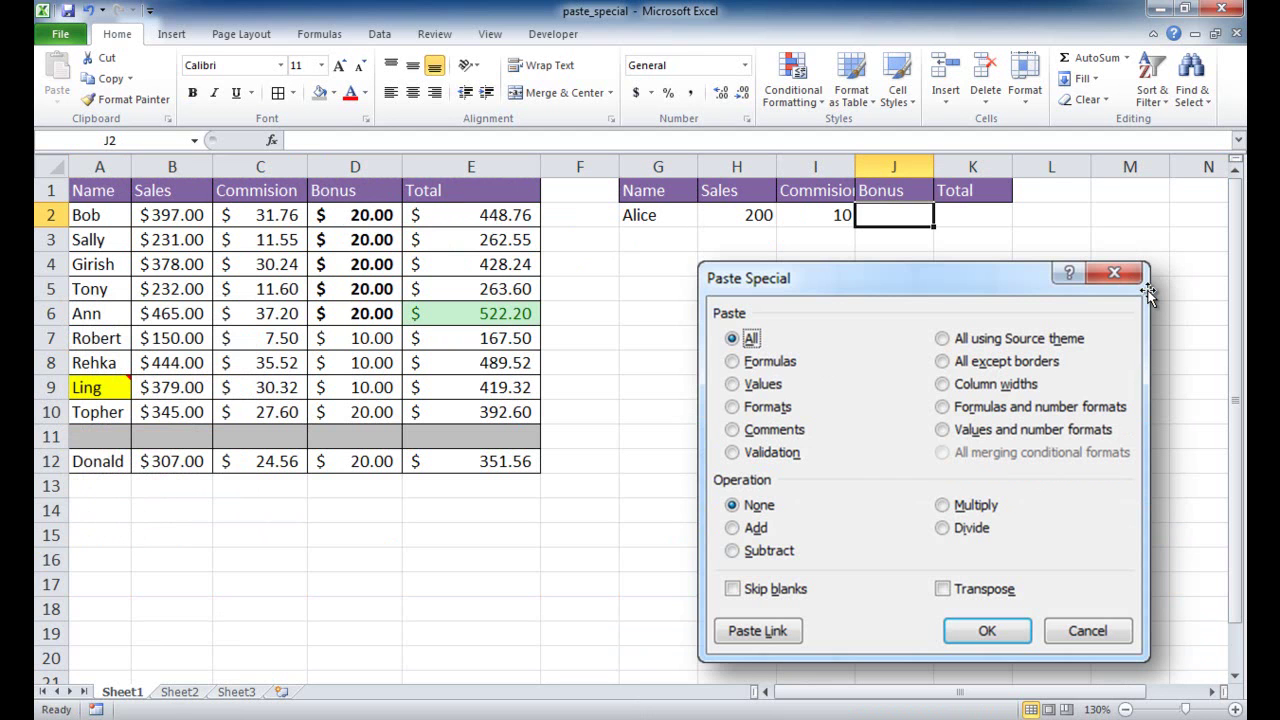
pyautogui.write('10')
pyautogui.press('Return')
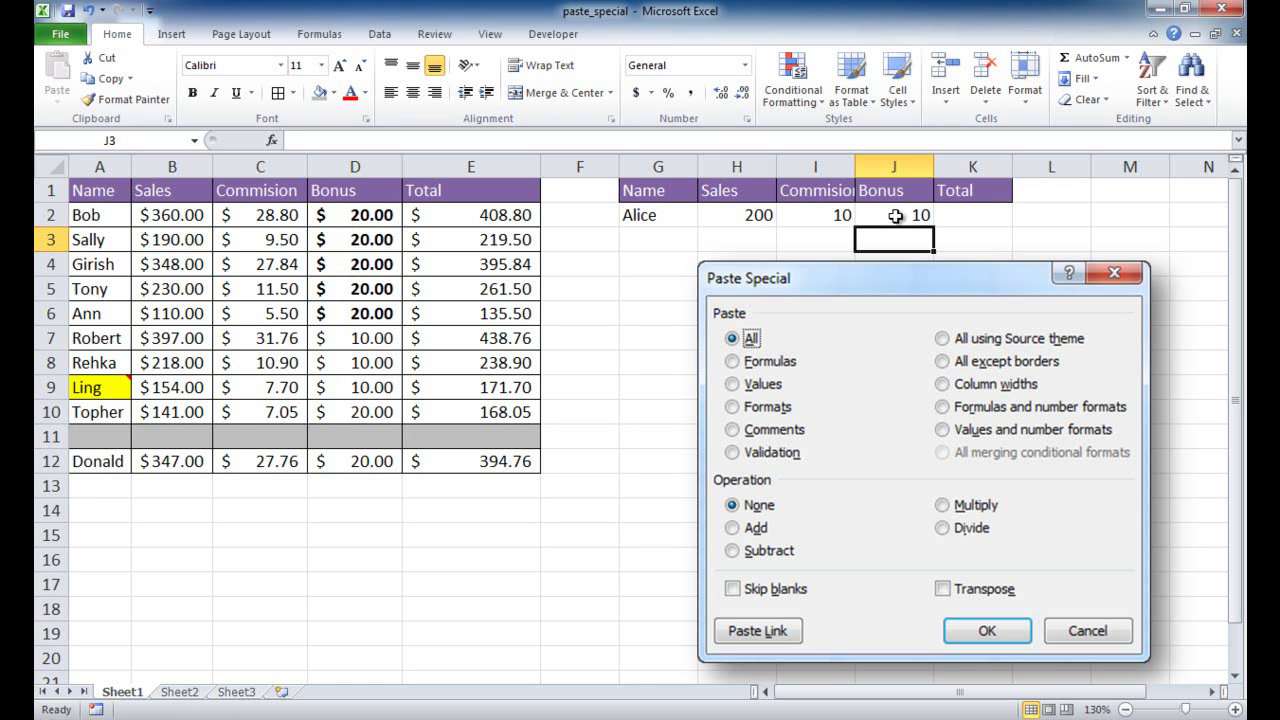
# Copy the bonus cell D2 and paste only its formatting onto J2.
pyautogui.click(348, 216)
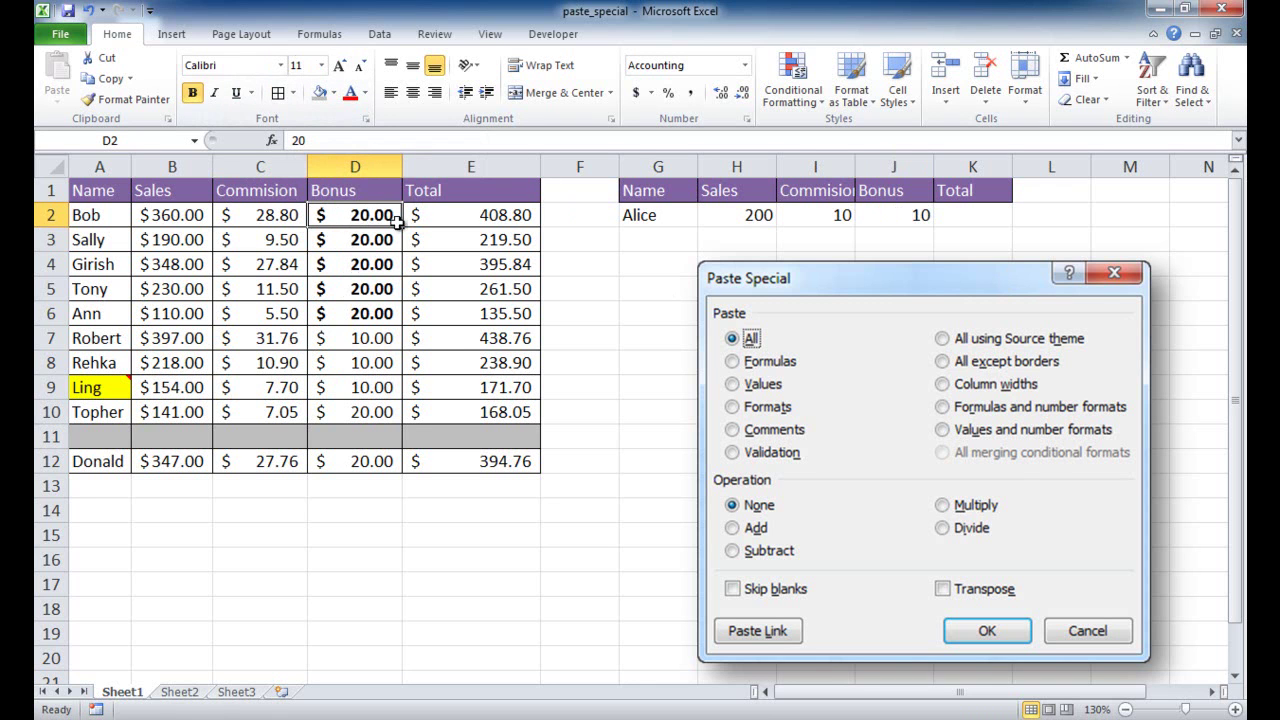
pyautogui.click(108, 79)
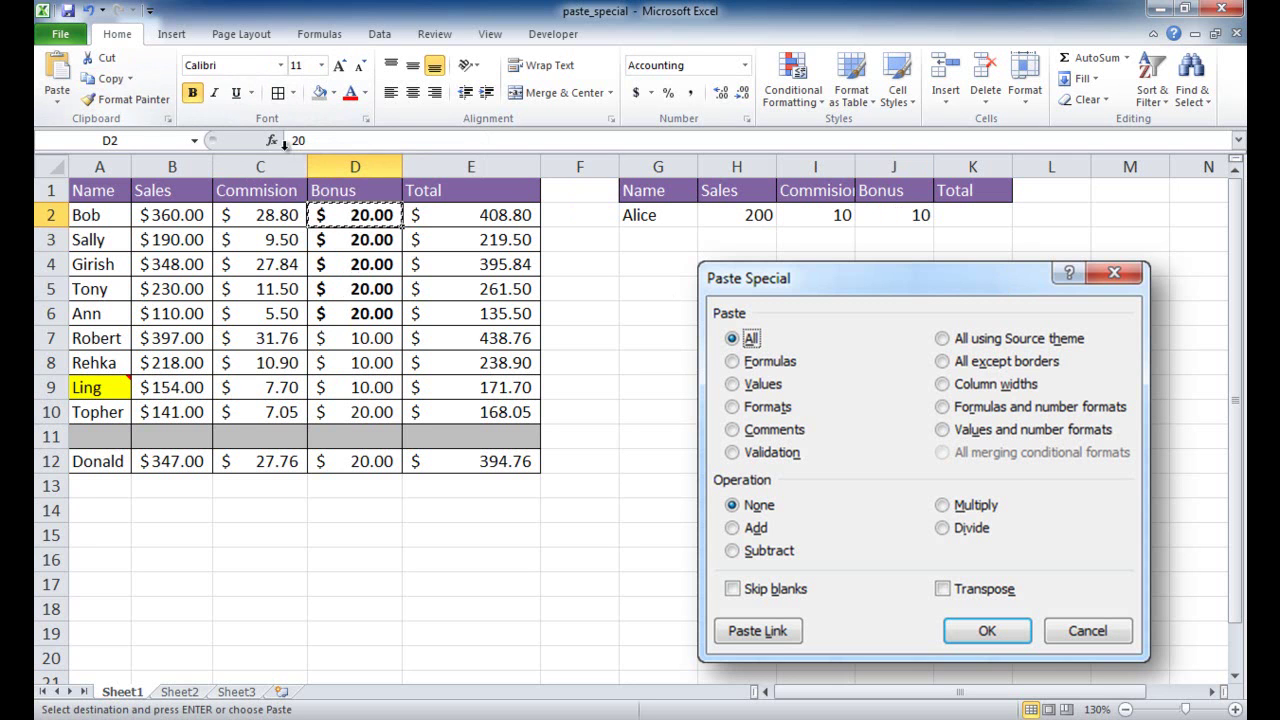
pyautogui.click(898, 212)
pyautogui.click(56, 102)
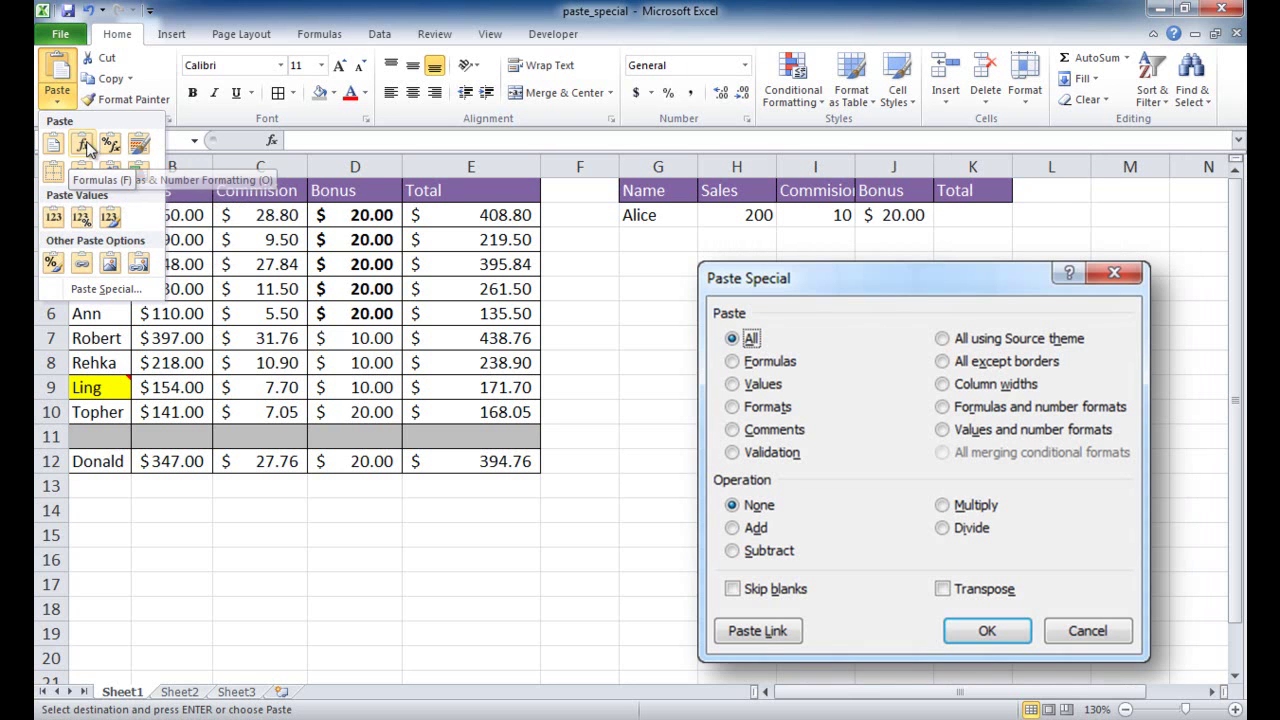
pyautogui.click(54, 265)
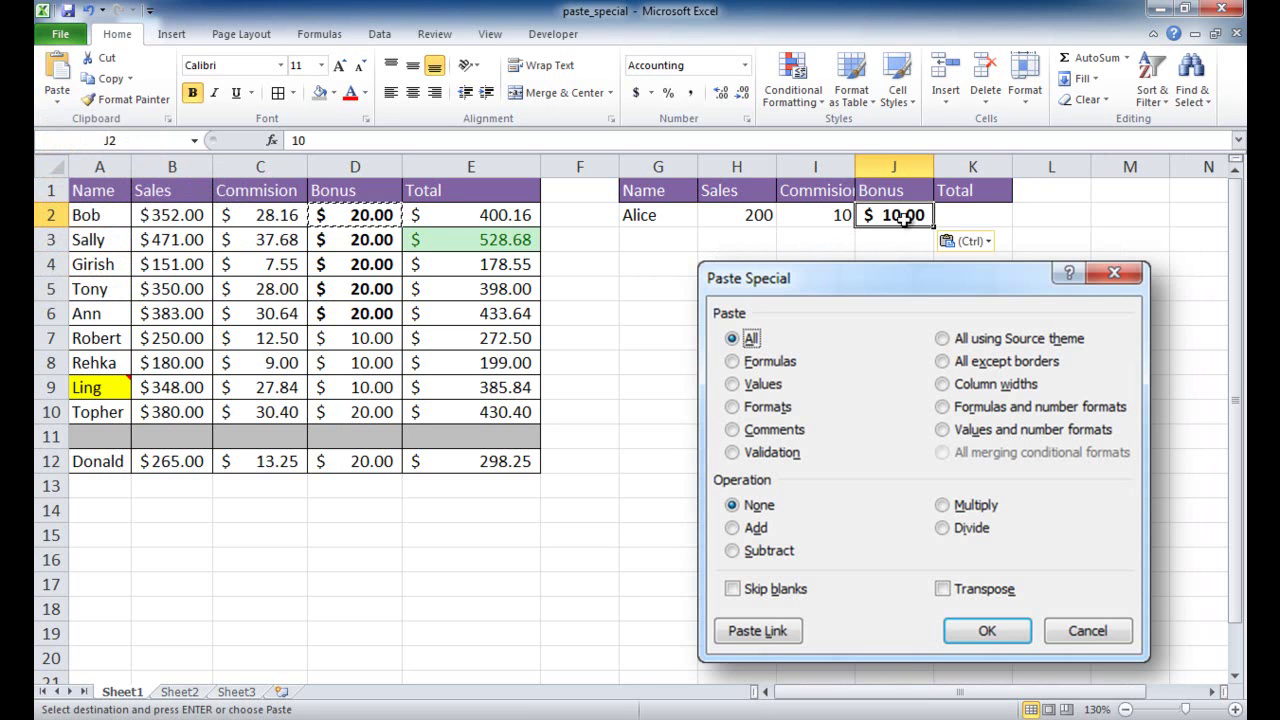
# Compare the contents and formatting of bonus cells D2 and J2, and inspect the other cells in the second table's row 2.
pyautogui.click(327, 210)
pyautogui.click(915, 218)
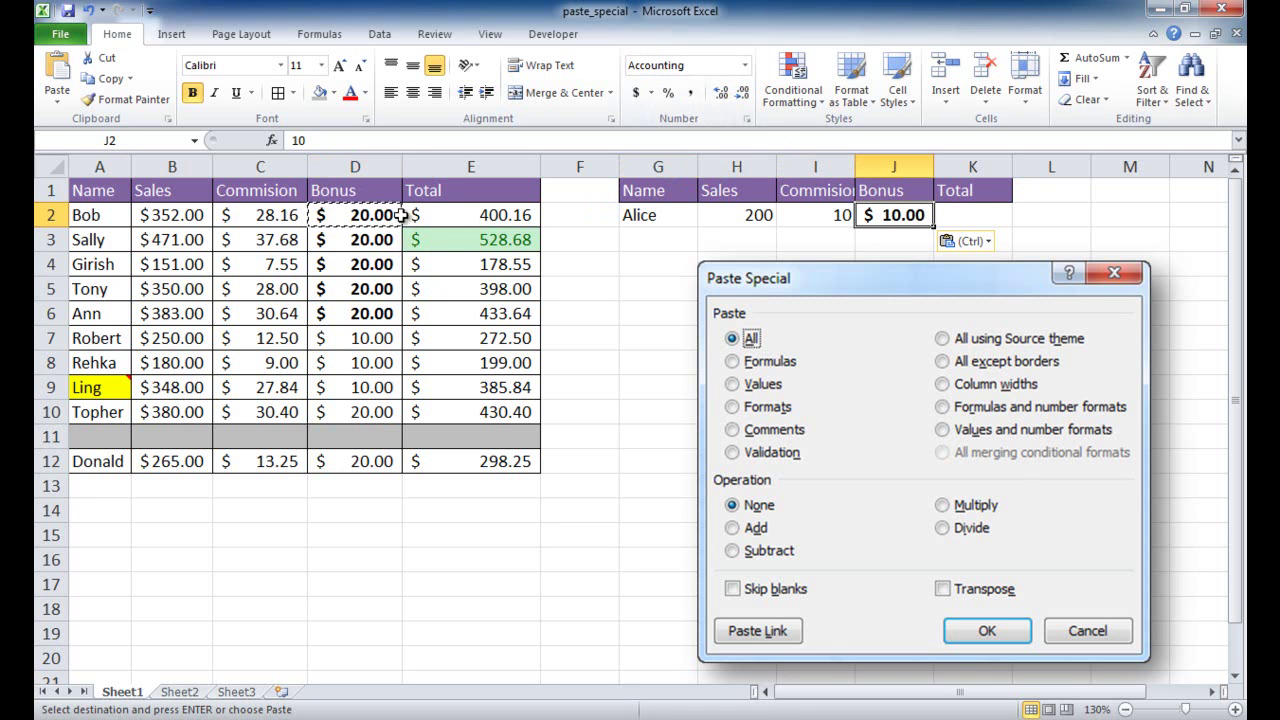
pyautogui.click(866, 240)
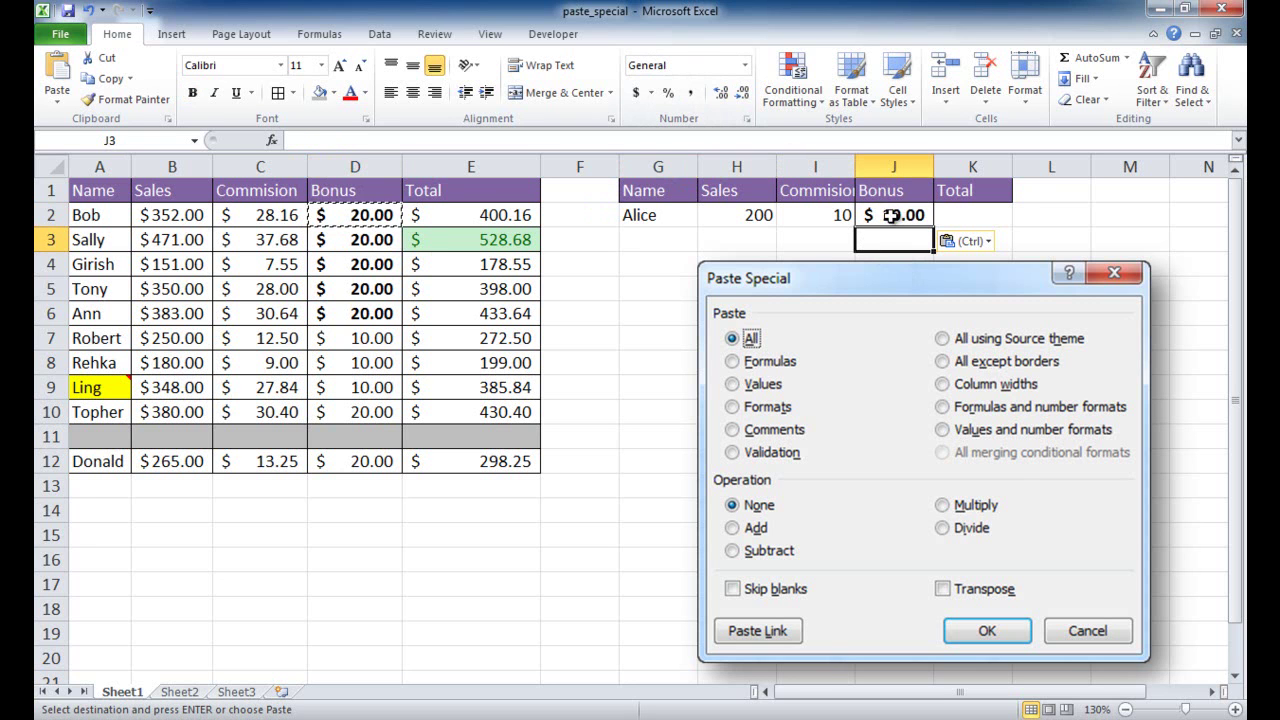
pyautogui.click(891, 215)
pyautogui.click(814, 222)
pyautogui.click(662, 214)
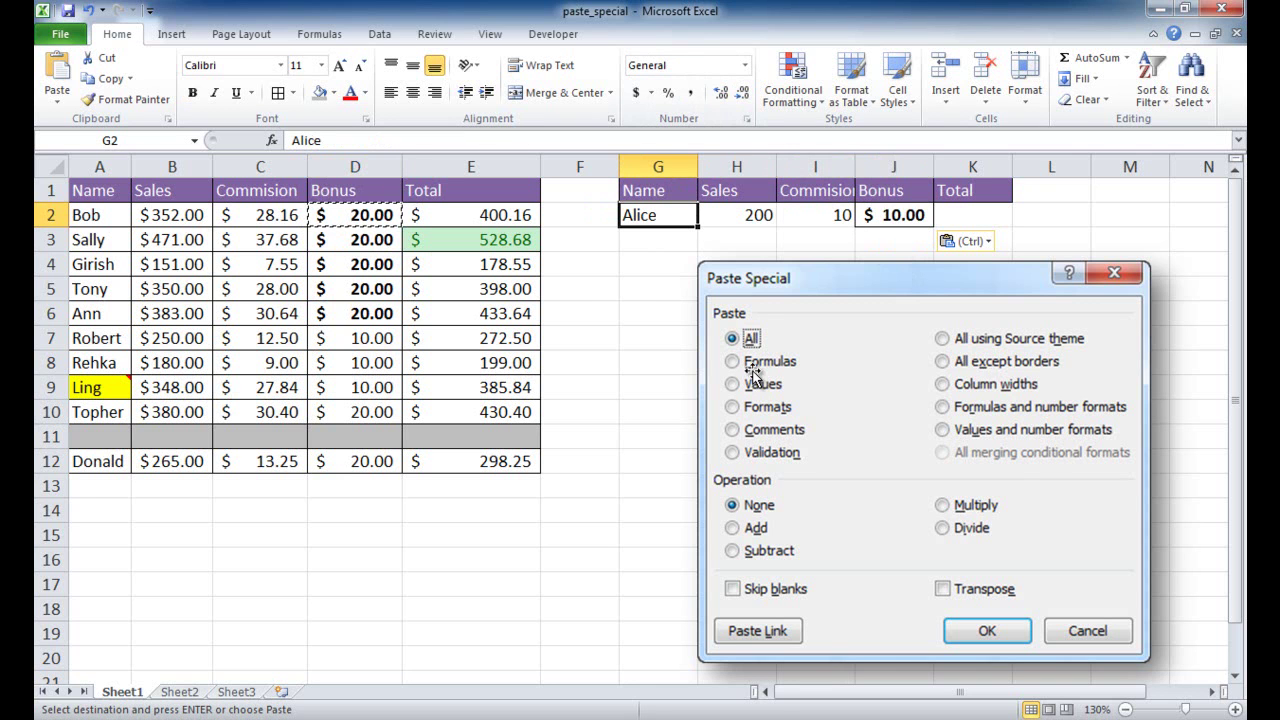
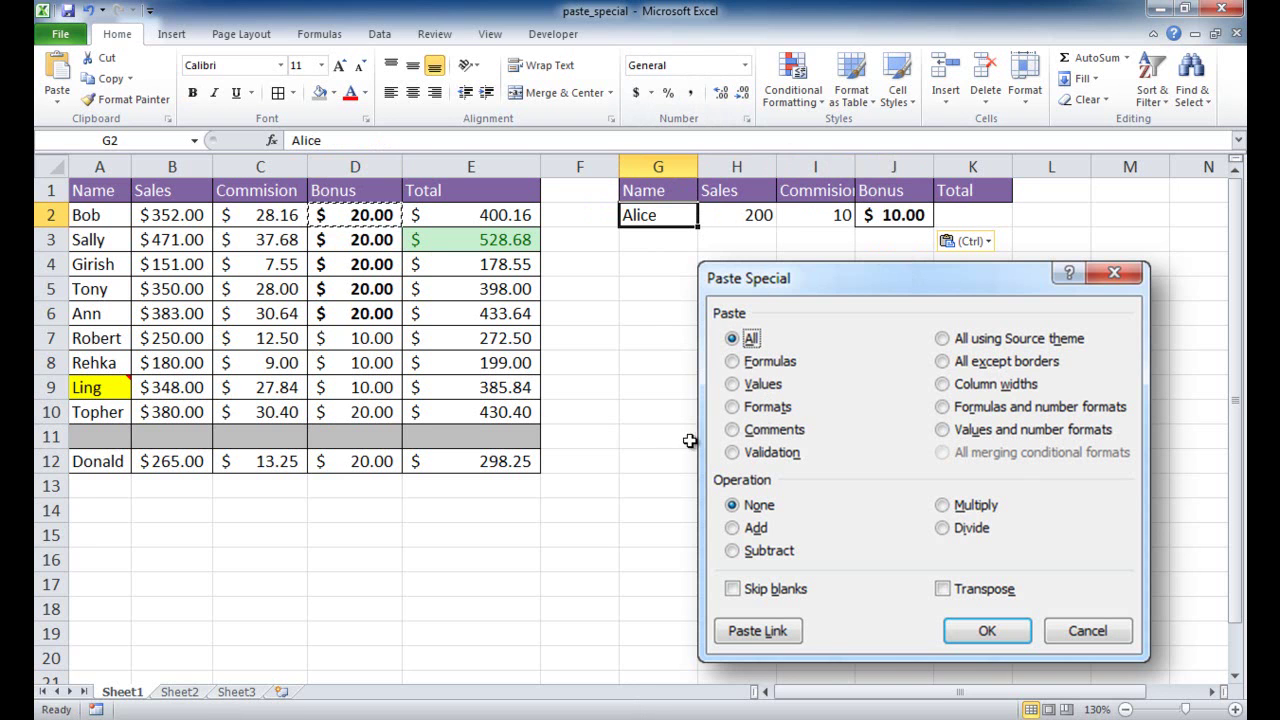
# Copy the yellow name cell A9 and paste only its comment onto G2 using the Comments option of Paste Special.
pyautogui.moveTo(110, 388)
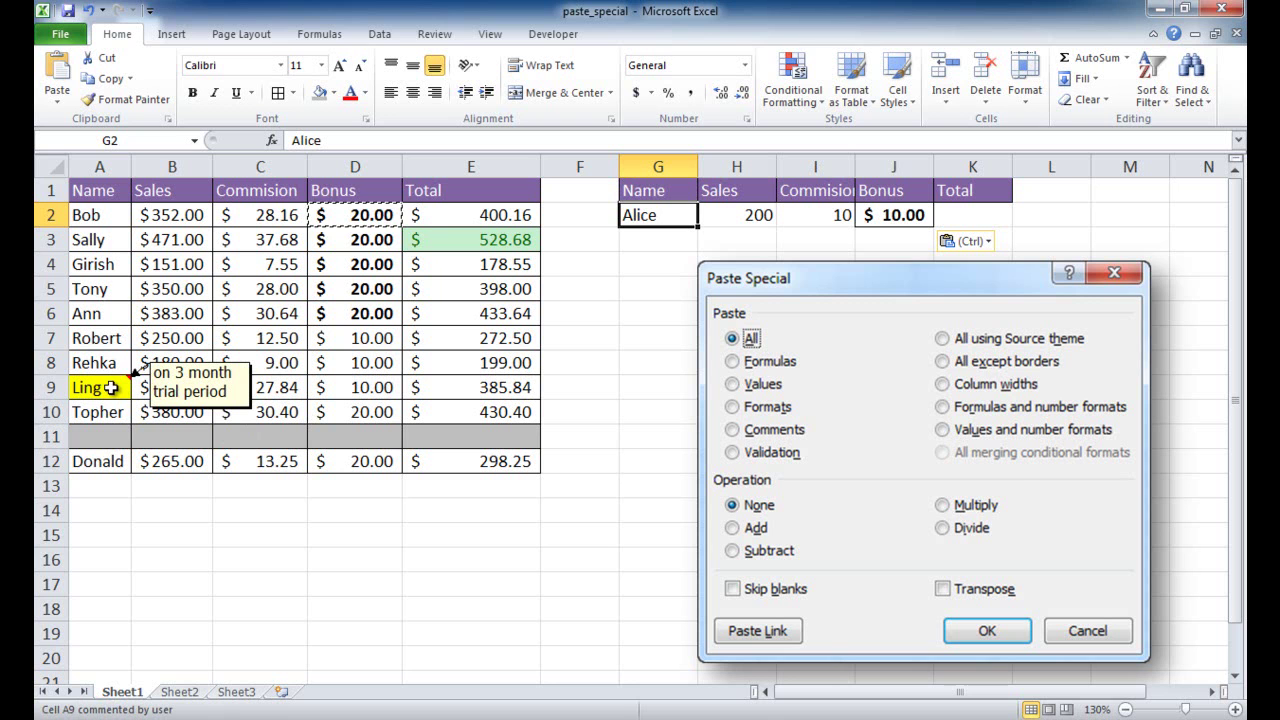
pyautogui.click(110, 388)
pyautogui.click(106, 78)
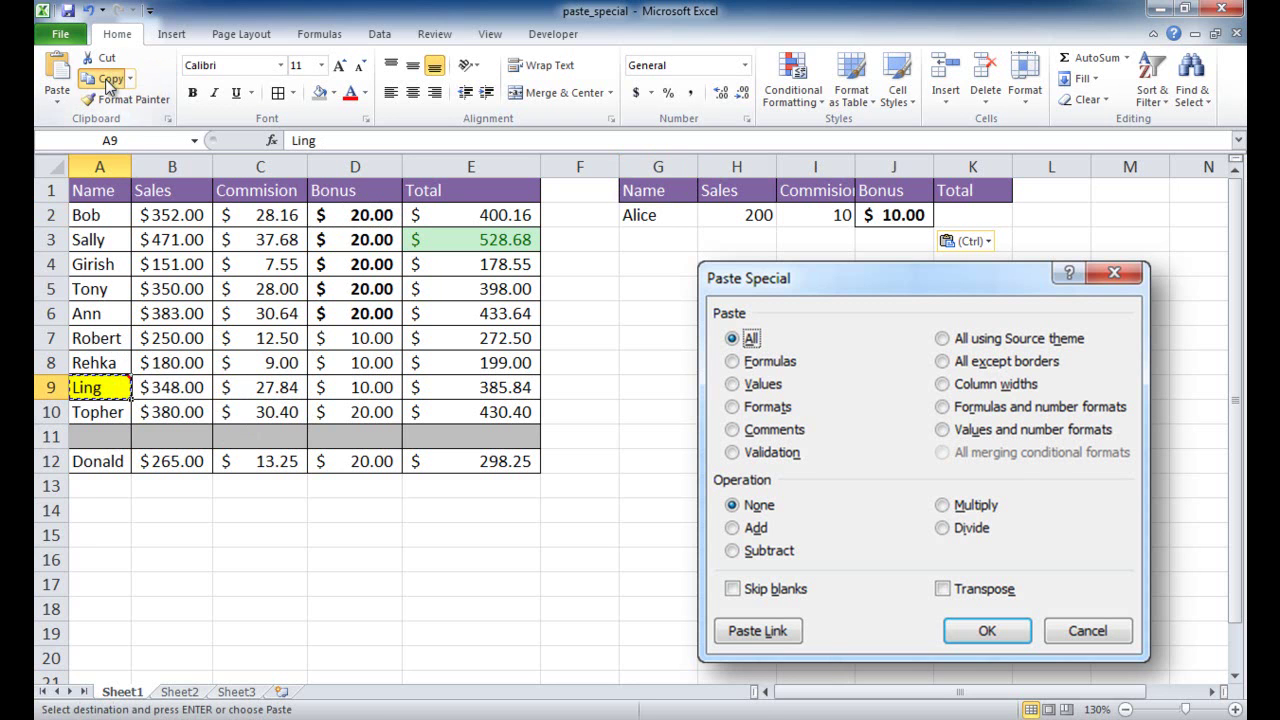
pyautogui.click(645, 214)
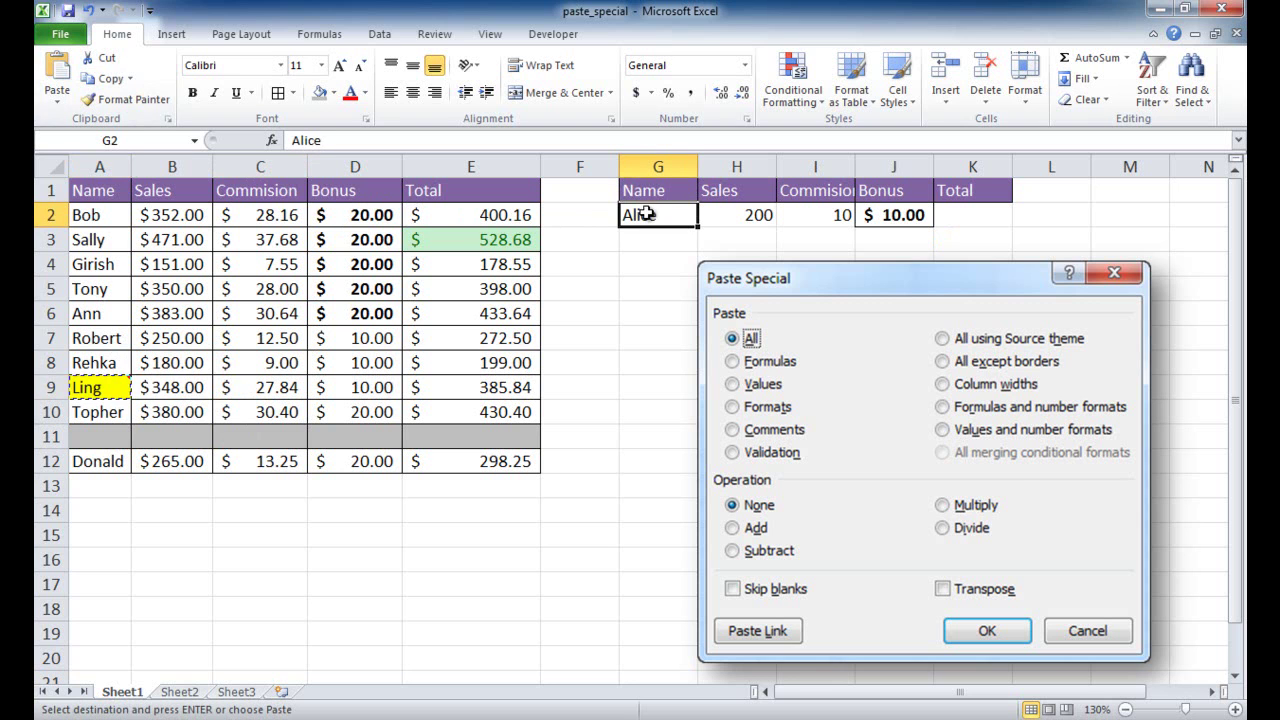
pyautogui.click(57, 98)
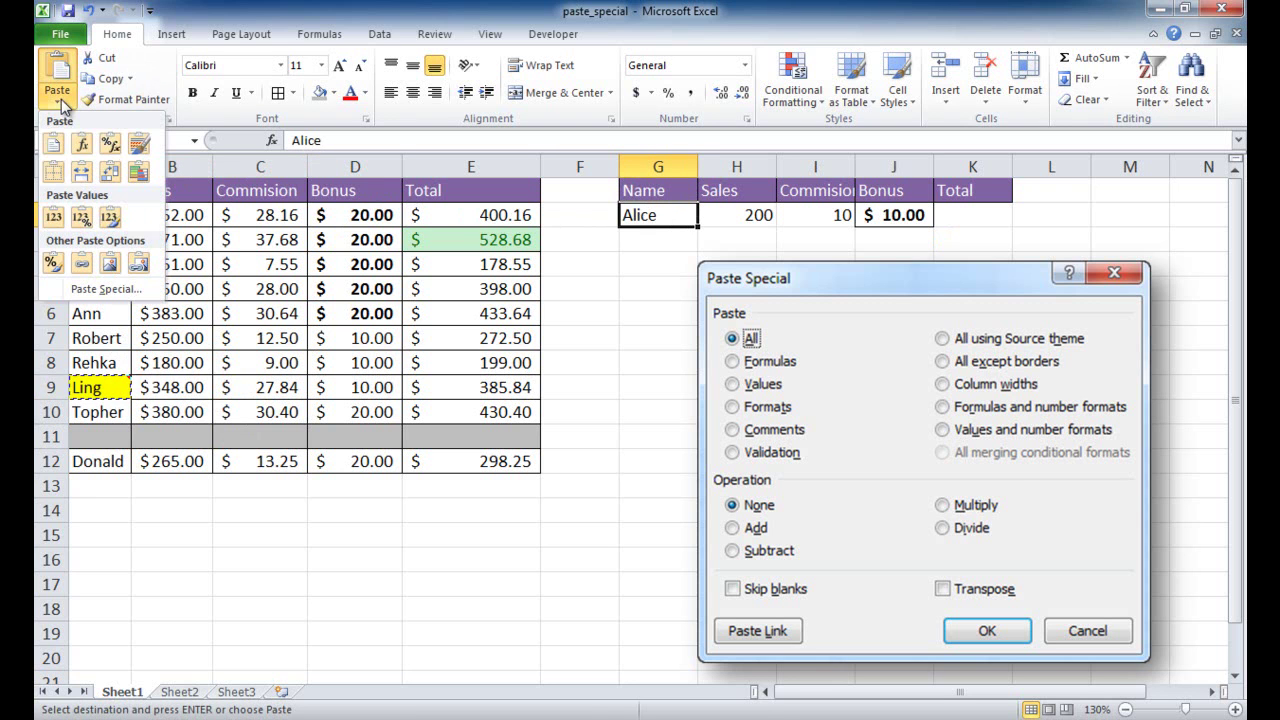
pyautogui.click(94, 290)
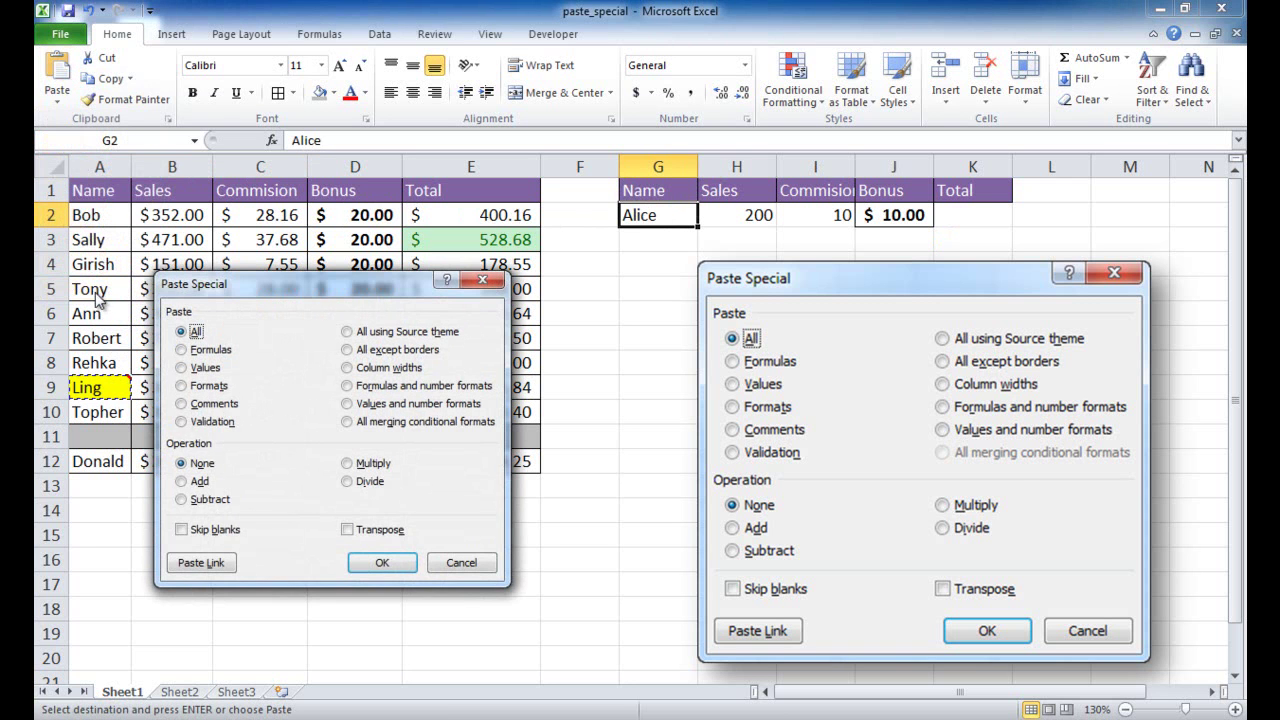
pyautogui.click(181, 404)
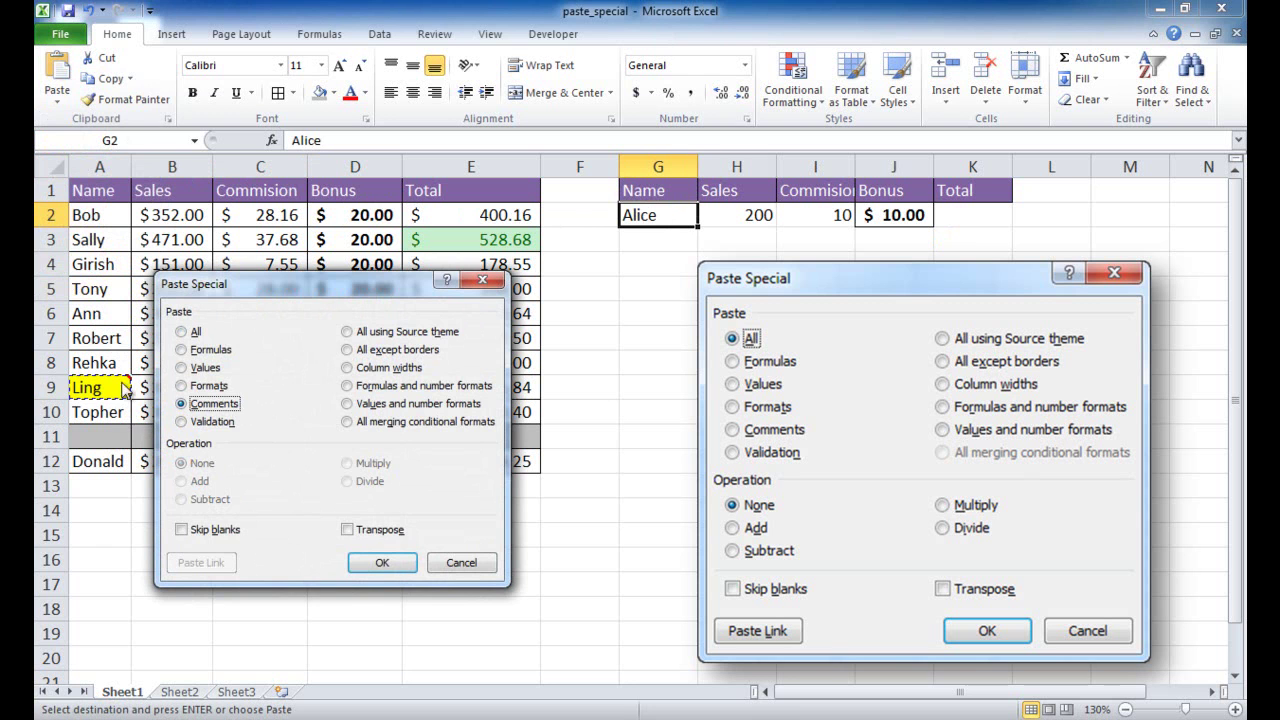
pyautogui.click(383, 562)
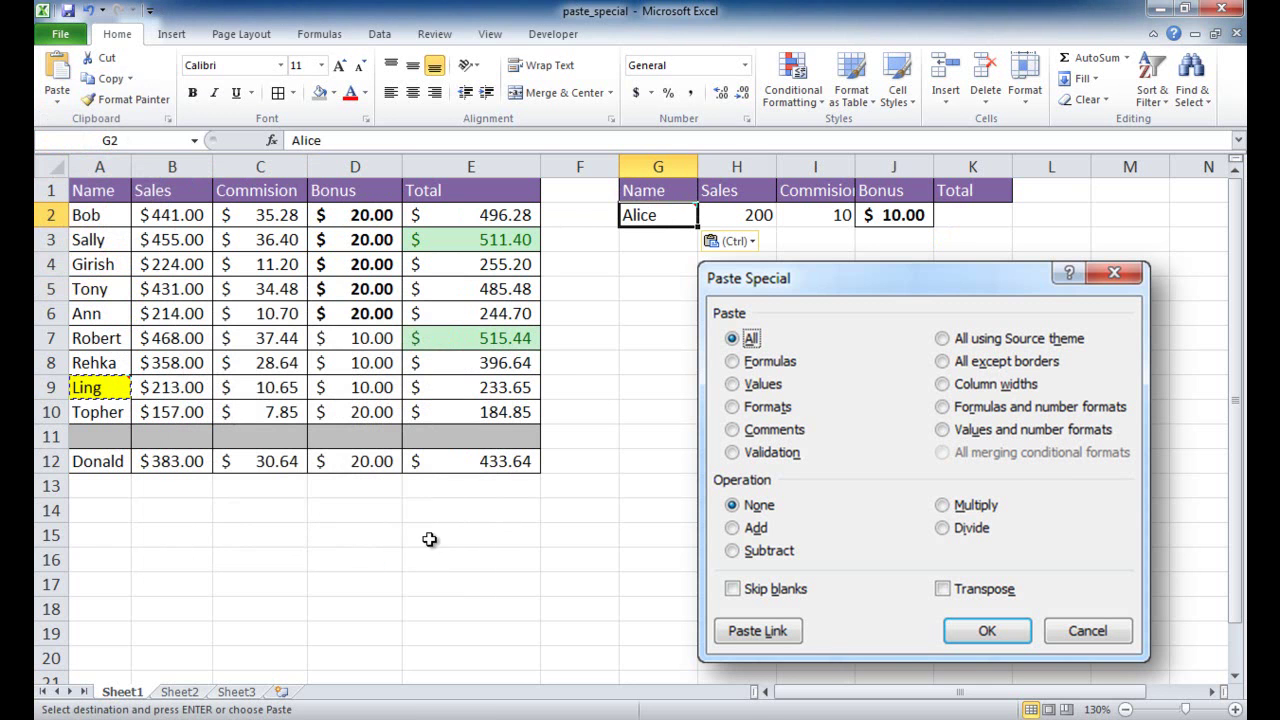
pyautogui.click(653, 318)
pyautogui.moveTo(676, 213)
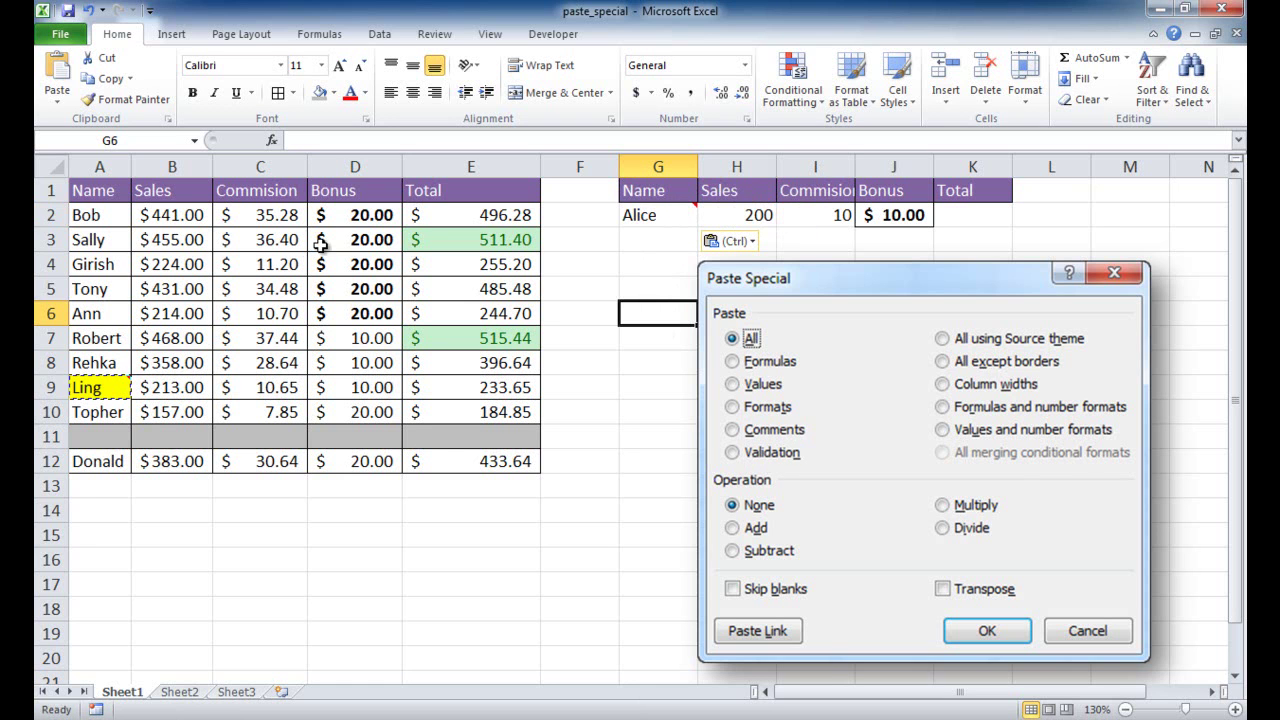
# Examine the data validation criteria and error alert applied to bonus cell D2, closing the dialog without changes.
pyautogui.moveTo(343, 212); pyautogui.dragTo(346, 405)
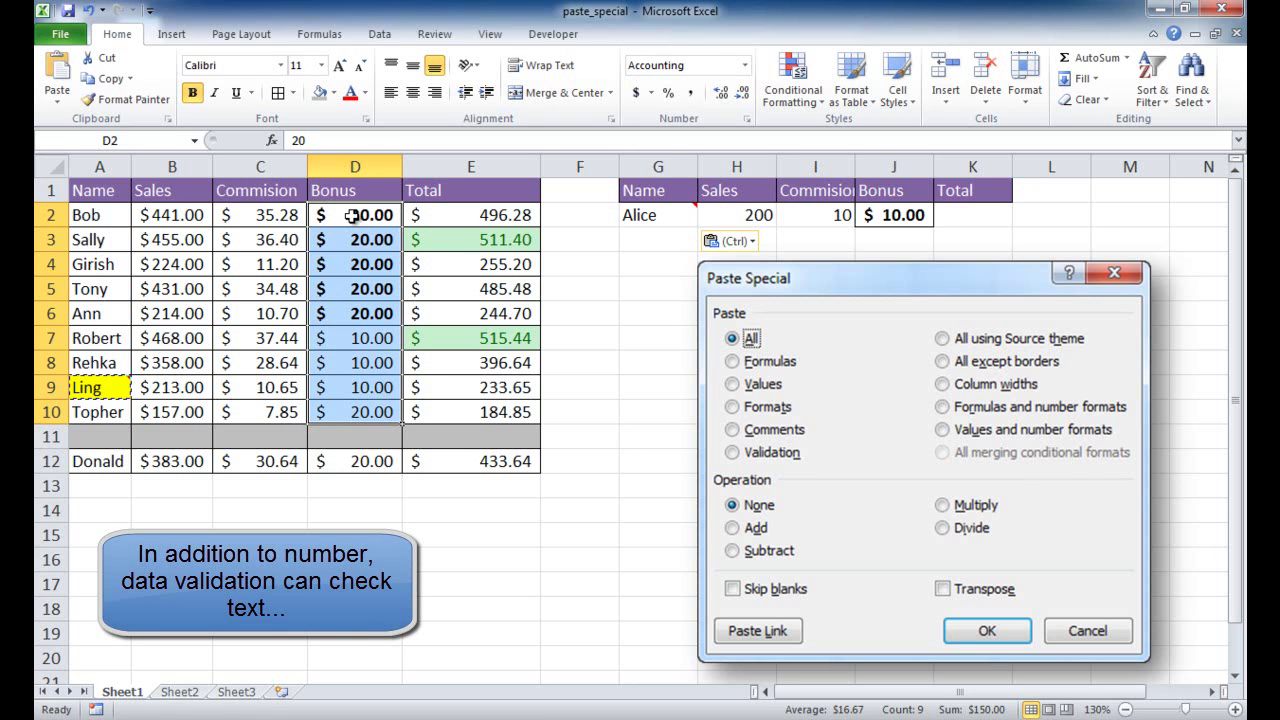
pyautogui.click(377, 37)
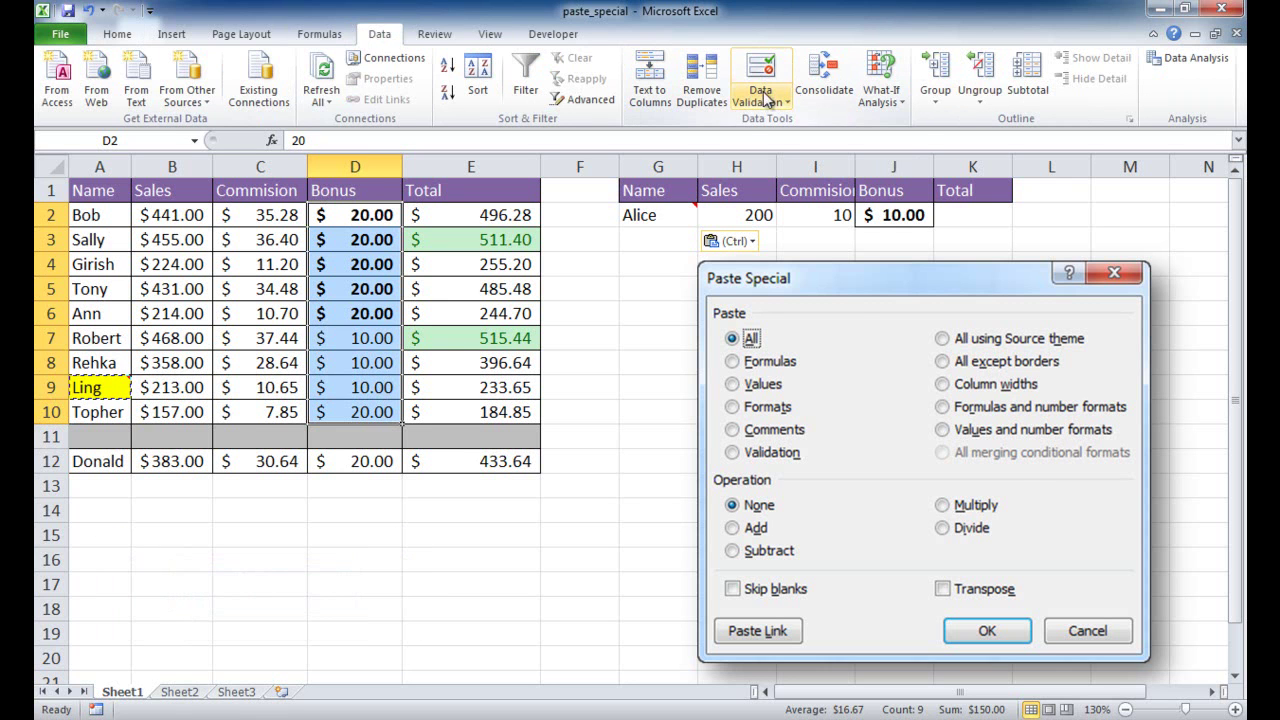
pyautogui.click(358, 215)
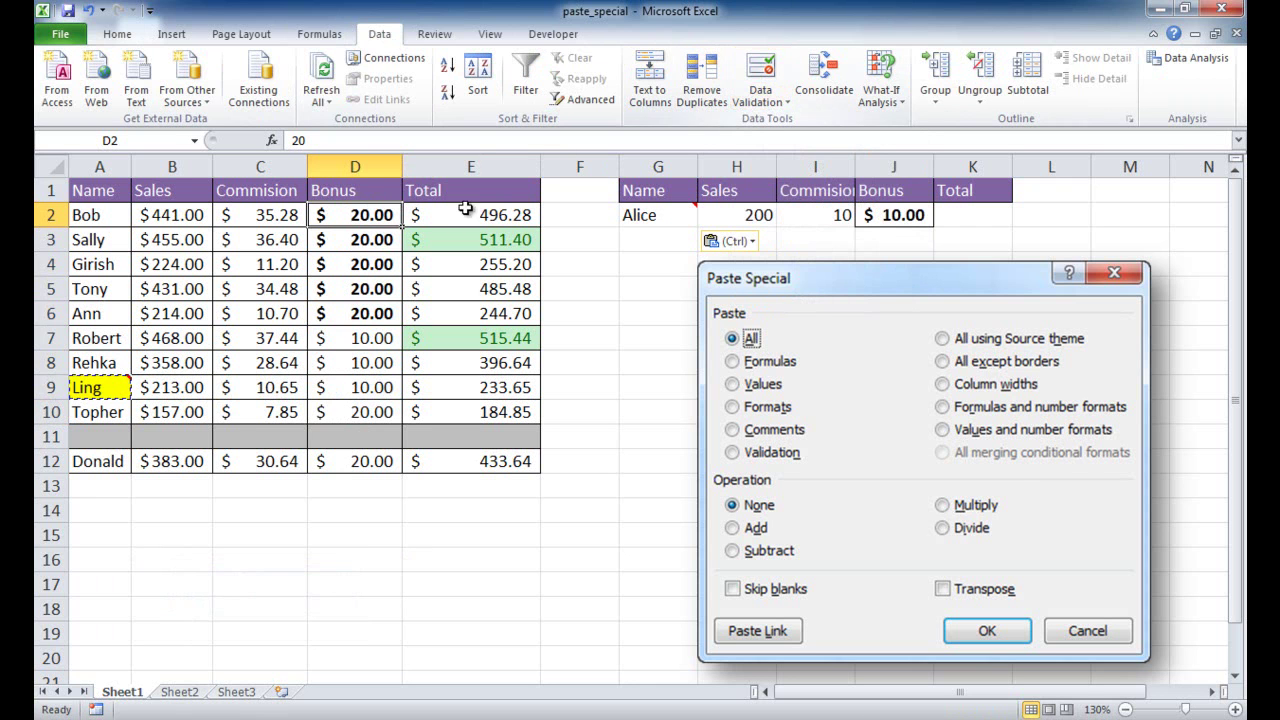
pyautogui.click(760, 100)
pyautogui.click(790, 121)
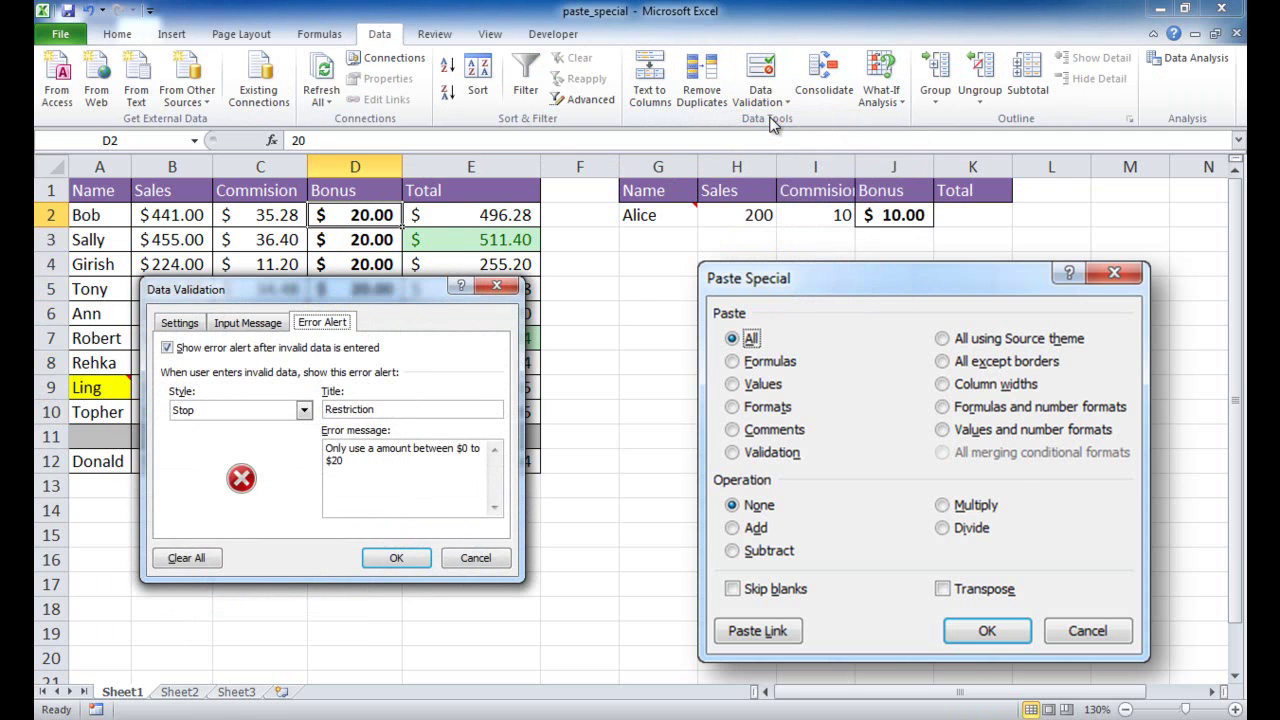
pyautogui.moveTo(385, 298); pyautogui.dragTo(807, 346)
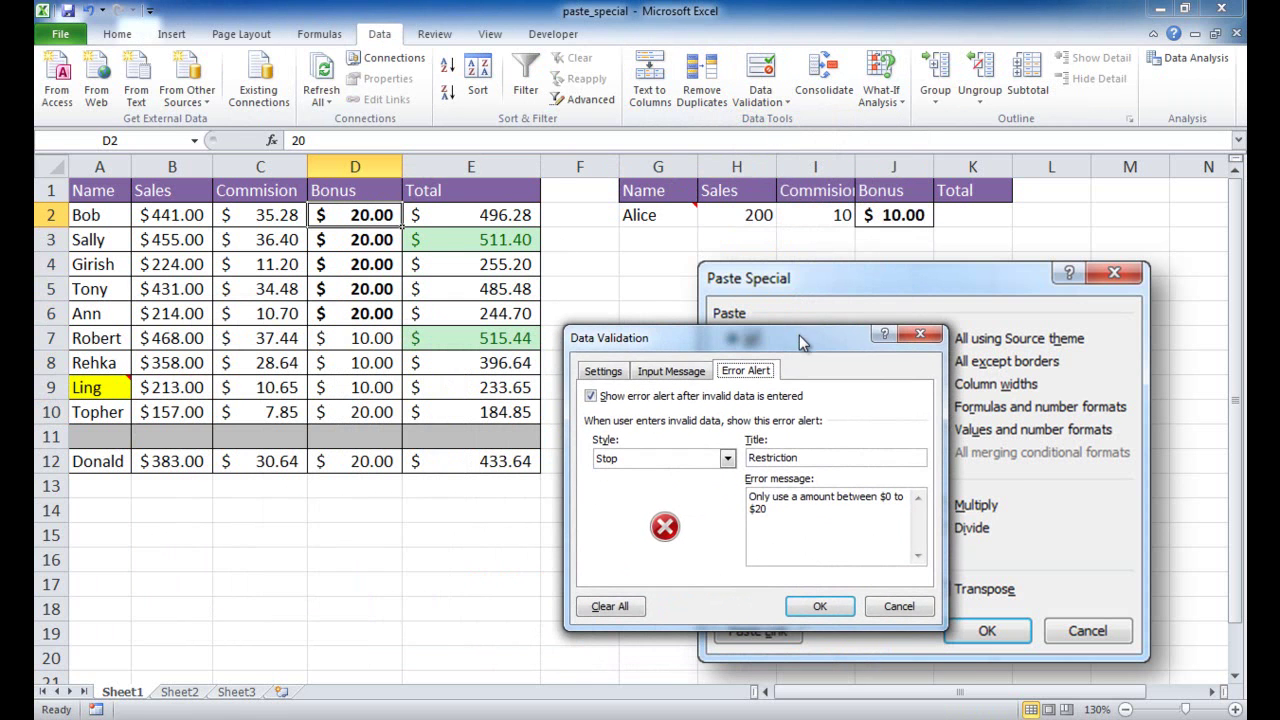
pyautogui.click(603, 372)
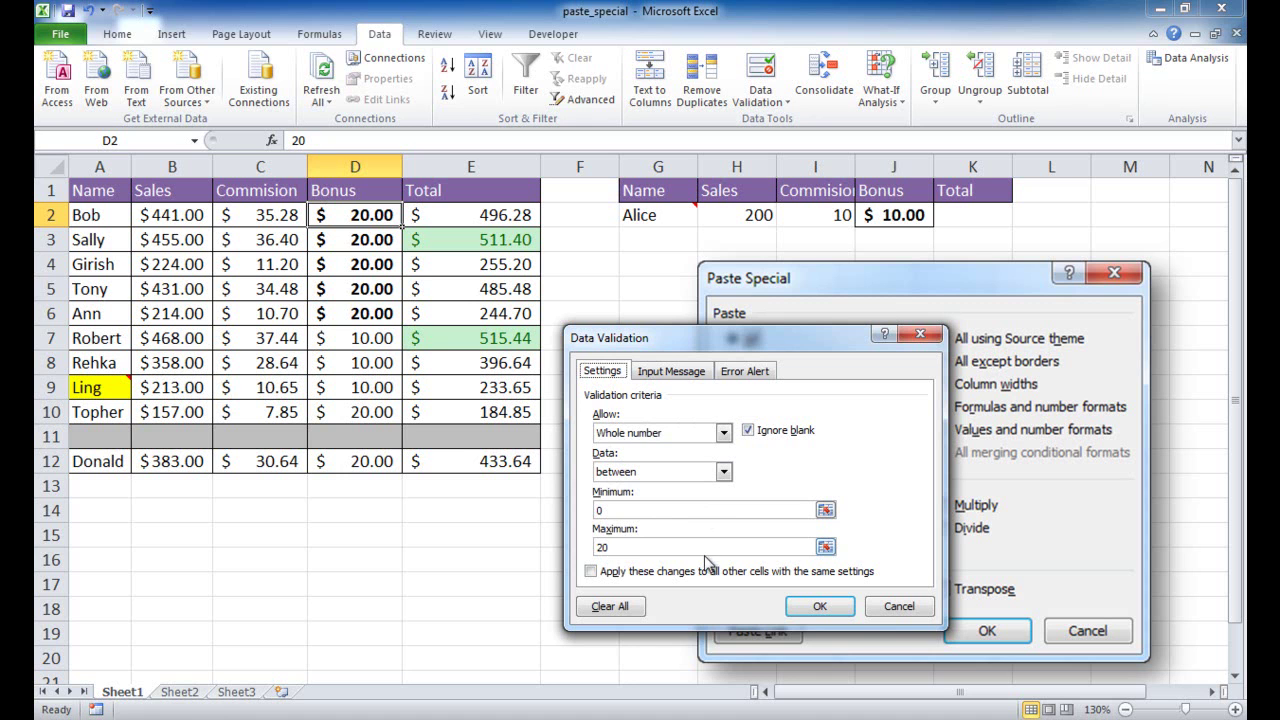
pyautogui.click(743, 373)
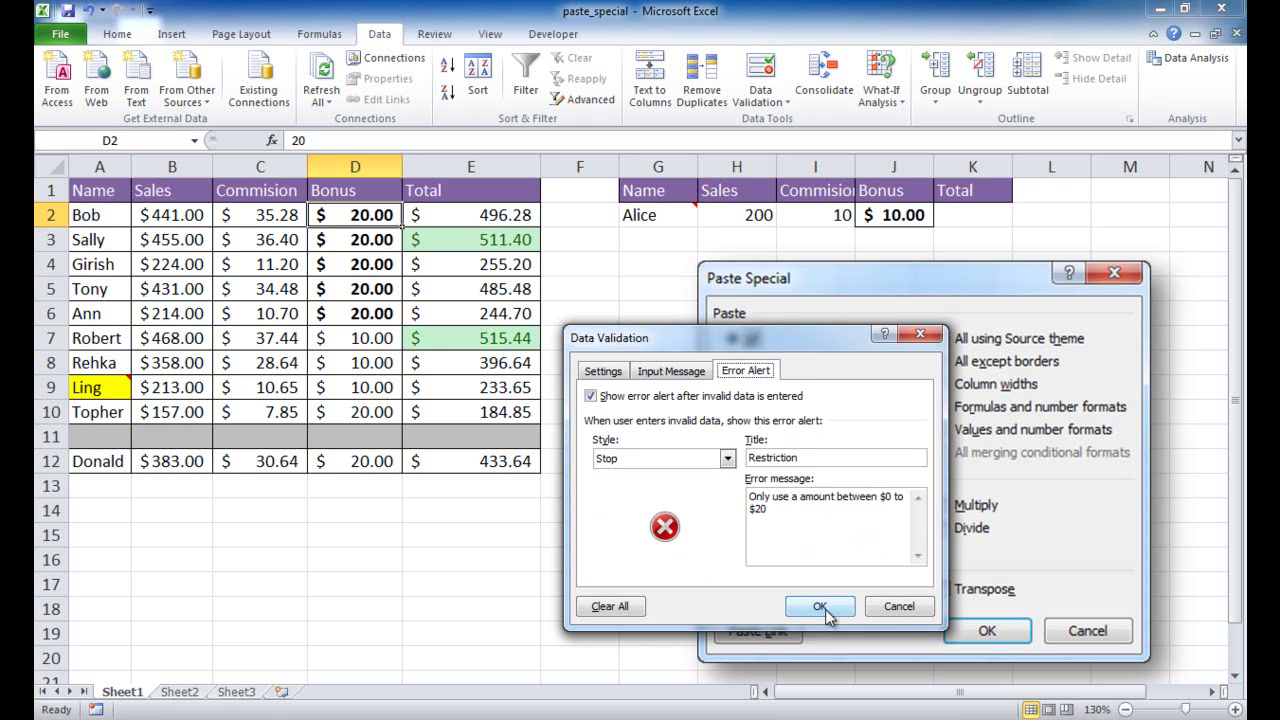
pyautogui.click(888, 610)
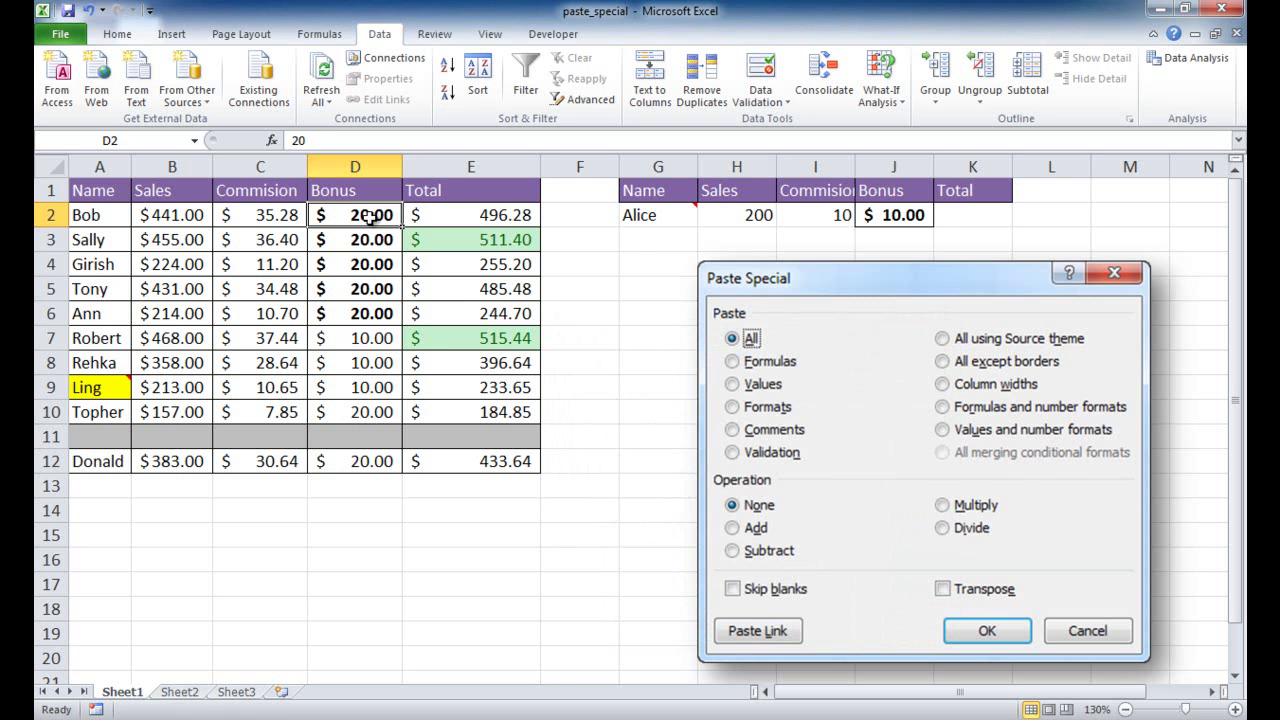
# Try to enter a bonus of 25 in D2 to test its validation rule, and cancel the entry.
pyautogui.write('25')
pyautogui.press('Return')
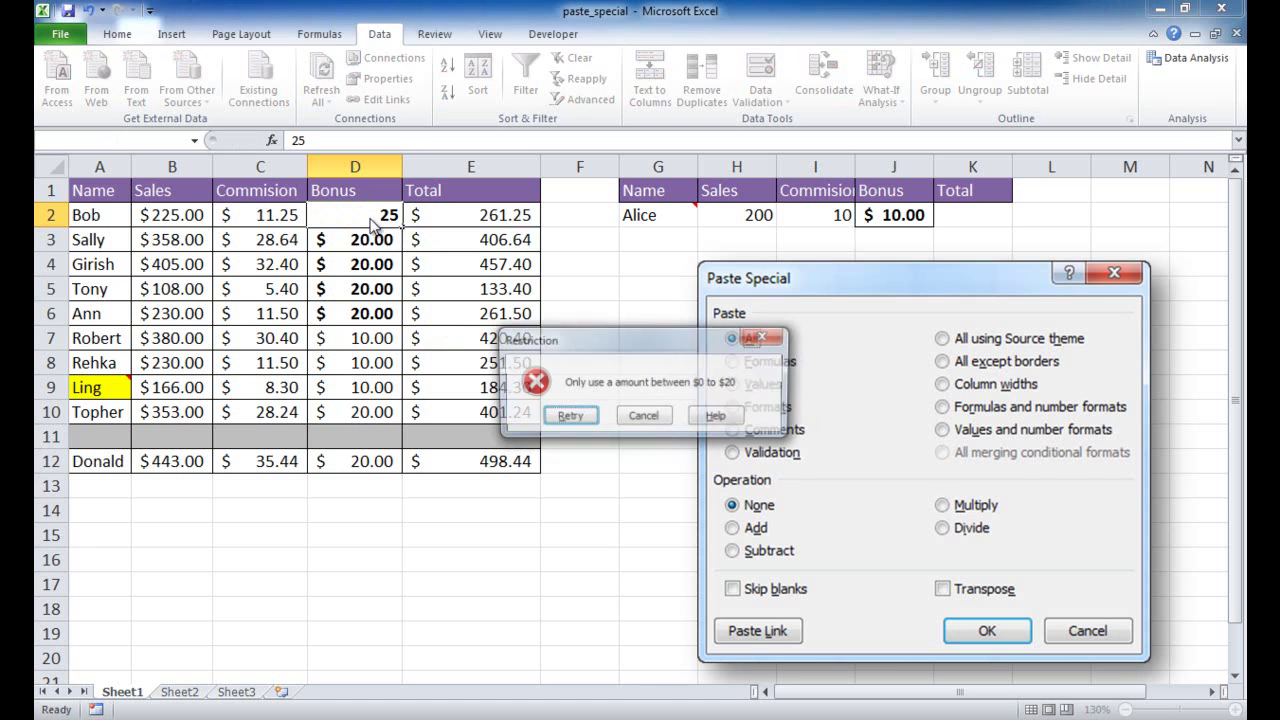
pyautogui.click(640, 418)
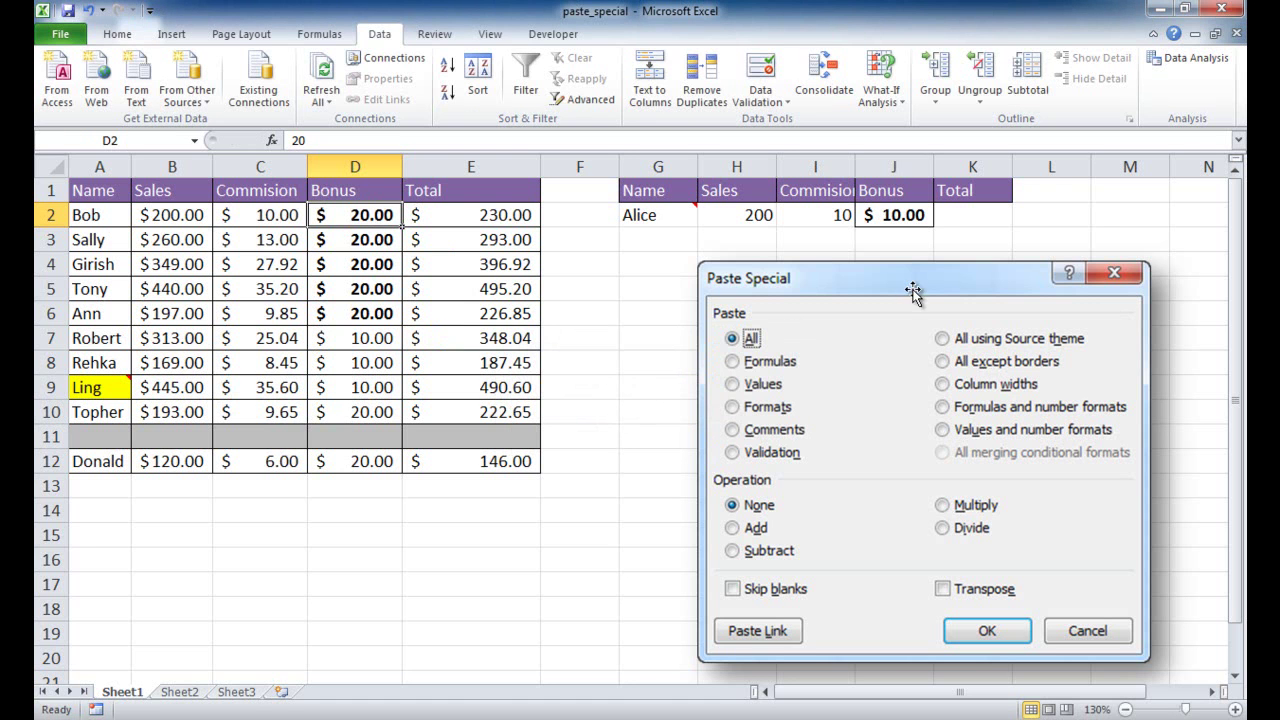
# Check the data validation settings of bonus cell J2 and close the dialog without changes.
pyautogui.click(893, 215)
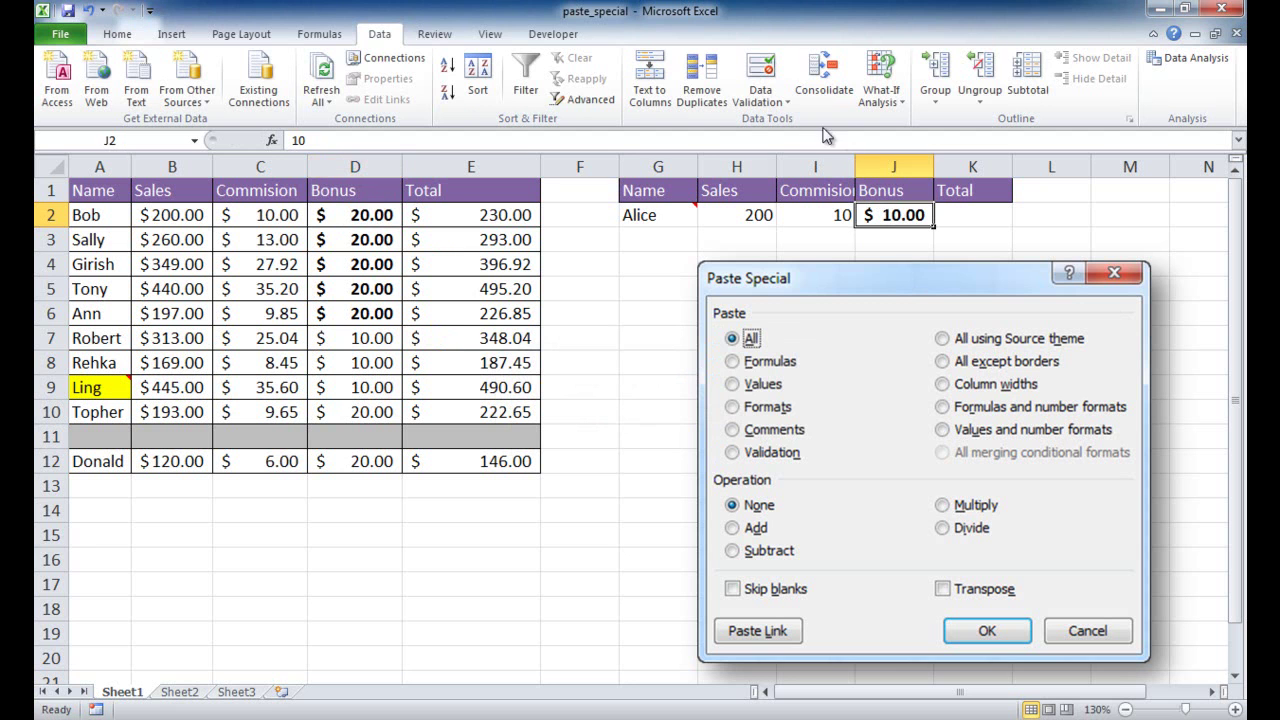
pyautogui.click(760, 100)
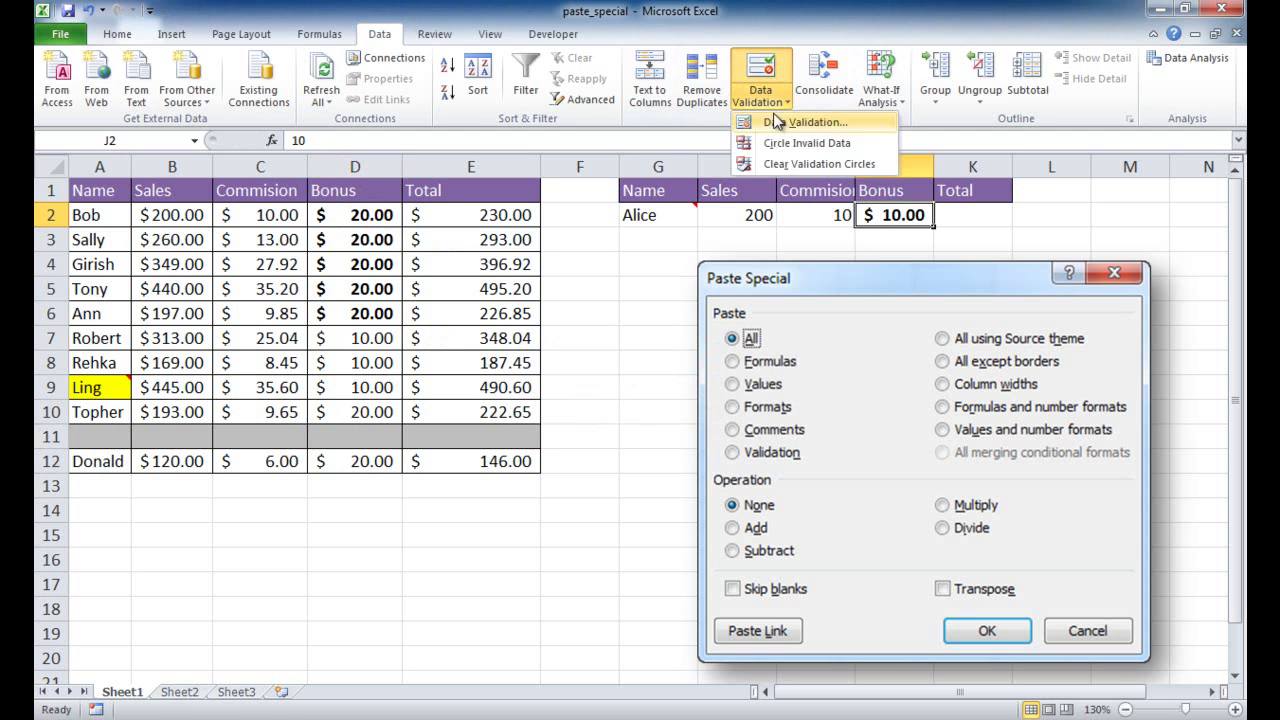
pyautogui.click(777, 121)
pyautogui.click(604, 371)
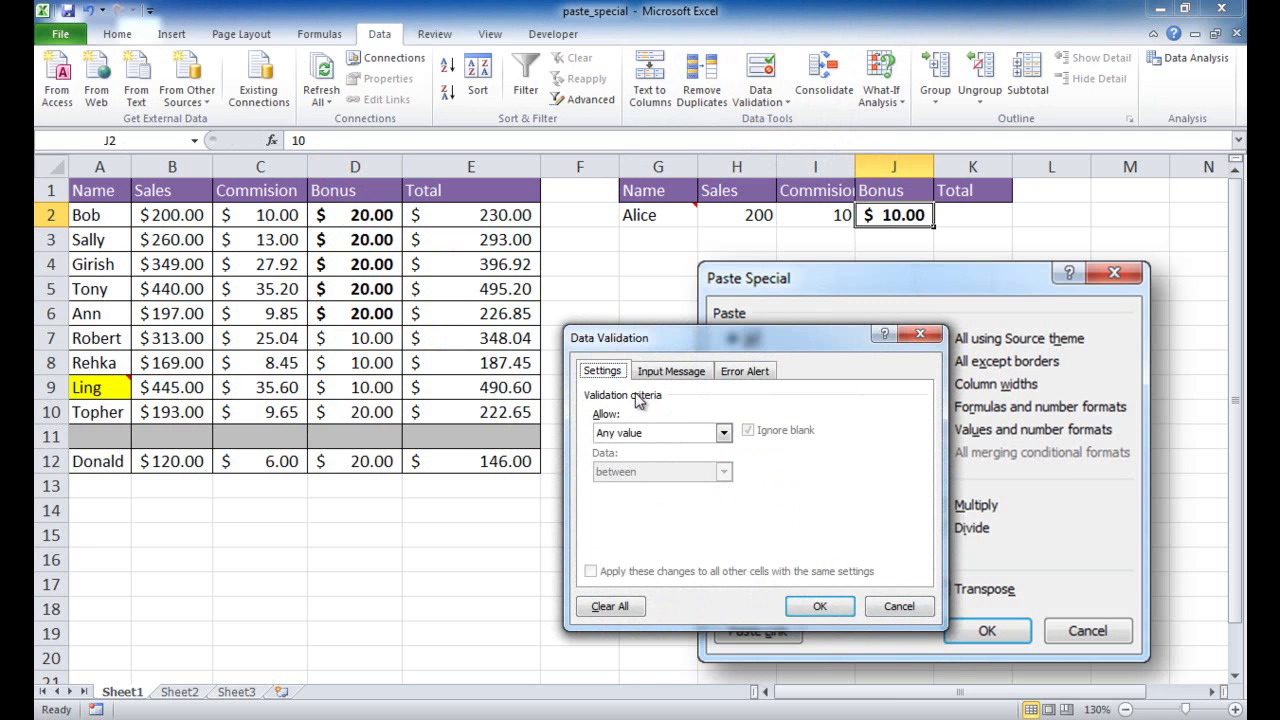
pyautogui.click(898, 606)
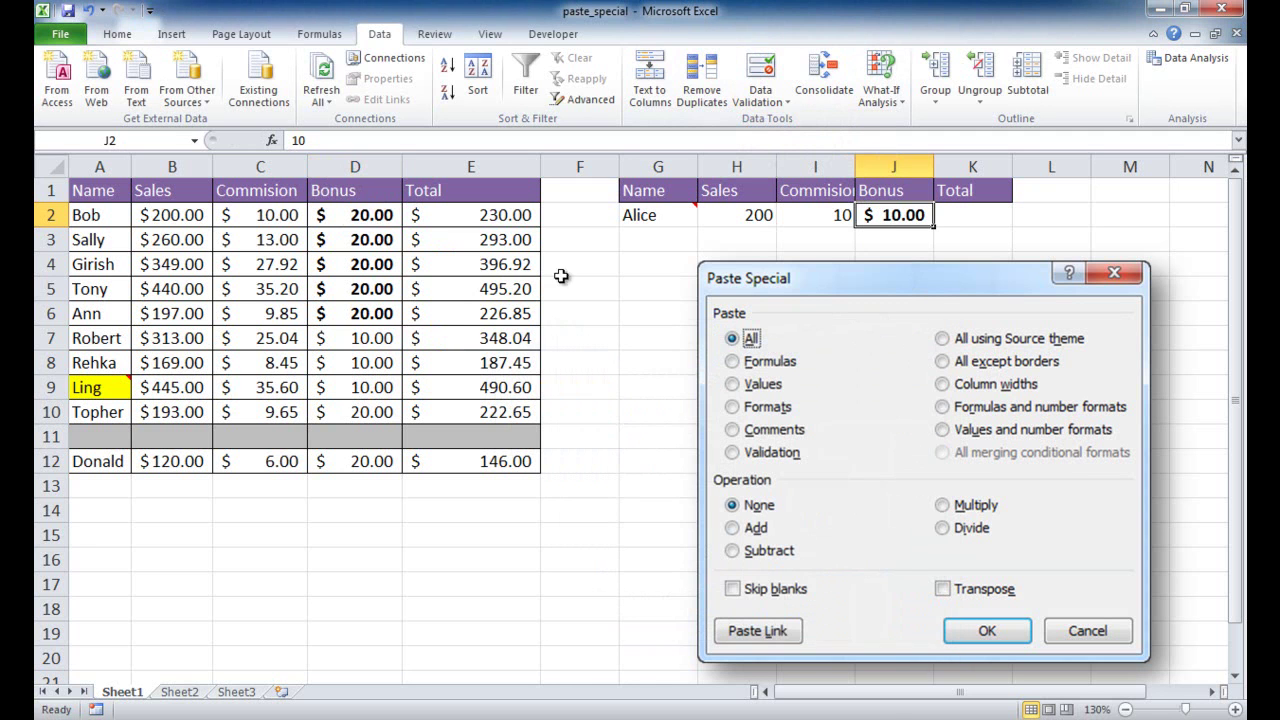
# Copy bonus cell D2 and paste only its data validation onto J2 using the Validation option of Paste Special.
pyautogui.click(352, 217)
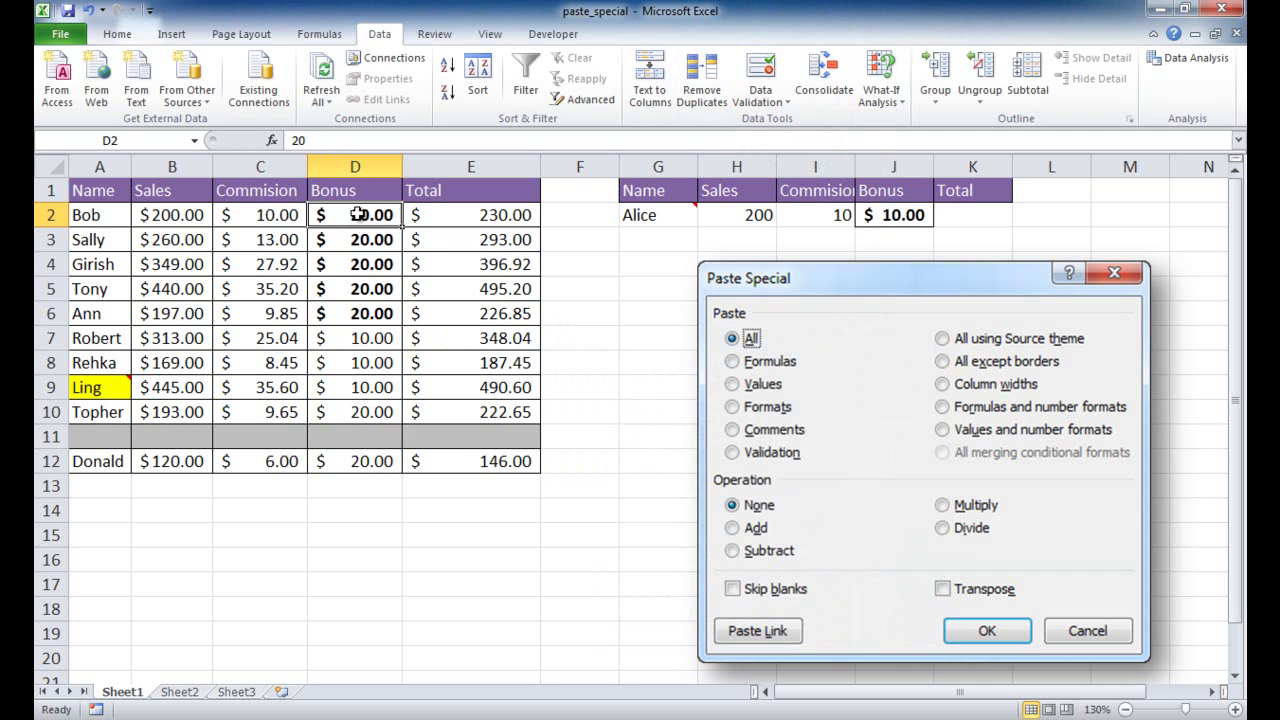
pyautogui.click(117, 36)
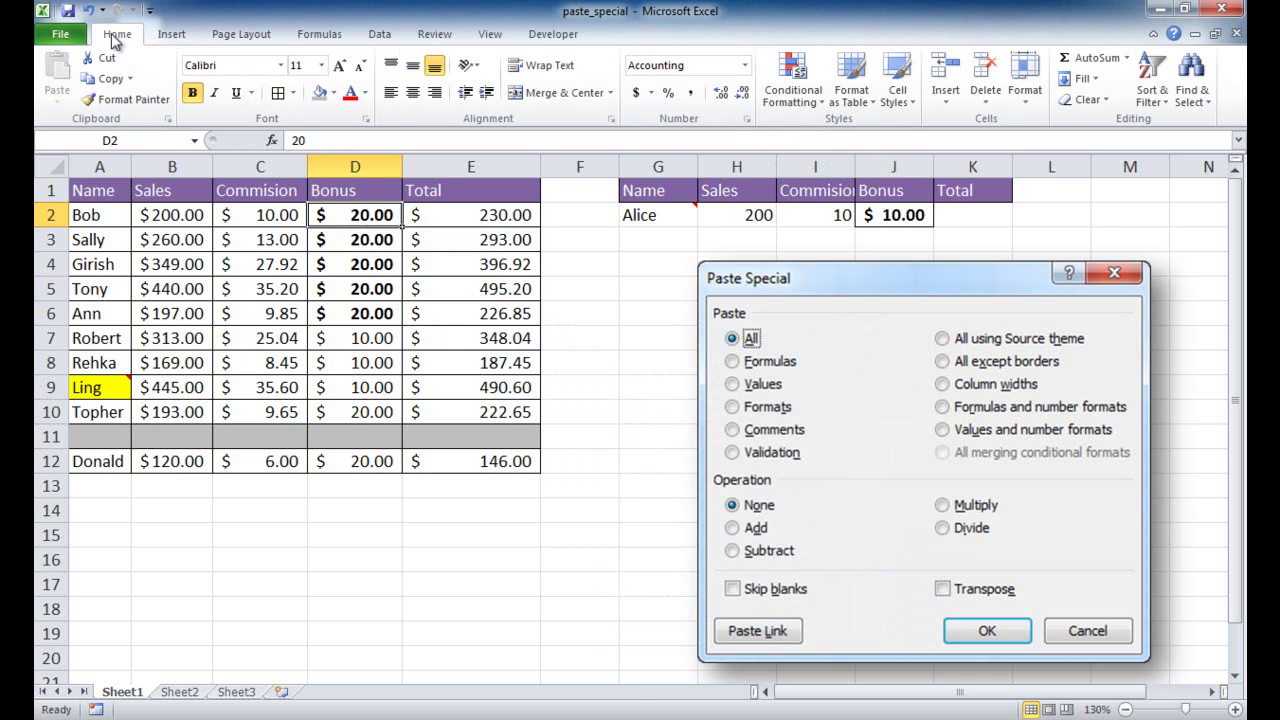
pyautogui.click(104, 79)
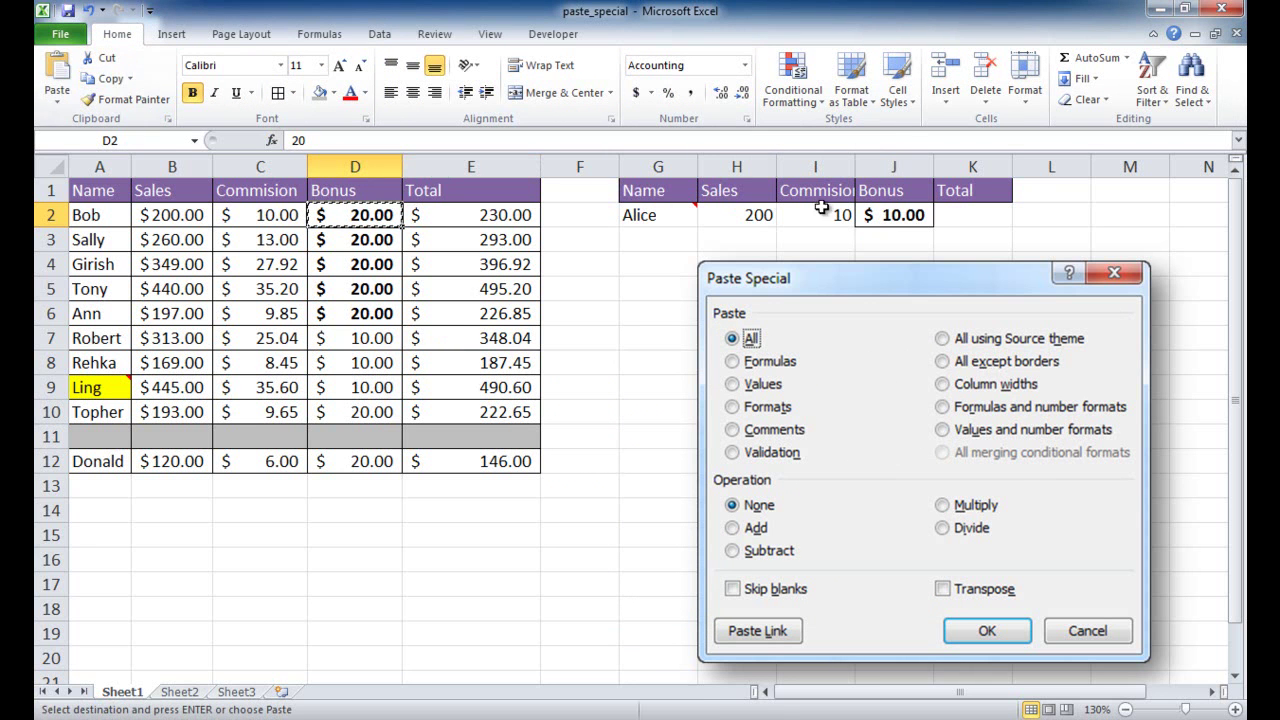
pyautogui.click(890, 215)
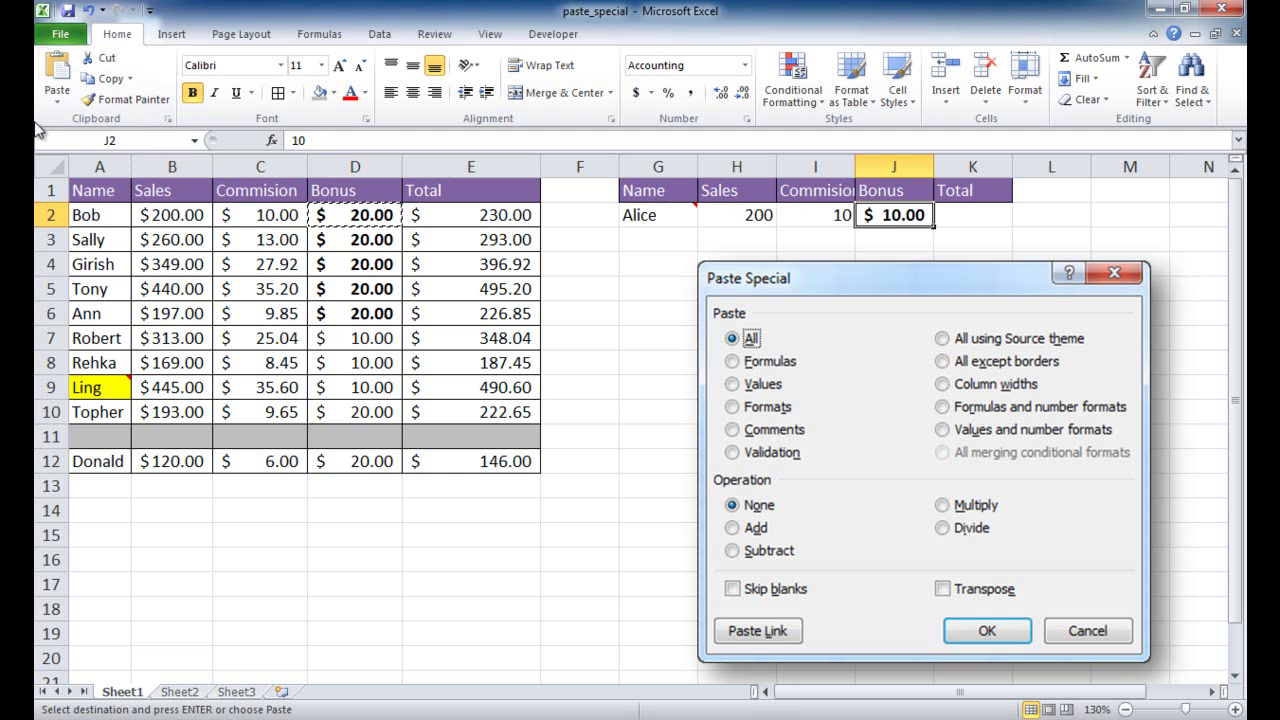
pyautogui.click(57, 96)
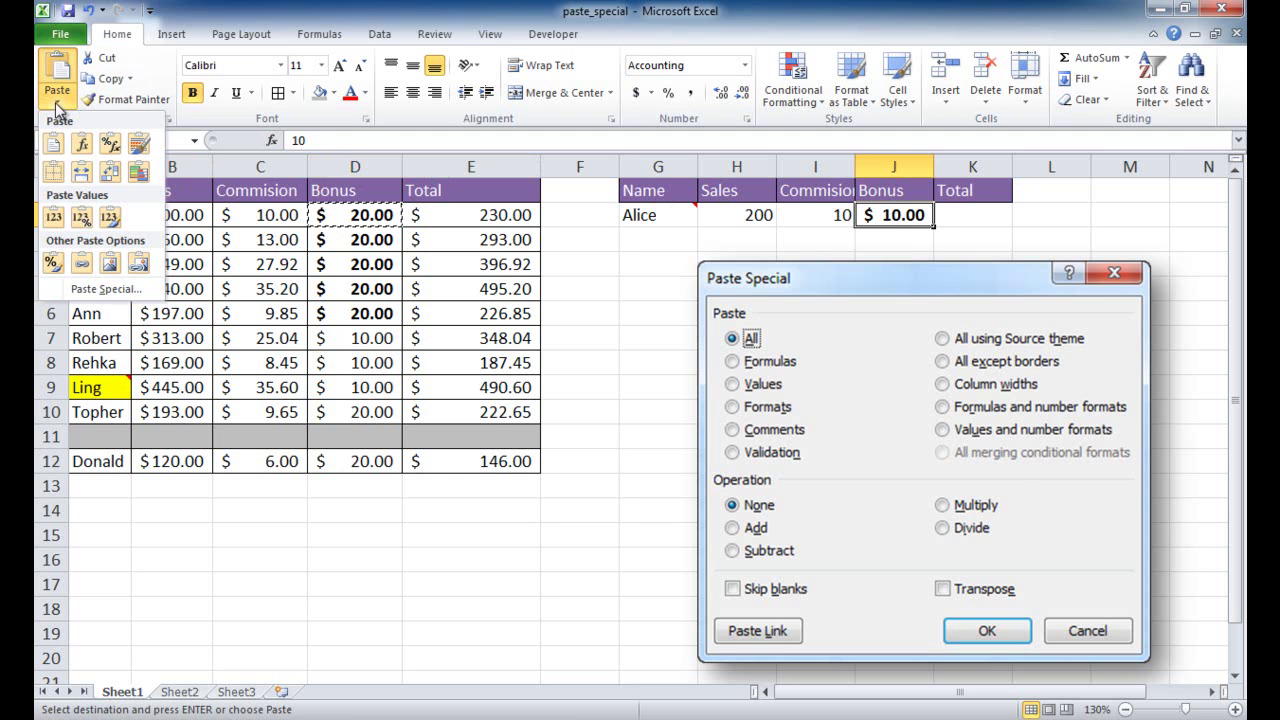
pyautogui.click(110, 289)
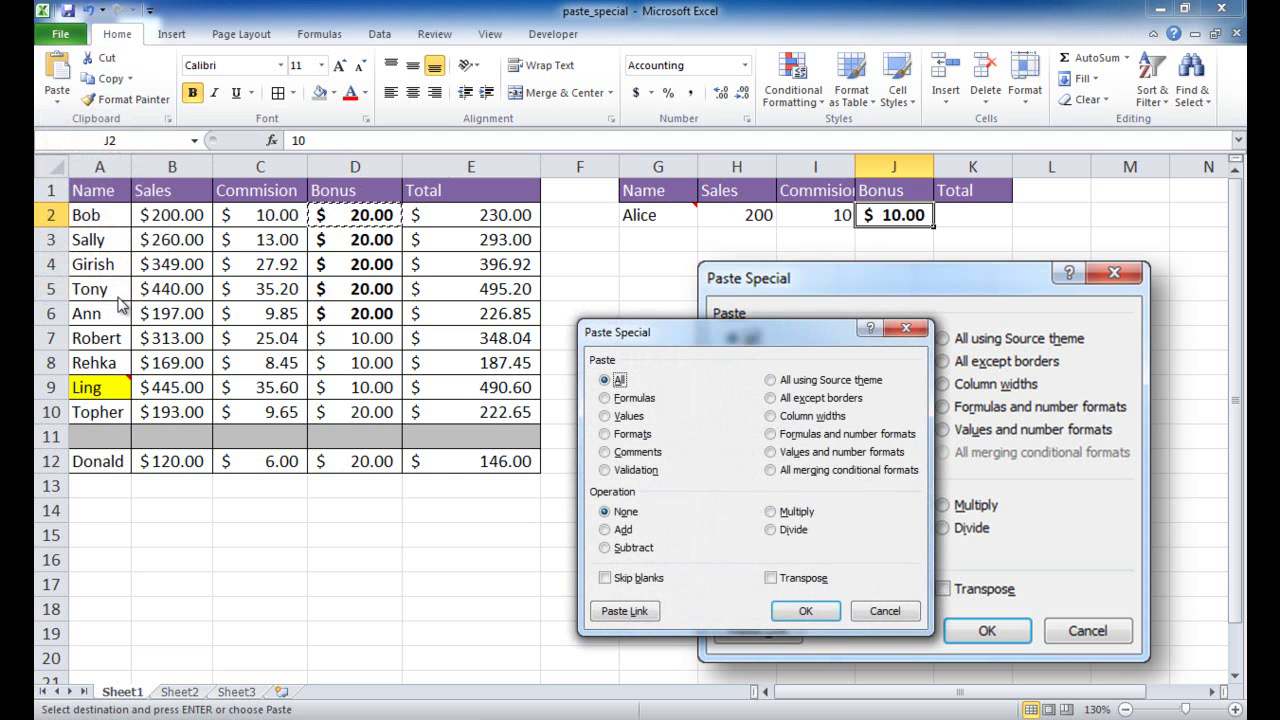
pyautogui.click(605, 471)
pyautogui.click(806, 610)
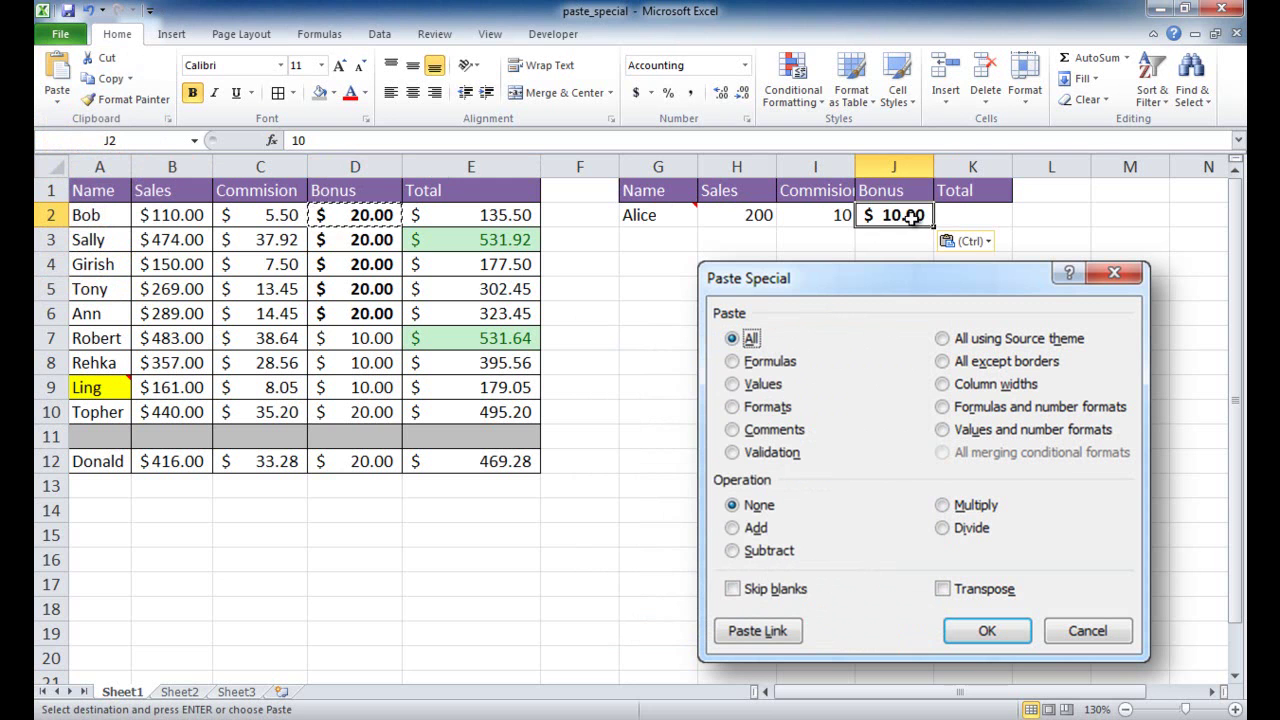
# Try to enter a bonus of 21 in J2 to test the pasted validation rule, and cancel the entry.
pyautogui.write('21')
pyautogui.press('Return')
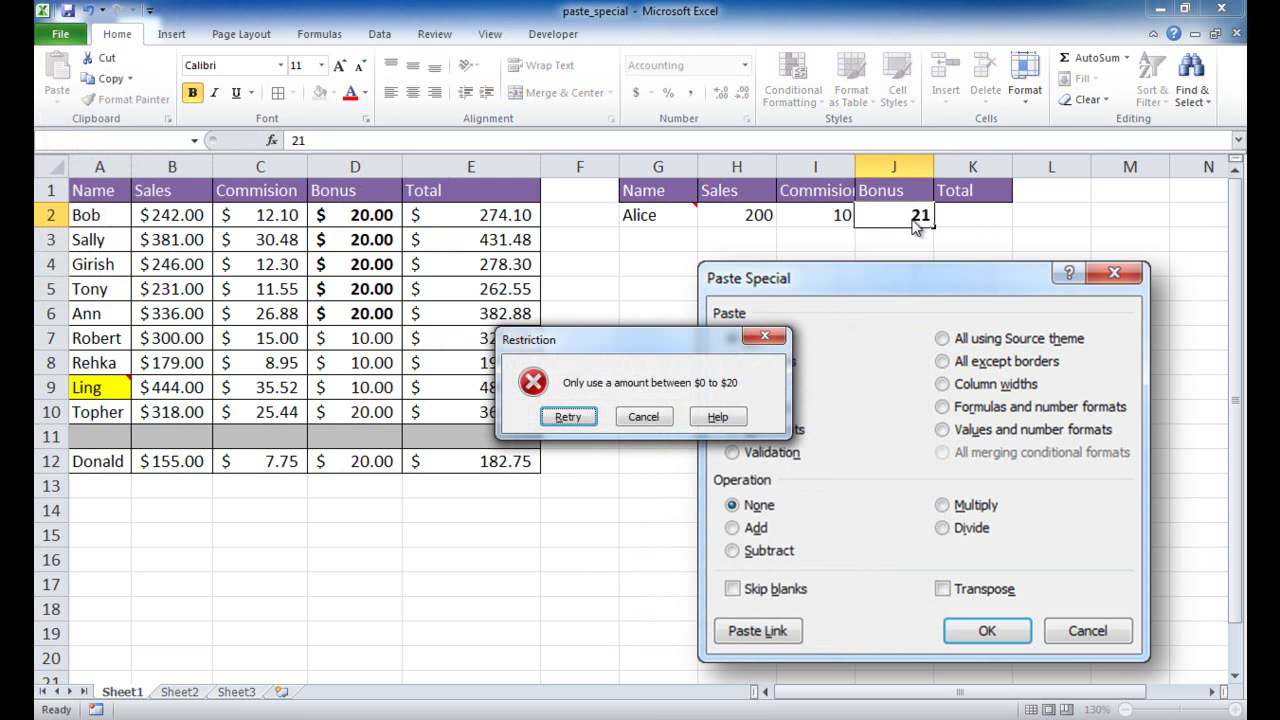
pyautogui.click(652, 418)
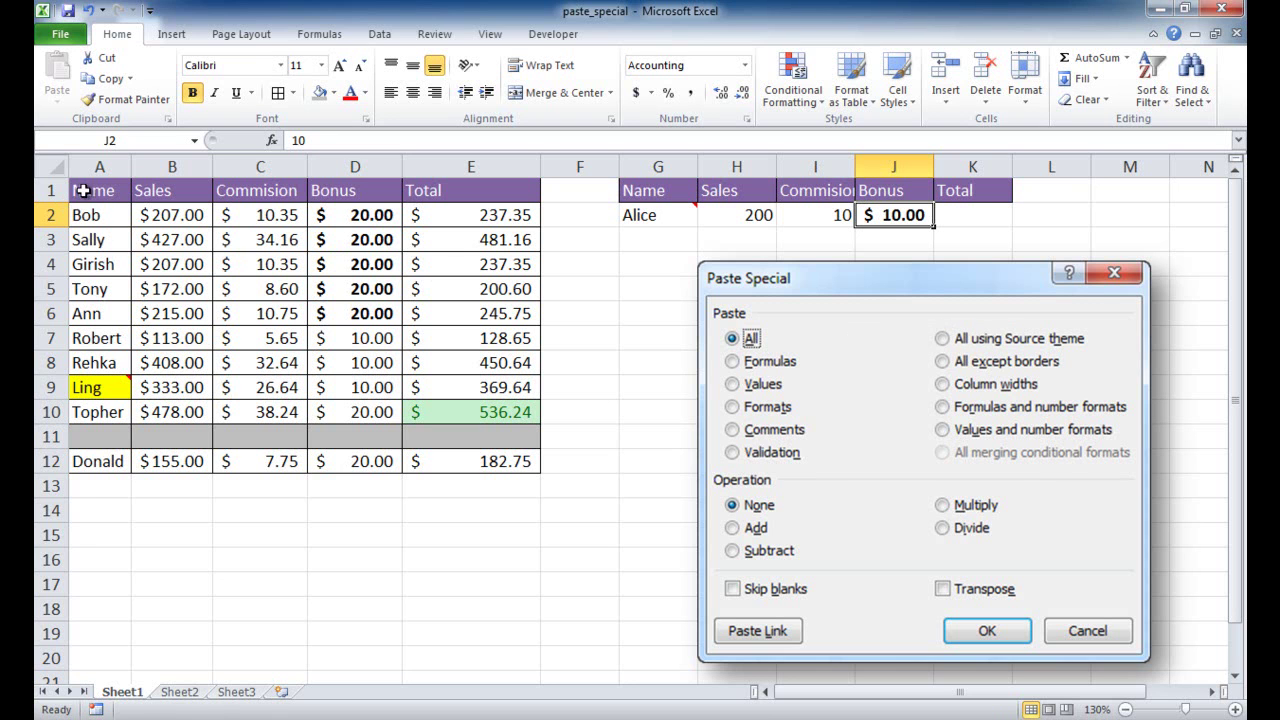
# Remove the fill color from the second table's header cells G1:K1.
pyautogui.moveTo(650, 190); pyautogui.dragTo(970, 192)
pyautogui.click(336, 93)
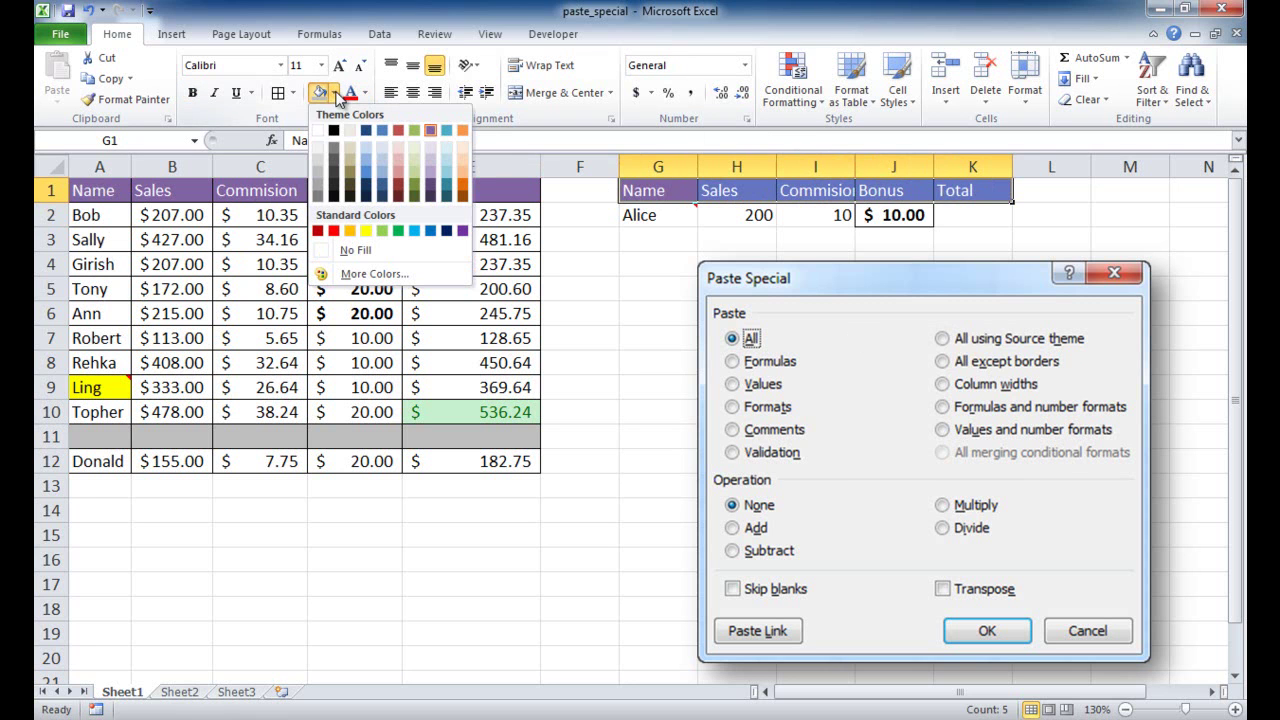
pyautogui.click(380, 251)
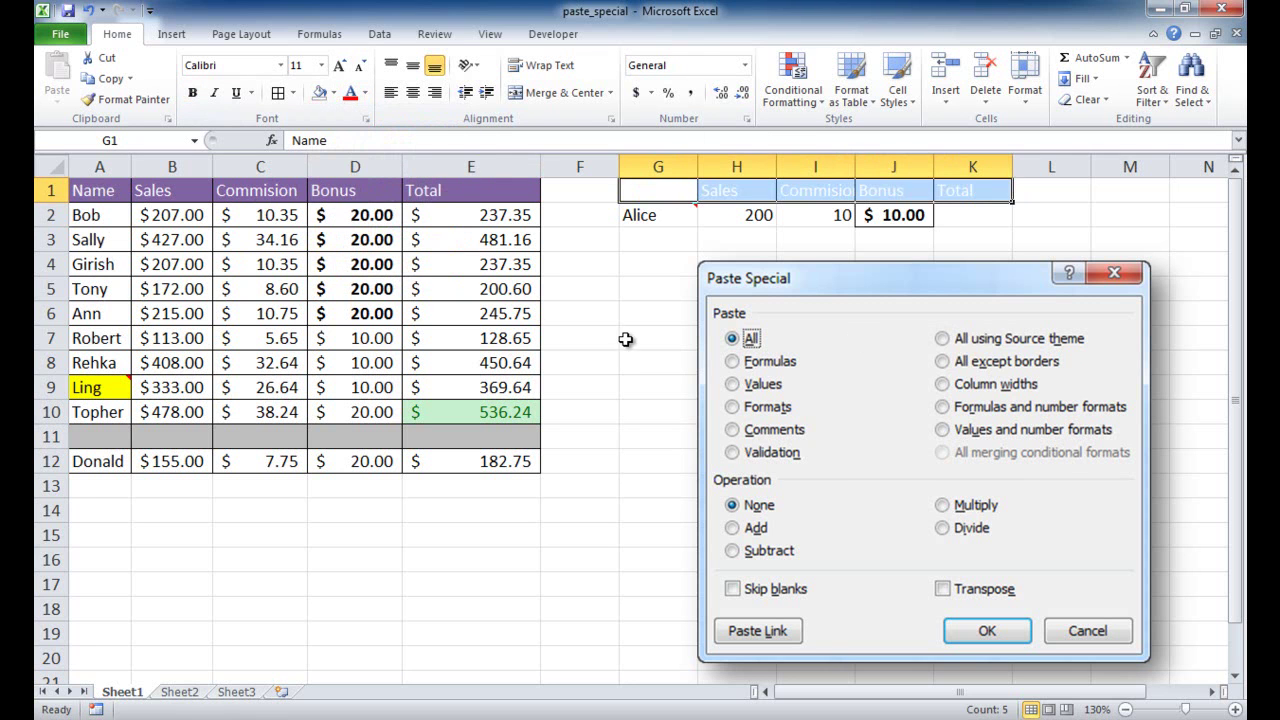
pyautogui.click(668, 390)
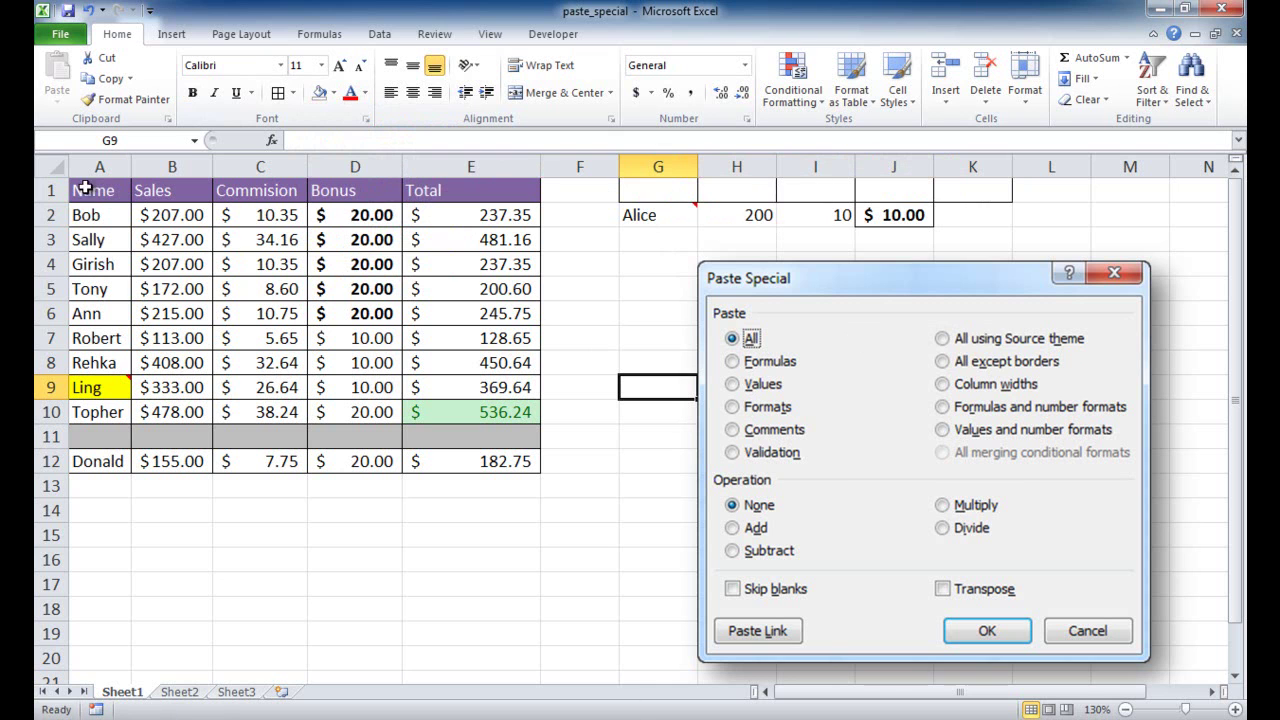
# Copy the header row A1:E1 and paste it onto G1:K1 using the All using Source theme option of Paste Special.
pyautogui.moveTo(98, 192); pyautogui.dragTo(484, 201)
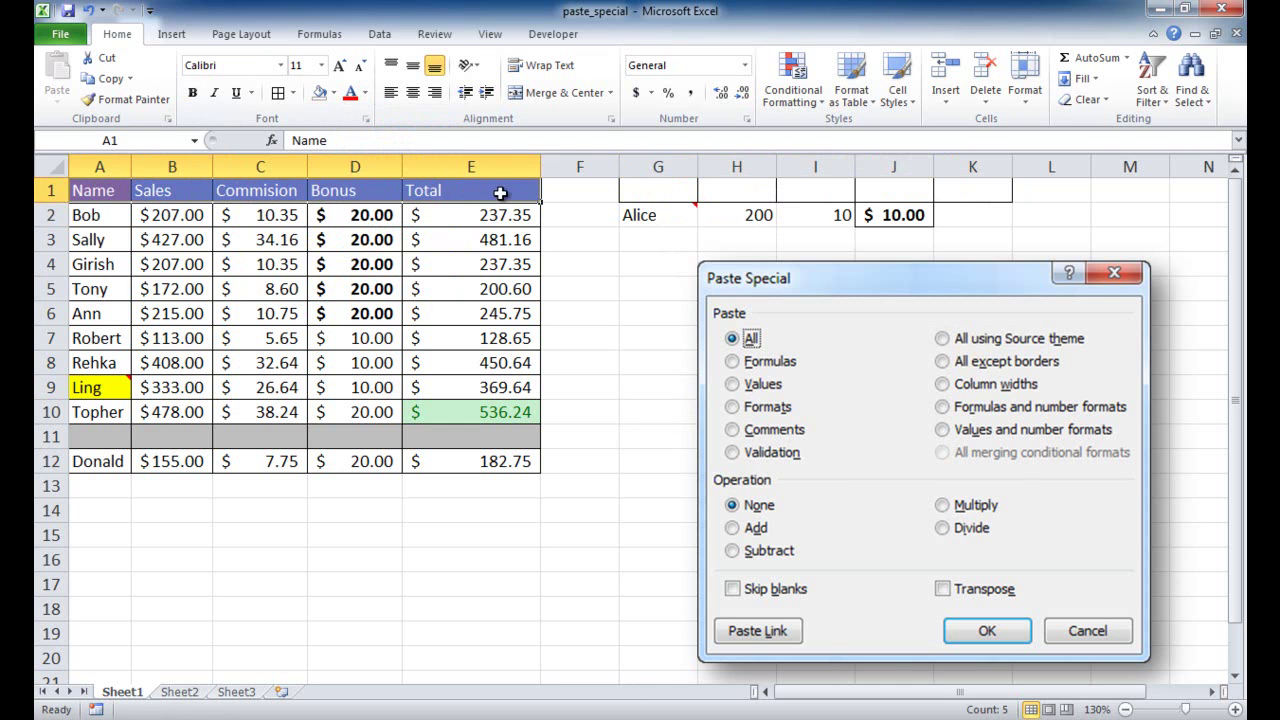
pyautogui.click(105, 78)
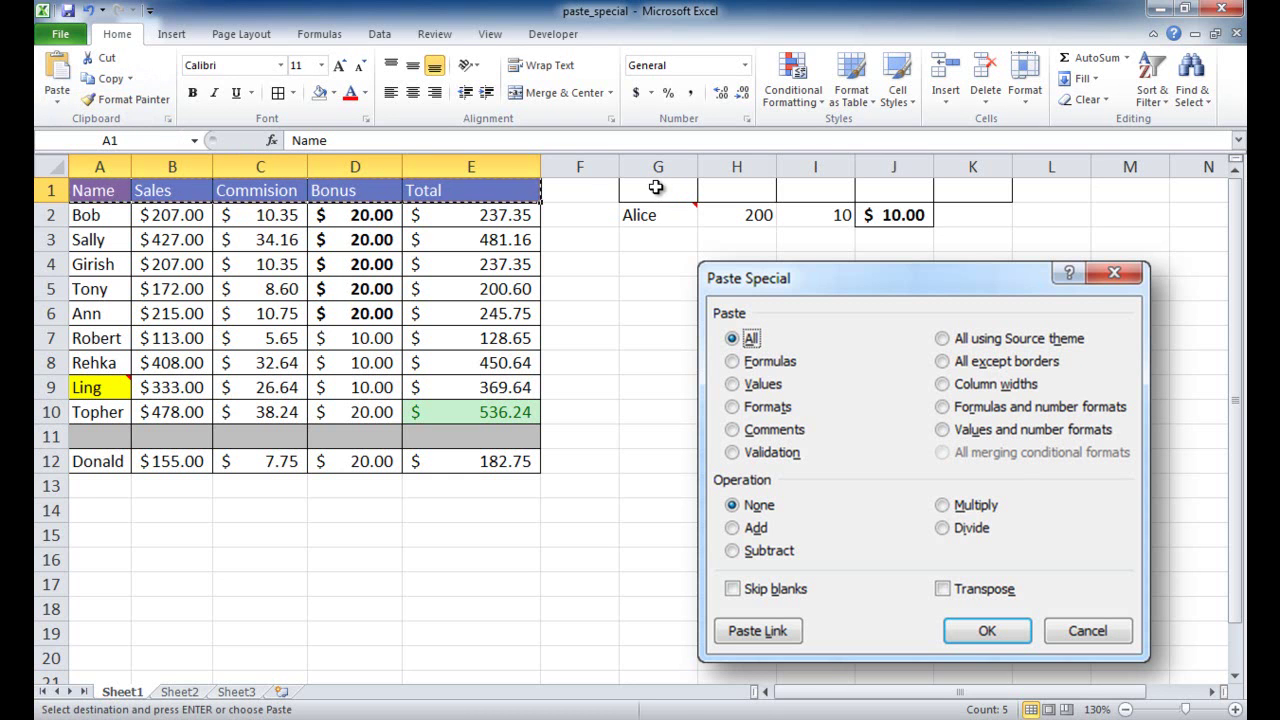
pyautogui.moveTo(662, 189); pyautogui.dragTo(965, 190)
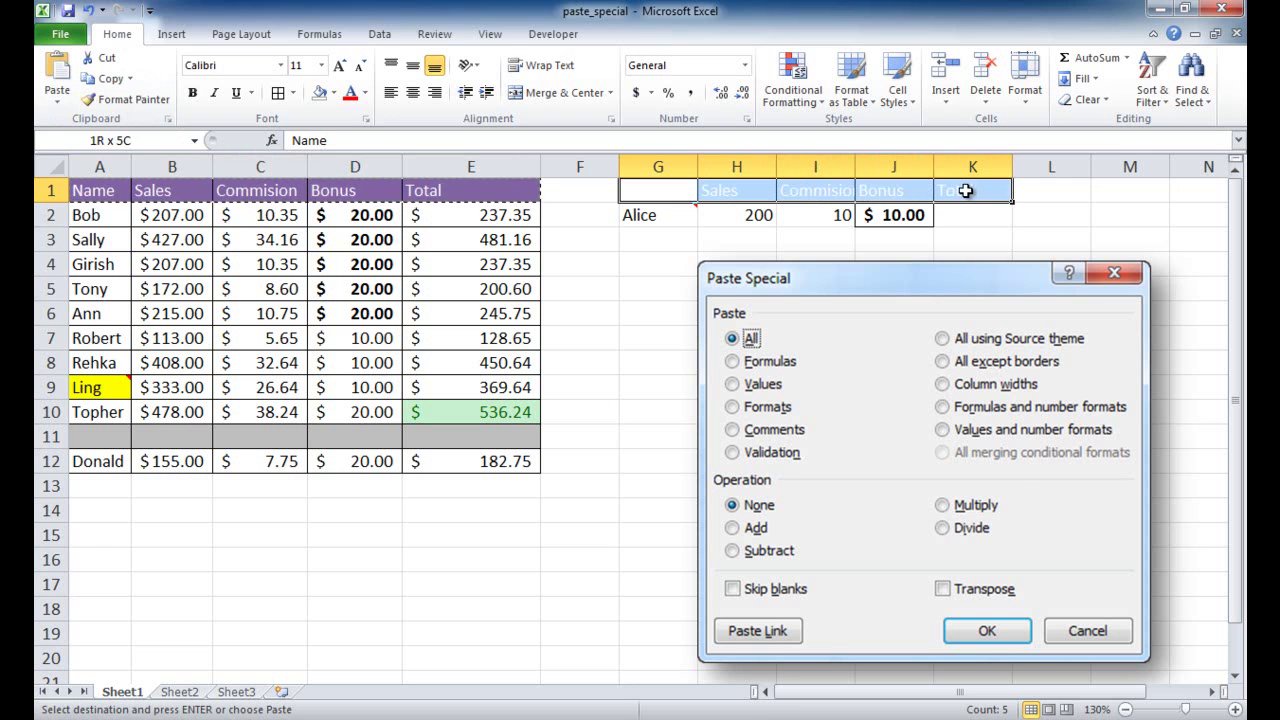
pyautogui.click(57, 92)
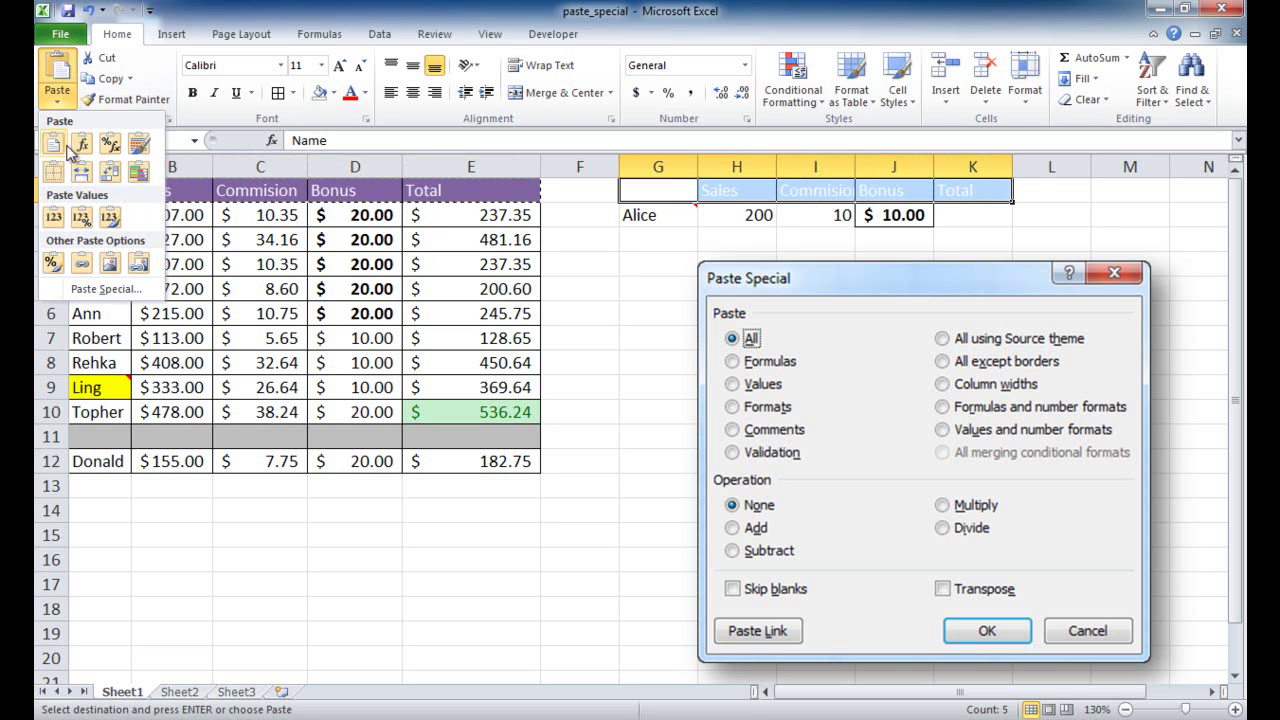
pyautogui.click(105, 289)
pyautogui.click(771, 381)
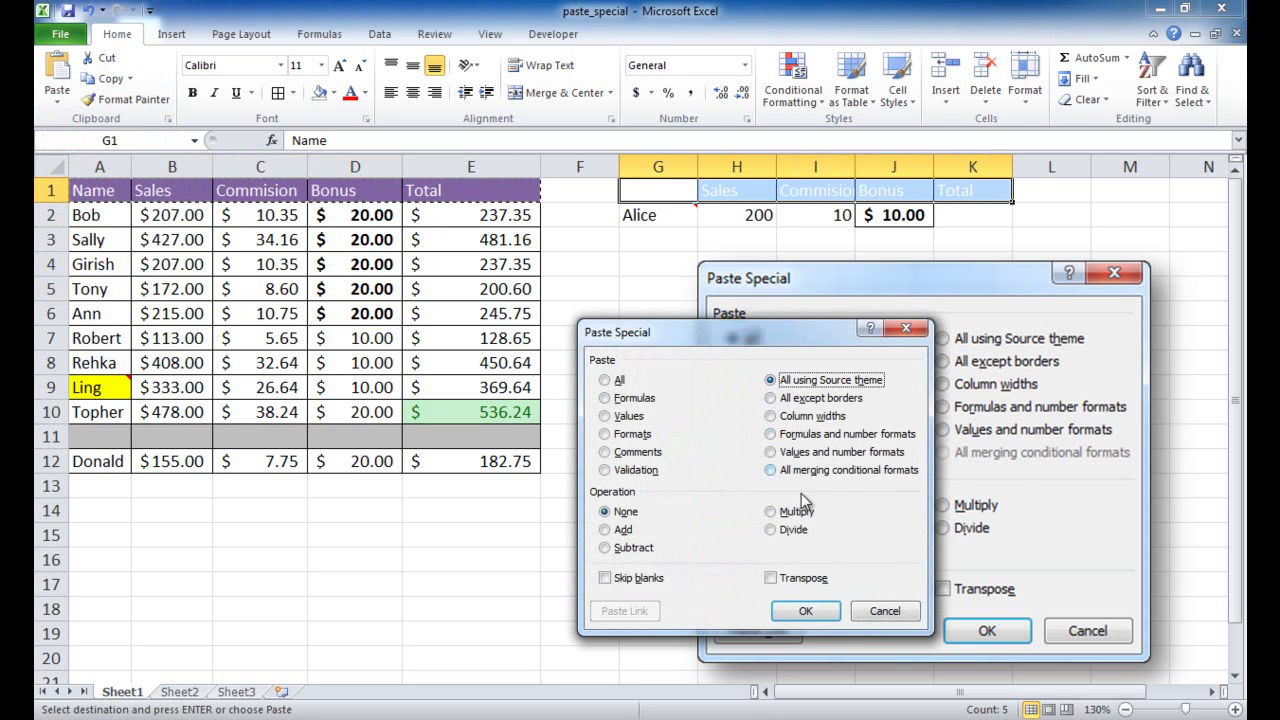
pyautogui.click(805, 610)
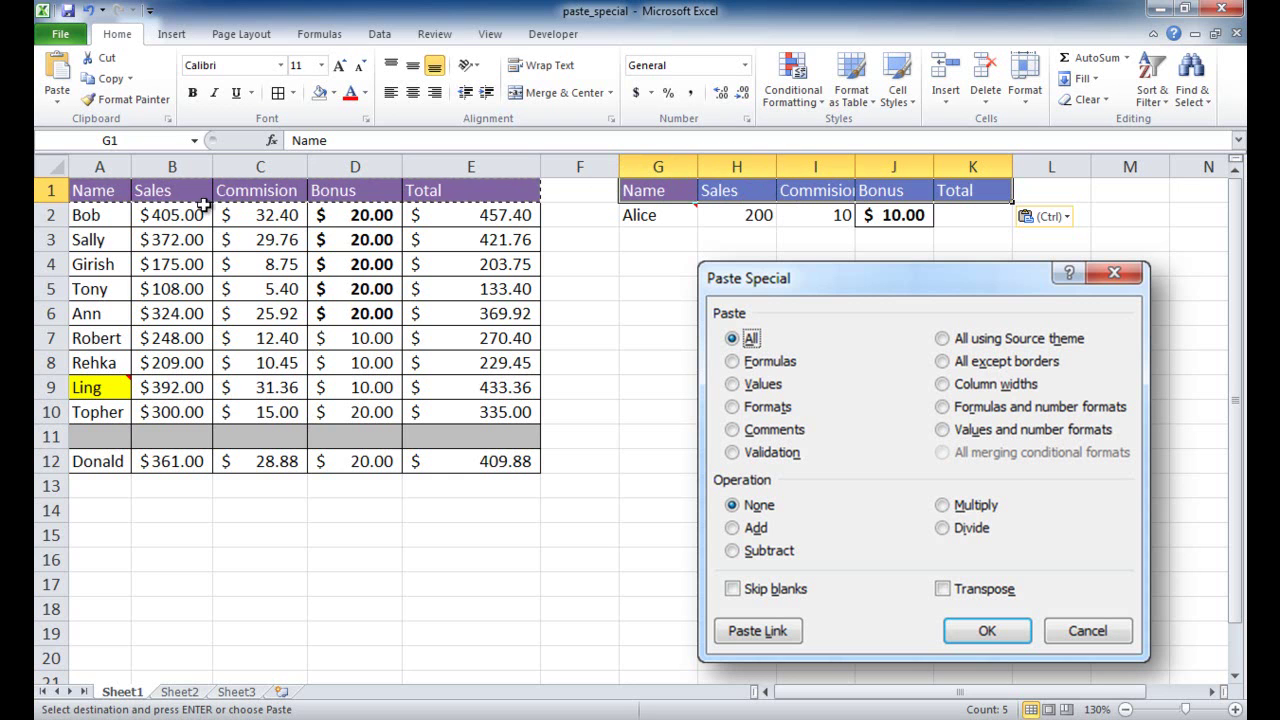
pyautogui.click(626, 290)
pyautogui.write('`')
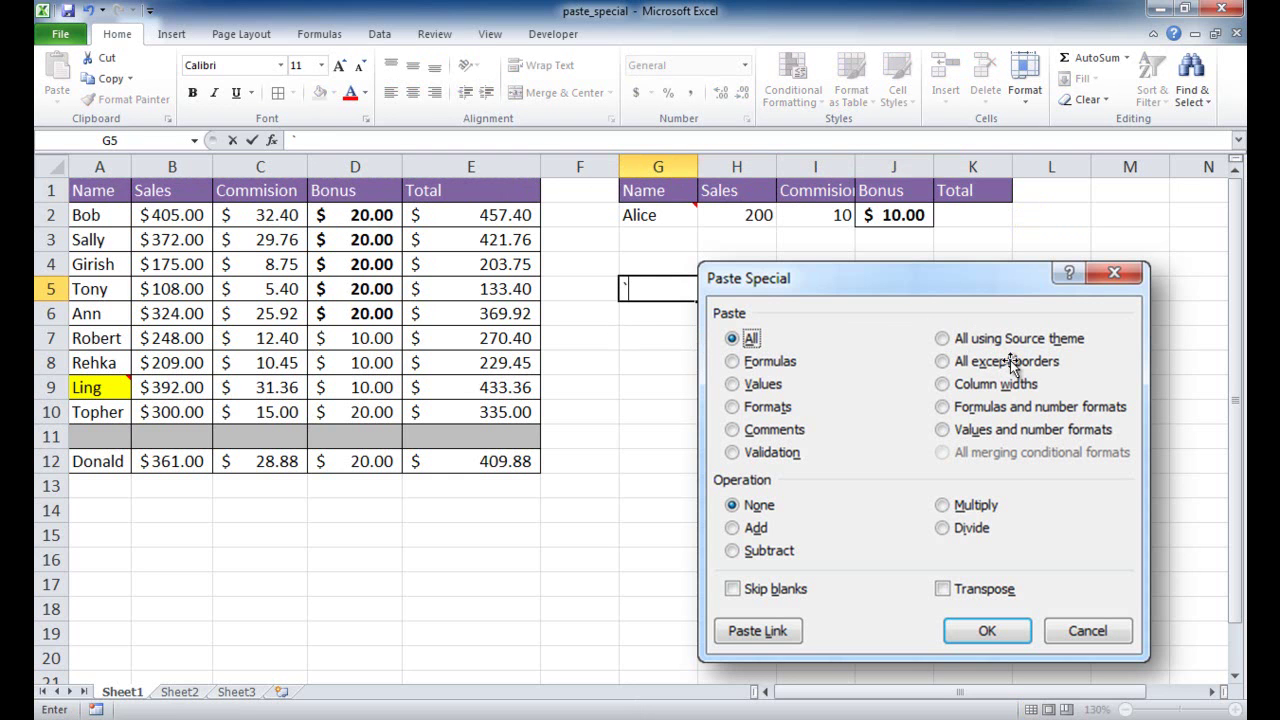
# Copy A1:E4 and paste it at A15 using the All except borders option of Paste Special.
pyautogui.click(102, 197)
pyautogui.moveTo(102, 197); pyautogui.dragTo(492, 268)
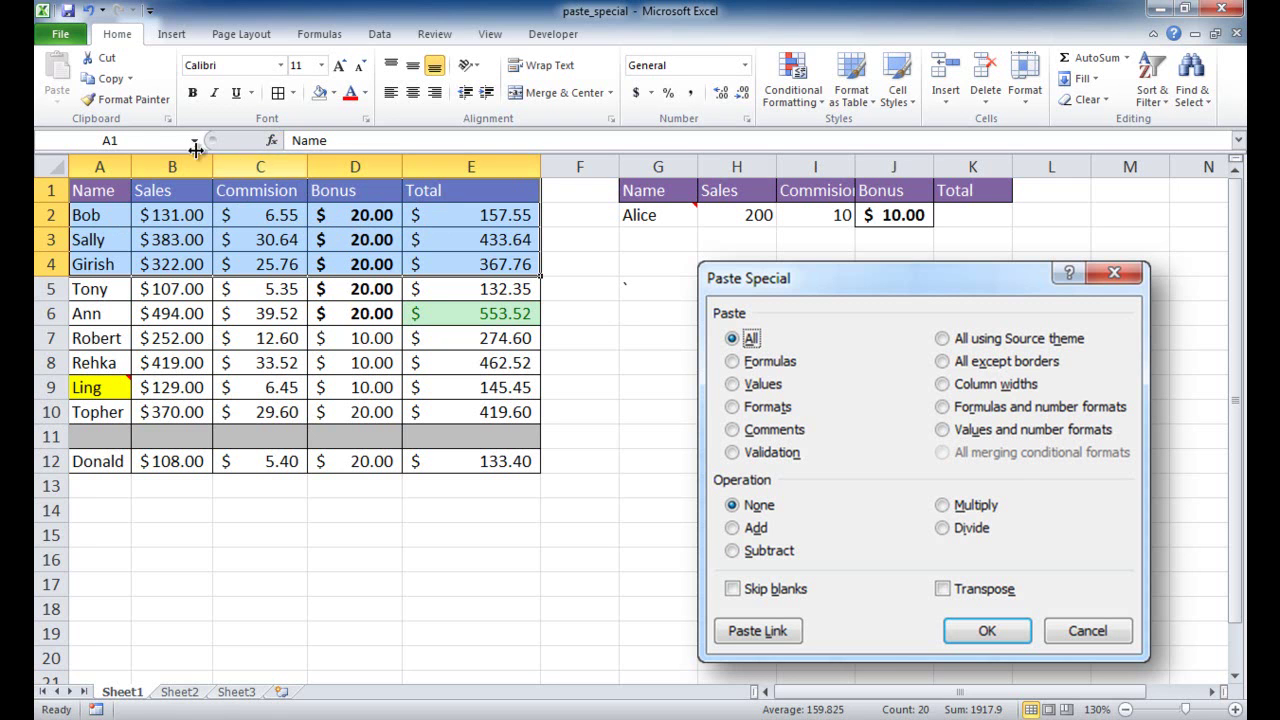
pyautogui.click(107, 85)
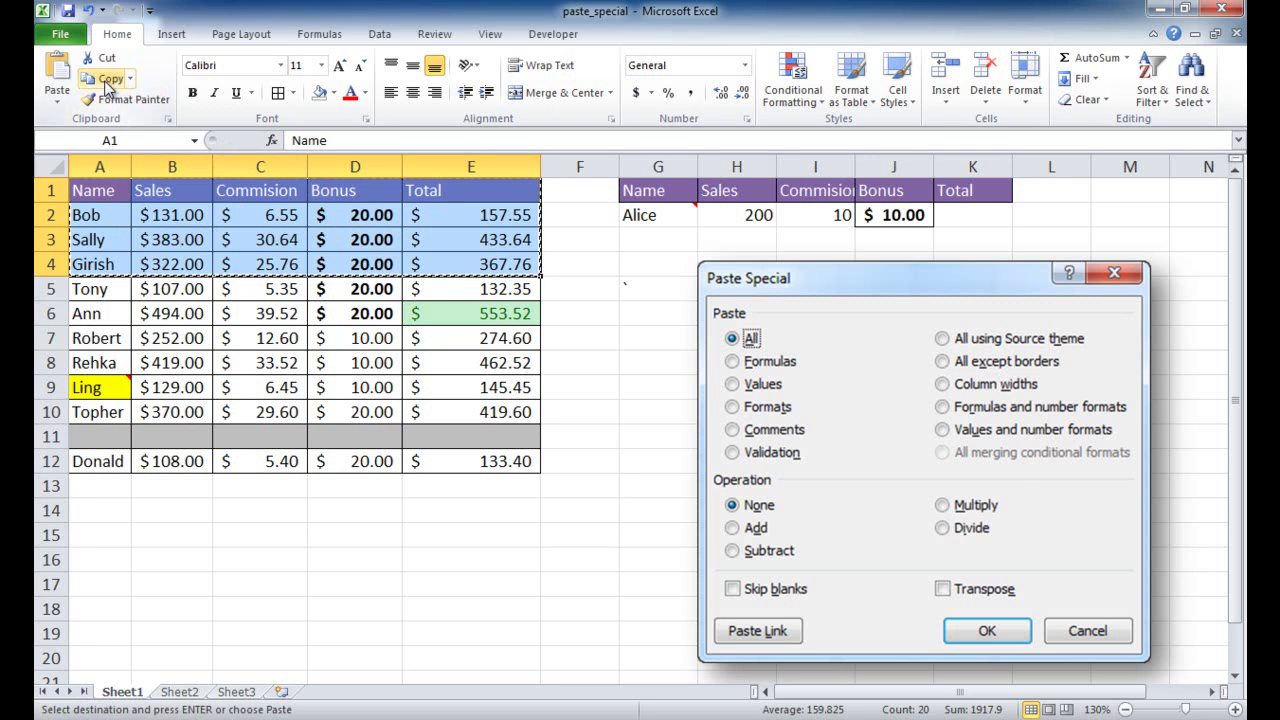
pyautogui.click(105, 537)
pyautogui.click(57, 100)
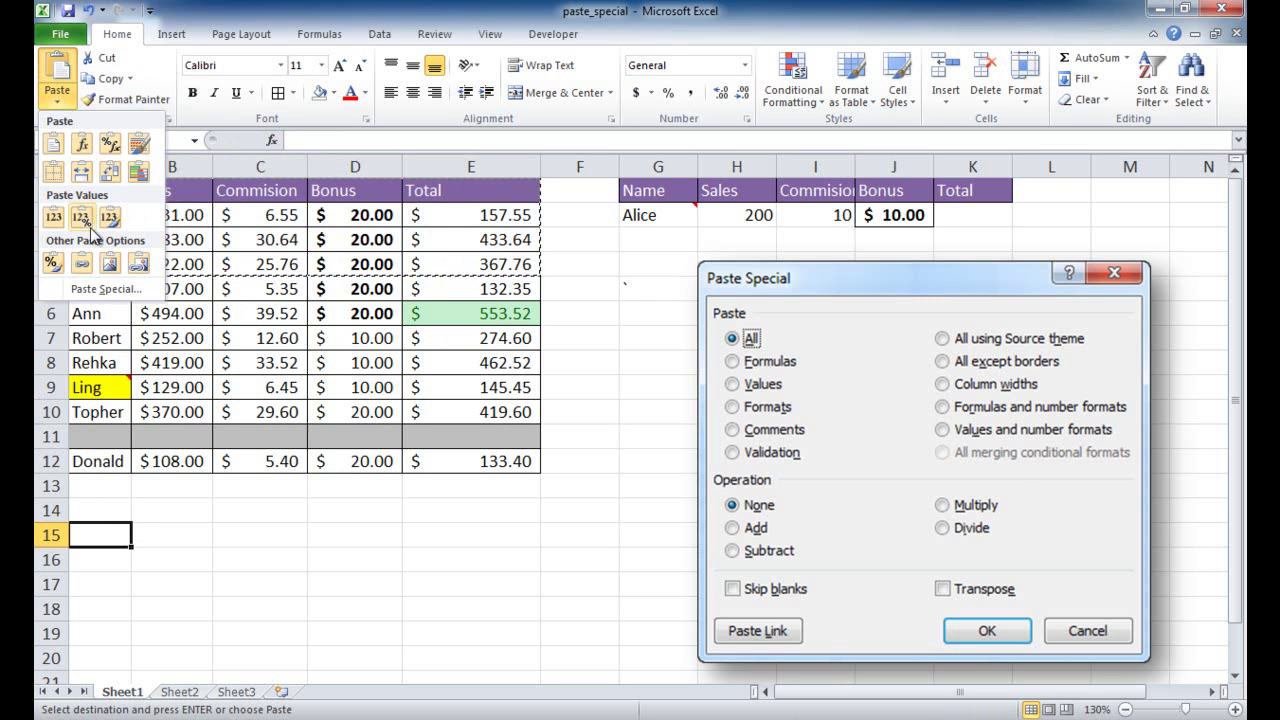
pyautogui.click(95, 292)
pyautogui.click(772, 399)
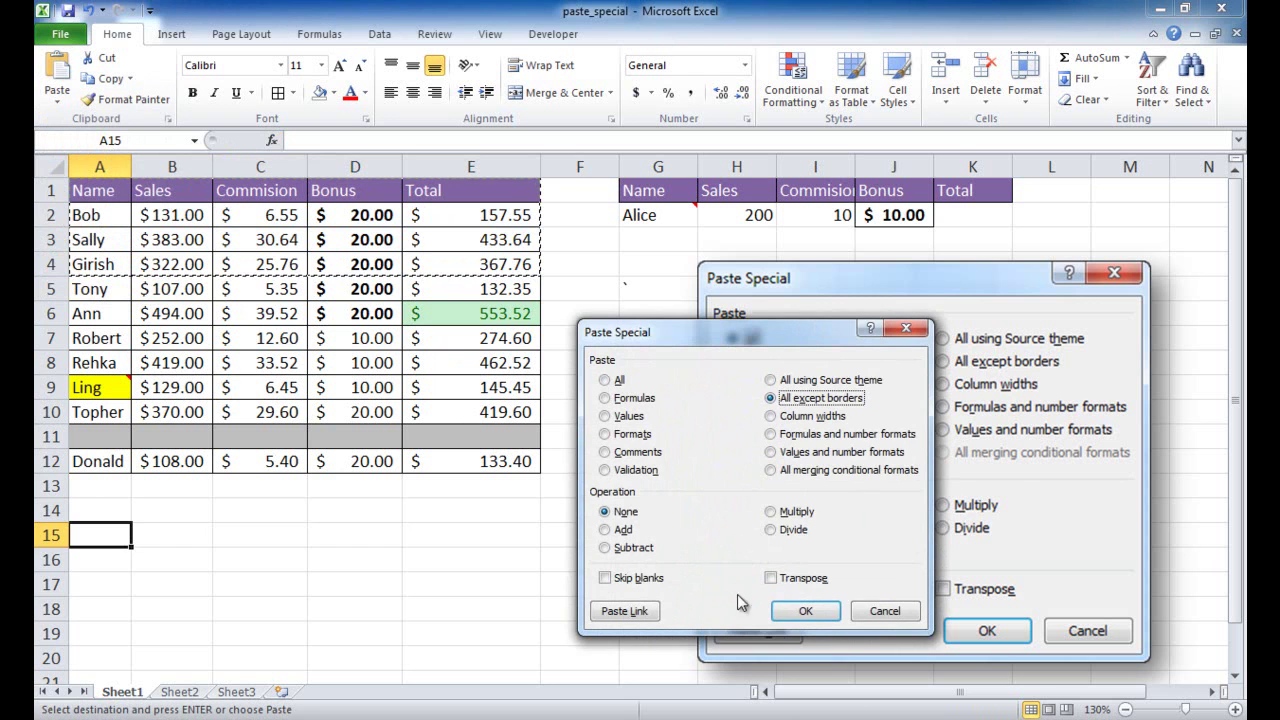
pyautogui.click(795, 617)
pyautogui.click(580, 584)
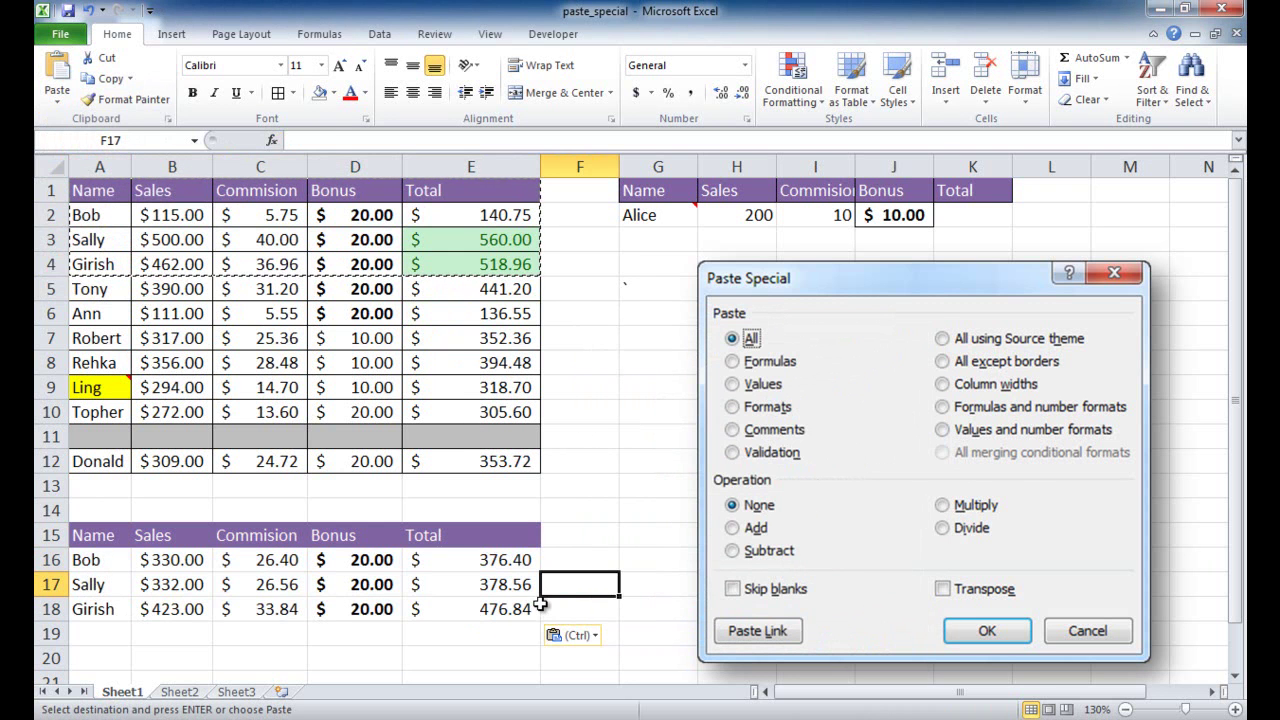
# Delete rows 15 to 18 containing the borderless copy of the table.
pyautogui.moveTo(50, 535); pyautogui.dragTo(50, 609)
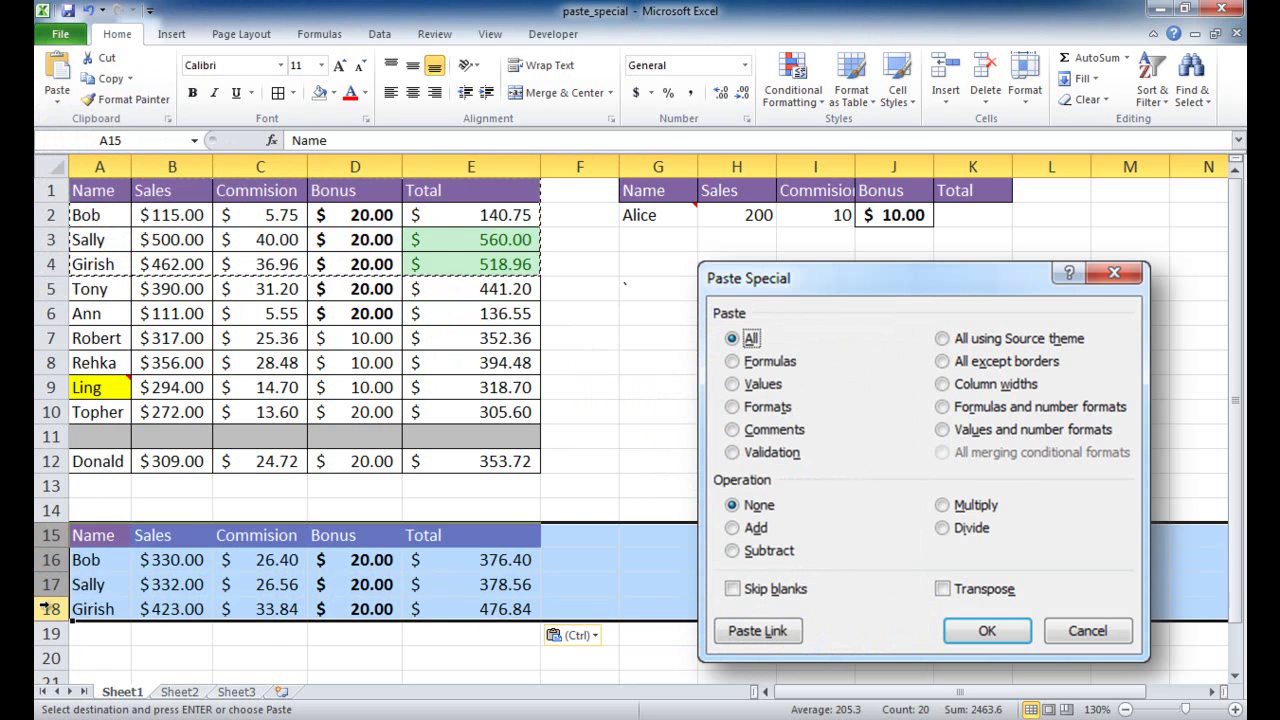
pyautogui.rightClick(52, 609)
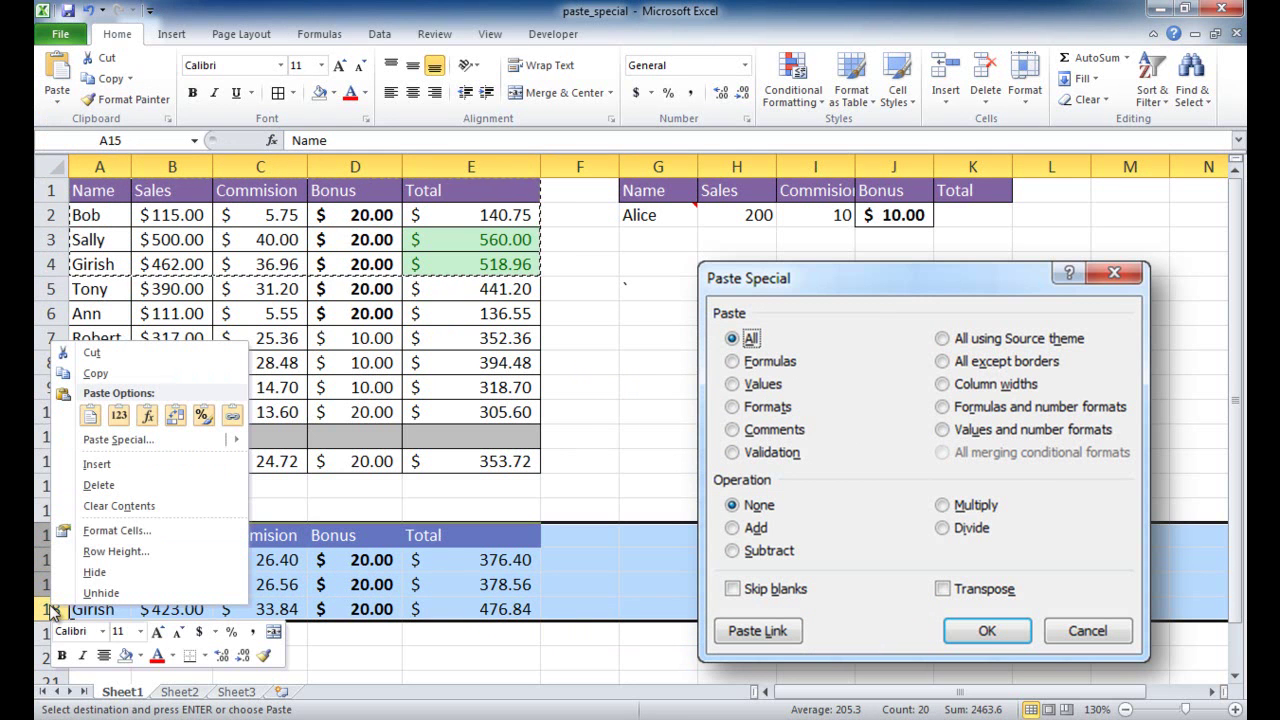
pyautogui.click(95, 485)
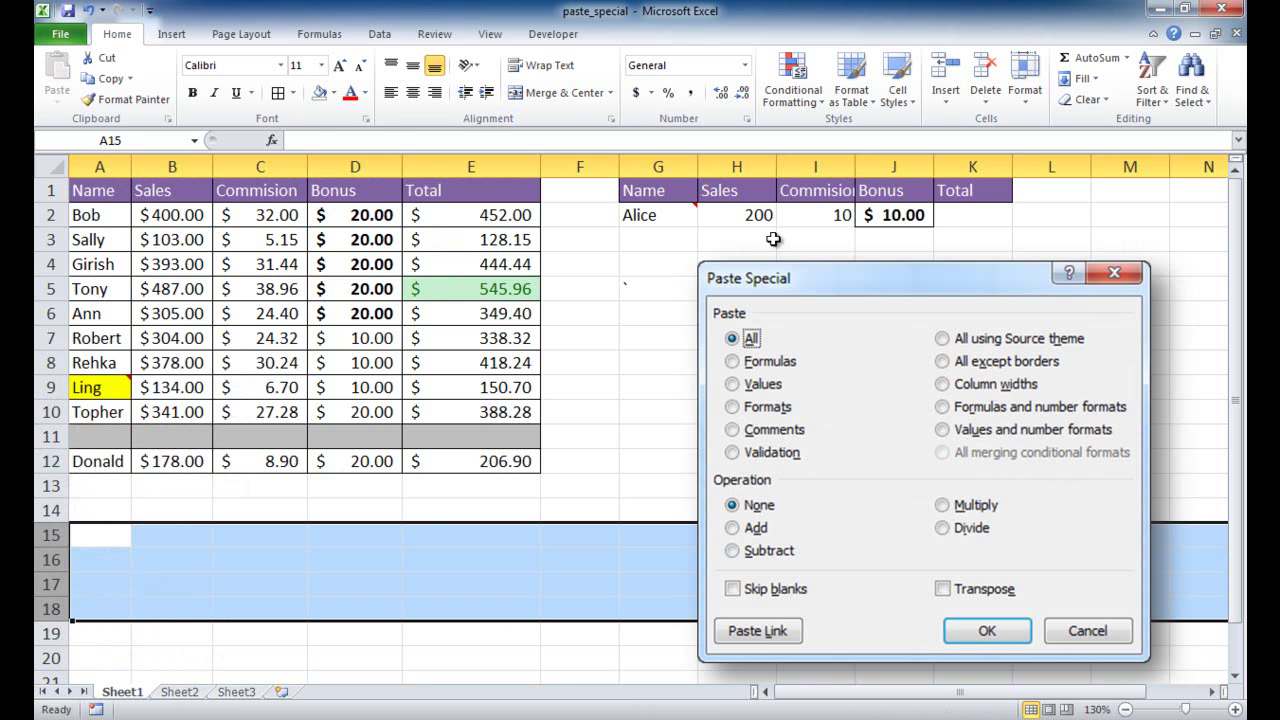
# Copy the header row A1:E1 and paste only its column widths onto G1:K1 using the Column widths option of Paste Special.
pyautogui.moveTo(90, 193); pyautogui.dragTo(494, 199)
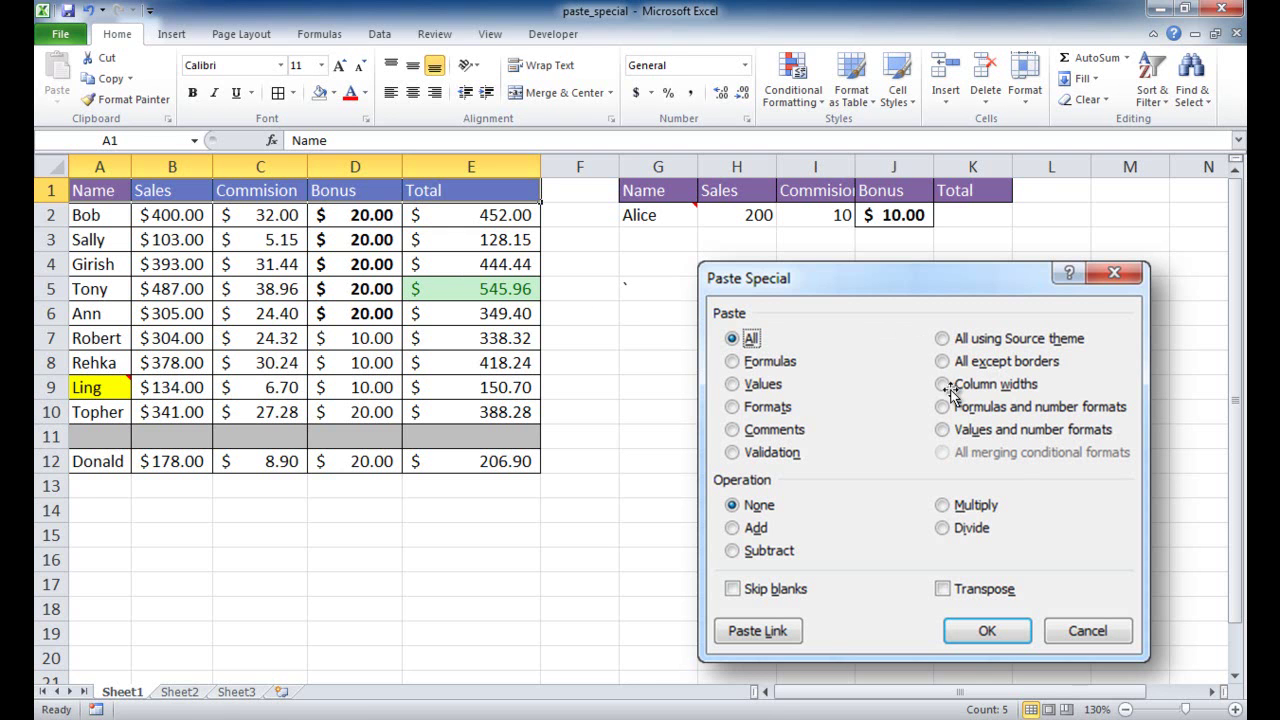
pyautogui.click(100, 79)
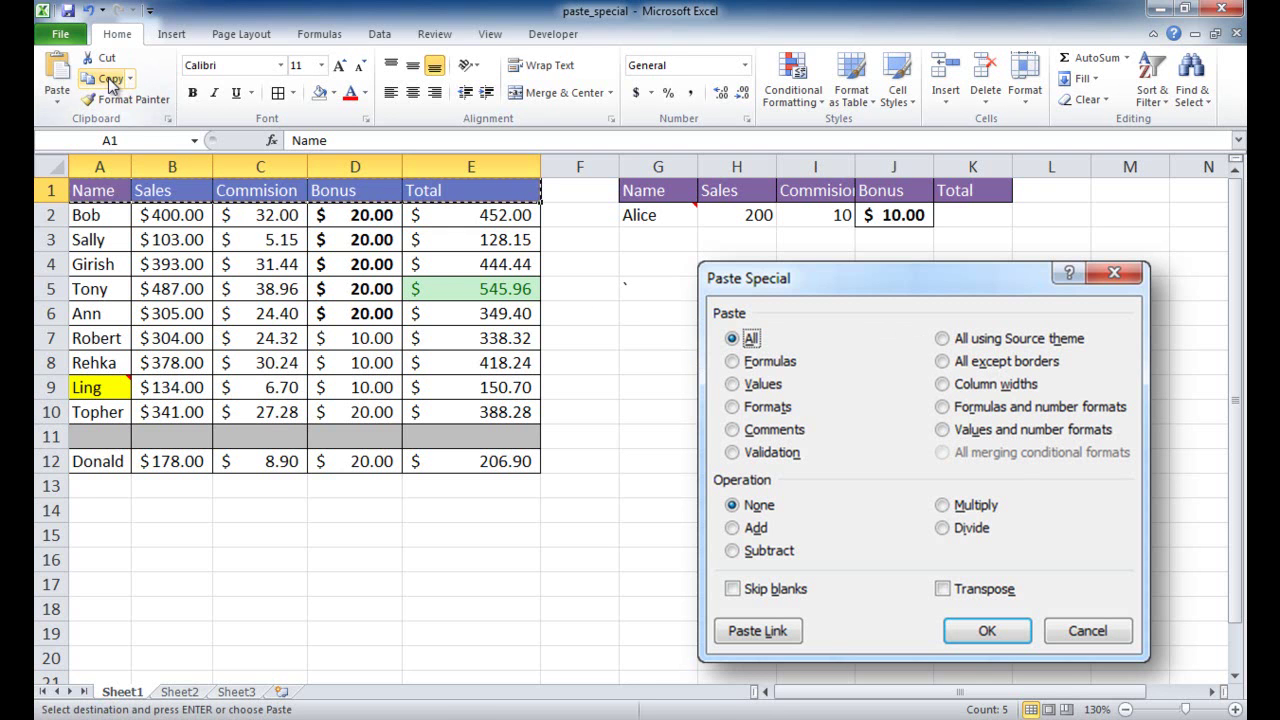
pyautogui.moveTo(651, 190); pyautogui.dragTo(968, 191)
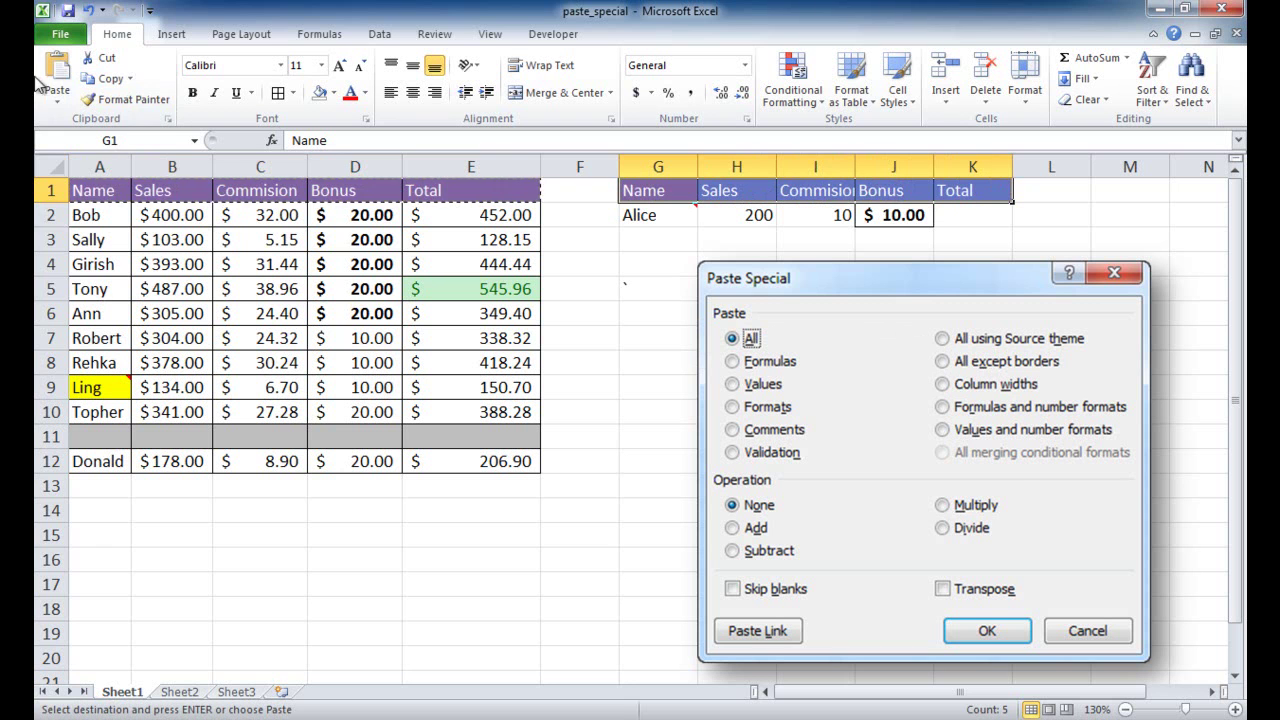
pyautogui.click(59, 100)
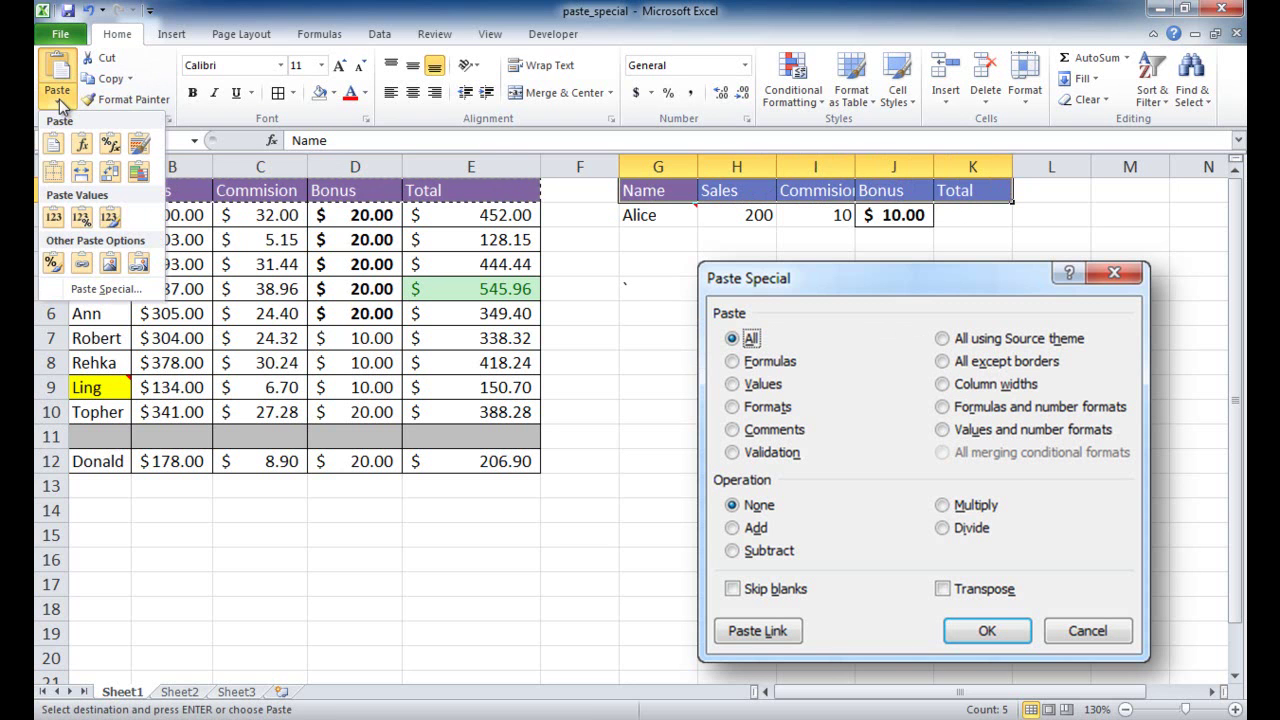
pyautogui.click(100, 289)
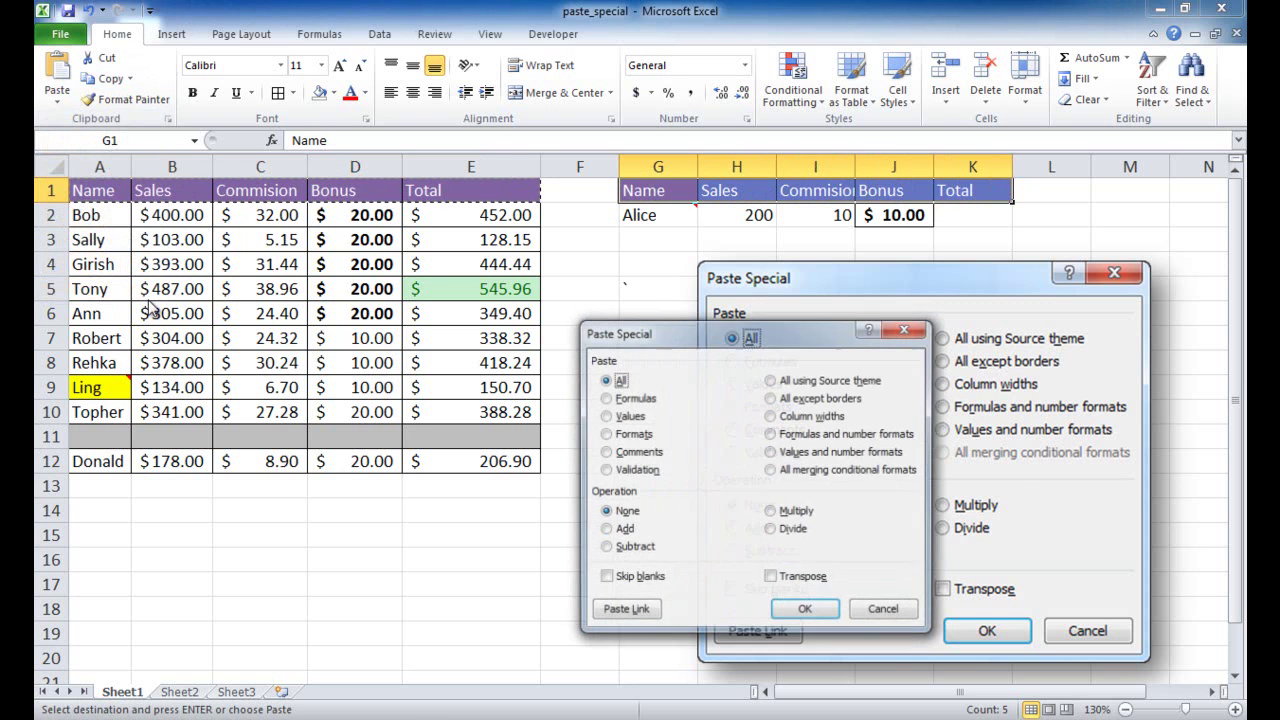
pyautogui.click(772, 418)
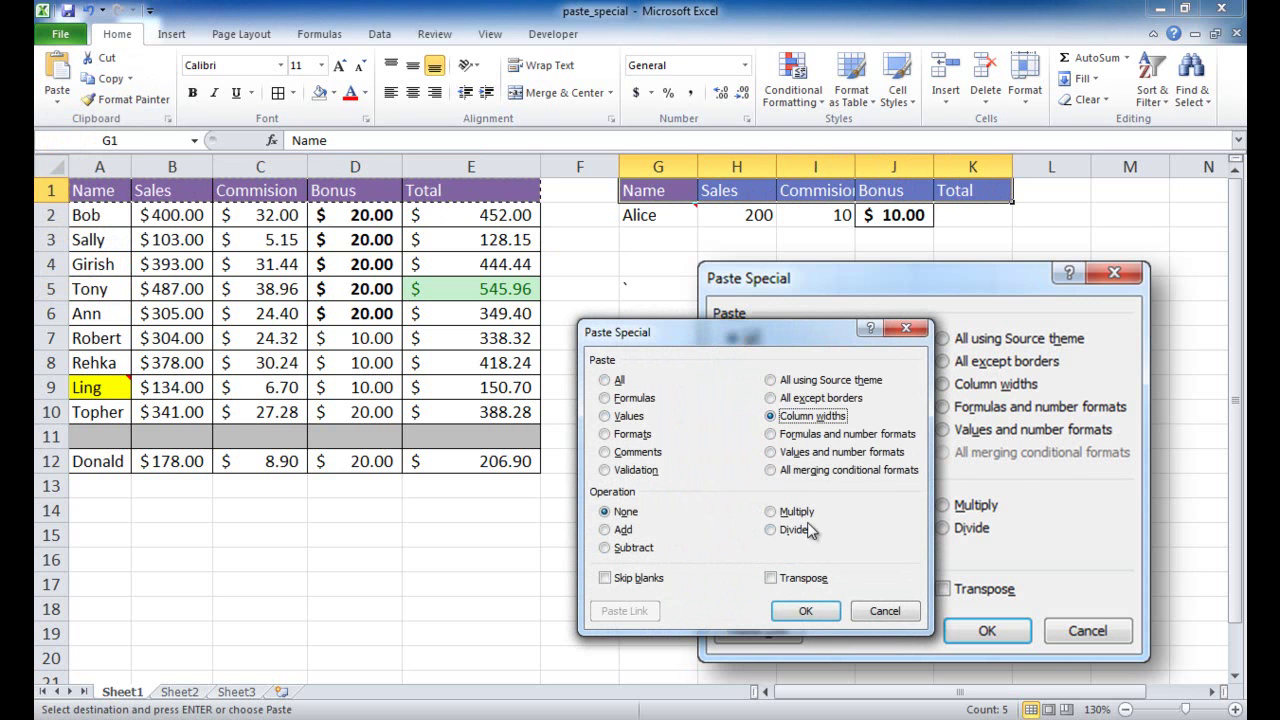
pyautogui.click(805, 610)
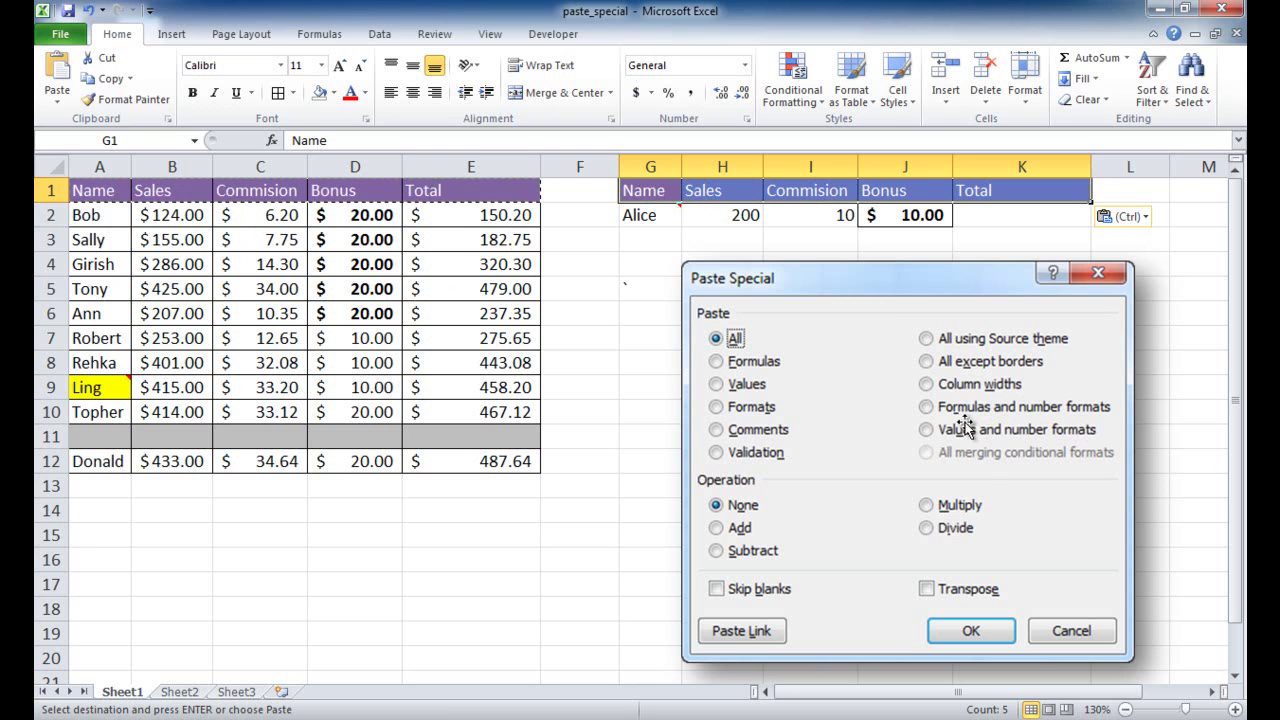
# Copy A1:E4, paste it at A14 using the Formulas and number formats option of Paste Special, and check the formula in C15.
pyautogui.click(270, 216)
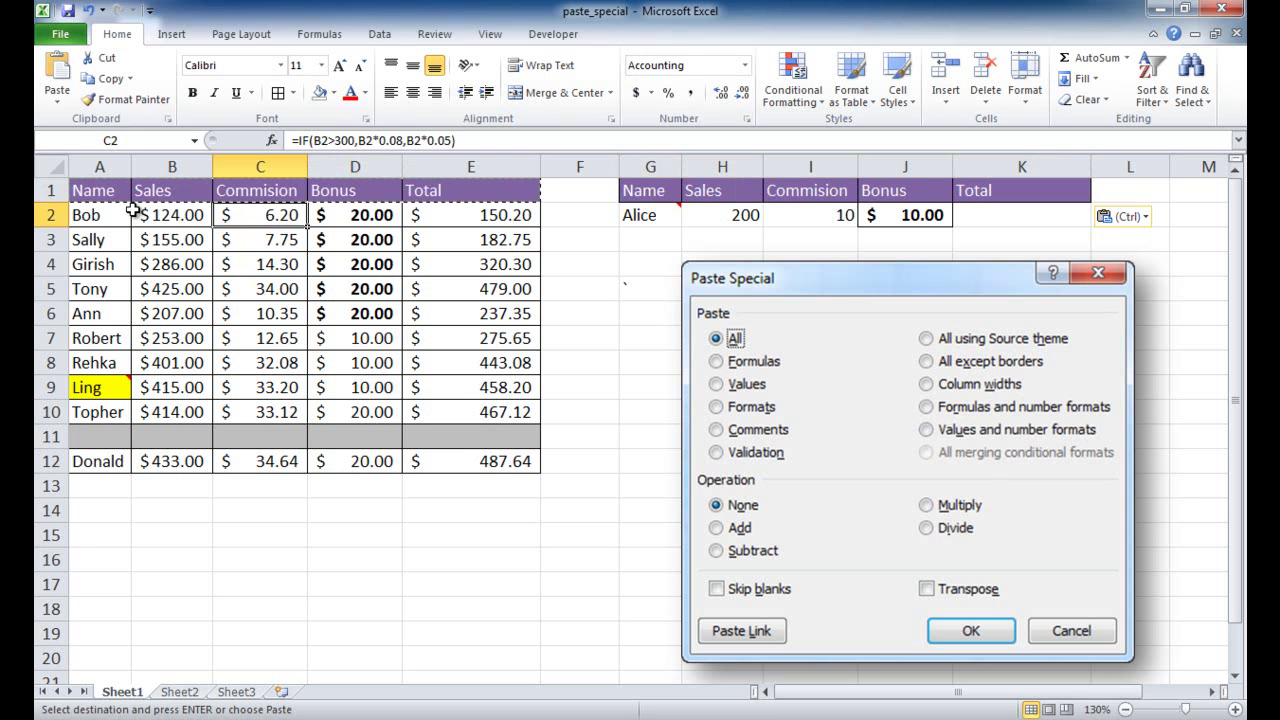
pyautogui.moveTo(93, 197); pyautogui.dragTo(448, 268)
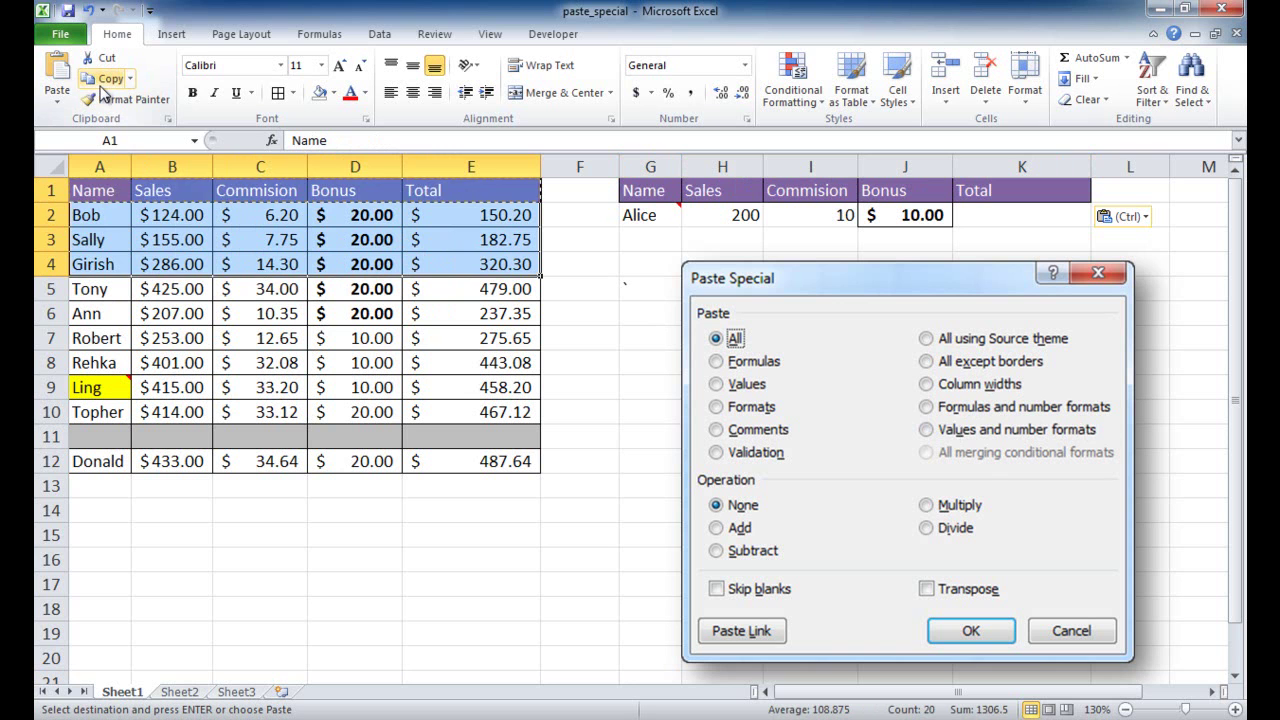
pyautogui.click(103, 80)
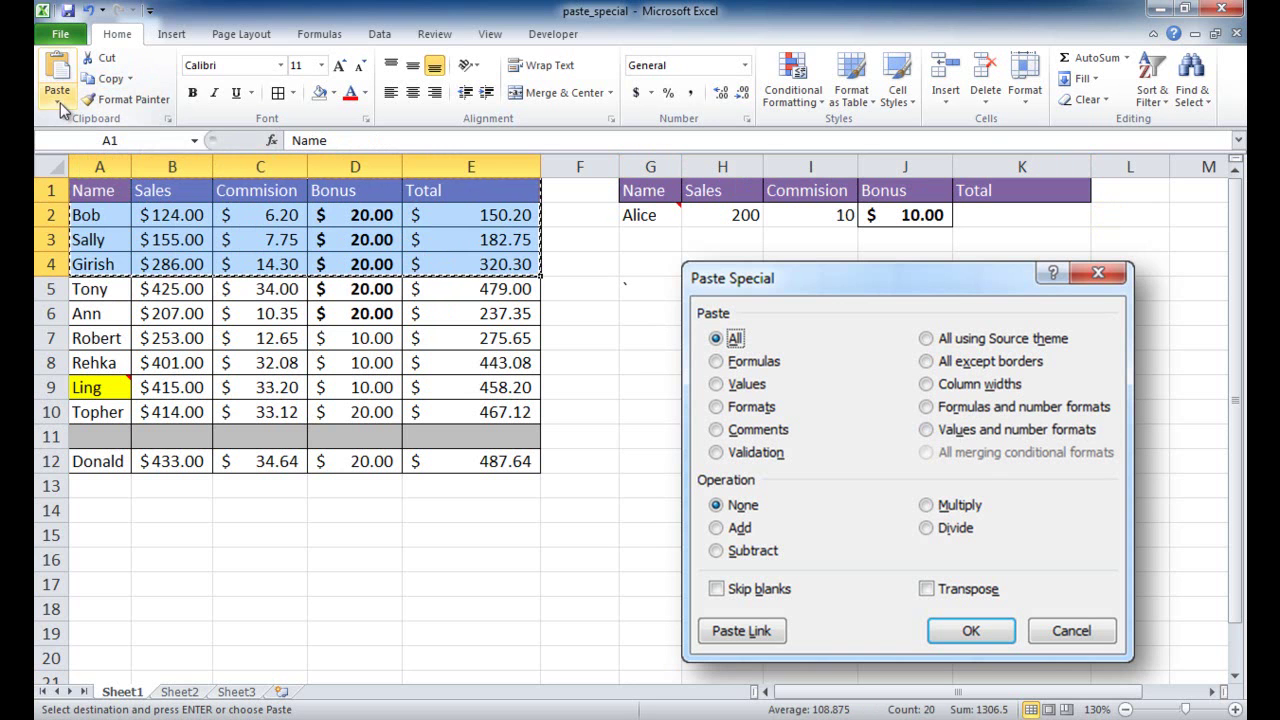
pyautogui.click(101, 511)
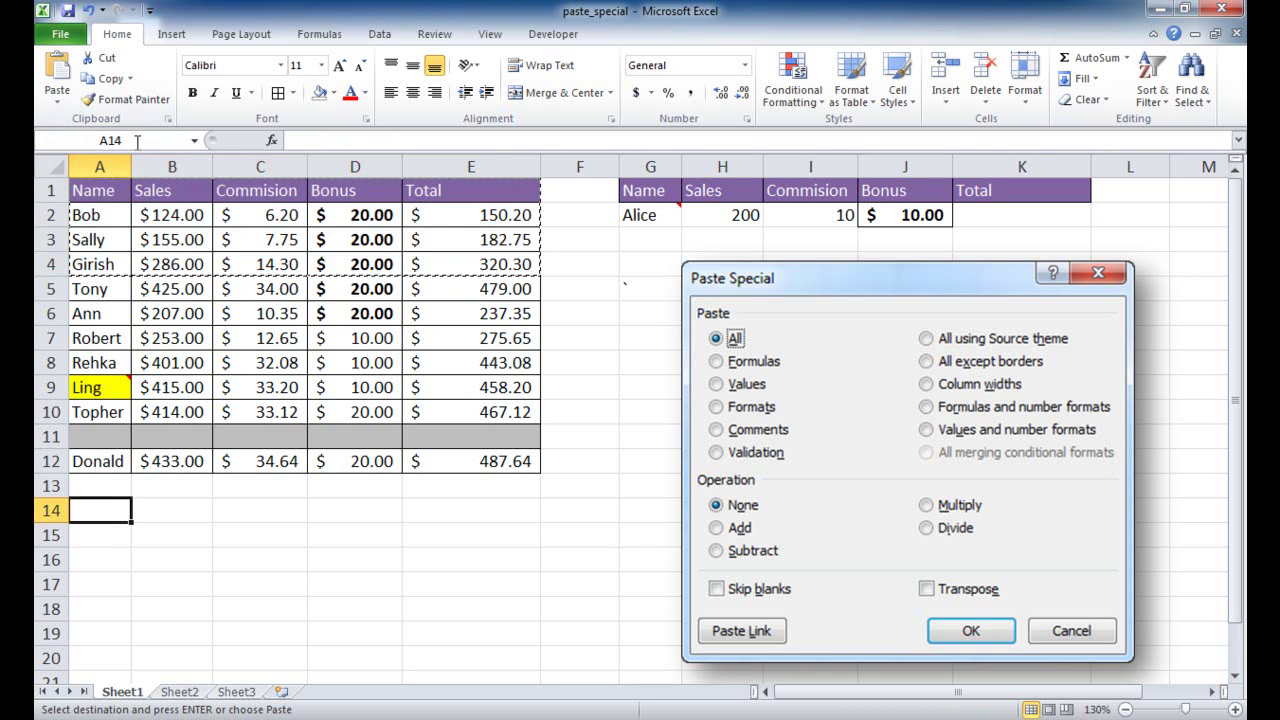
pyautogui.click(57, 100)
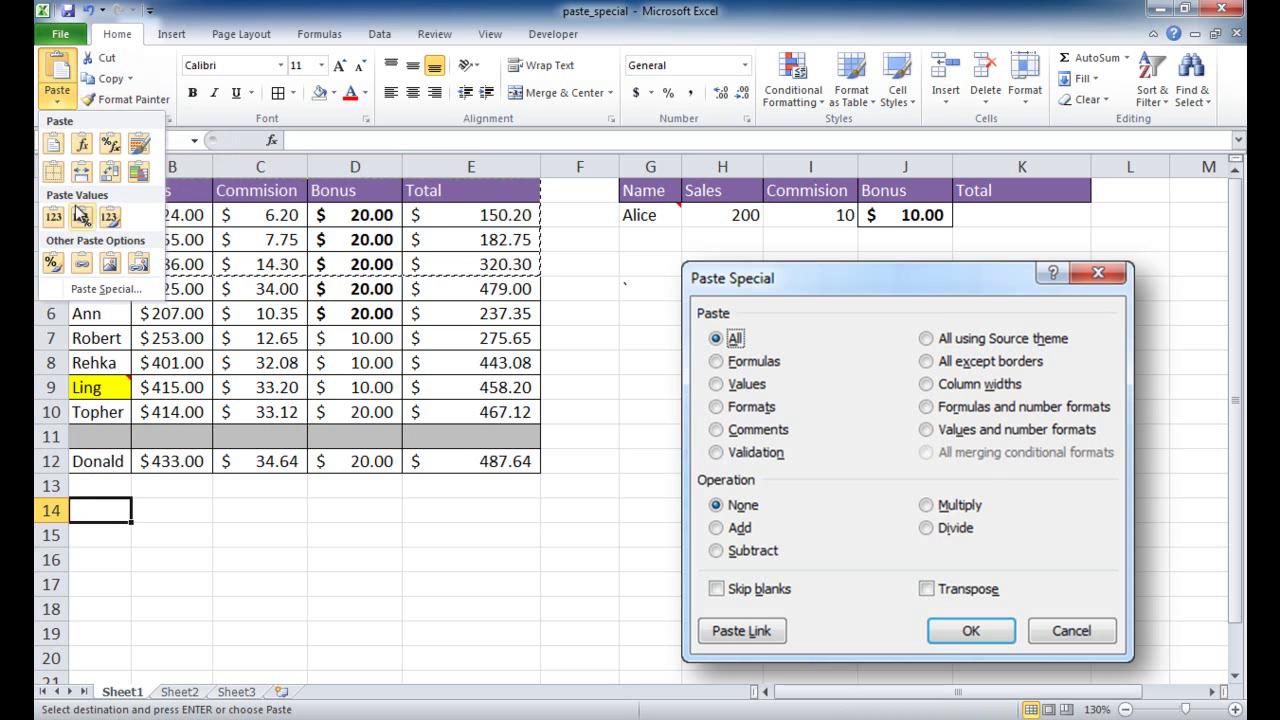
pyautogui.click(92, 292)
pyautogui.click(771, 435)
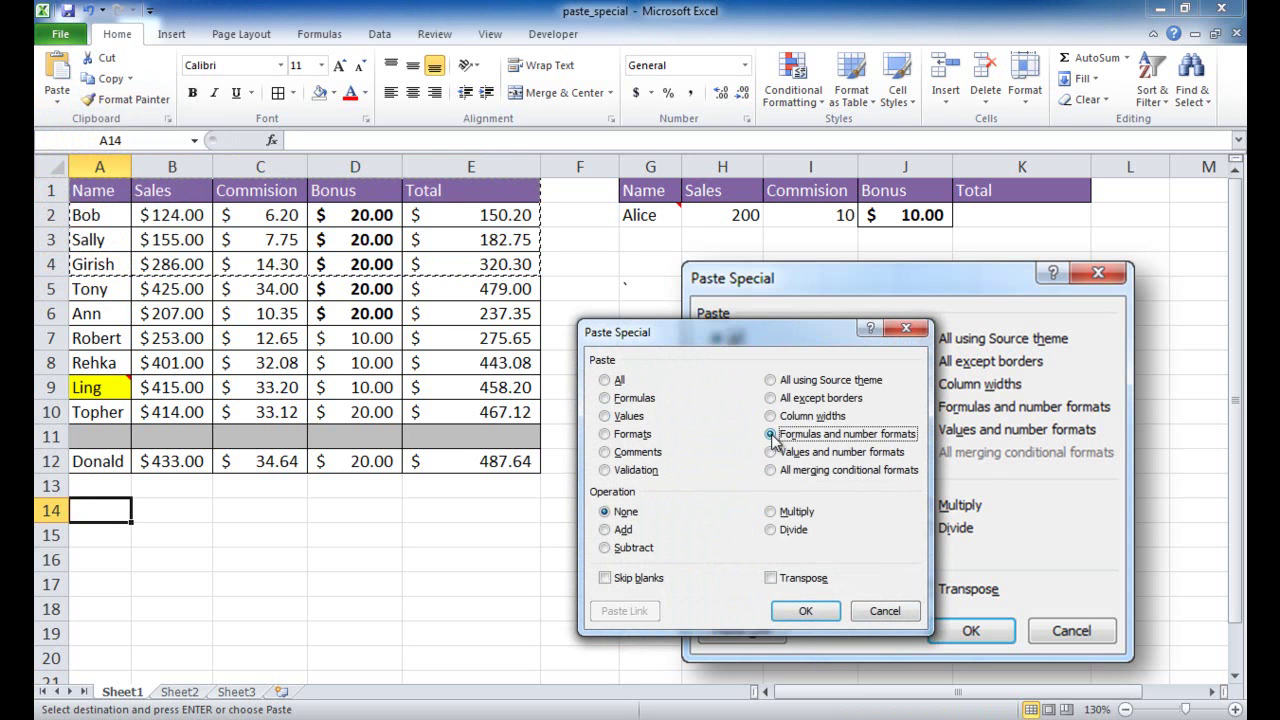
pyautogui.click(808, 612)
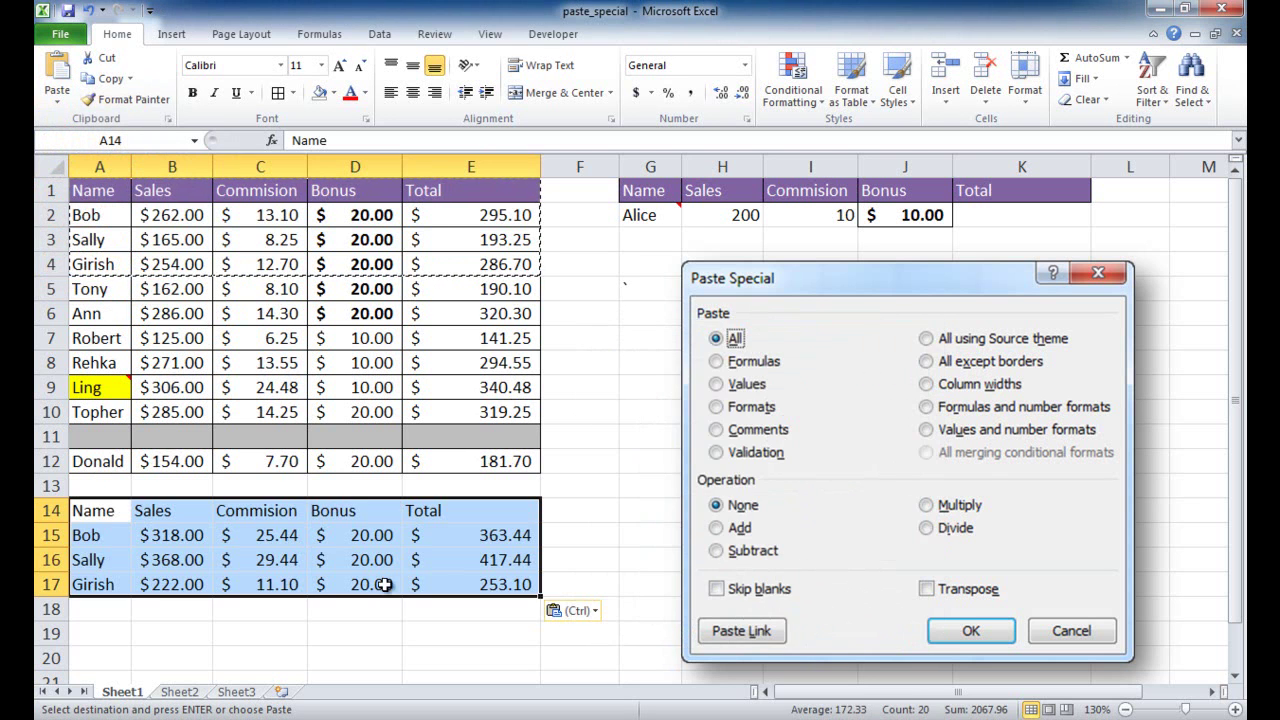
pyautogui.click(248, 530)
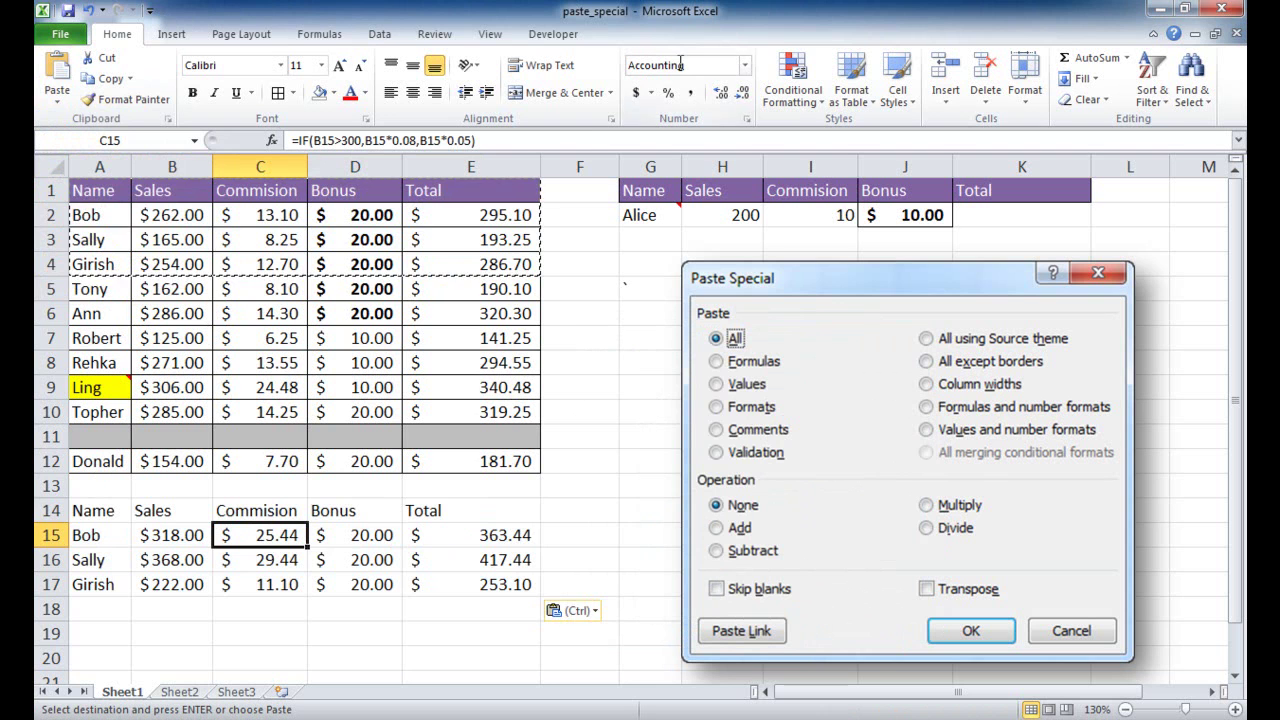
pyautogui.moveTo(82, 507); pyautogui.dragTo(452, 505)
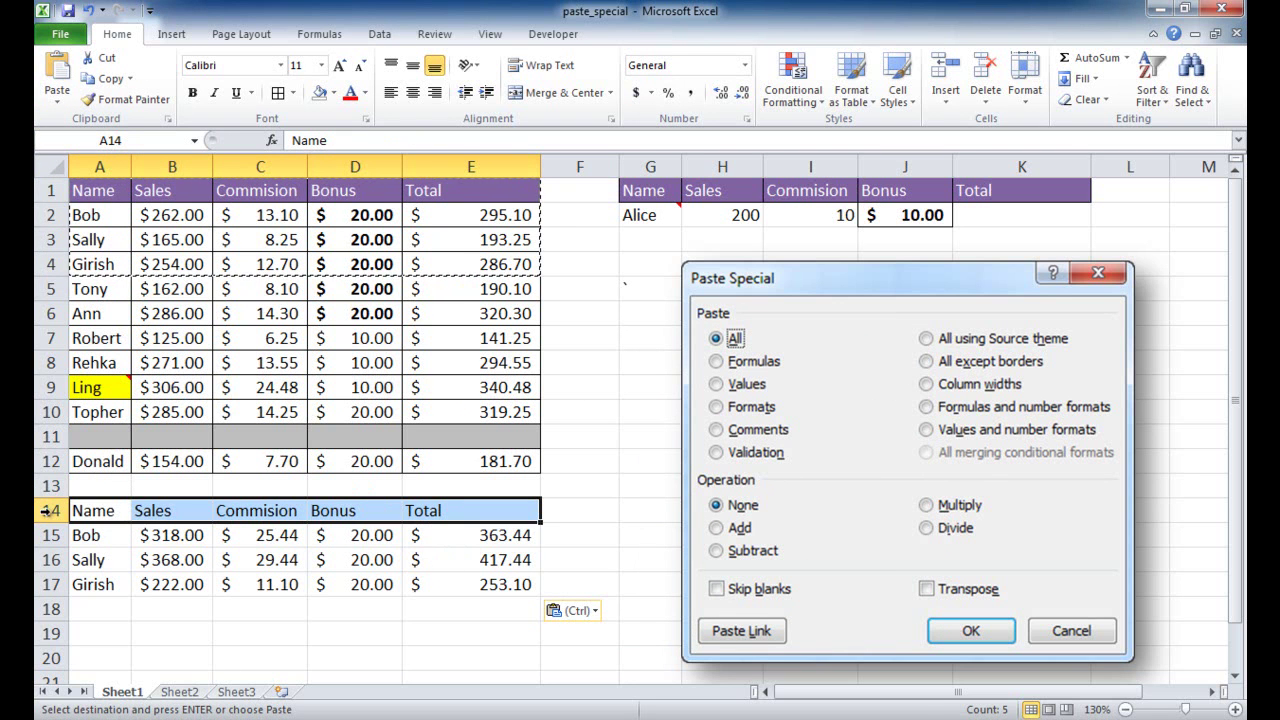
# Delete rows 14 to 17 containing the pasted formulas and number formats.
pyautogui.moveTo(45, 510); pyautogui.dragTo(42, 585)
pyautogui.rightClick(45, 562)
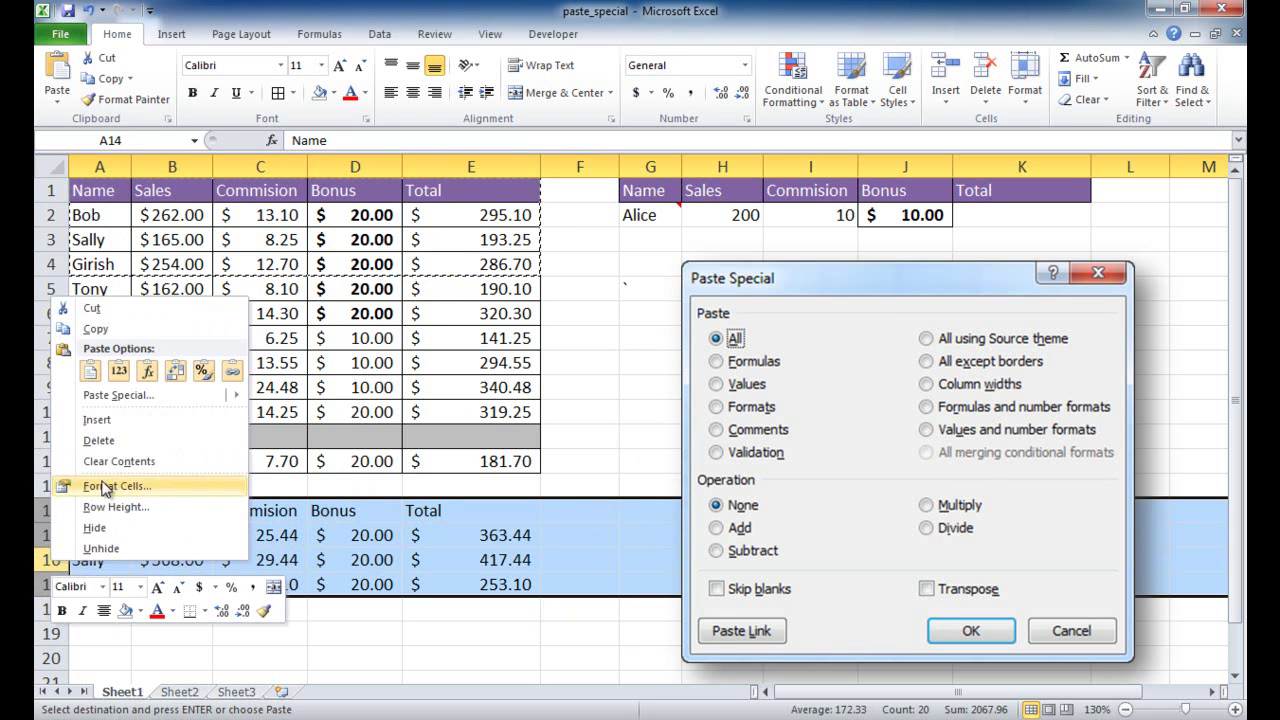
pyautogui.click(99, 440)
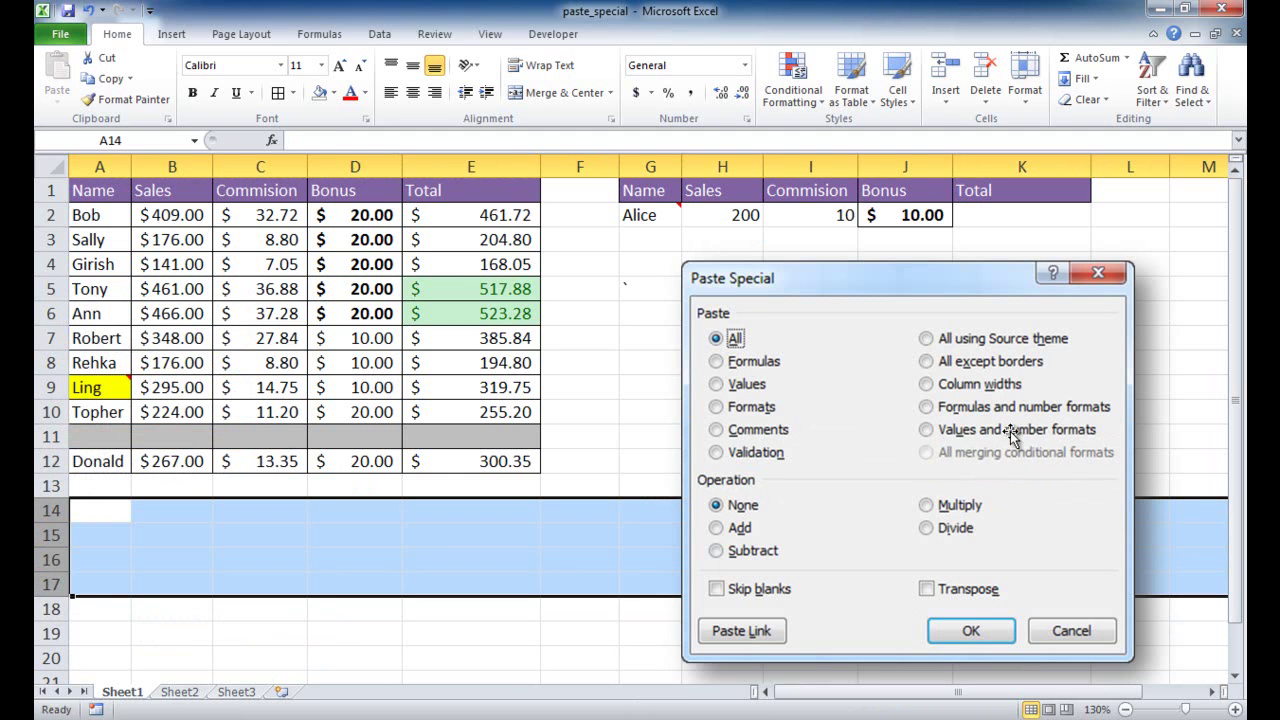
# Check cells C2 and D2, then copy A1:E6 and paste it at A15 using the Values and number formats option of Paste Special.
pyautogui.click(394, 428)
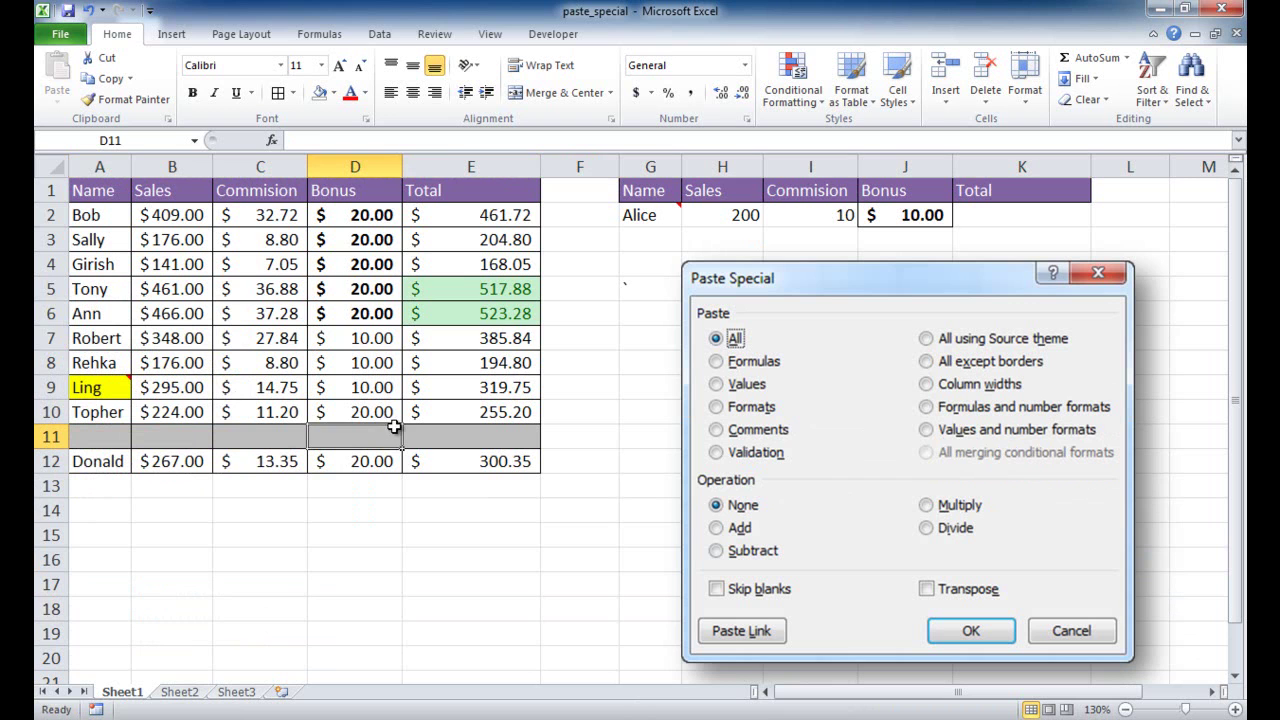
pyautogui.click(258, 219)
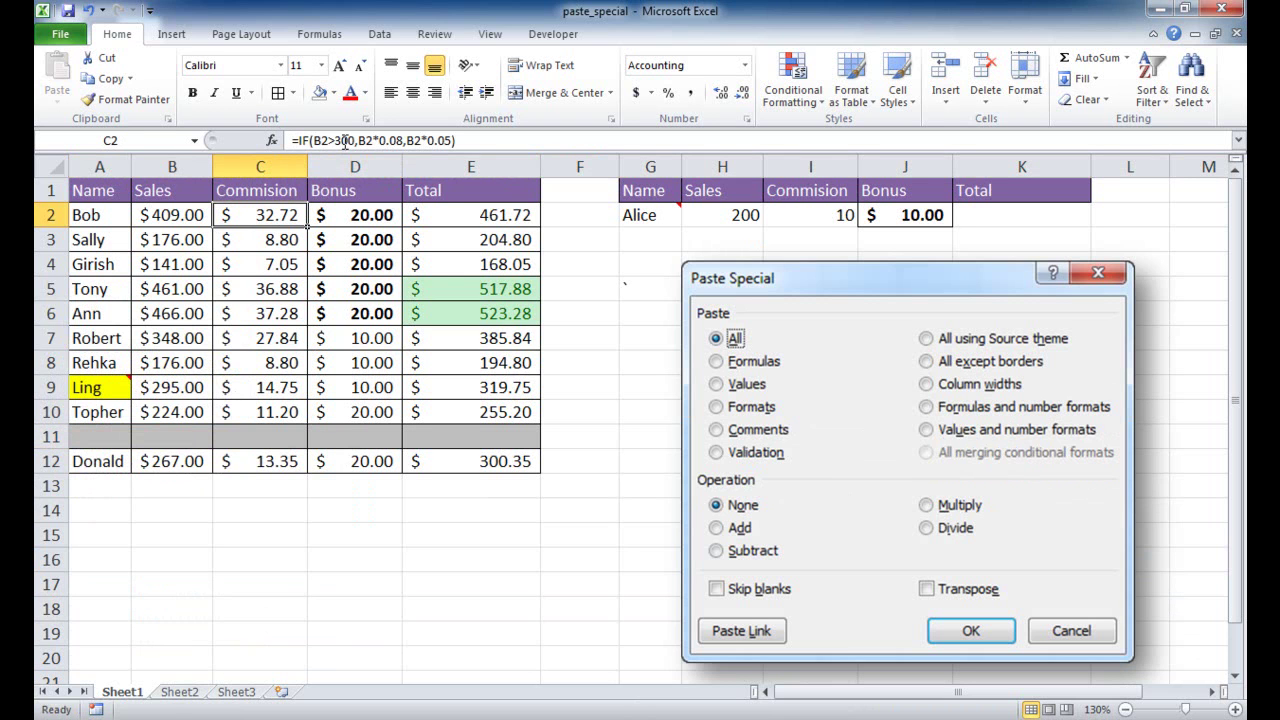
pyautogui.click(338, 216)
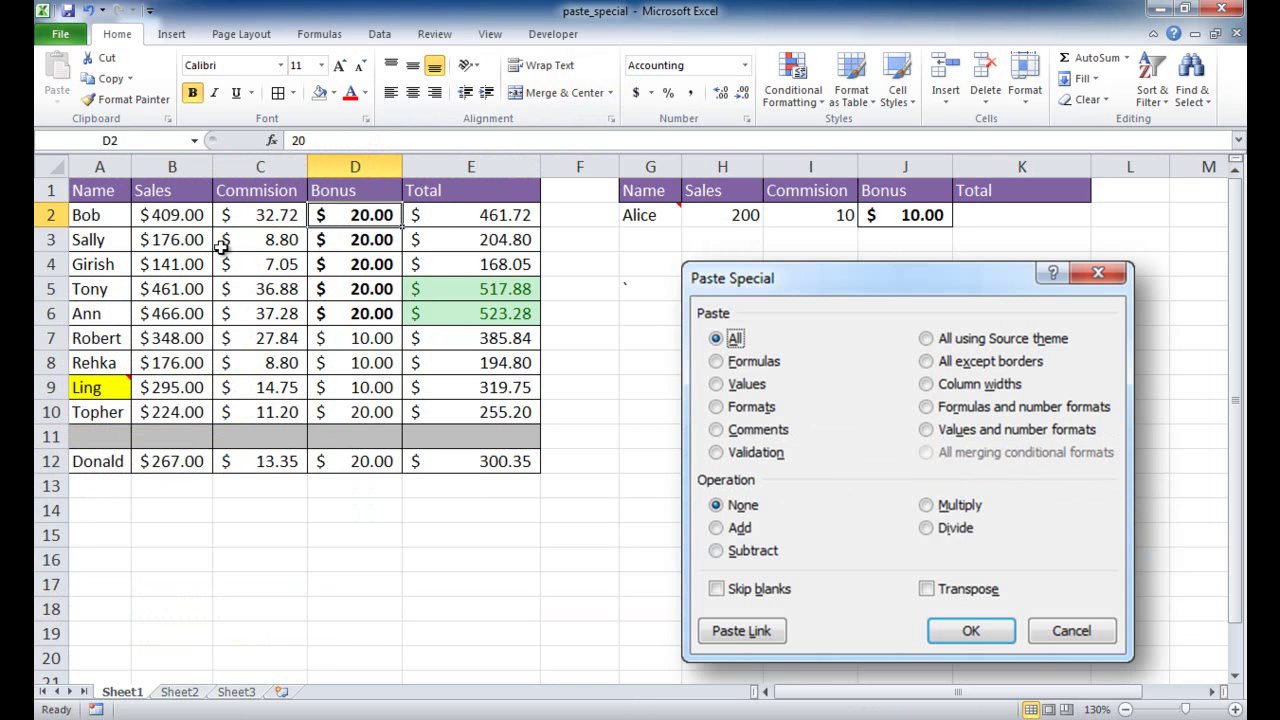
pyautogui.moveTo(91, 202); pyautogui.dragTo(452, 318)
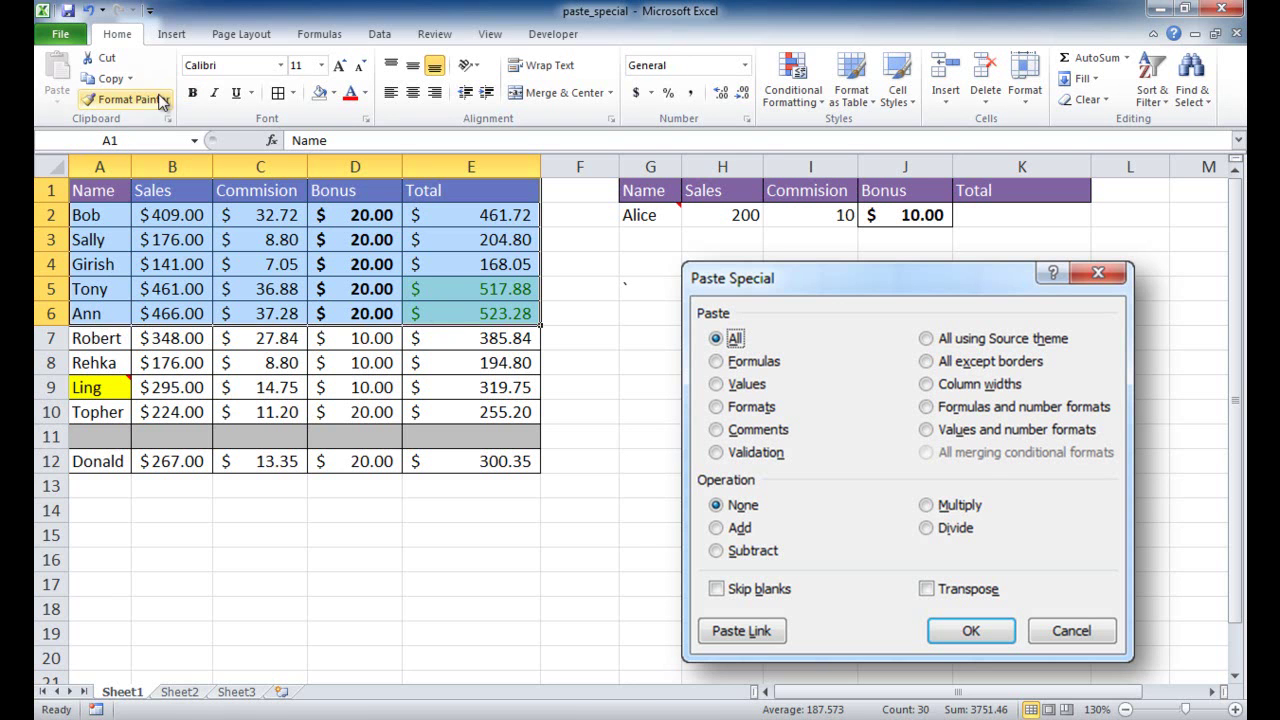
pyautogui.click(108, 78)
pyautogui.click(100, 535)
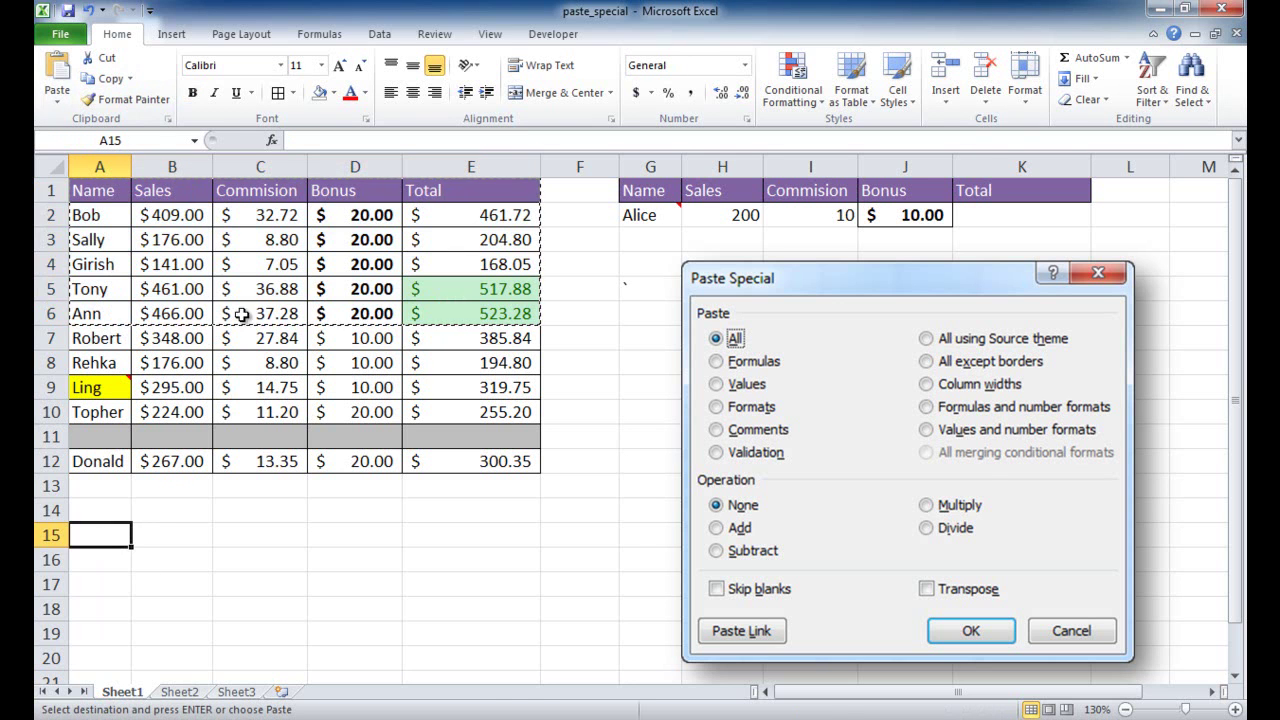
pyautogui.click(58, 103)
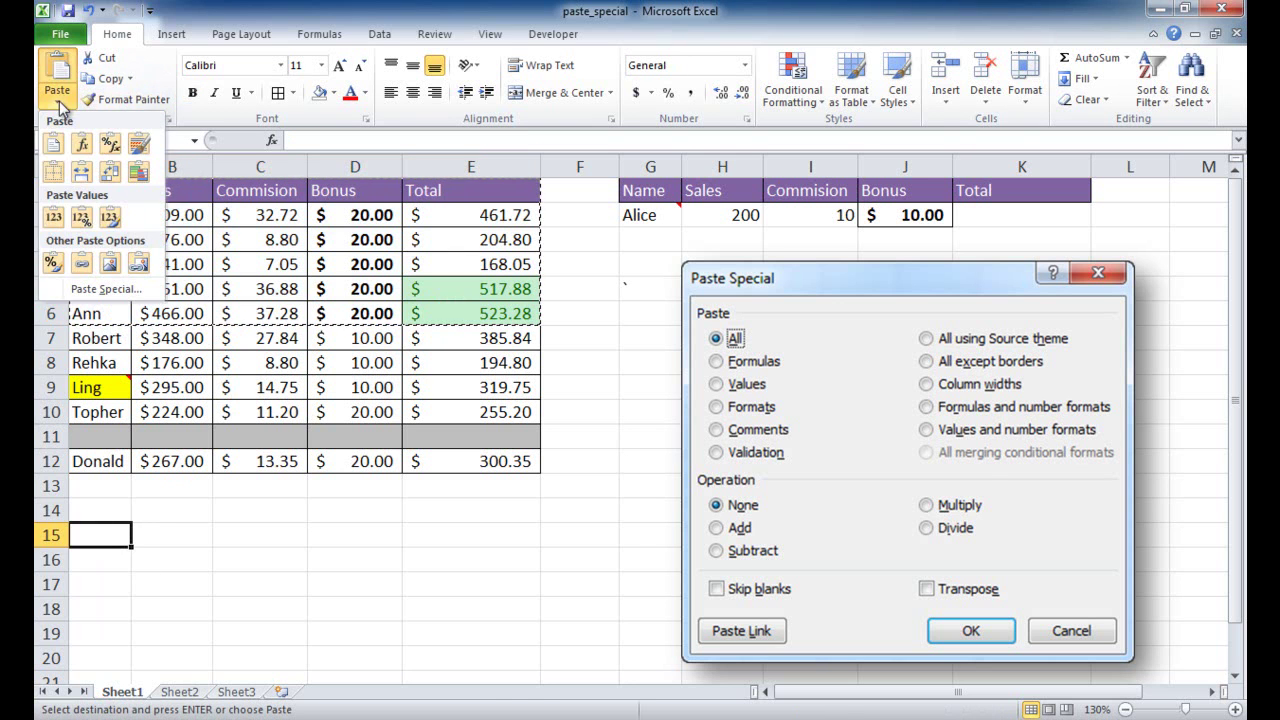
pyautogui.click(105, 289)
pyautogui.click(772, 452)
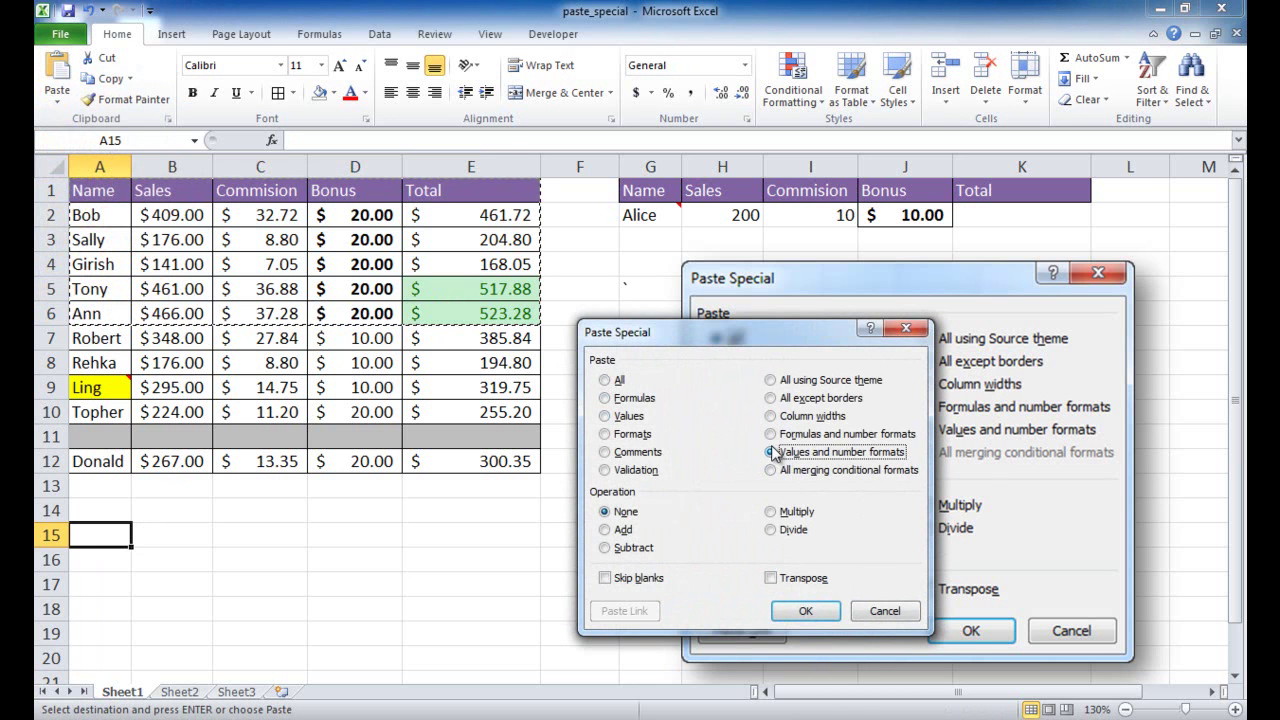
pyautogui.click(805, 611)
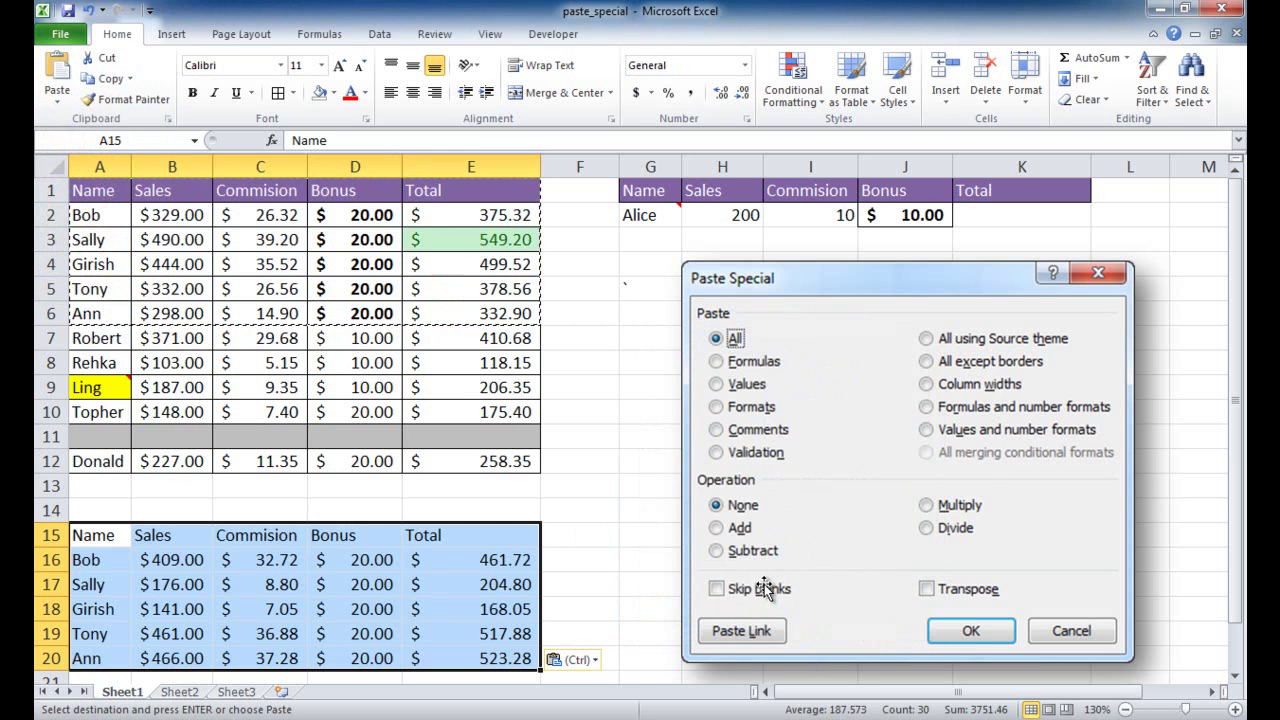
pyautogui.click(562, 582)
pyautogui.moveTo(97, 535); pyautogui.dragTo(459, 536)
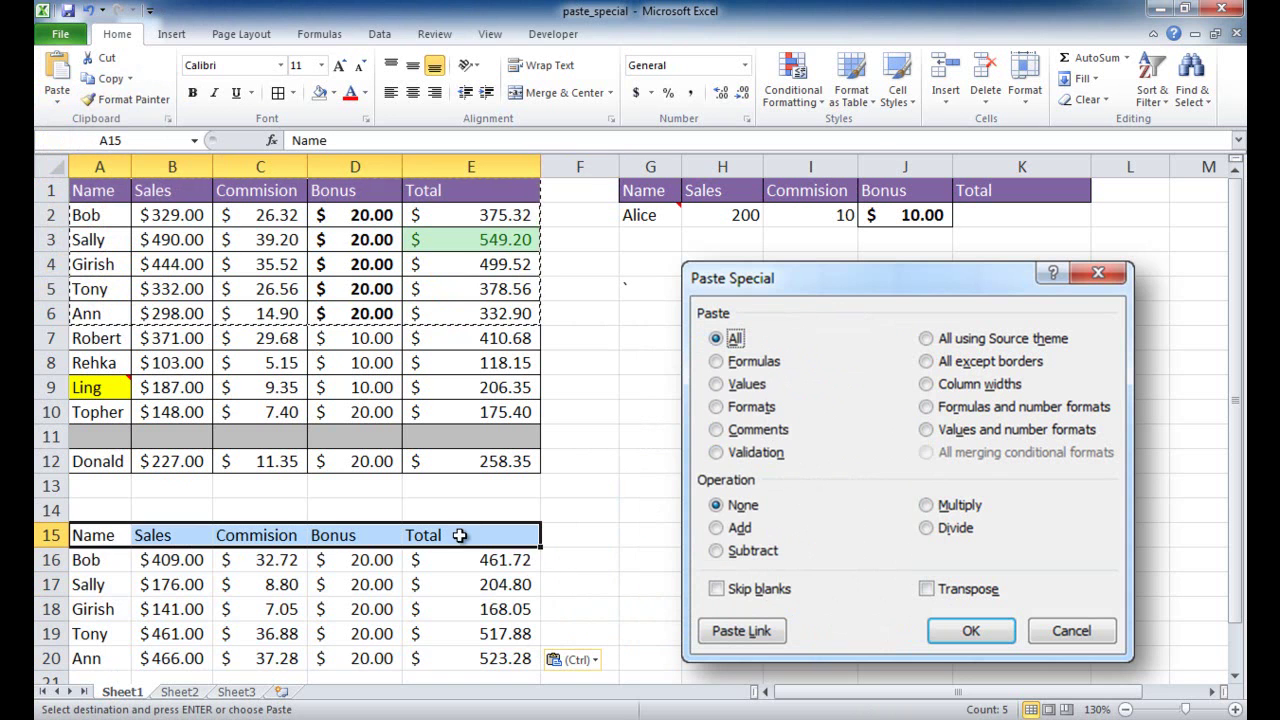
# Check the pasted contents and number format of the commission cells C16 and C17.
pyautogui.click(272, 560)
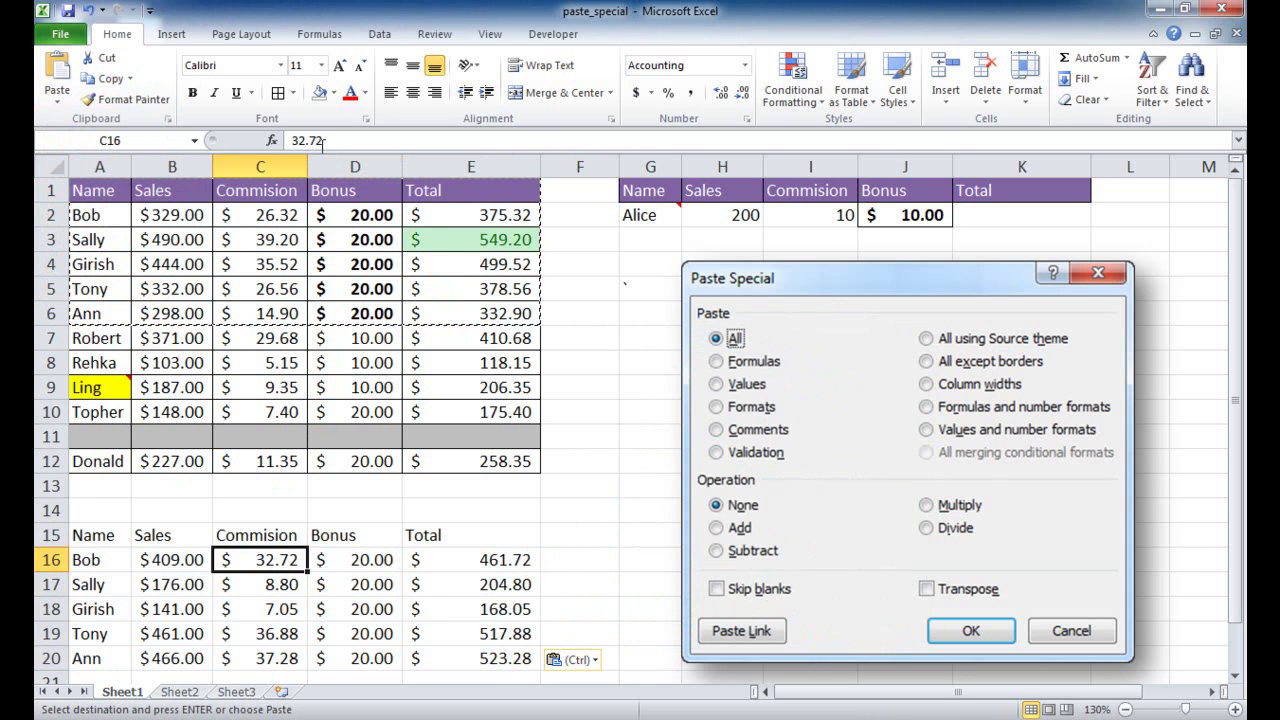
pyautogui.click(286, 584)
pyautogui.click(233, 564)
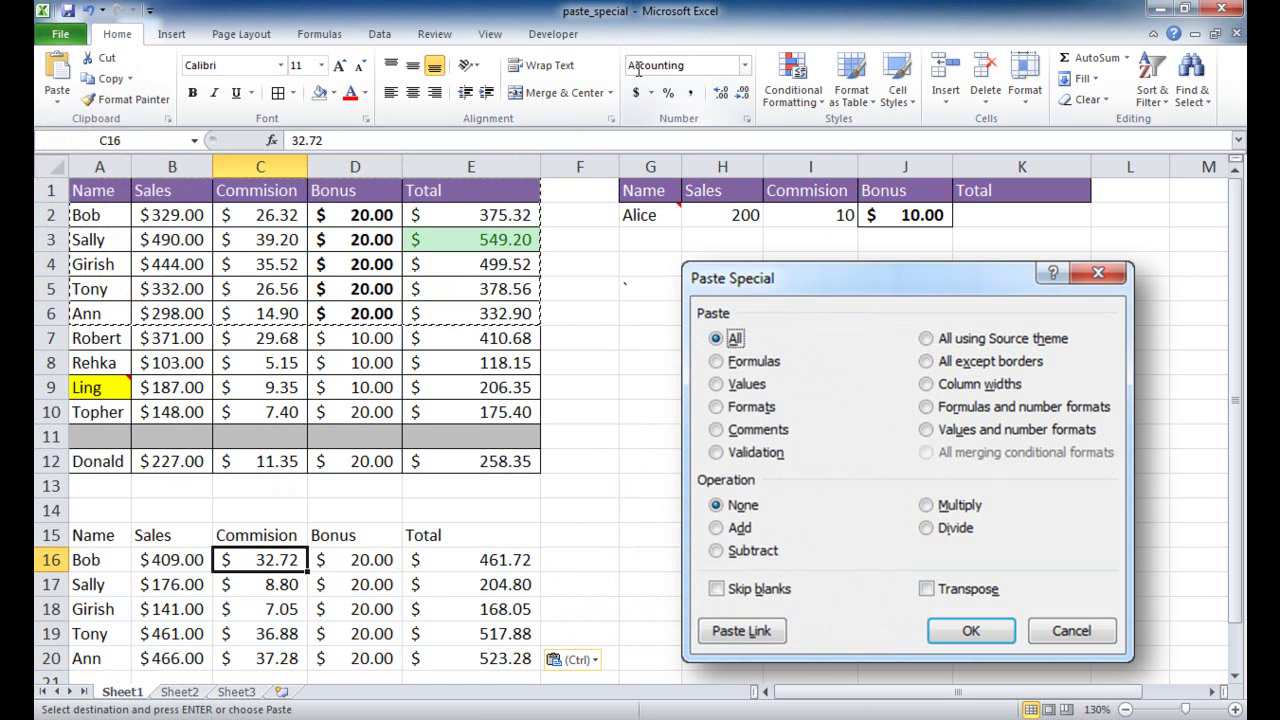
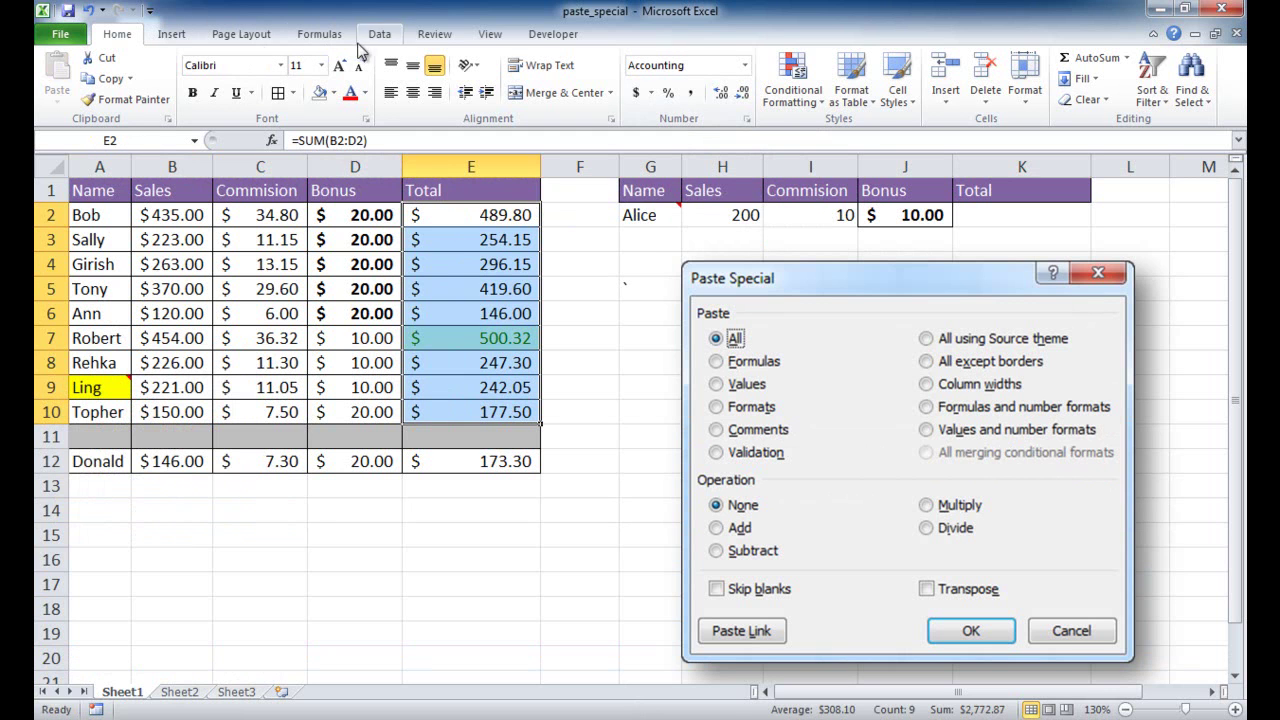
# Review the conditional formatting rule applied to the Total cells E2:E10 in the rules manager.
pyautogui.click(785, 95)
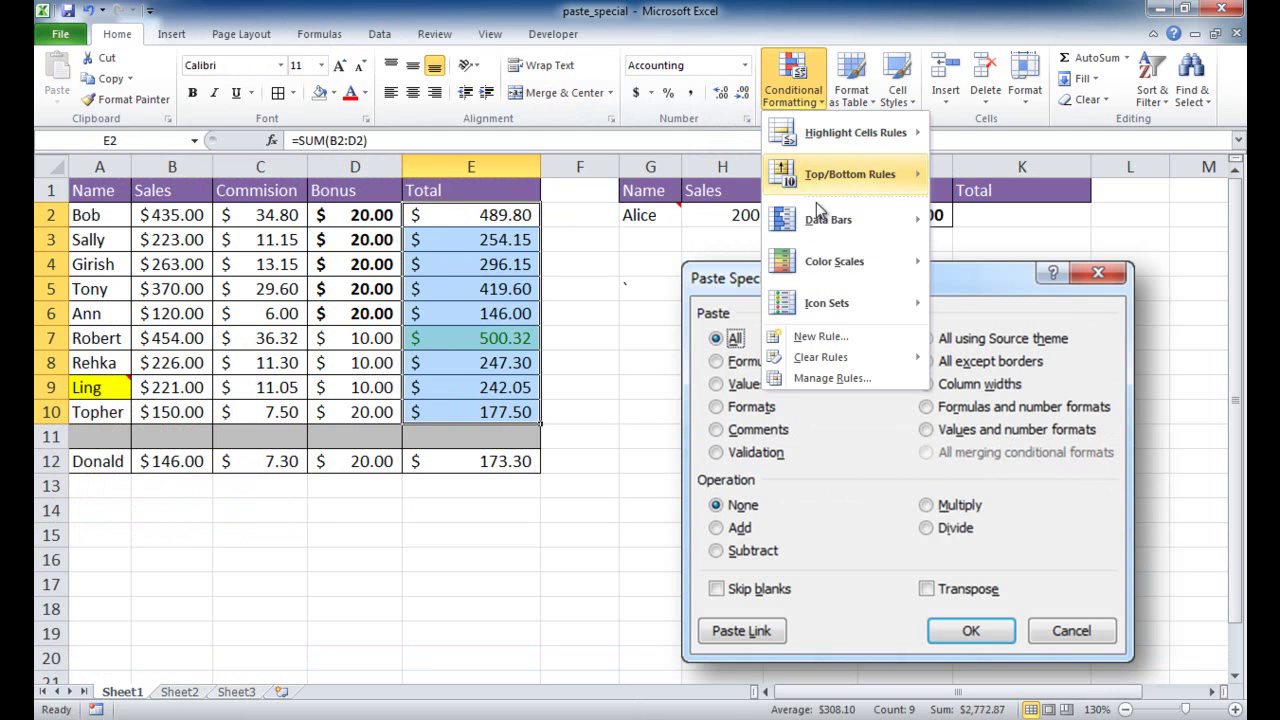
pyautogui.click(833, 378)
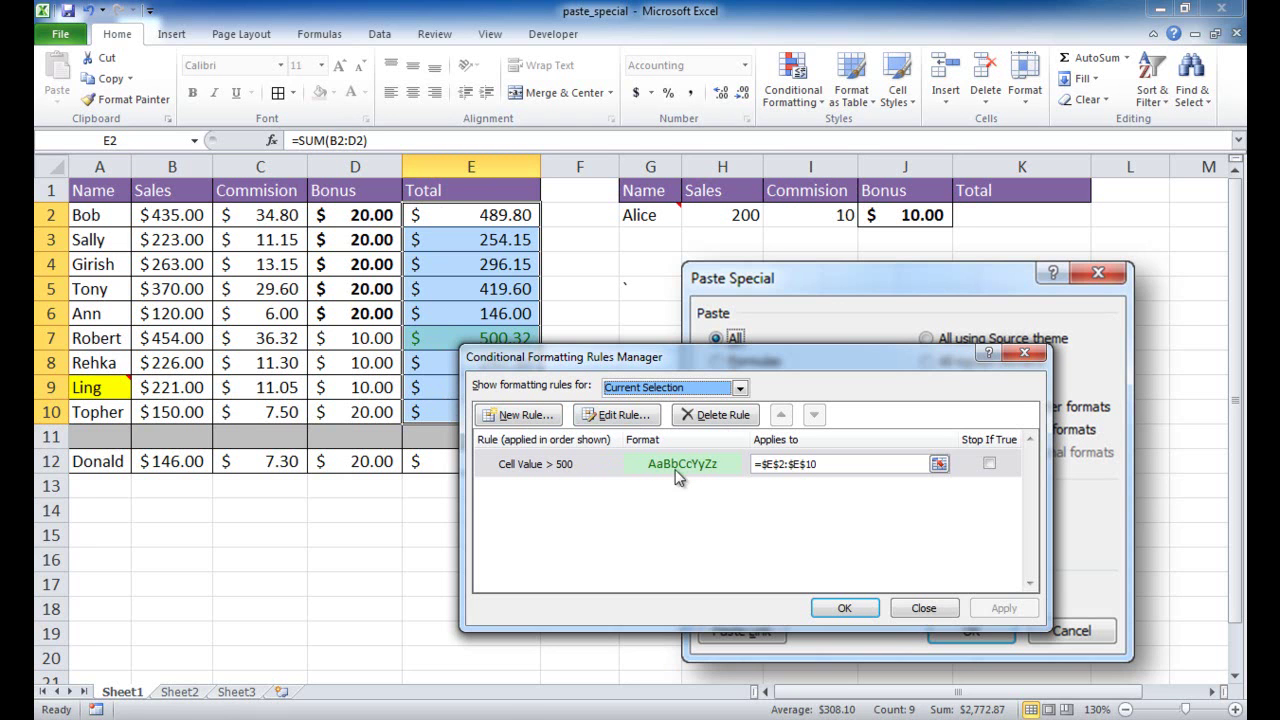
pyautogui.click(845, 609)
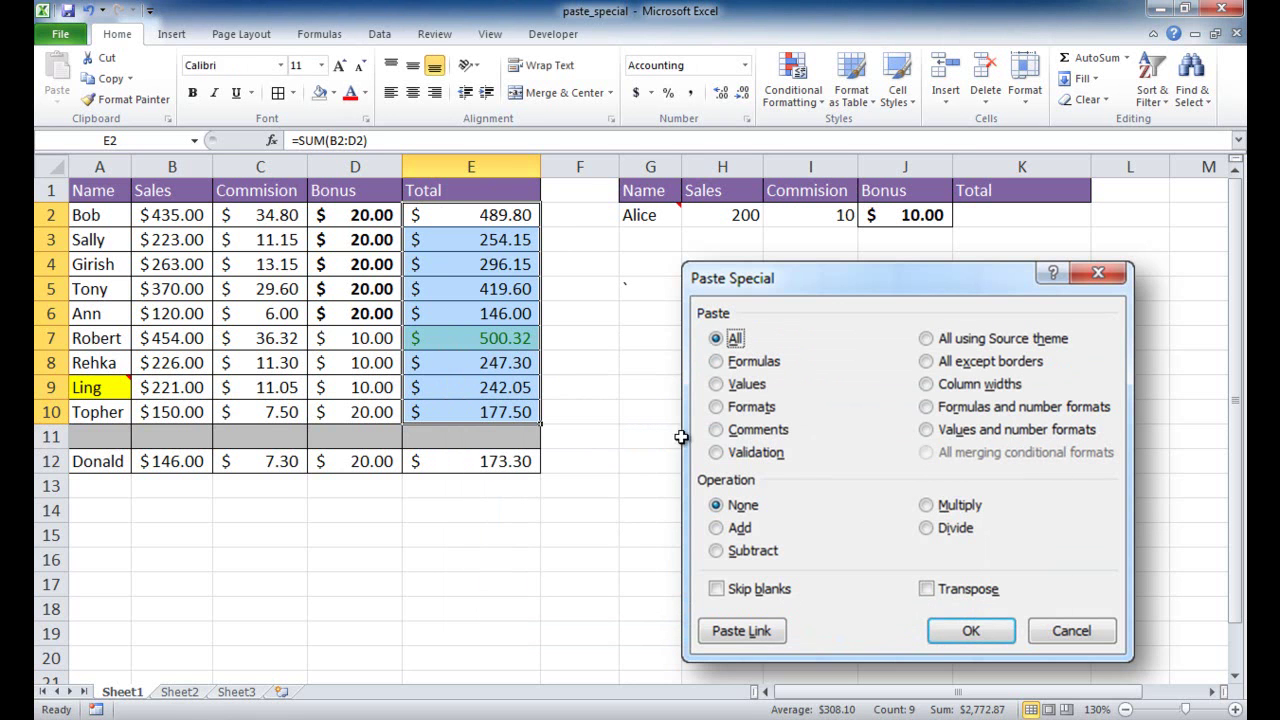
# Copy cell E2 and paste it into K2 using the All merging conditional formats option of Paste Special.
pyautogui.click(500, 214)
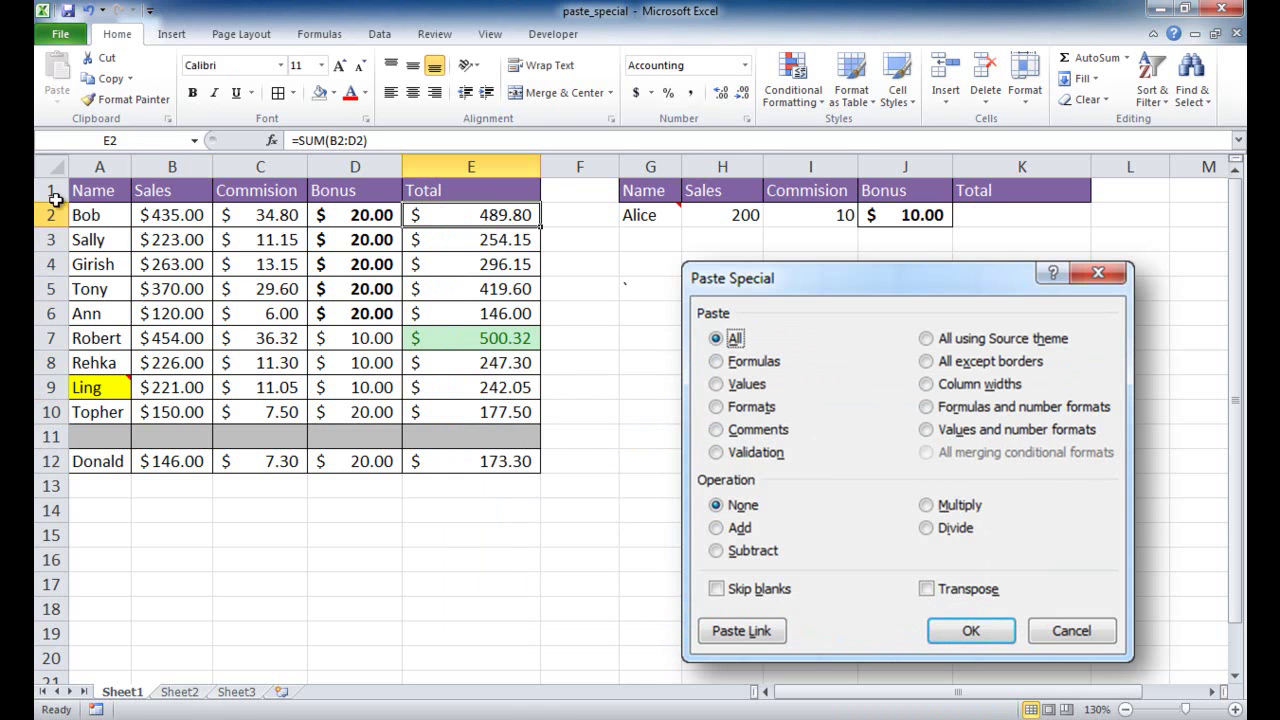
pyautogui.click(105, 80)
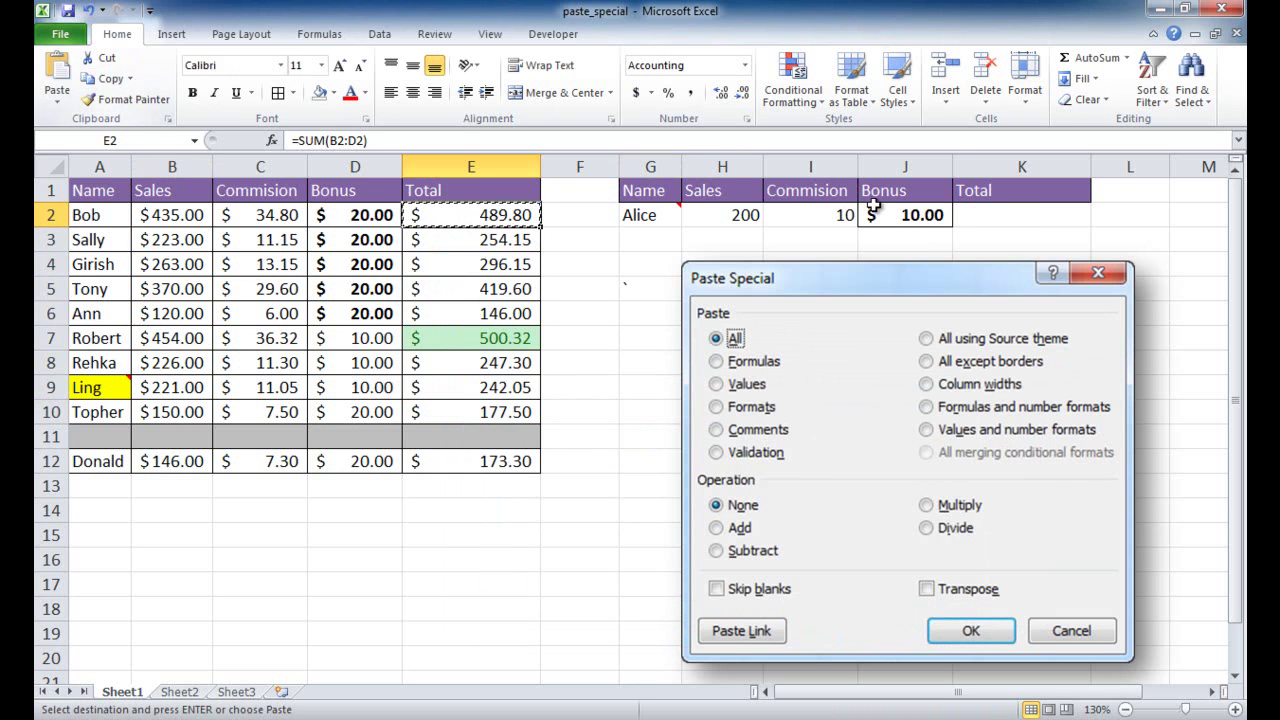
pyautogui.click(1000, 215)
pyautogui.click(58, 100)
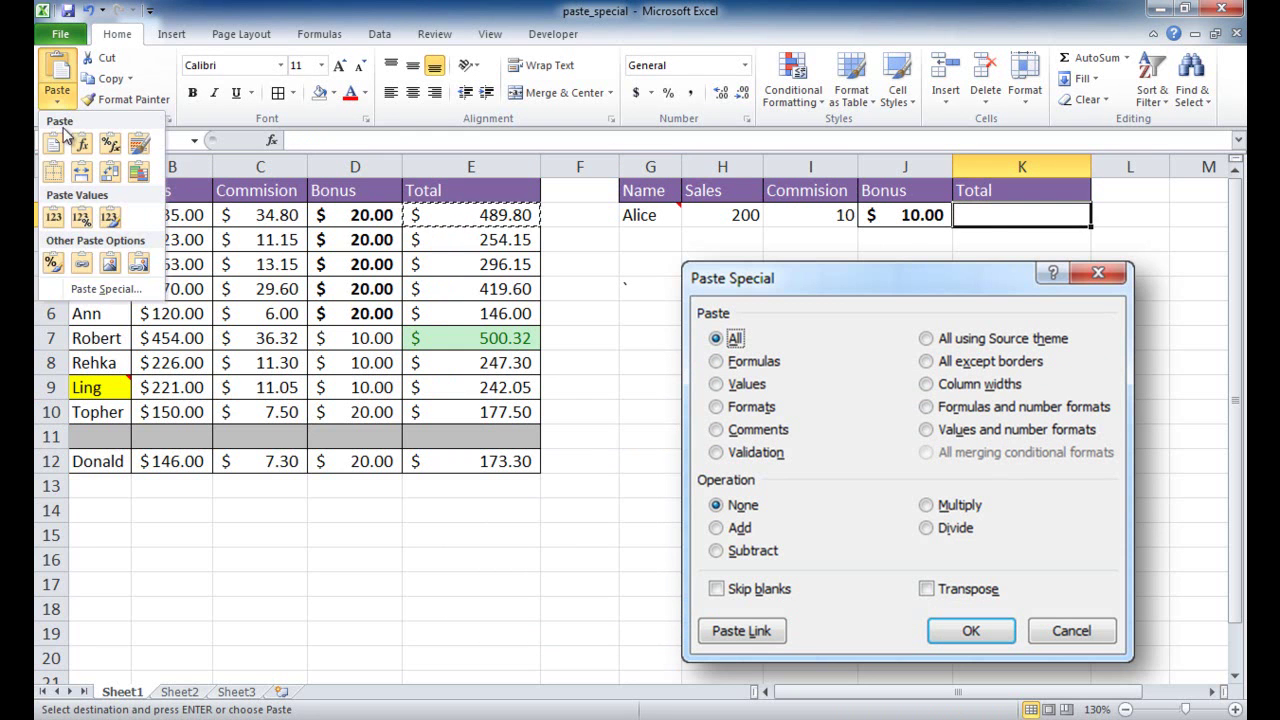
pyautogui.click(98, 294)
pyautogui.click(771, 470)
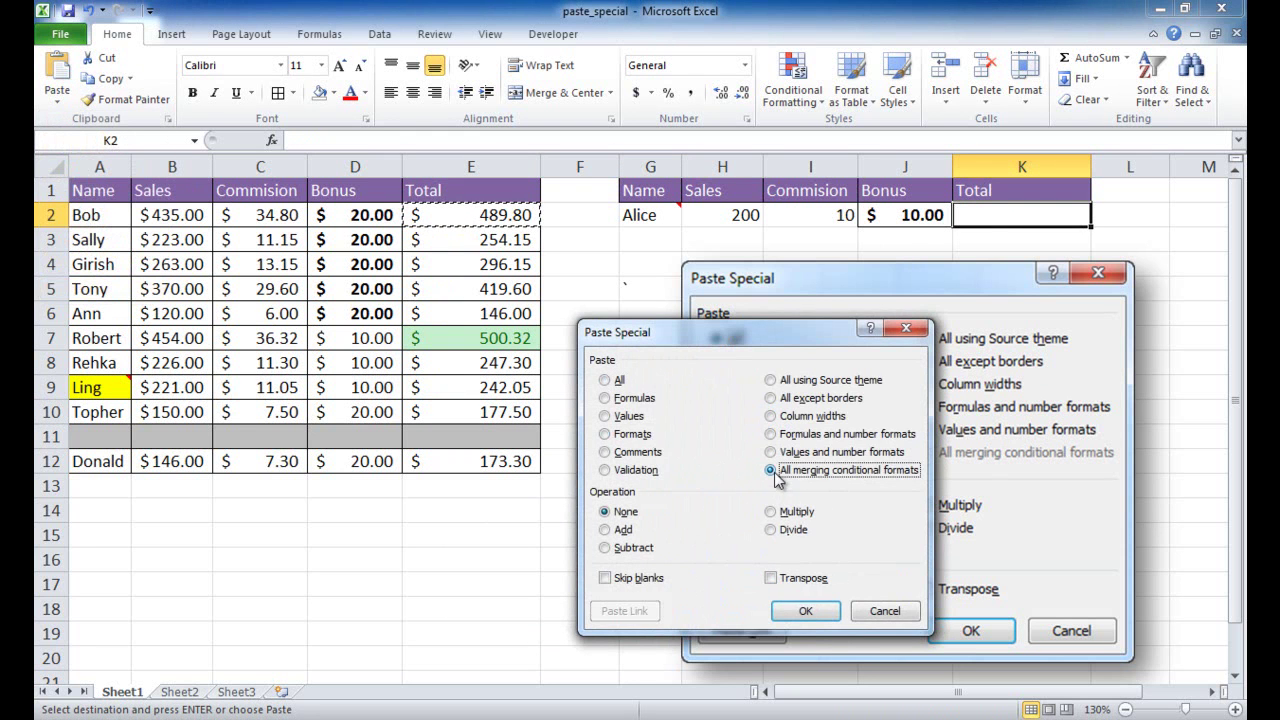
pyautogui.click(810, 612)
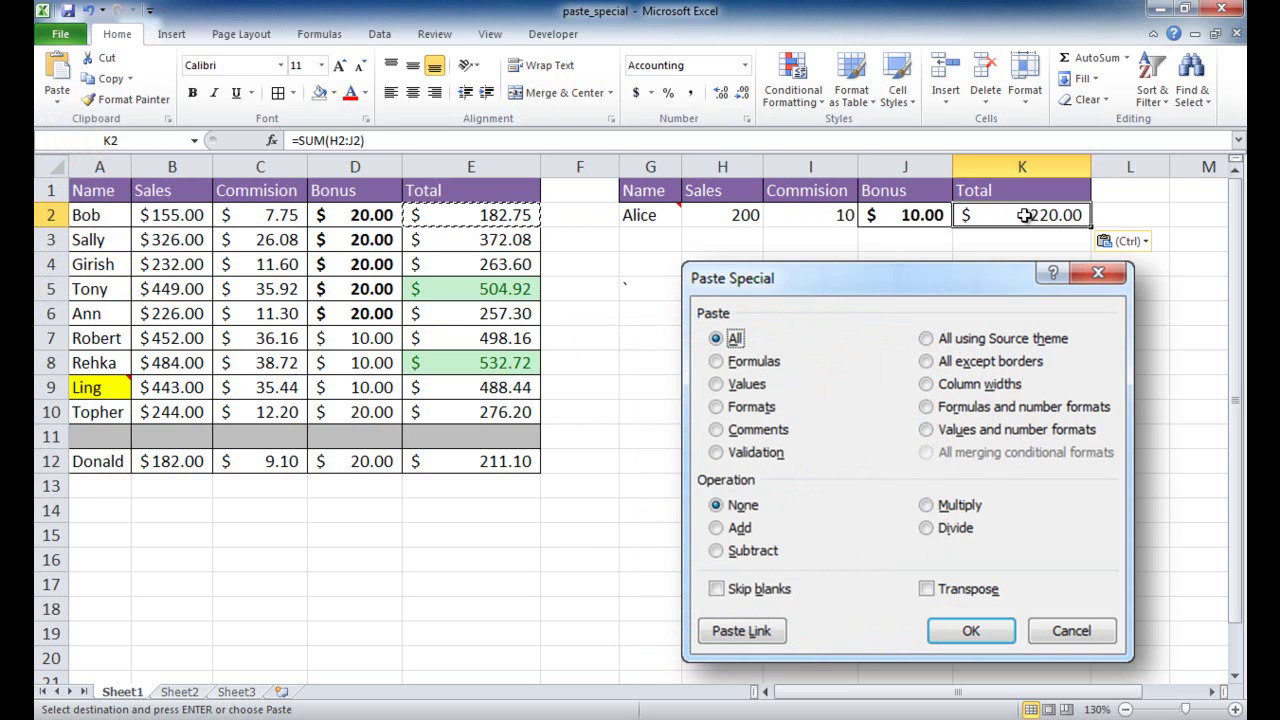
# Set the Sales value in cell H2 to 500.
pyautogui.click(735, 214)
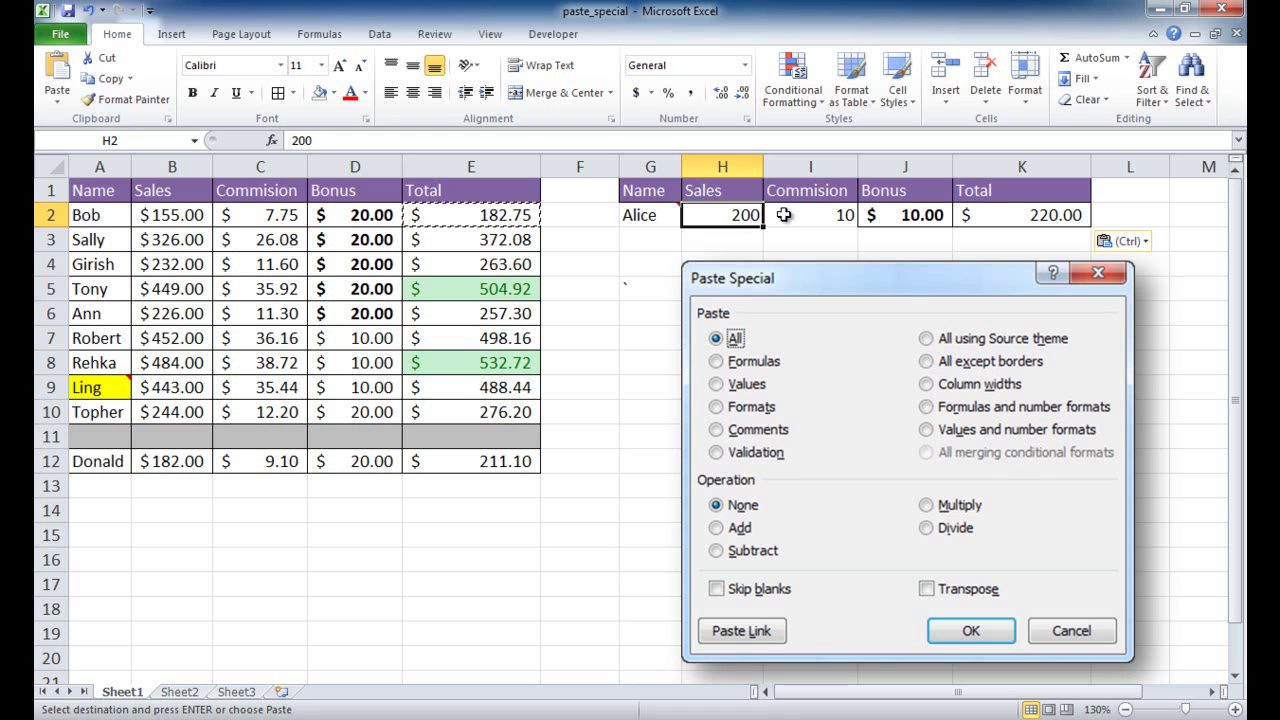
pyautogui.write('50')
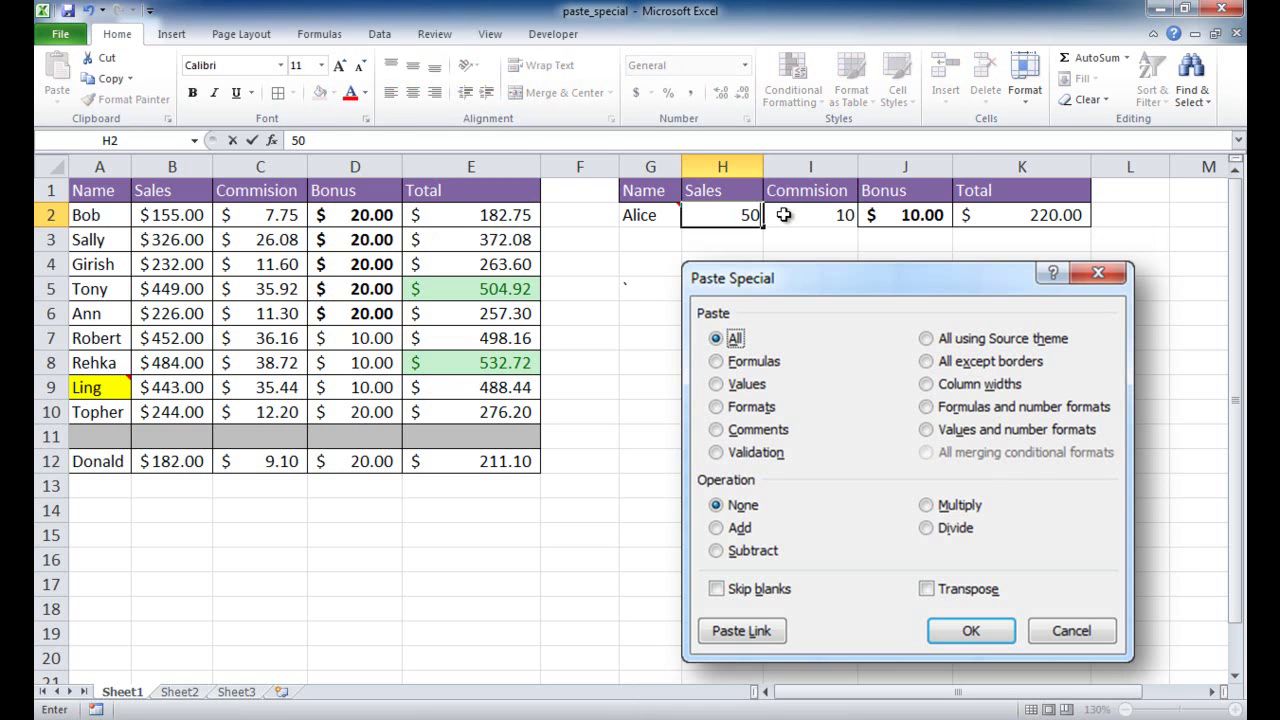
pyautogui.press('Return')
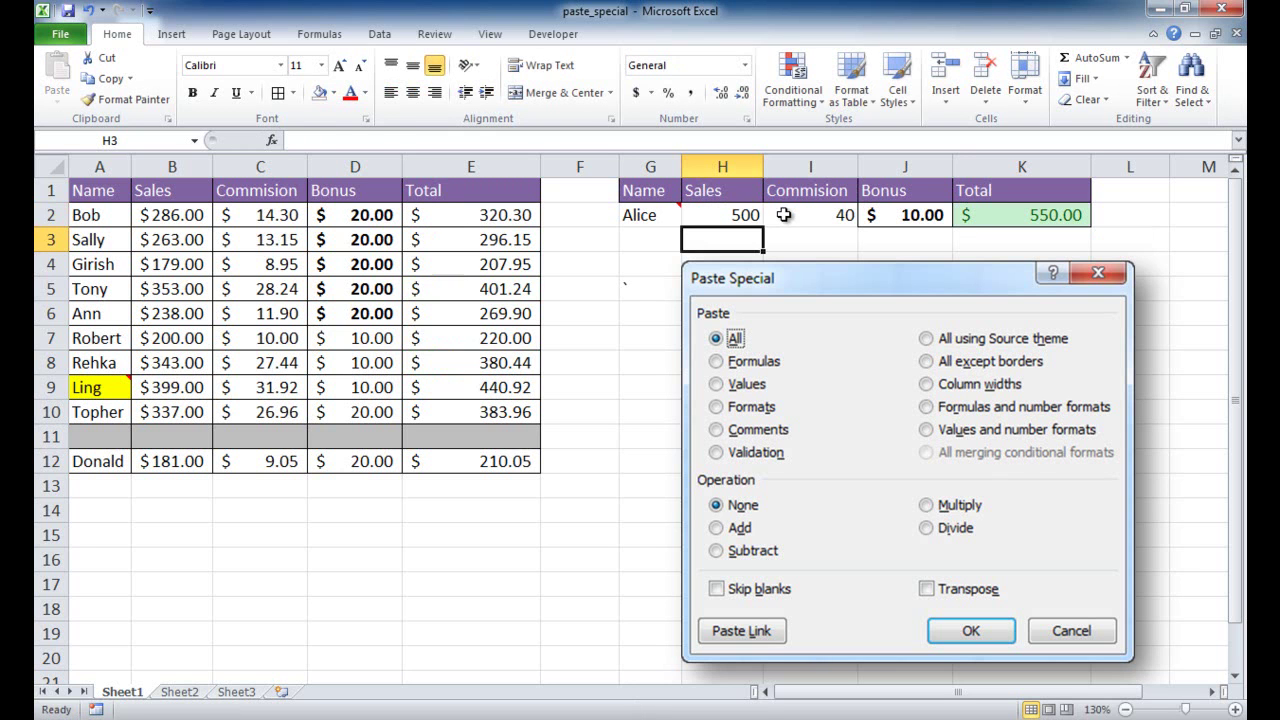
# Review the conditional formatting rule applied to the Total cell K2 in the rules manager.
pyautogui.click(1000, 215)
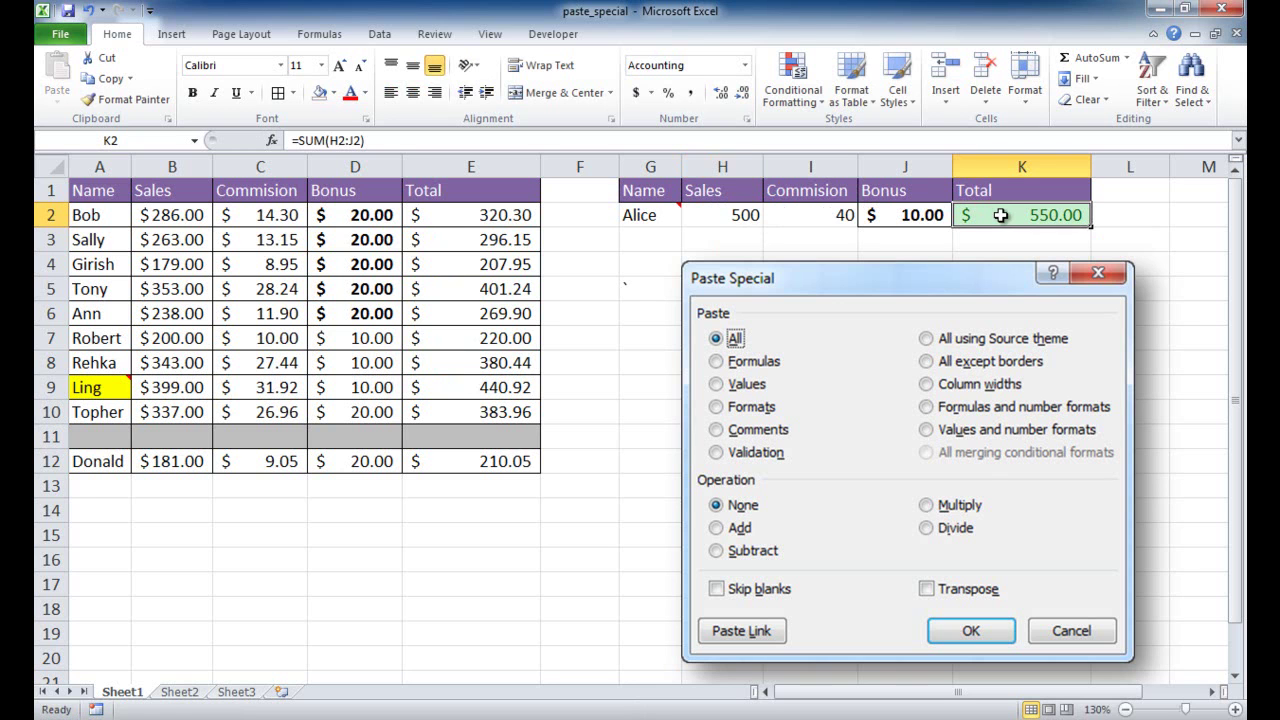
pyautogui.click(793, 92)
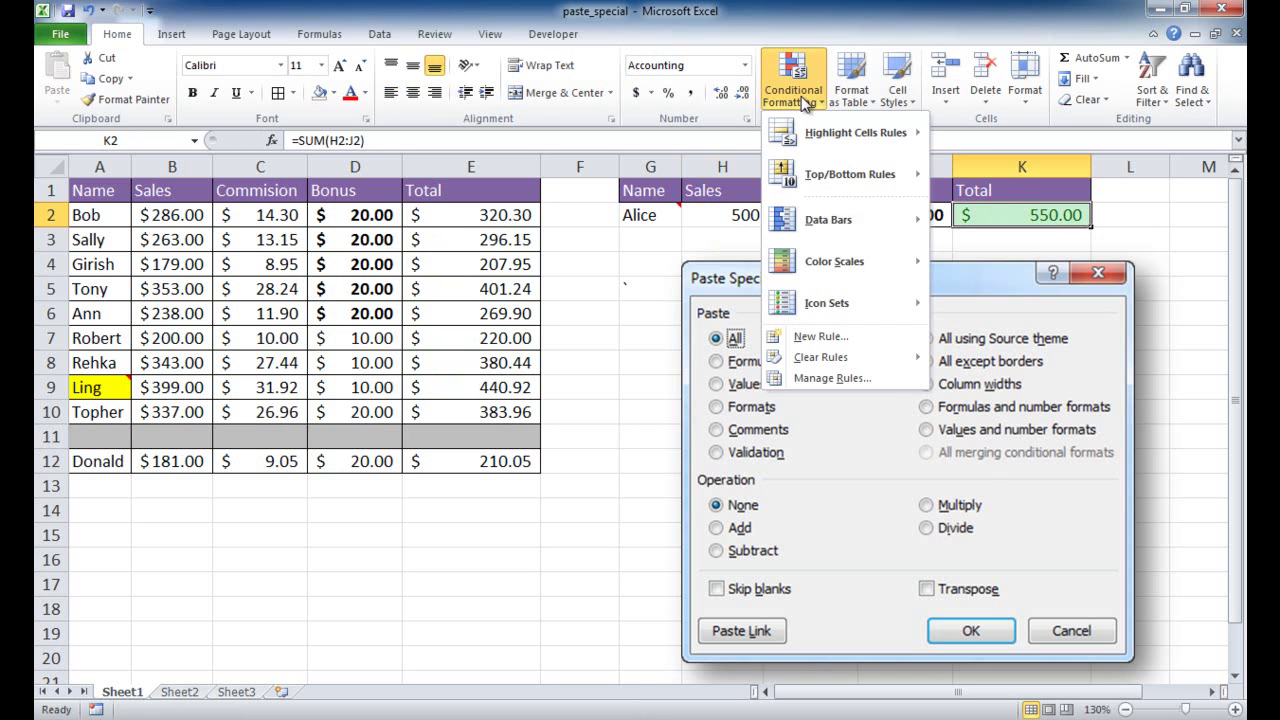
pyautogui.click(848, 379)
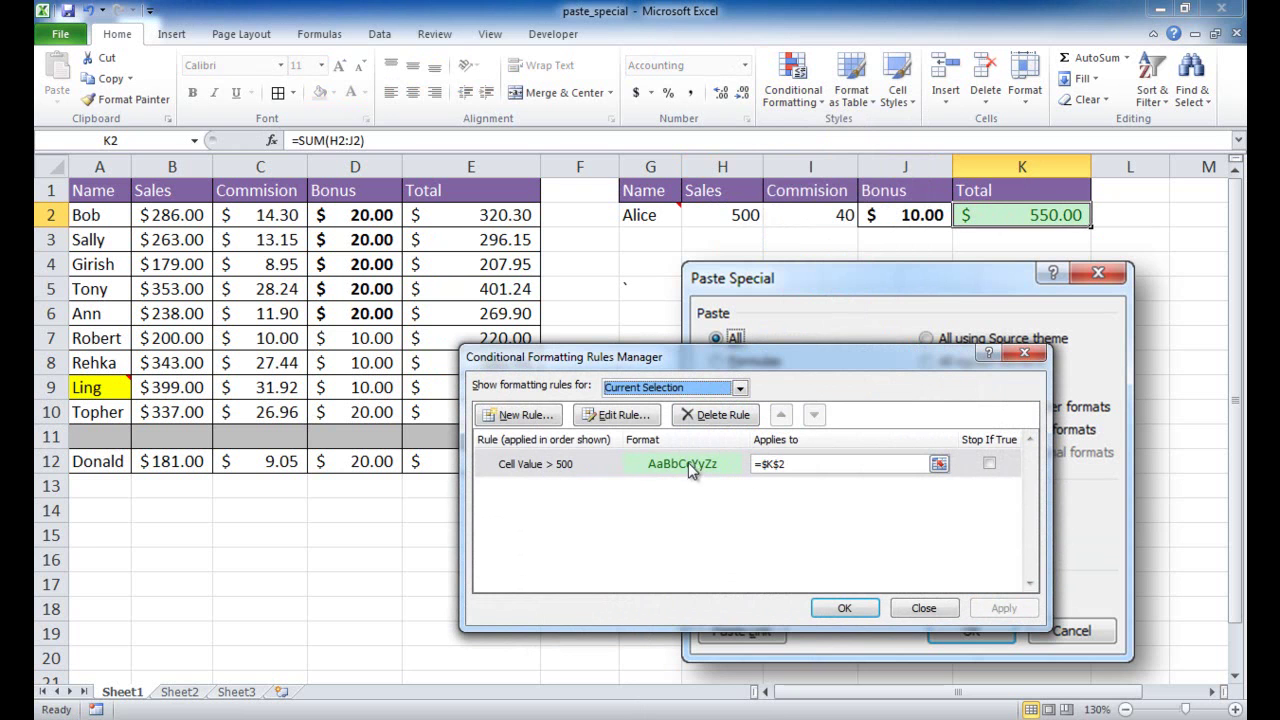
pyautogui.click(928, 615)
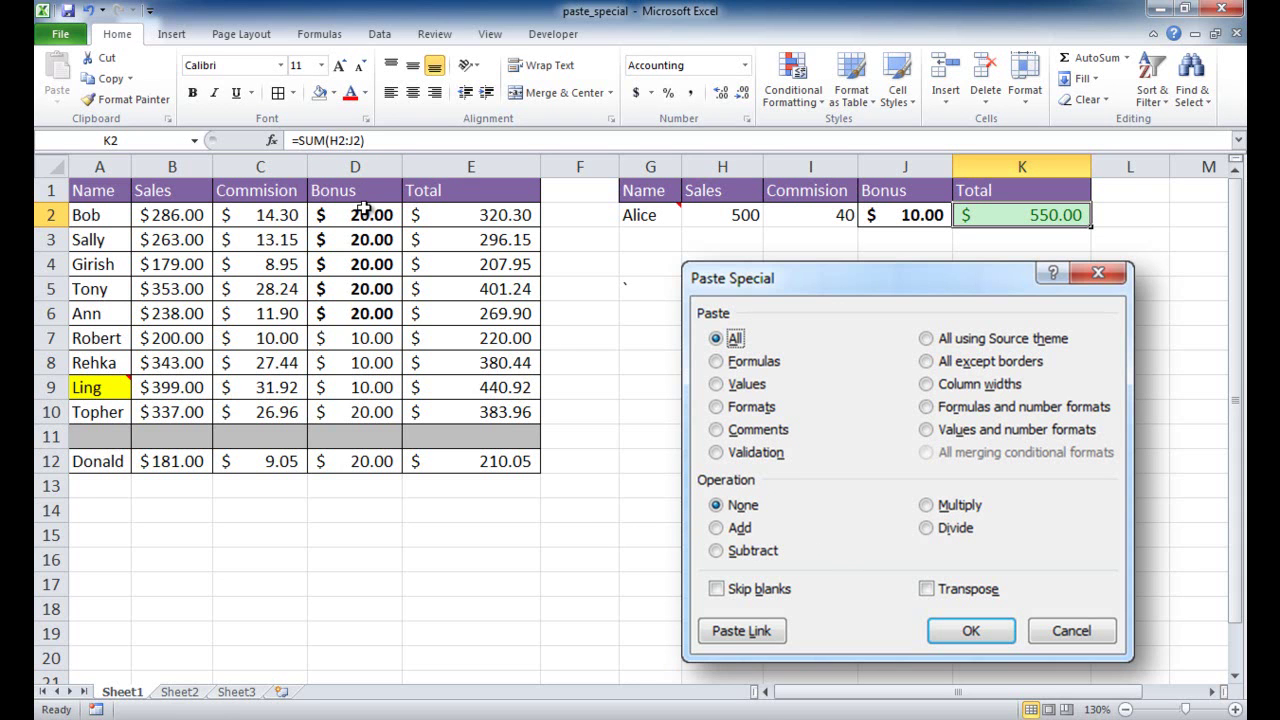
# Clear all data validation settings from the Bonus cells D2:D10.
pyautogui.moveTo(355, 215); pyautogui.dragTo(371, 409)
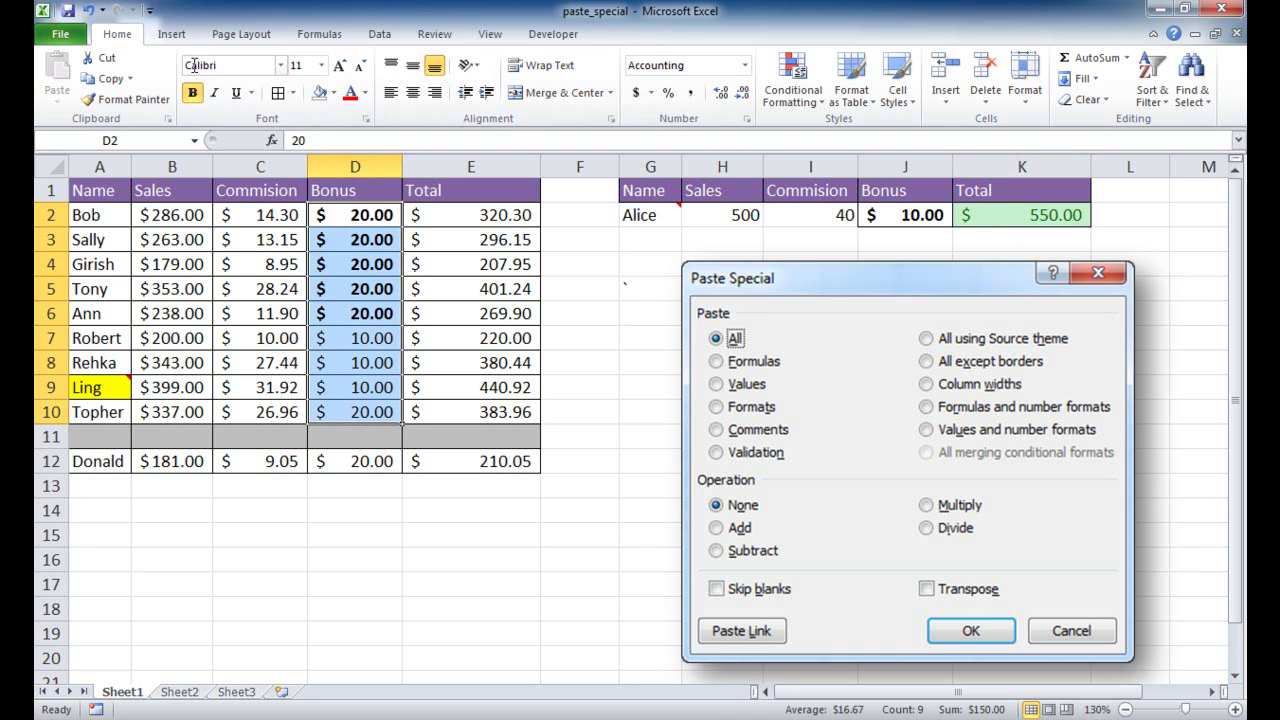
pyautogui.click(175, 36)
pyautogui.click(117, 34)
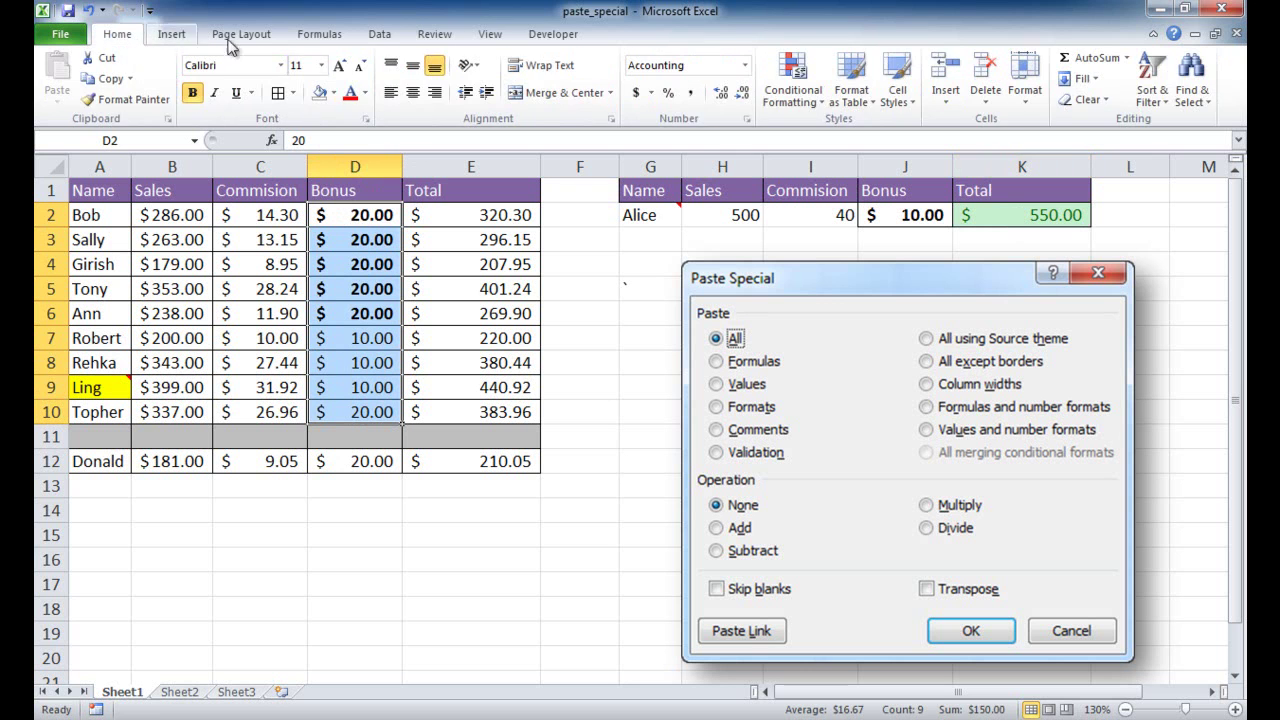
pyautogui.click(335, 36)
pyautogui.click(388, 35)
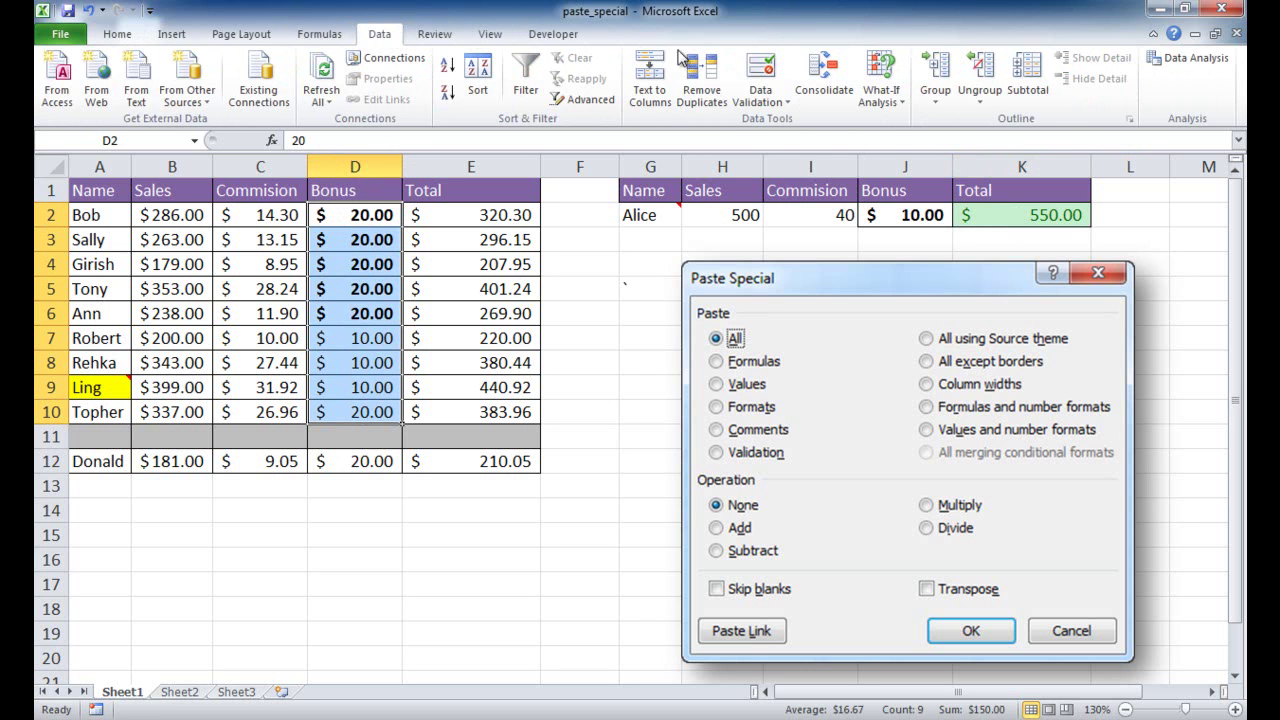
pyautogui.click(760, 98)
pyautogui.click(810, 124)
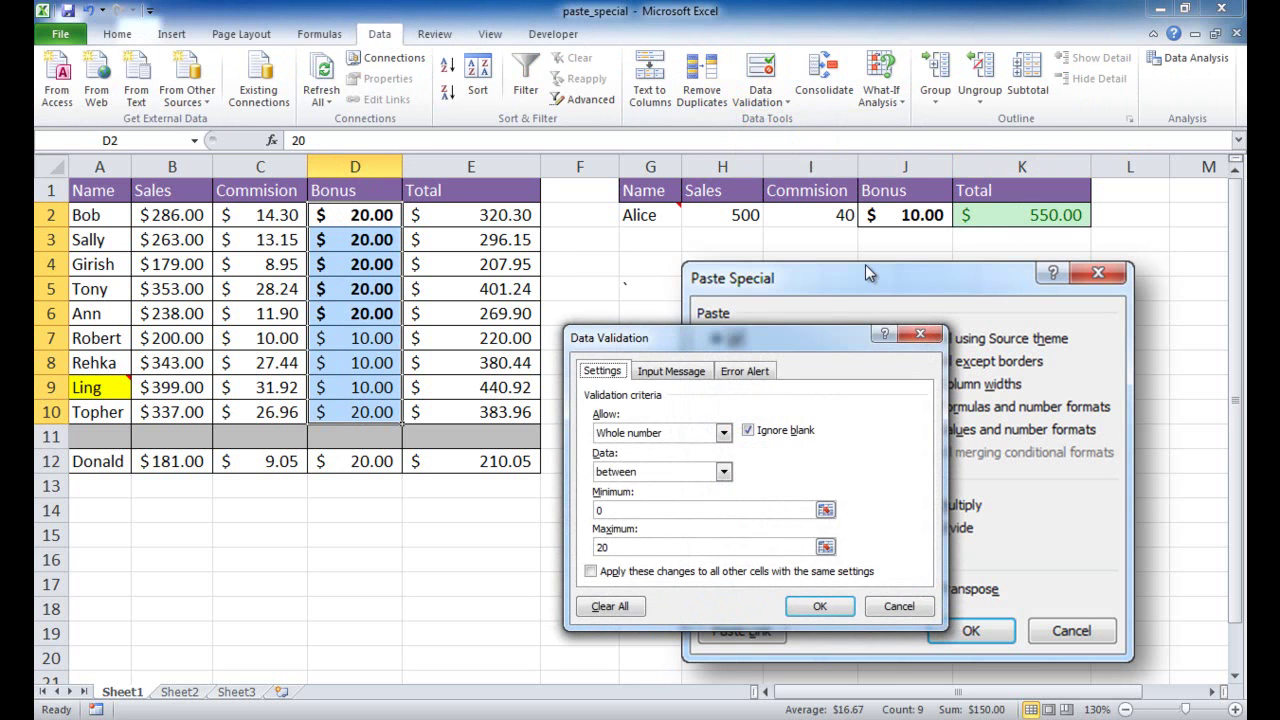
pyautogui.click(610, 606)
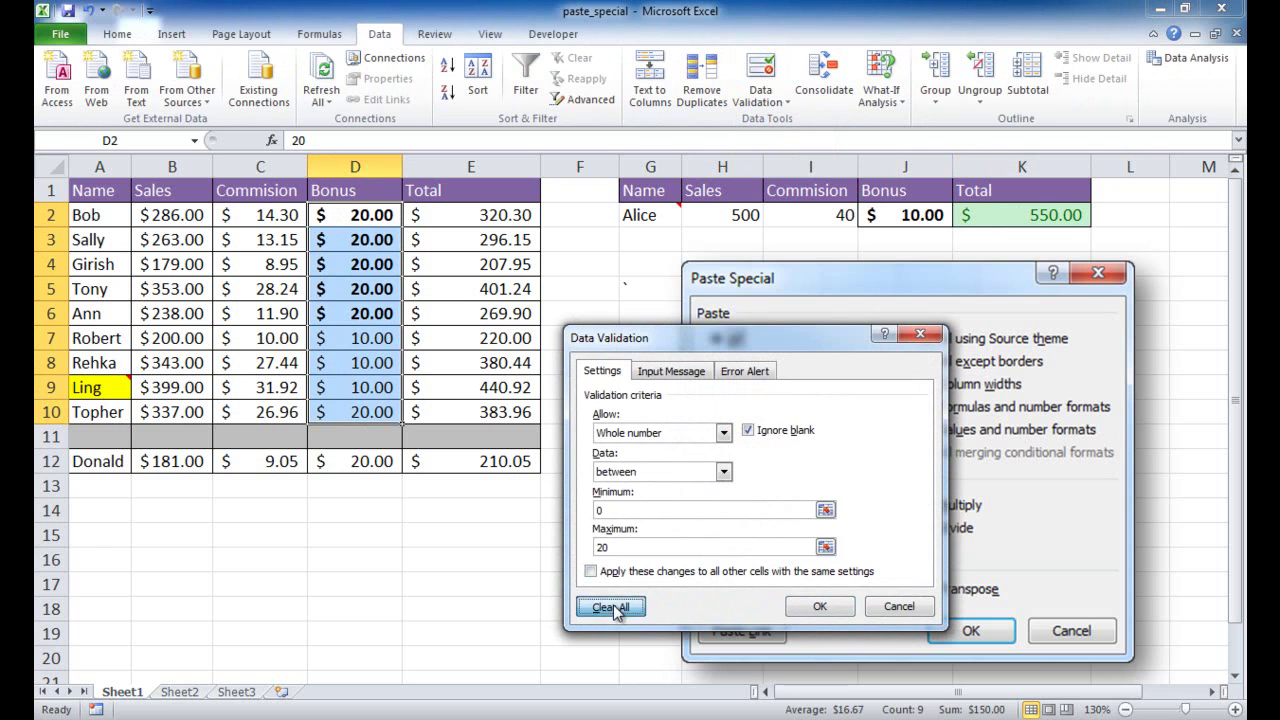
pyautogui.click(820, 606)
pyautogui.click(431, 587)
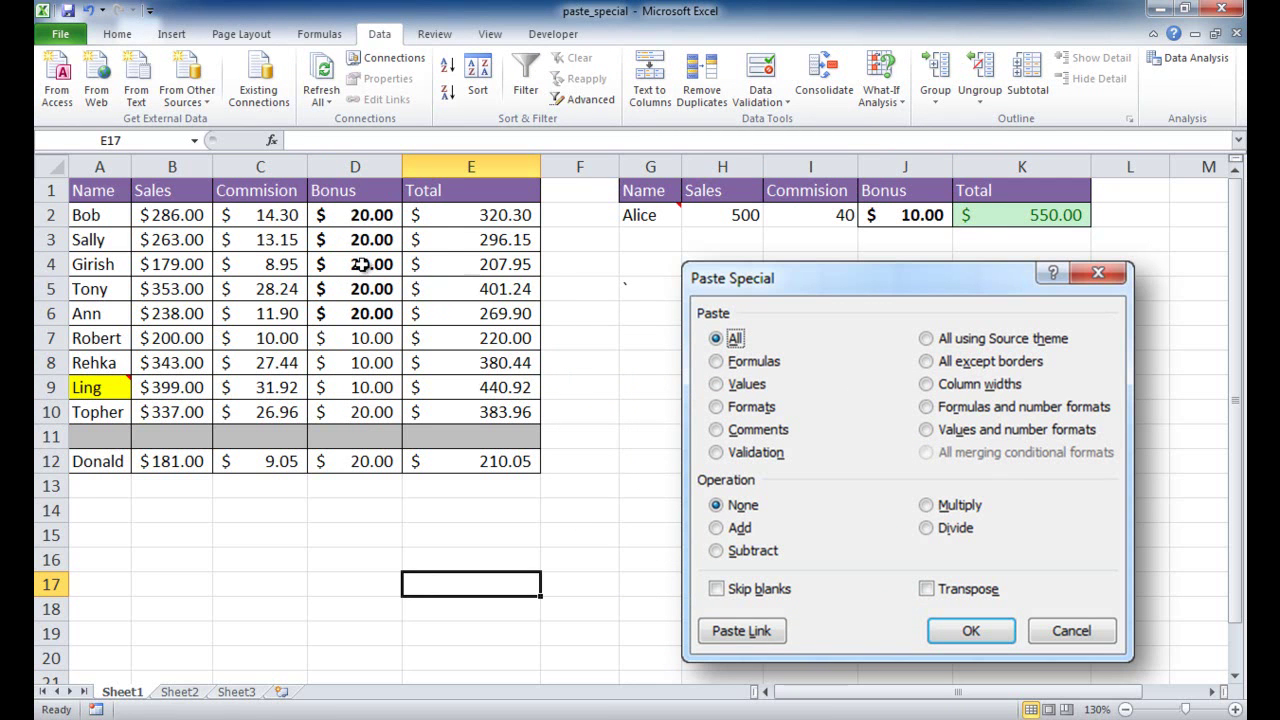
# Check the bonus in cell D2, then enter 1 in the empty cell E15.
pyautogui.click(366, 214)
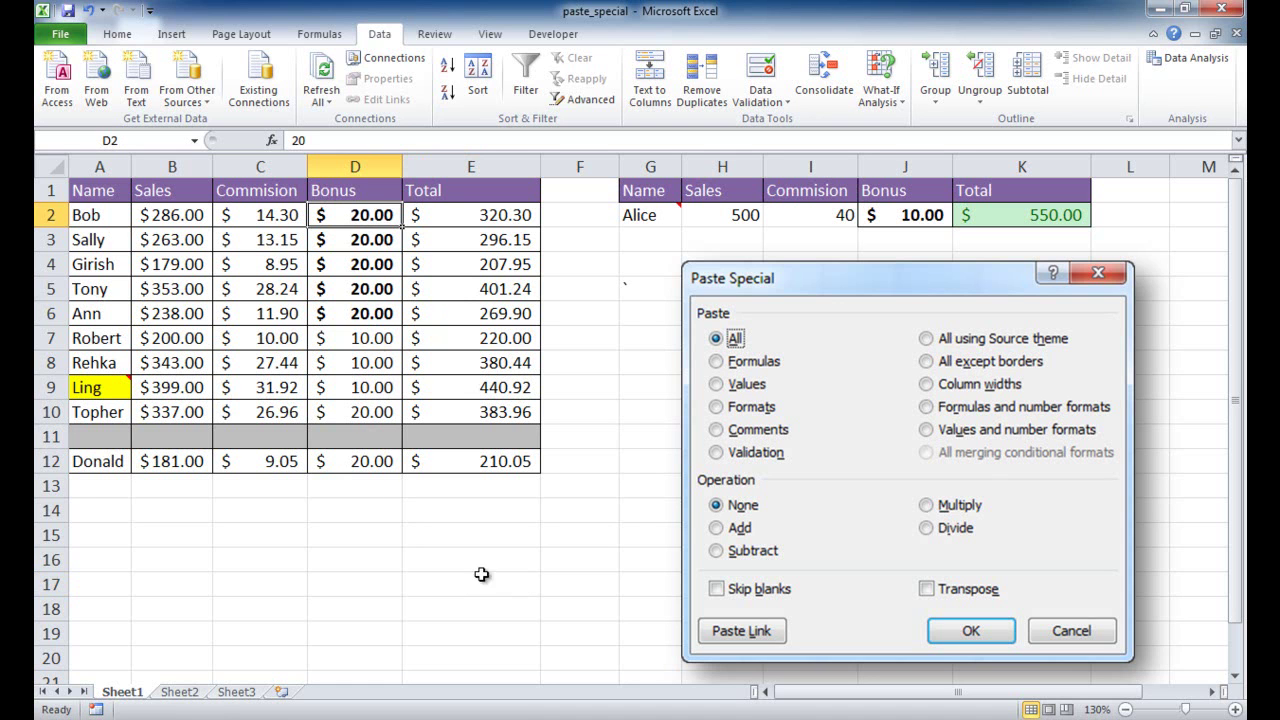
pyautogui.click(496, 537)
pyautogui.write('1')
pyautogui.click(503, 586)
pyautogui.click(485, 535)
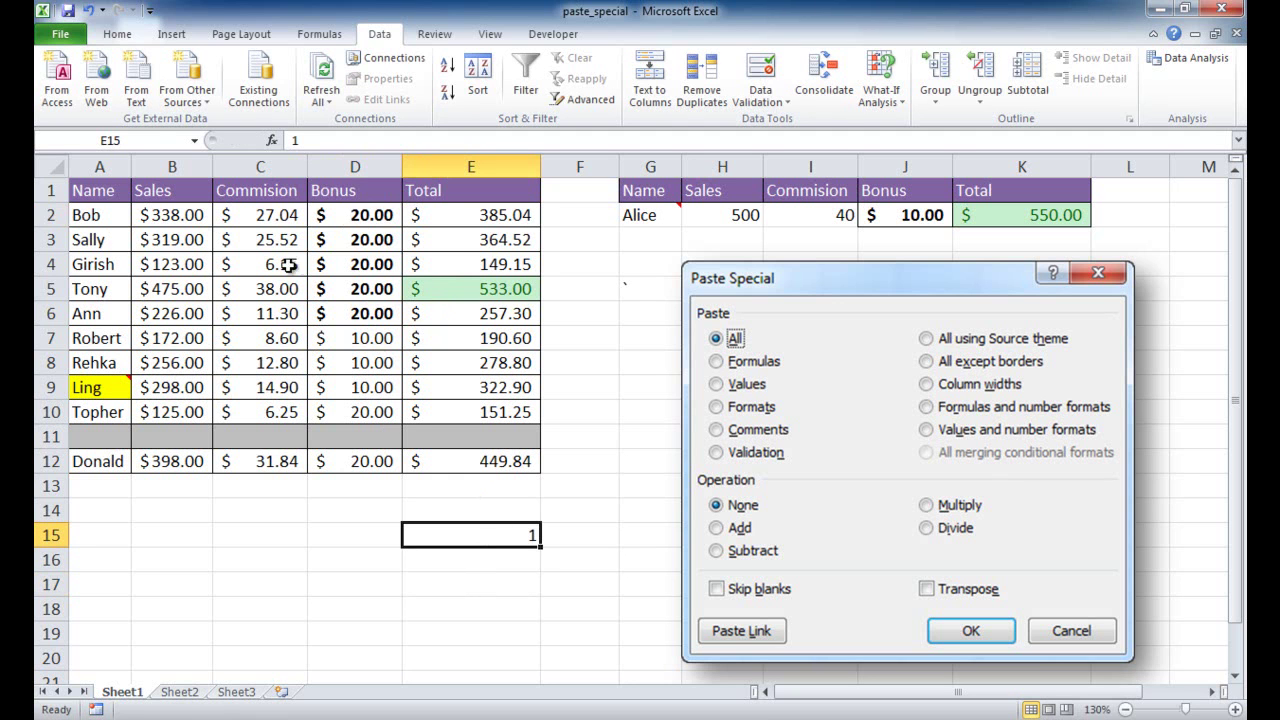
# Try adding the copied value of E15 to the bonuses in D2:D10 with the Add operation of Paste Special, then undo it.
pyautogui.click(117, 34)
pyautogui.click(106, 80)
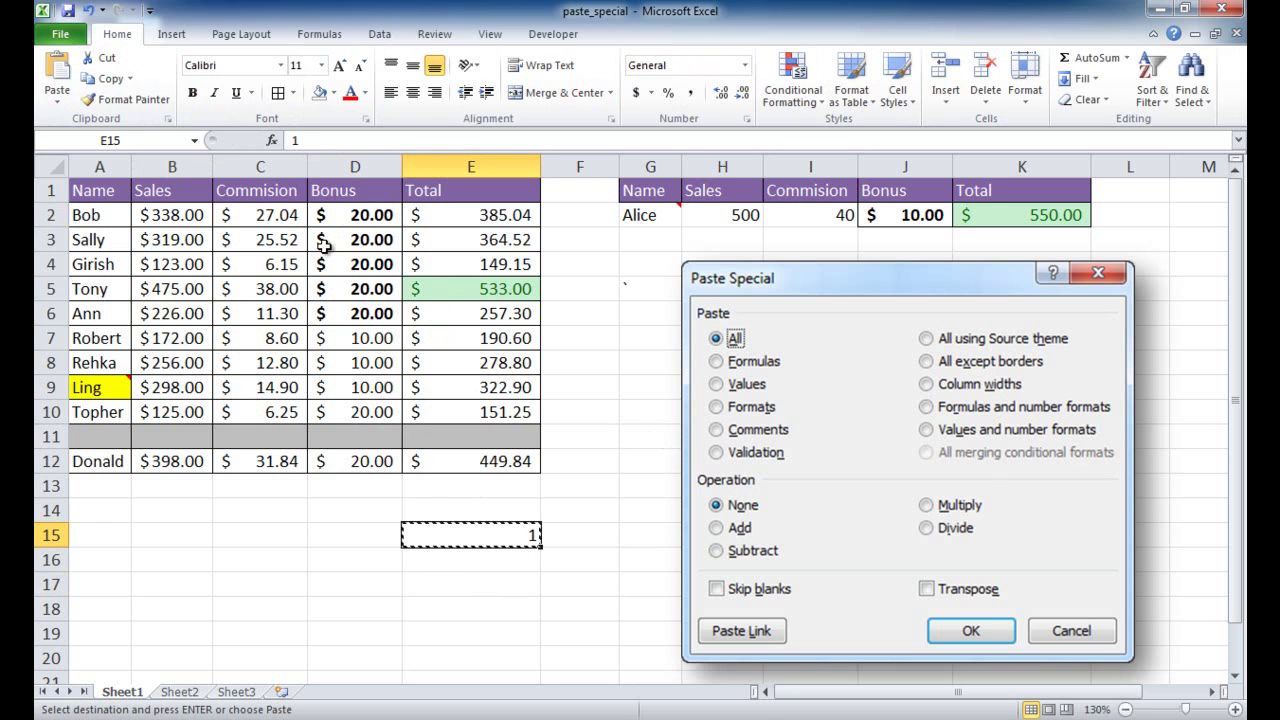
pyautogui.moveTo(343, 215); pyautogui.dragTo(366, 405)
pyautogui.click(57, 95)
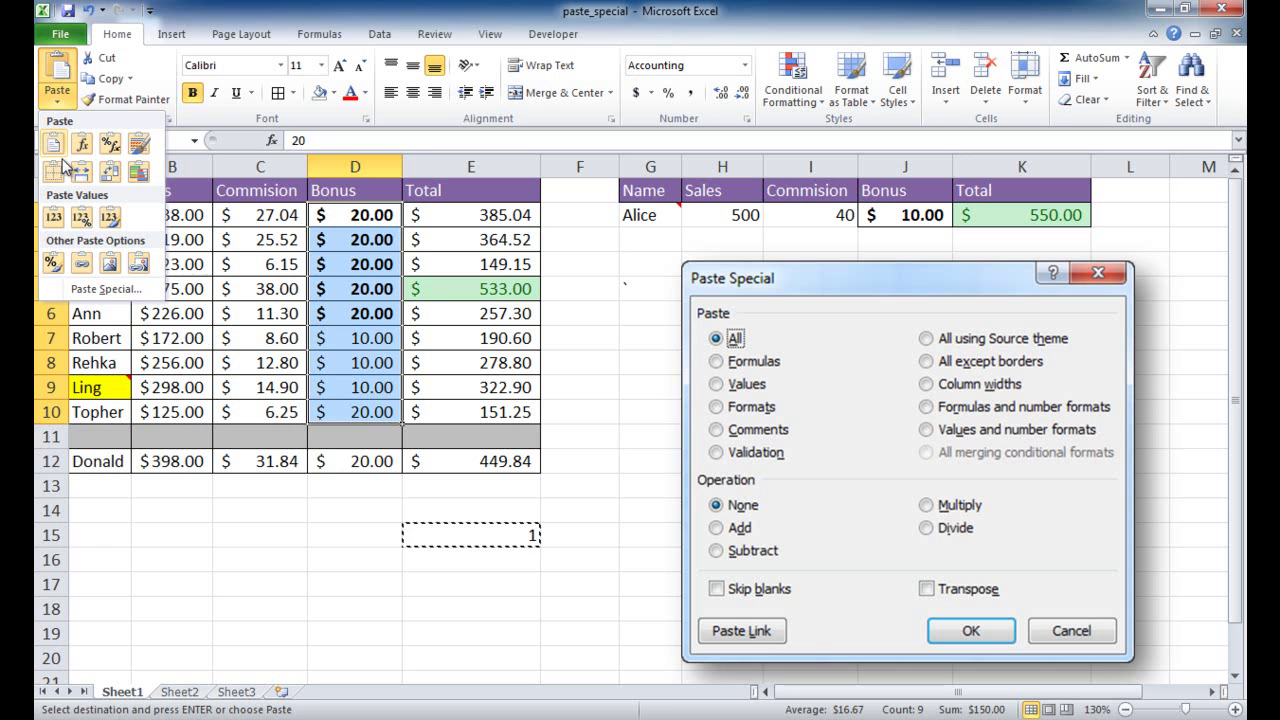
pyautogui.click(105, 290)
pyautogui.click(623, 530)
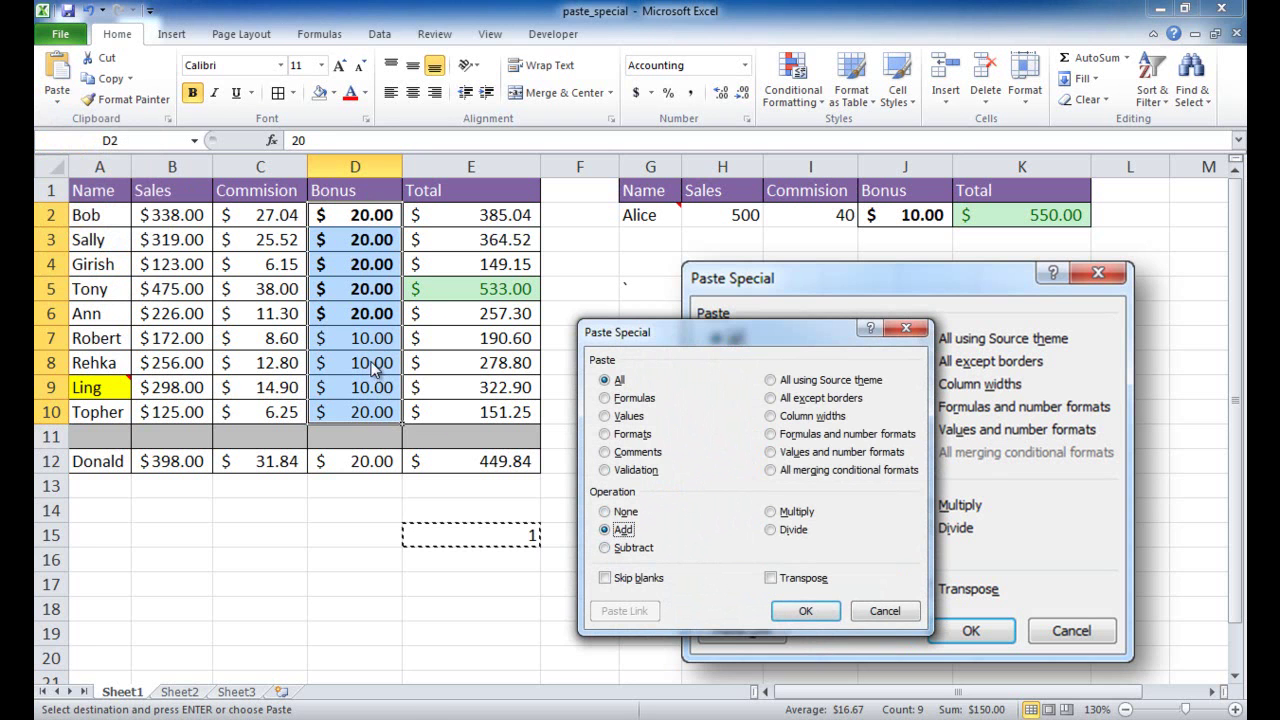
pyautogui.click(805, 610)
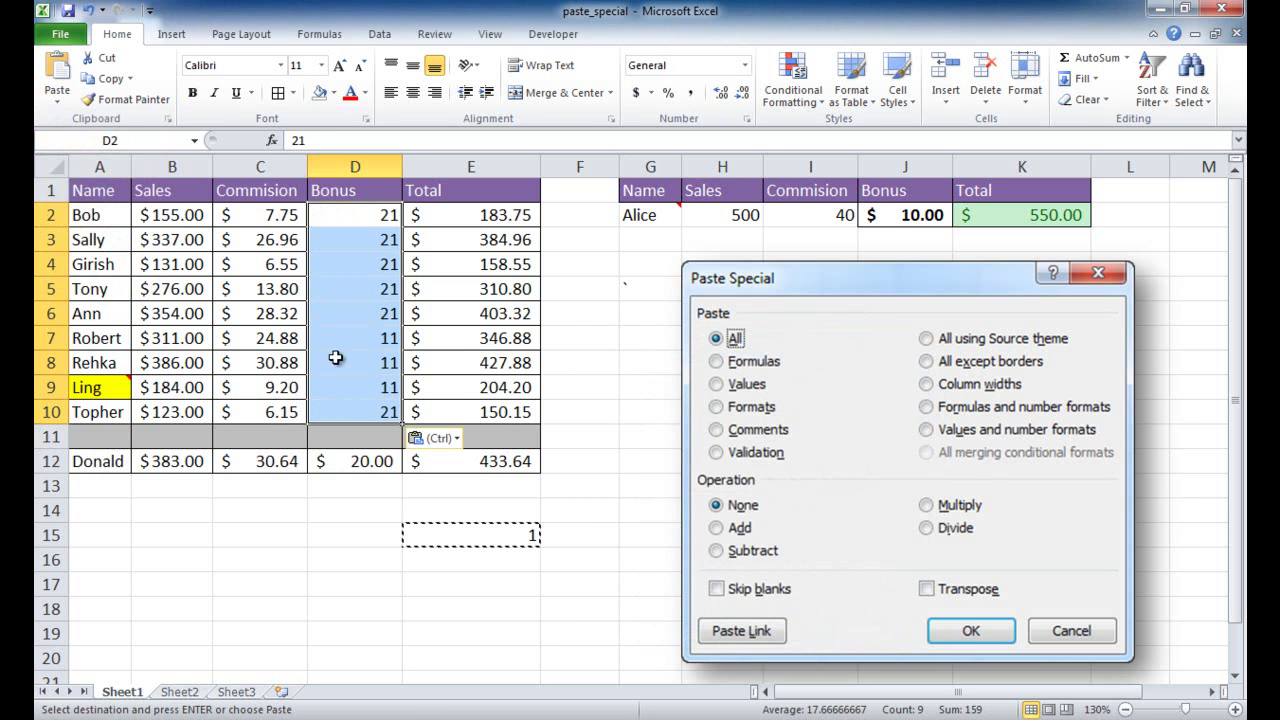
pyautogui.click(458, 612)
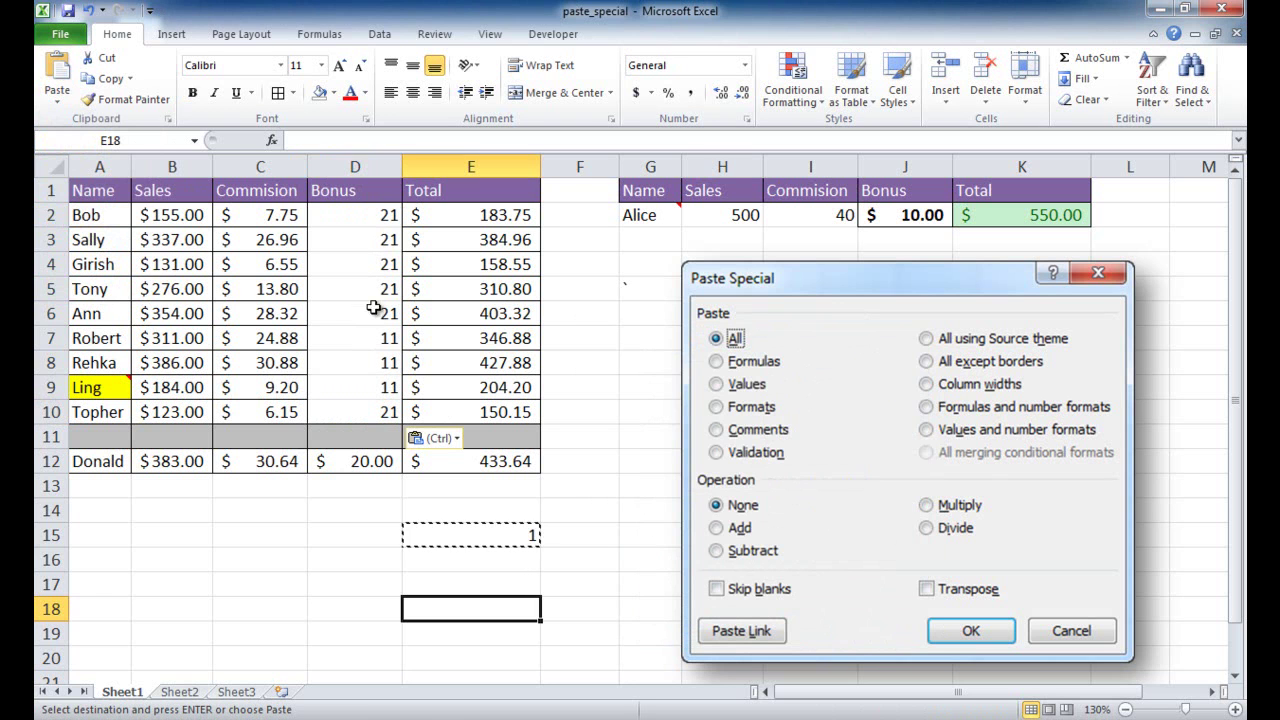
pyautogui.click(88, 10)
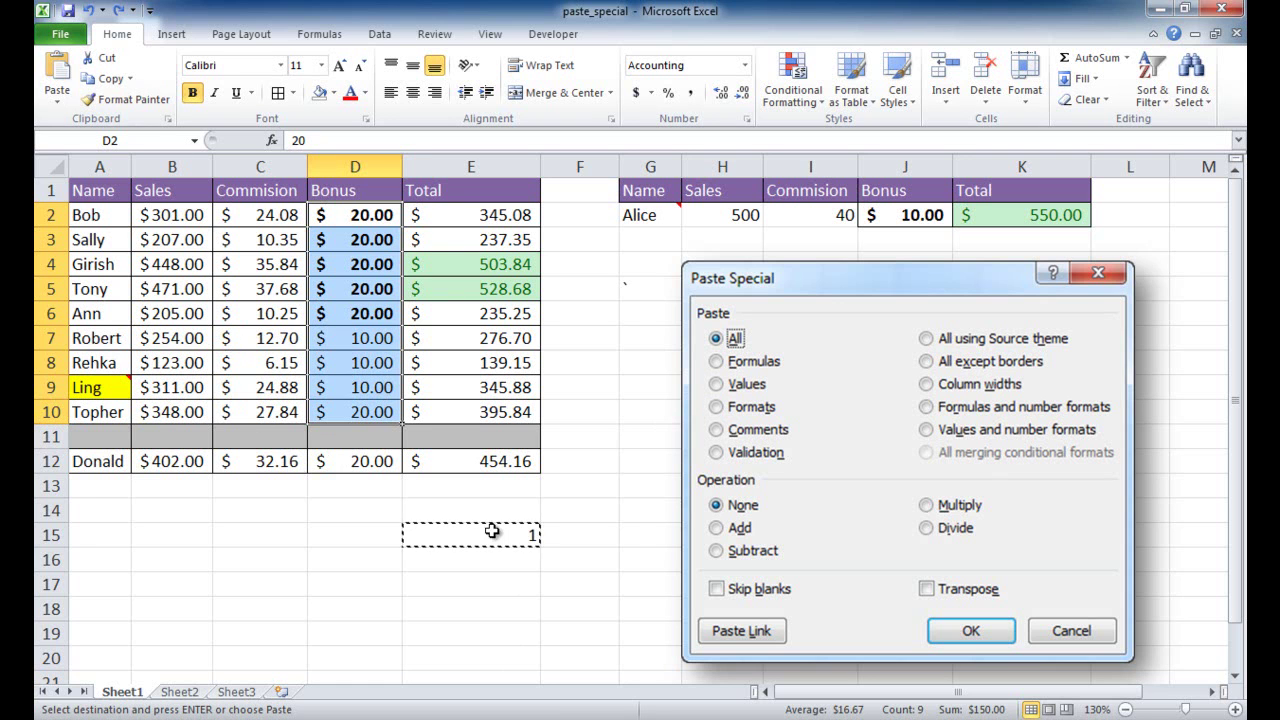
# Add the copied value of E15 to the bonuses in D2:D10 using Paste Special with Values and the Add operation.
pyautogui.click(100, 78)
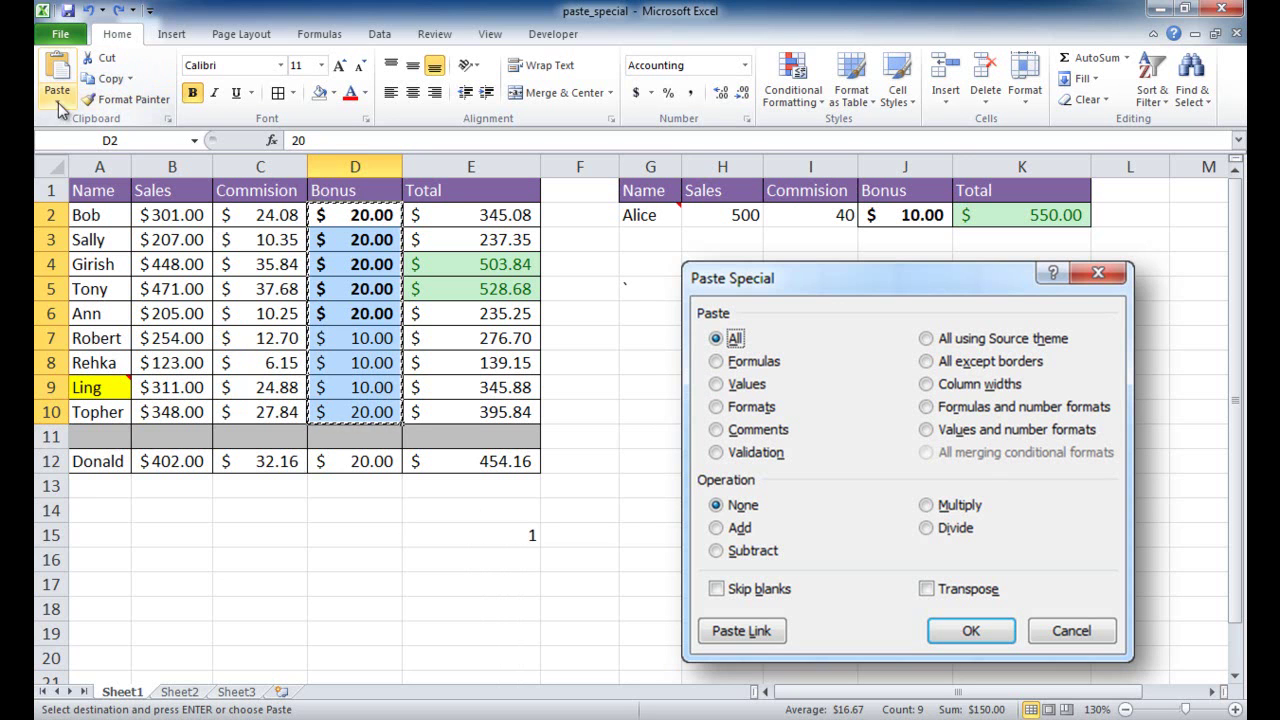
pyautogui.click(505, 532)
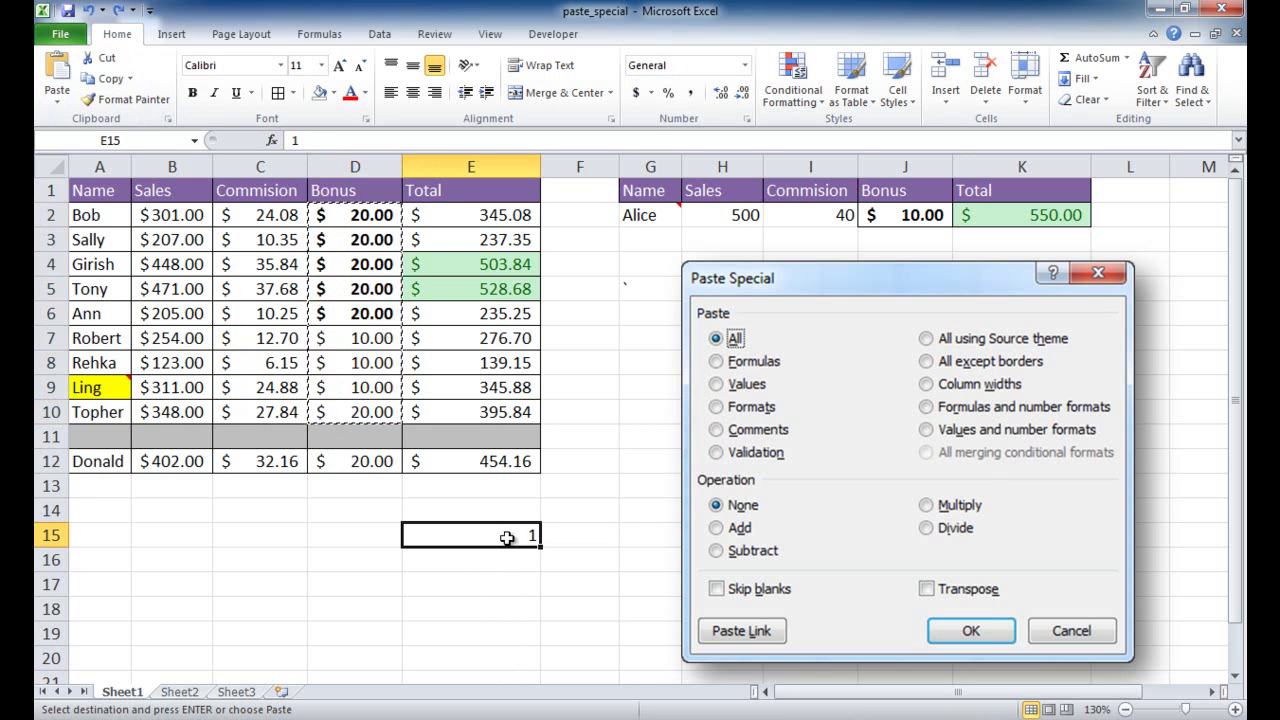
pyautogui.click(103, 78)
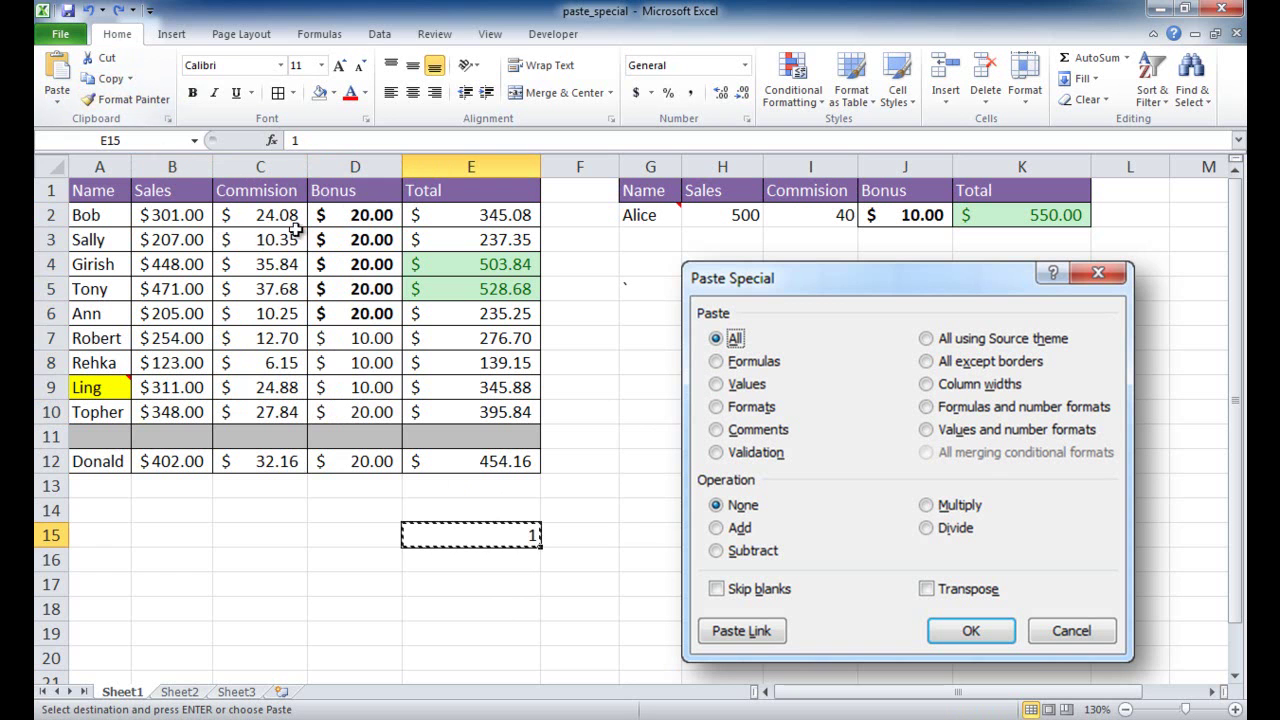
pyautogui.moveTo(345, 215); pyautogui.dragTo(366, 409)
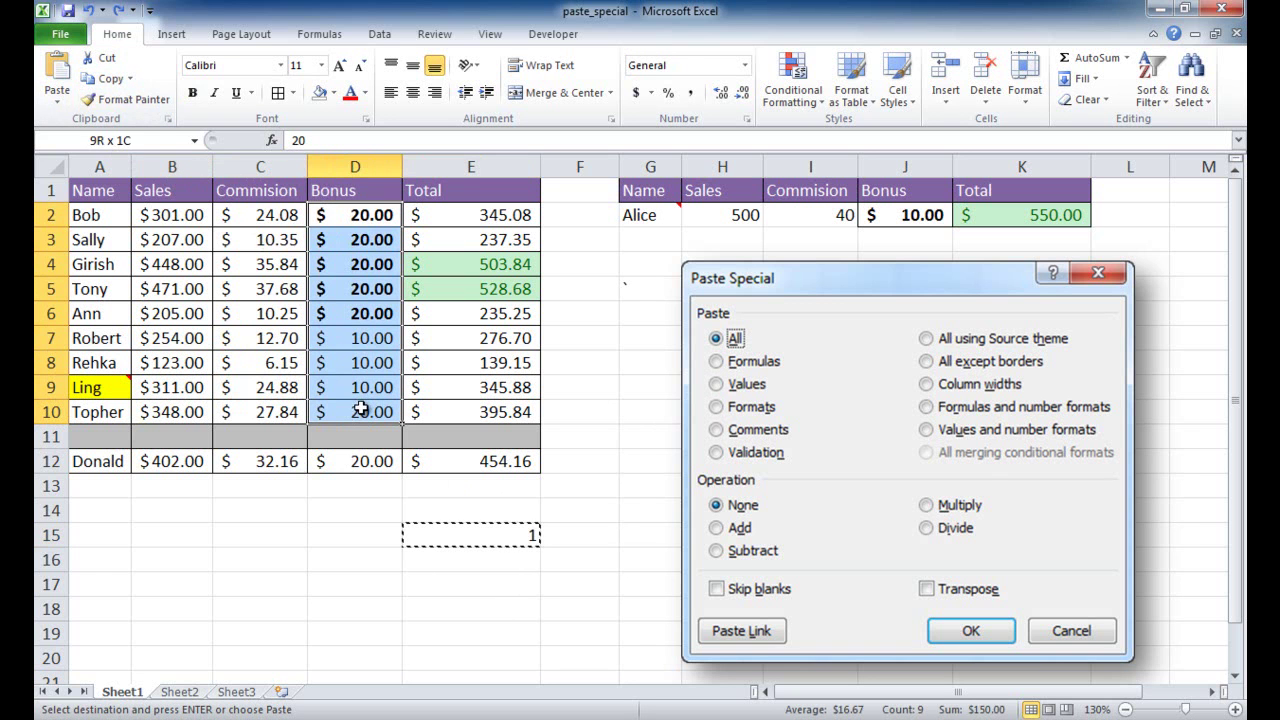
pyautogui.click(57, 105)
pyautogui.click(108, 290)
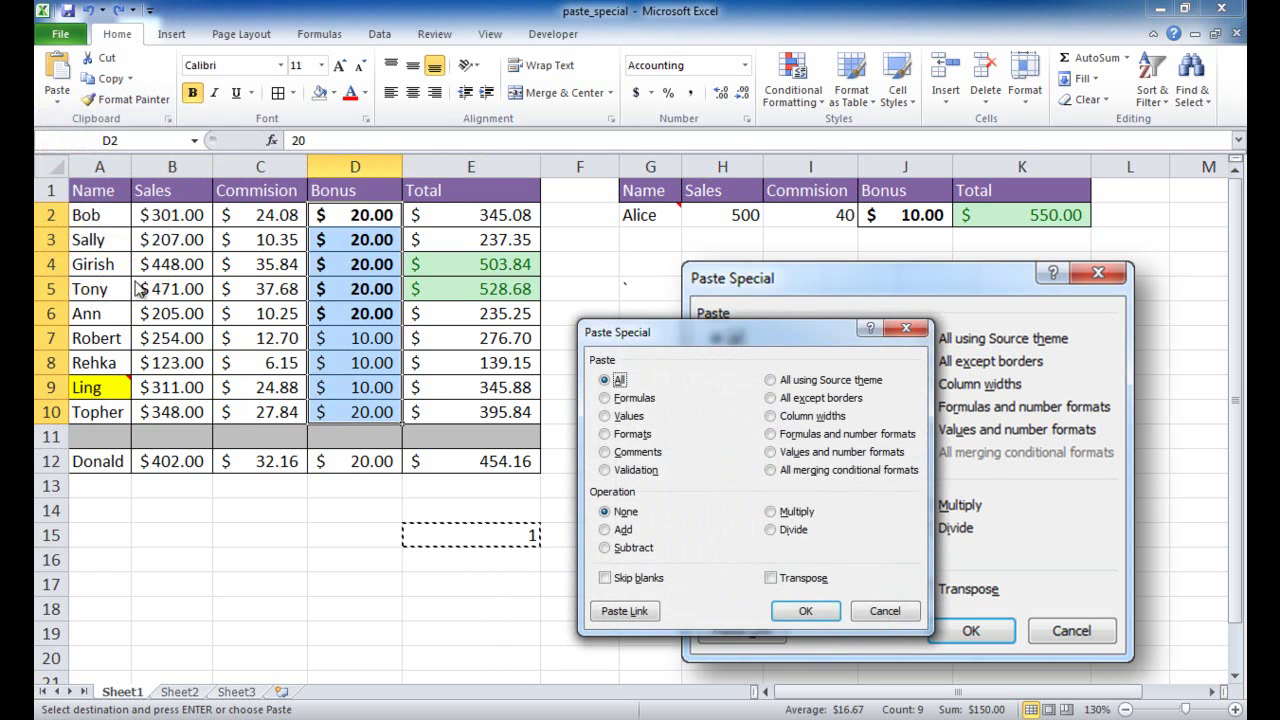
pyautogui.click(605, 530)
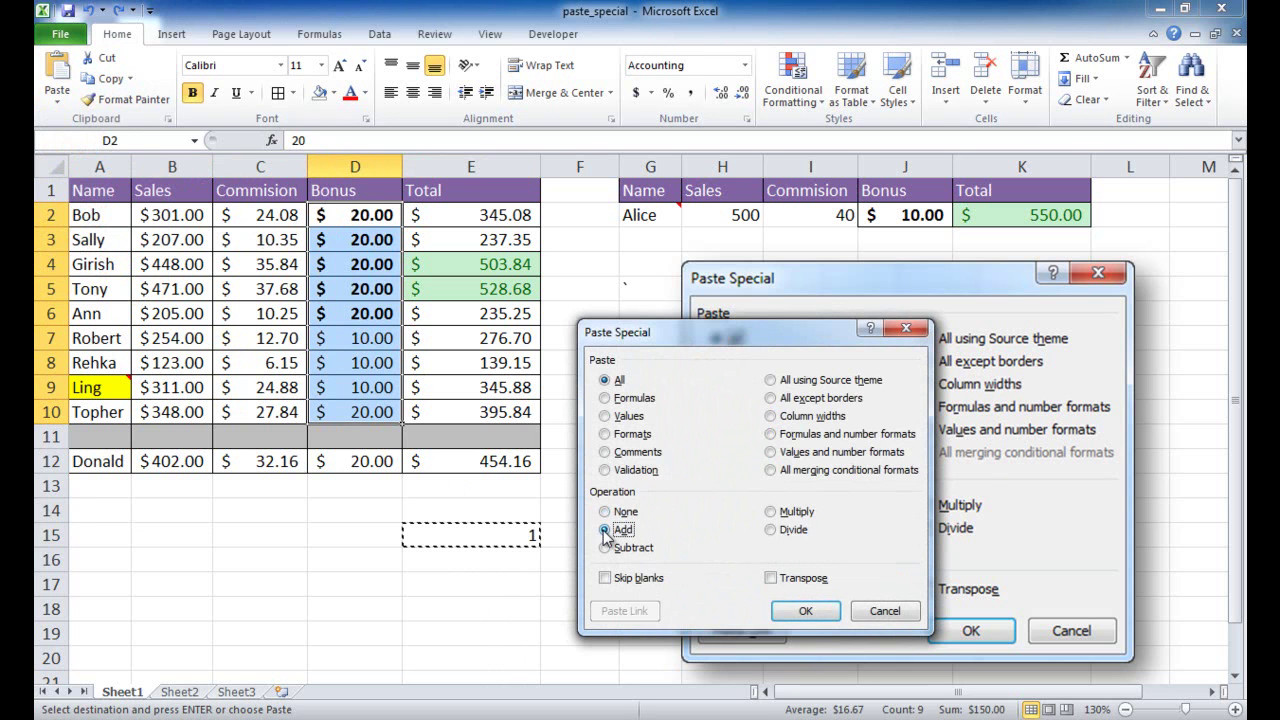
pyautogui.click(611, 417)
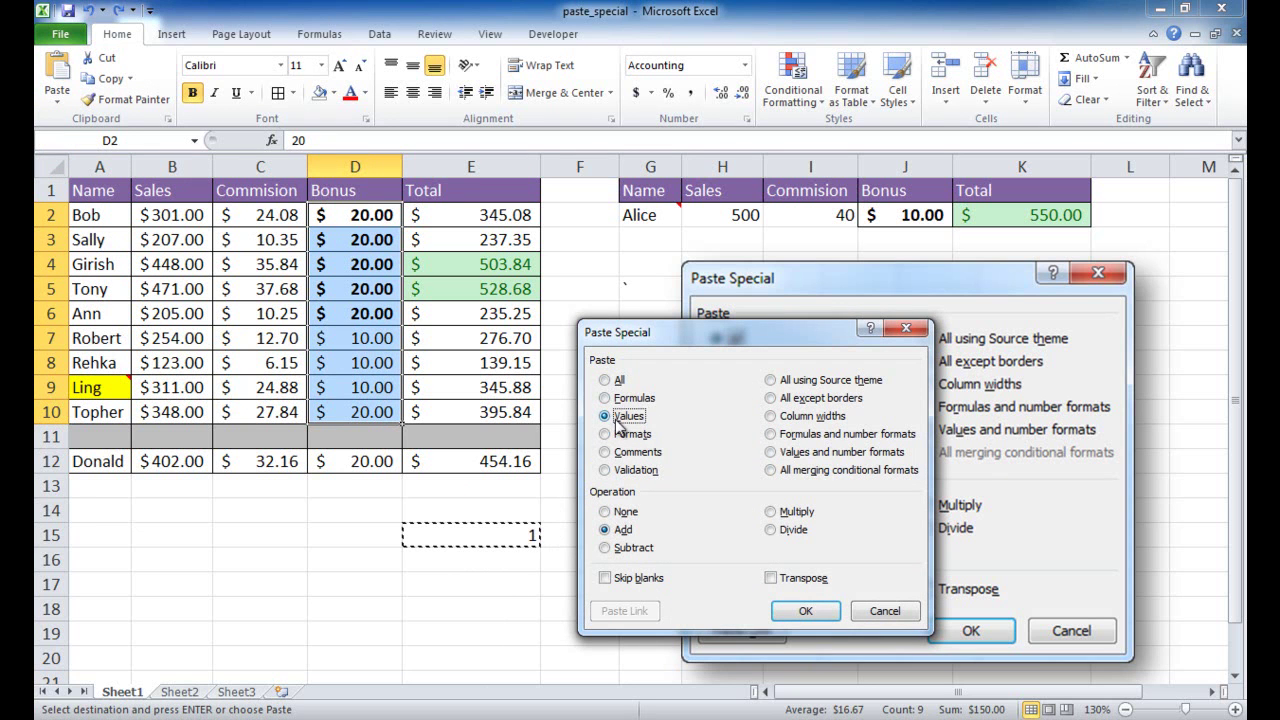
pyautogui.click(818, 618)
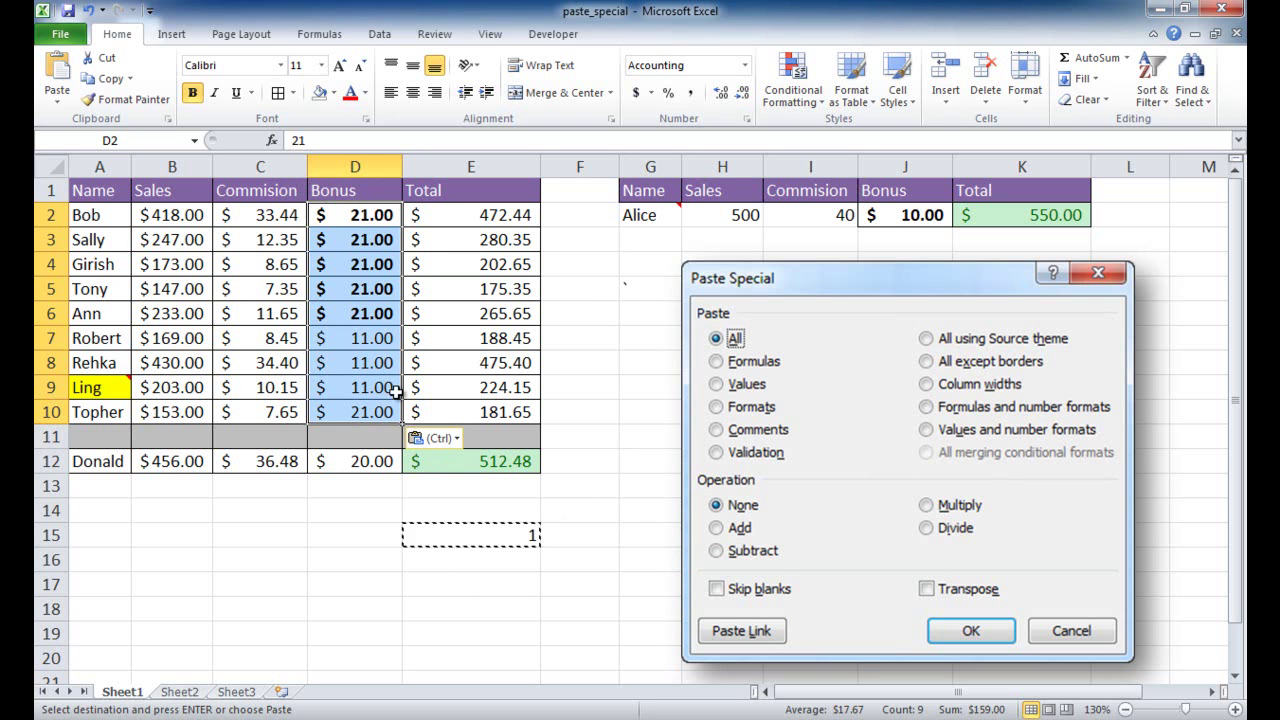
# Subtract the copied value of E15 from the bonuses in D2:D10 using Paste Special with Values and Subtract.
pyautogui.click(490, 534)
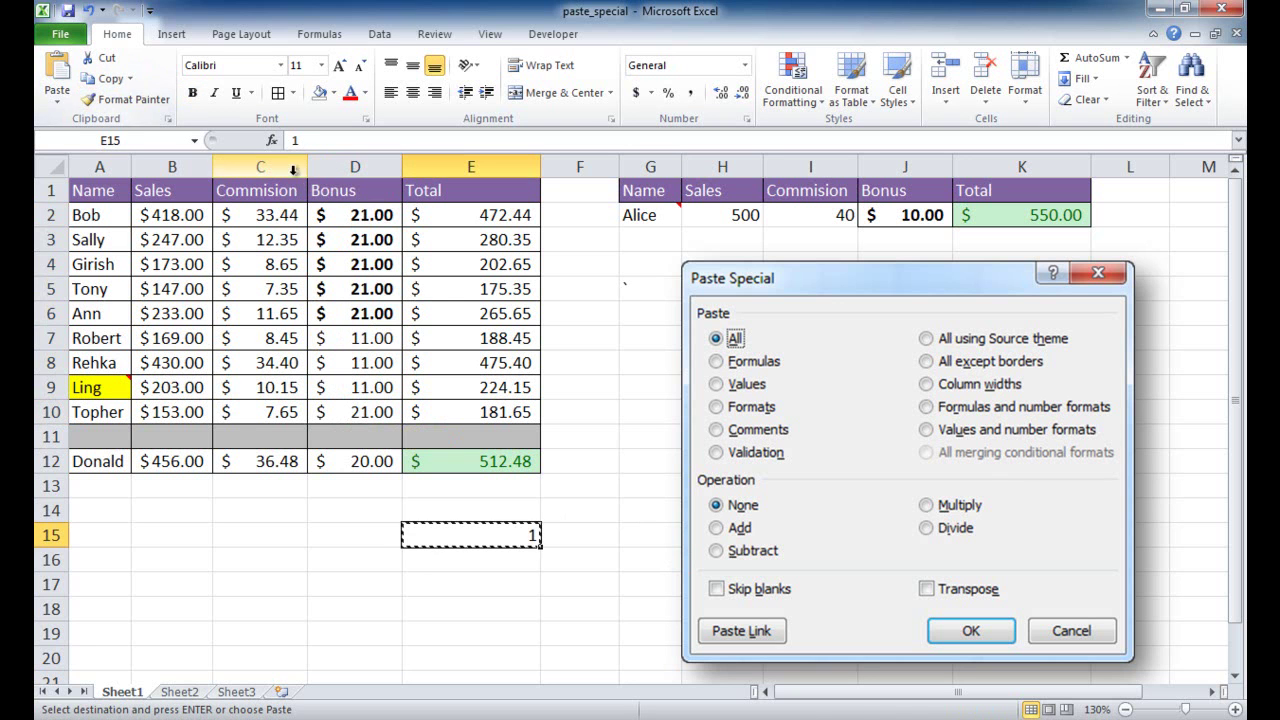
pyautogui.moveTo(355, 212); pyautogui.dragTo(353, 410)
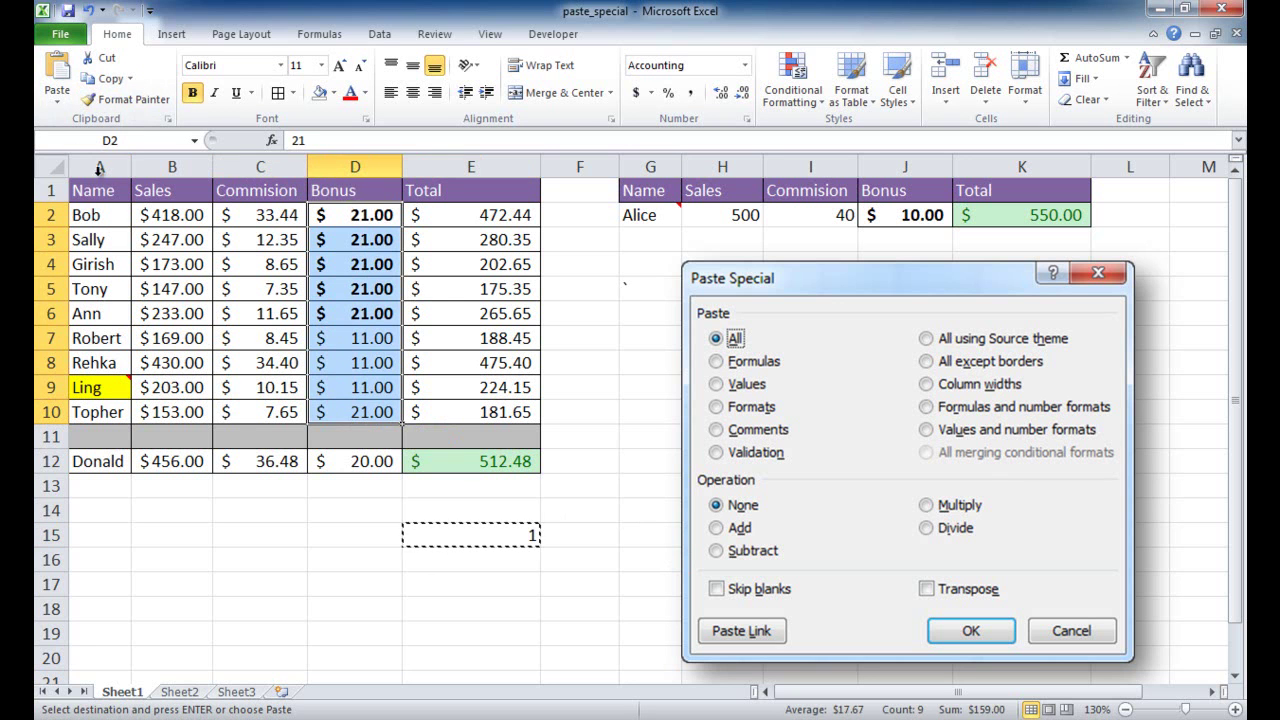
pyautogui.click(57, 100)
pyautogui.click(105, 289)
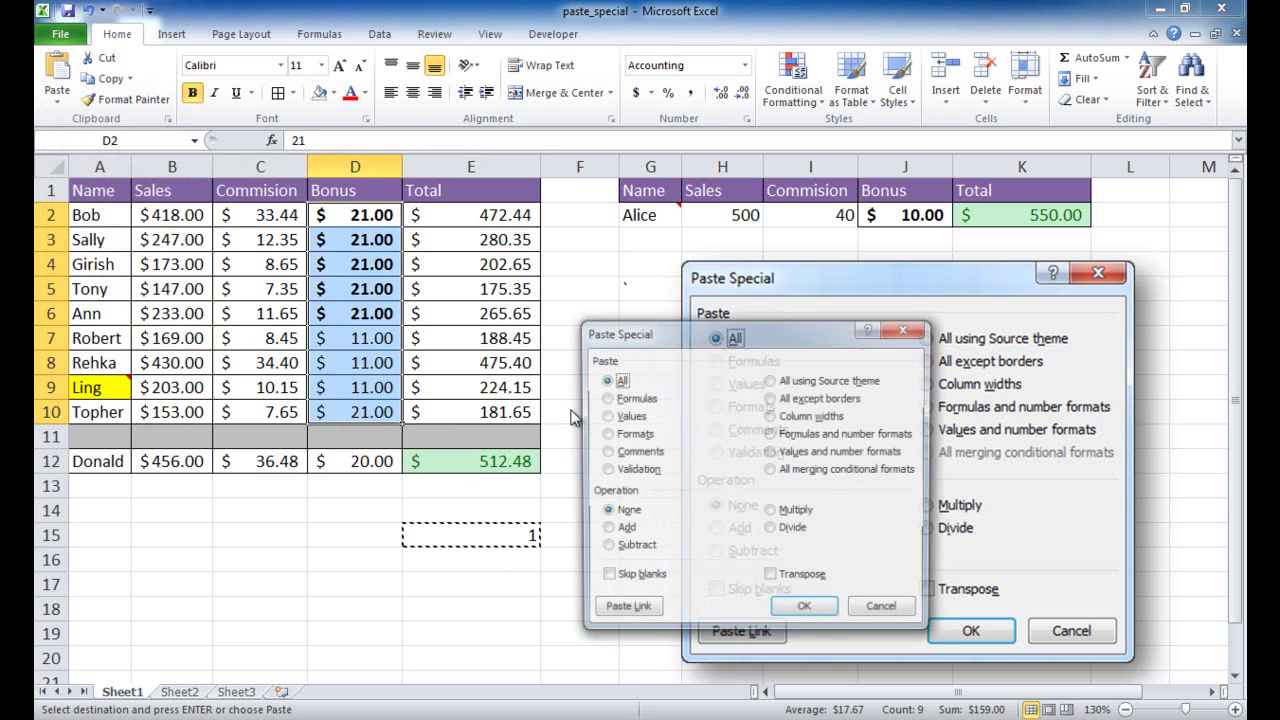
pyautogui.click(606, 416)
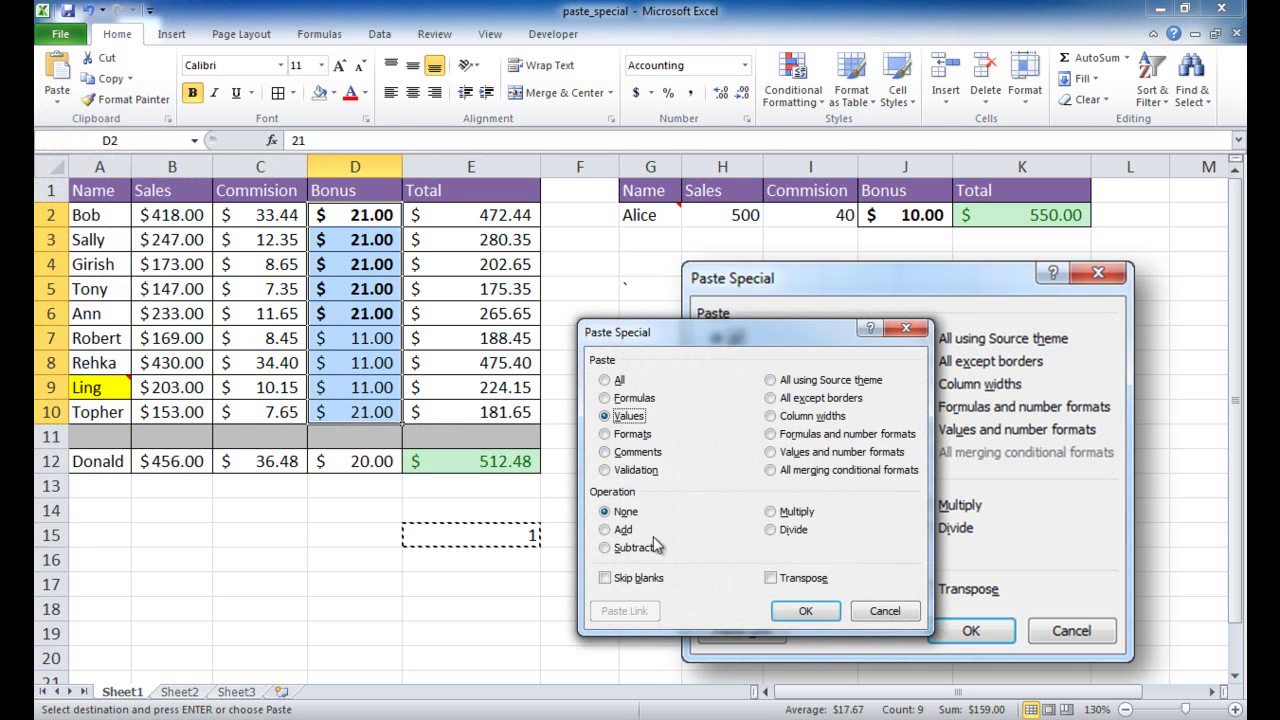
pyautogui.click(605, 548)
pyautogui.click(806, 609)
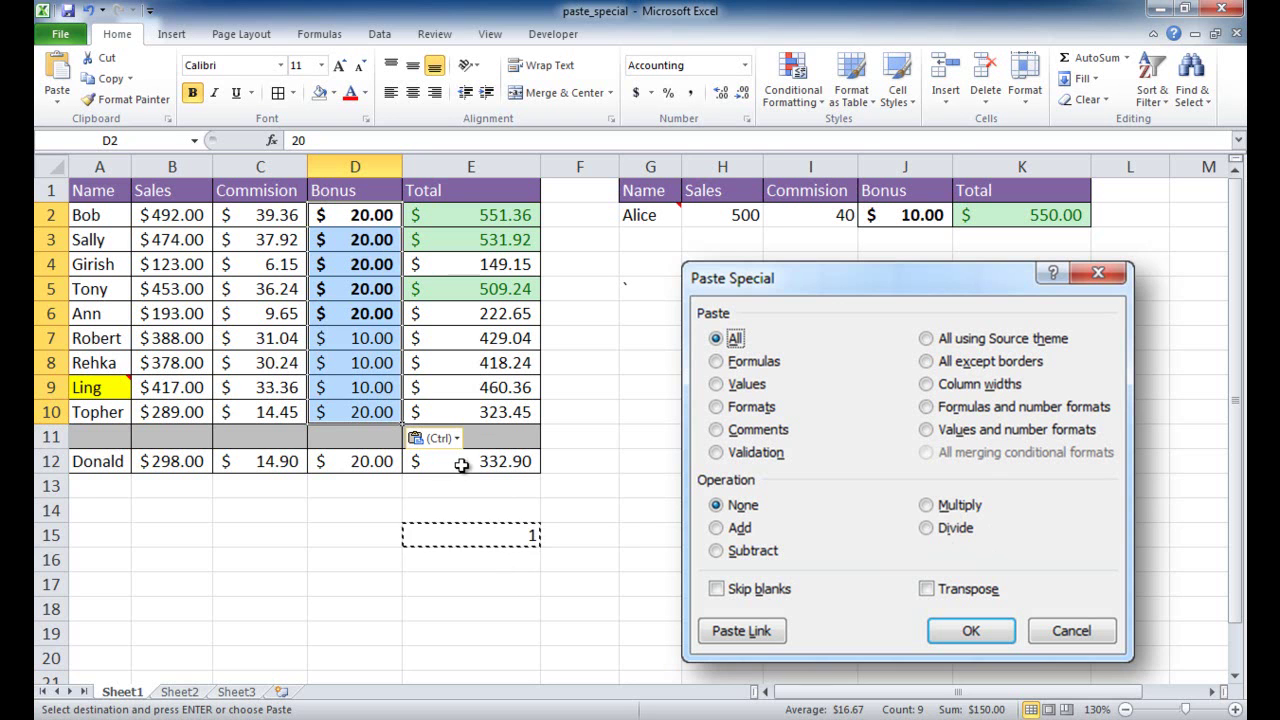
# Replace the value in cell E15 with 1.1.
pyautogui.click(507, 536)
pyautogui.write('.')
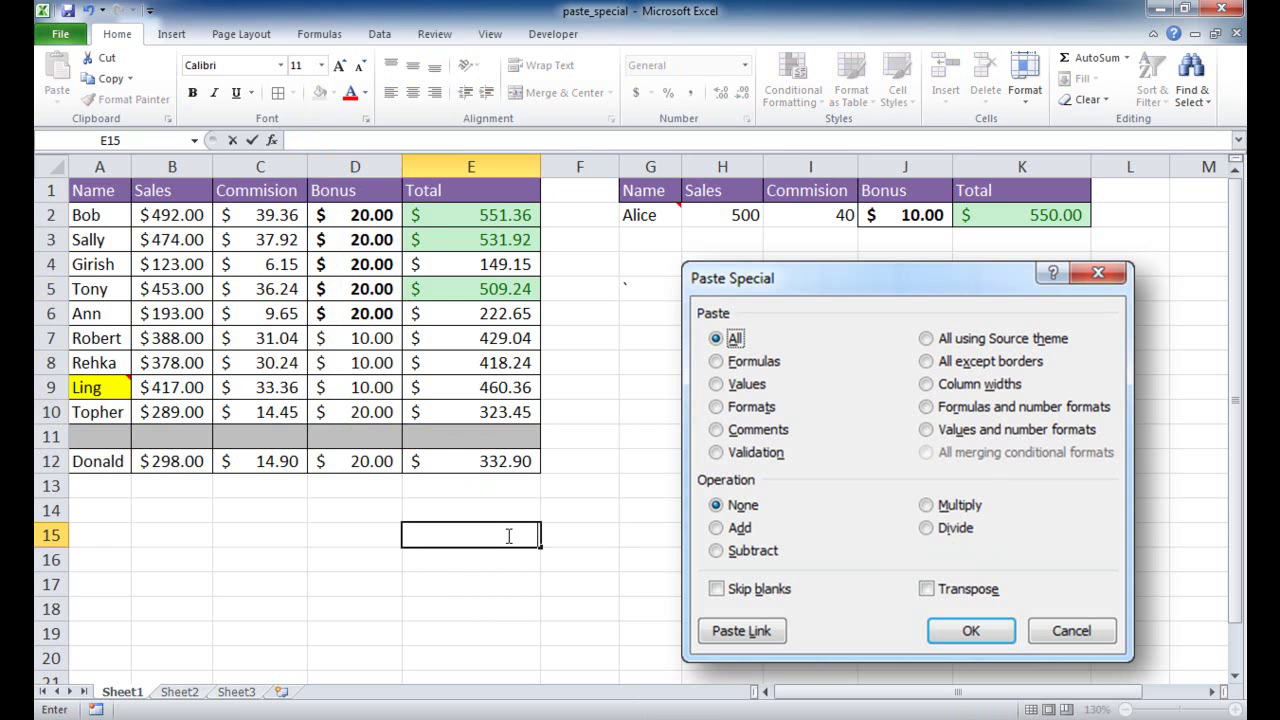
pyautogui.write('1.1')
pyautogui.press('Return')
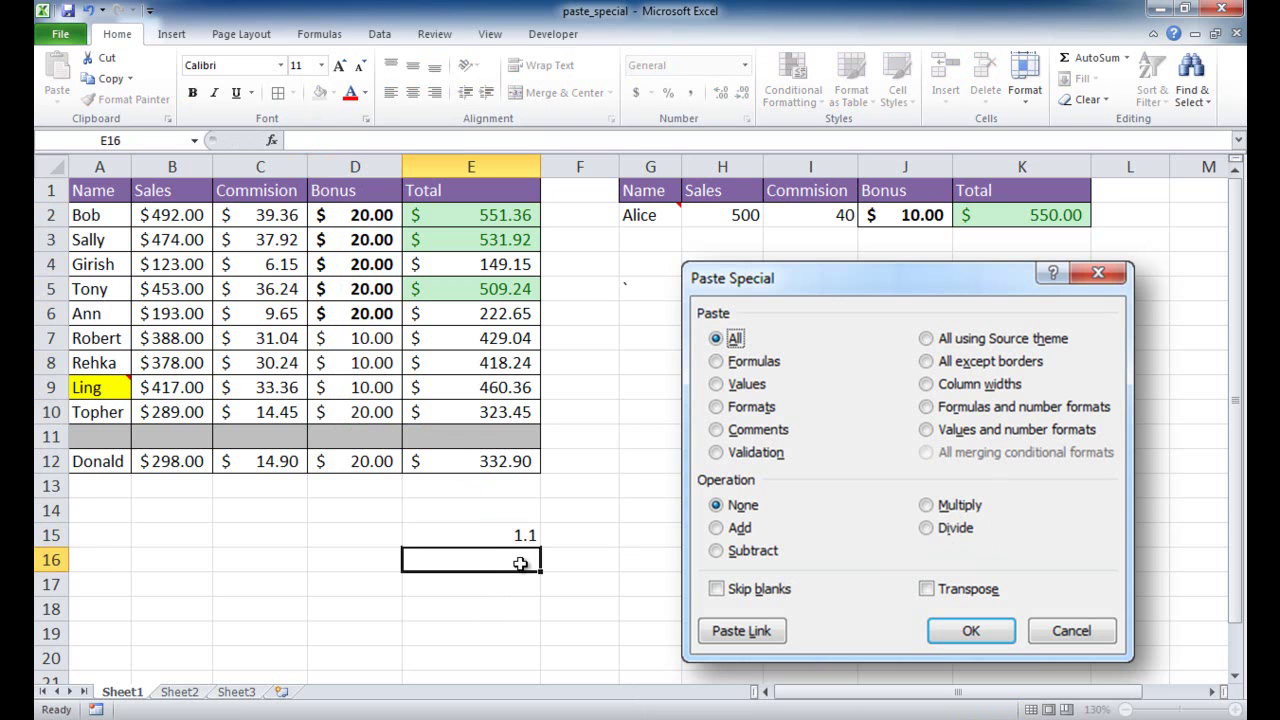
# Try multiplying the bonuses in D2:D10 by the copied E15 value using Paste Special with All and Multiply, then undo it.
pyautogui.click(515, 536)
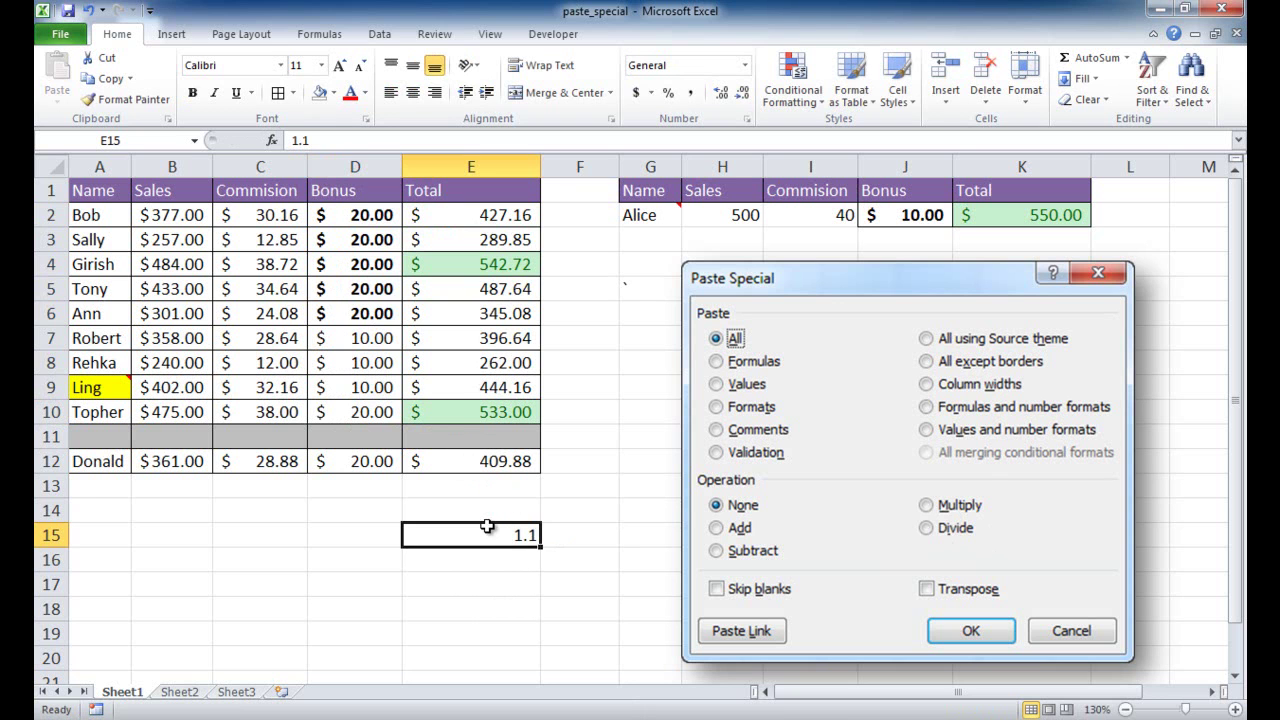
pyautogui.moveTo(358, 215); pyautogui.dragTo(352, 406)
pyautogui.click(478, 530)
pyautogui.click(105, 78)
pyautogui.moveTo(375, 214); pyautogui.dragTo(360, 412)
pyautogui.click(57, 97)
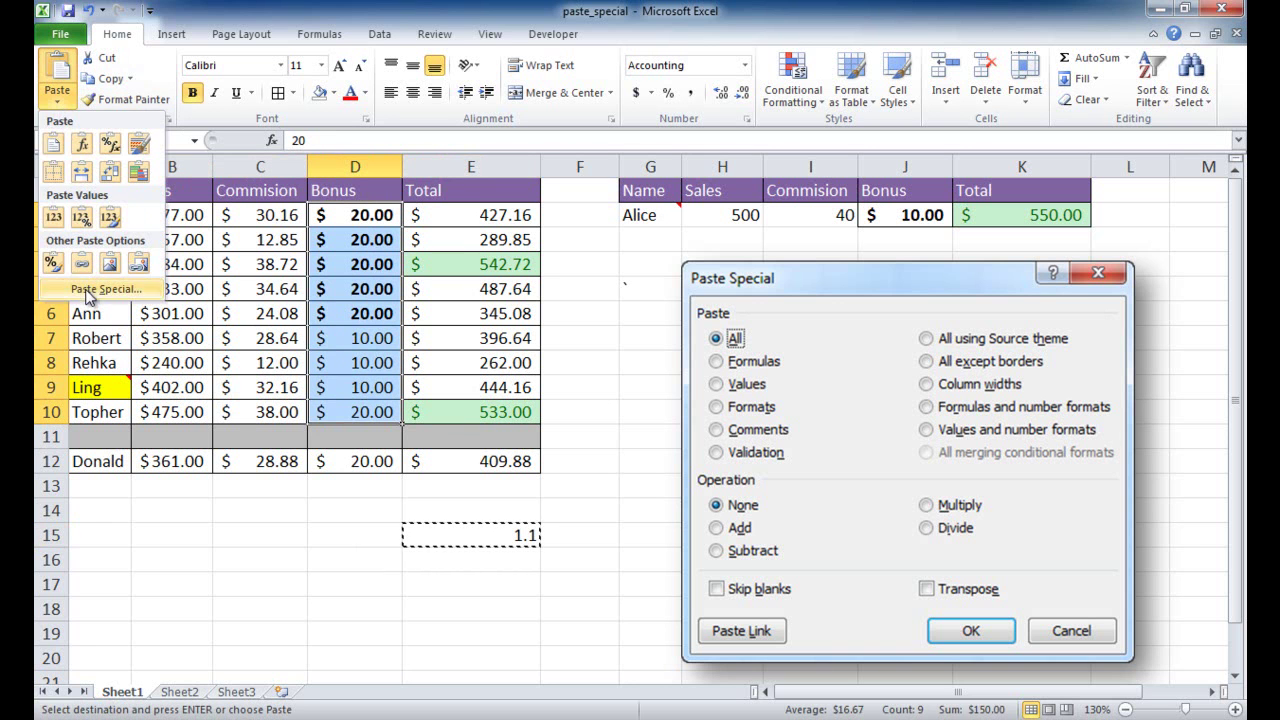
pyautogui.click(100, 289)
pyautogui.click(771, 513)
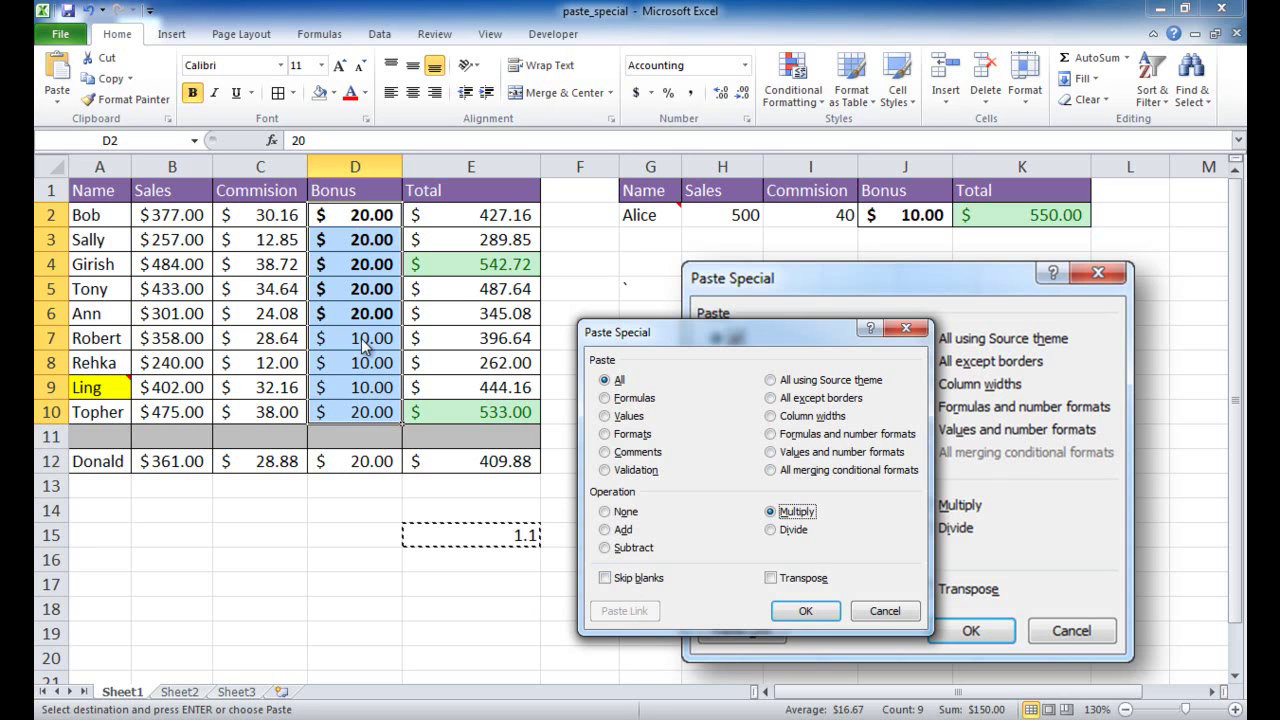
pyautogui.click(818, 613)
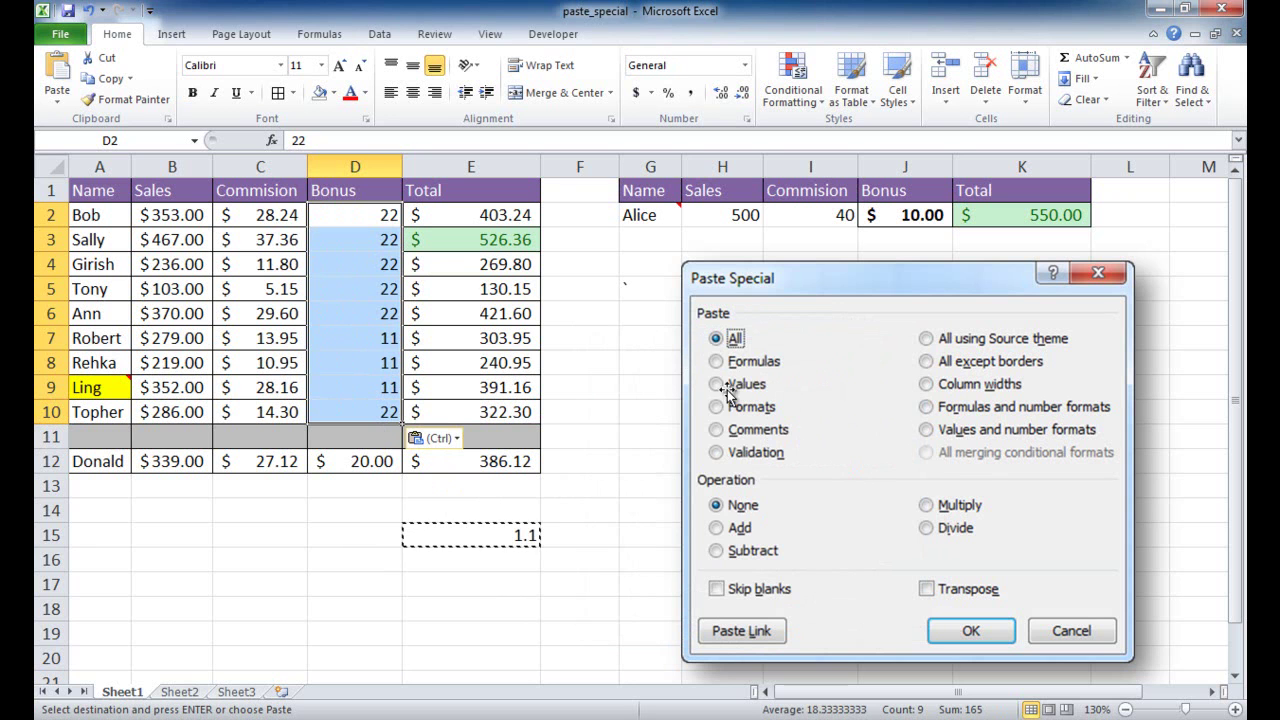
pyautogui.click(88, 12)
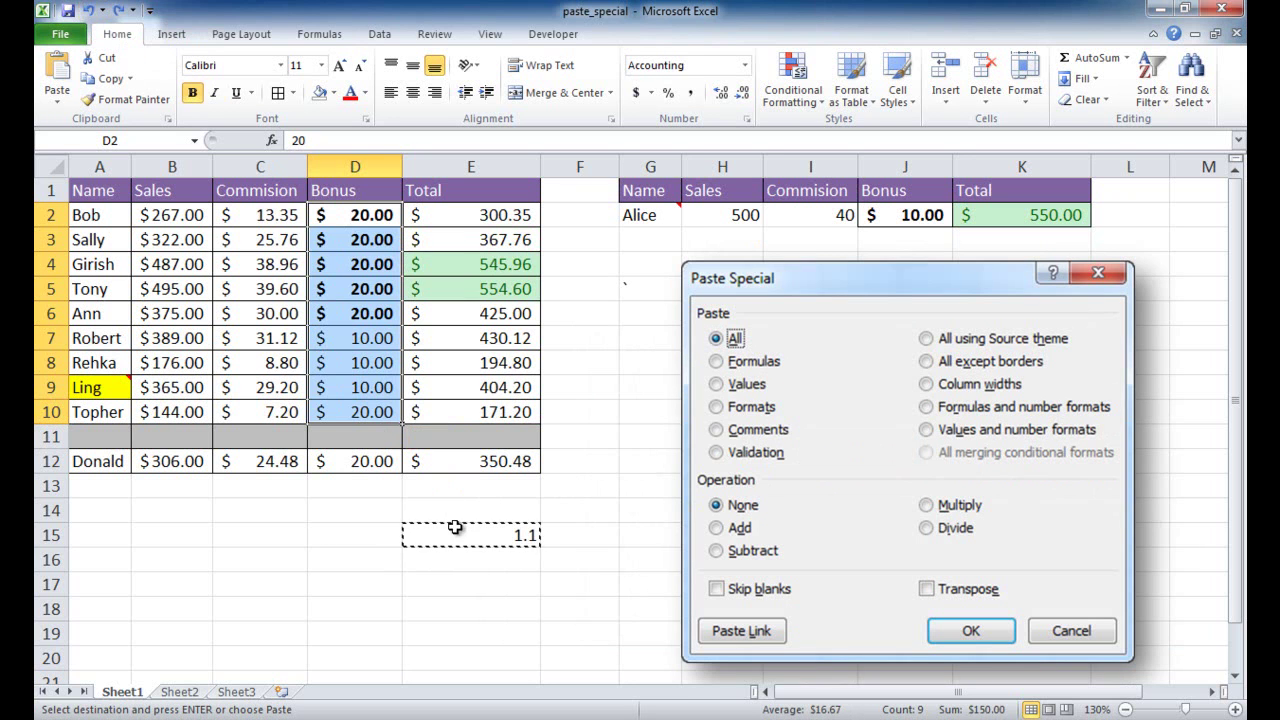
pyautogui.click(455, 527)
pyautogui.click(57, 101)
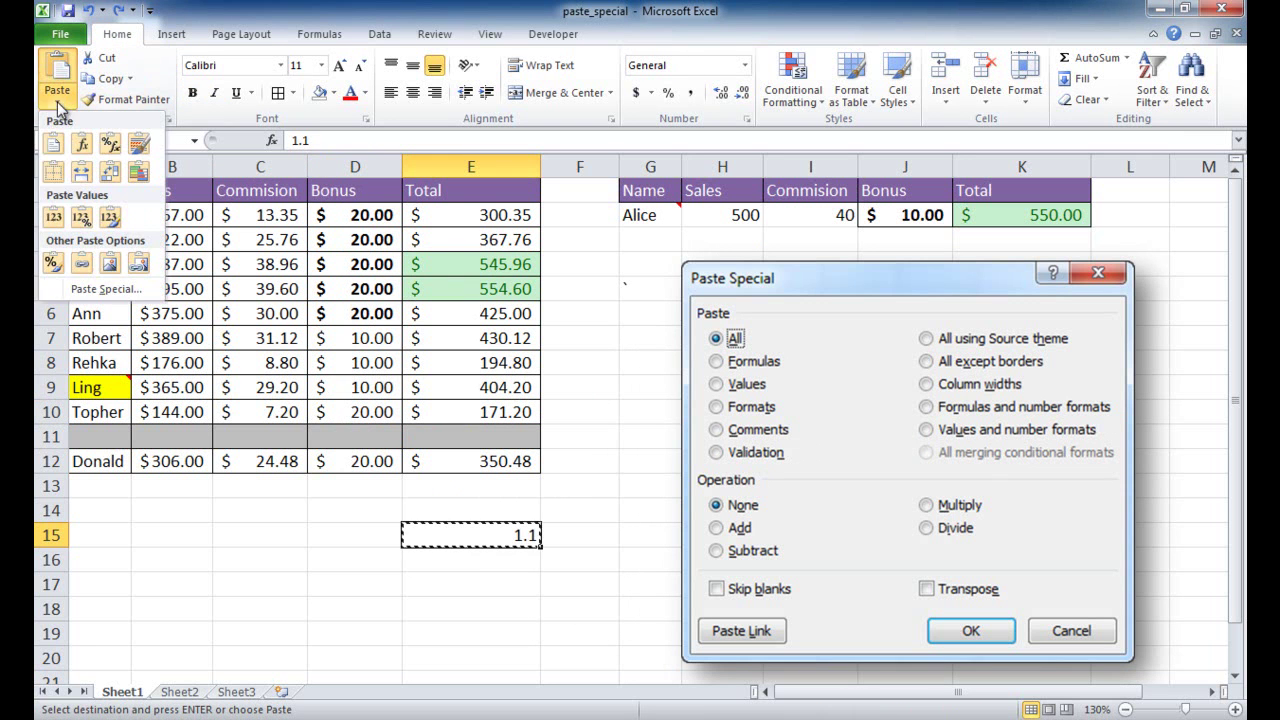
pyautogui.click(90, 289)
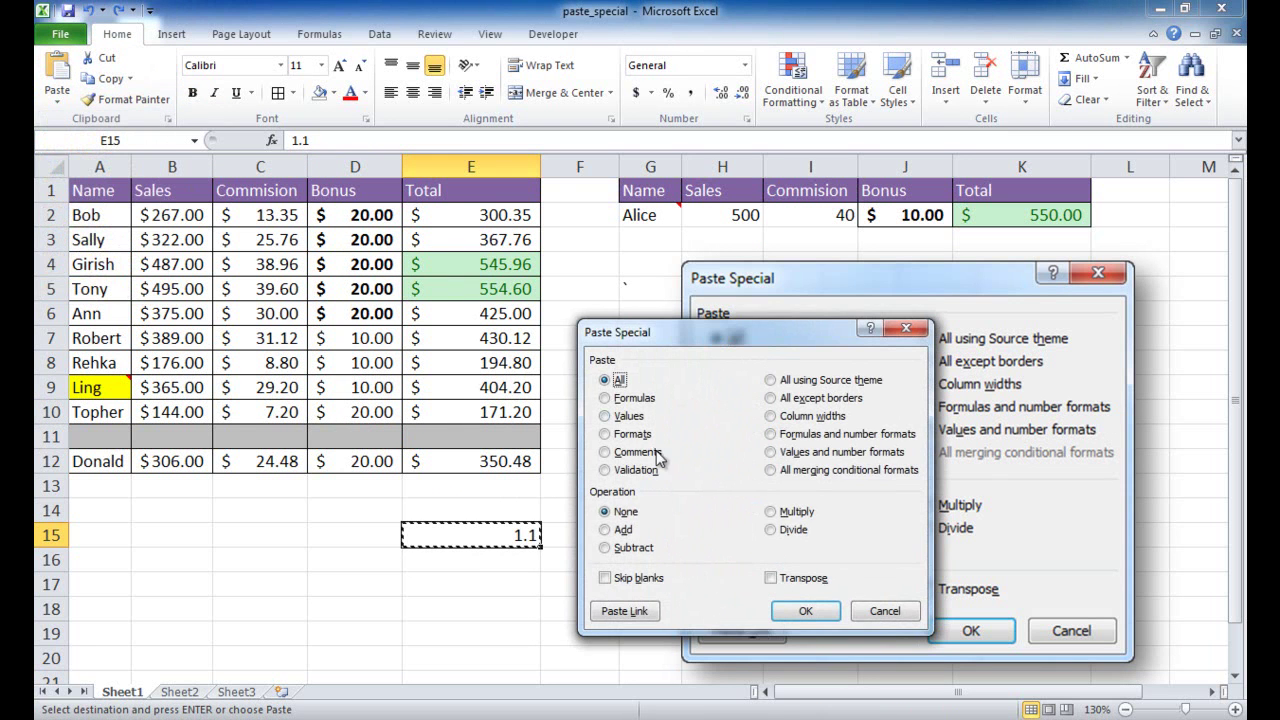
pyautogui.click(606, 417)
pyautogui.click(771, 512)
pyautogui.click(820, 617)
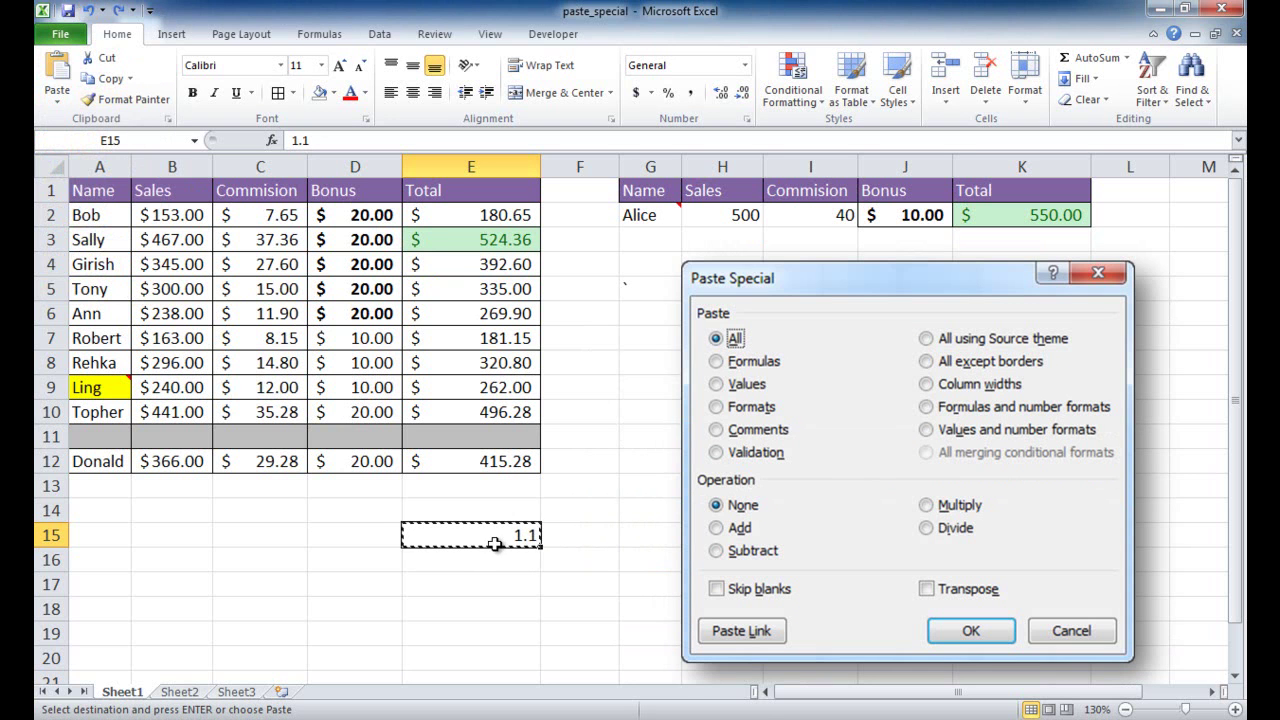
# Multiply the bonuses in D2:D10 by the copied 1.1 using Paste Special with Values and the Multiply operation.
pyautogui.moveTo(349, 214); pyautogui.dragTo(366, 410)
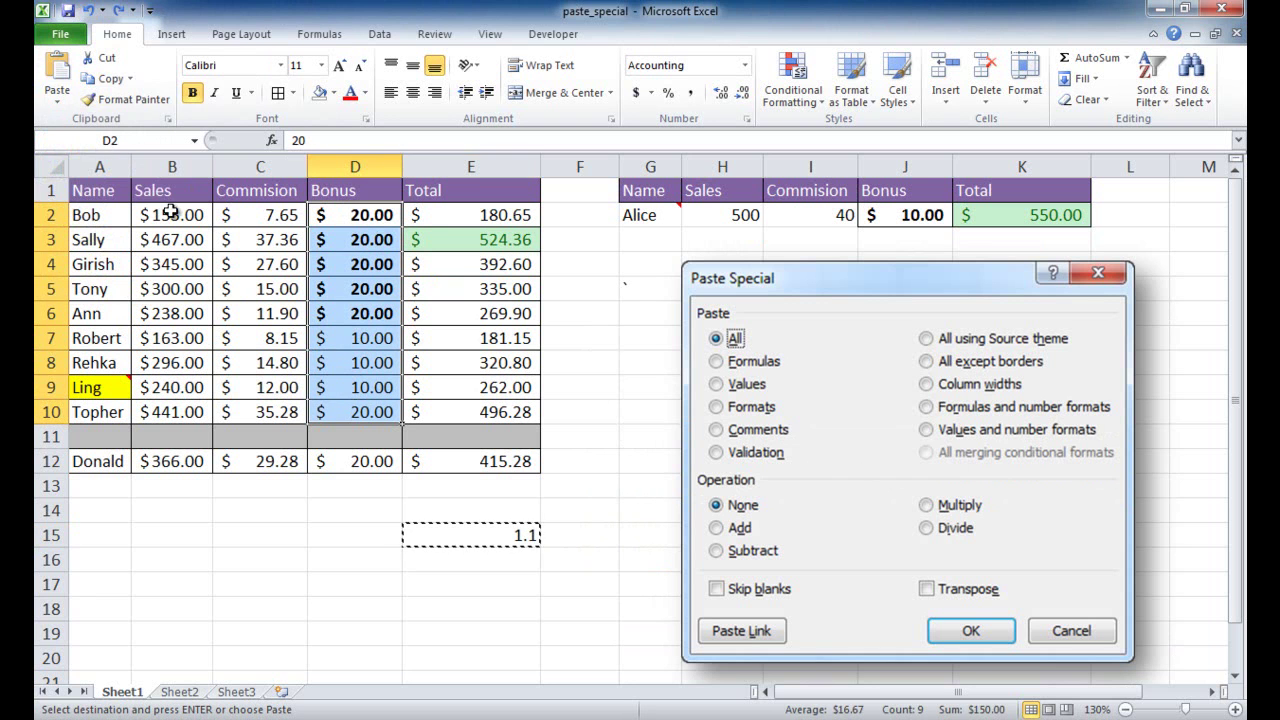
pyautogui.click(57, 95)
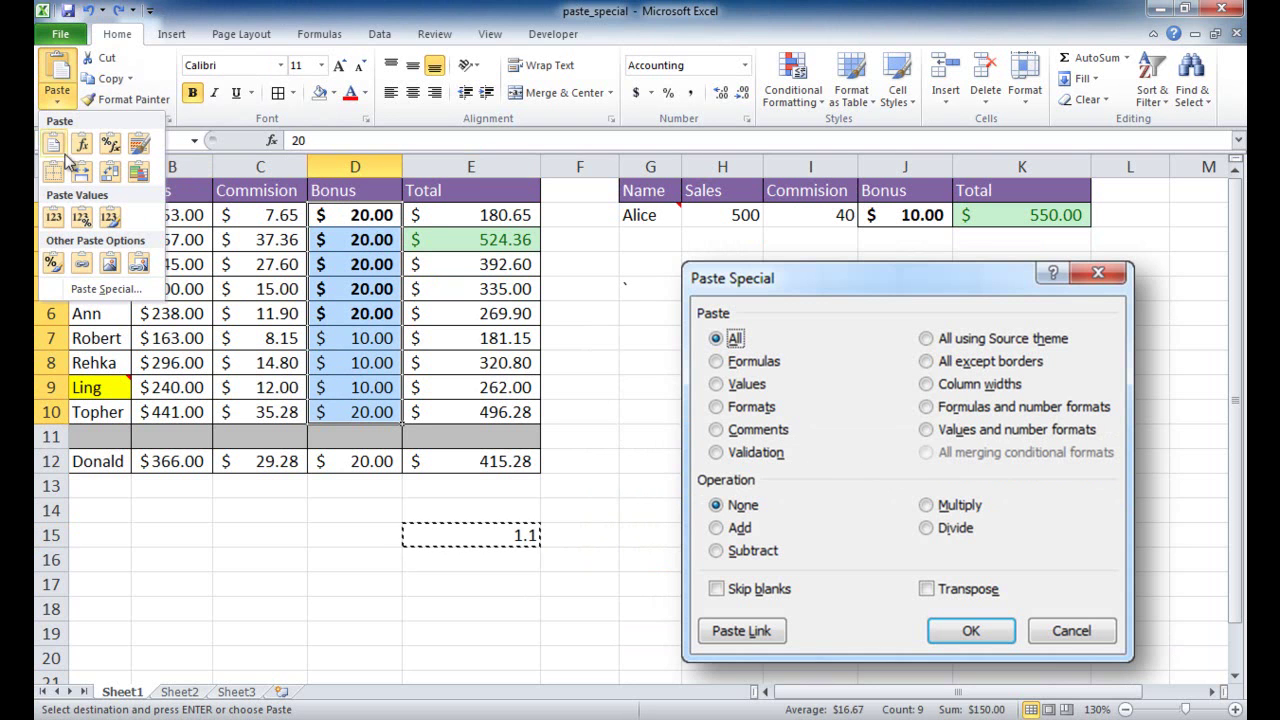
pyautogui.click(86, 287)
pyautogui.click(605, 416)
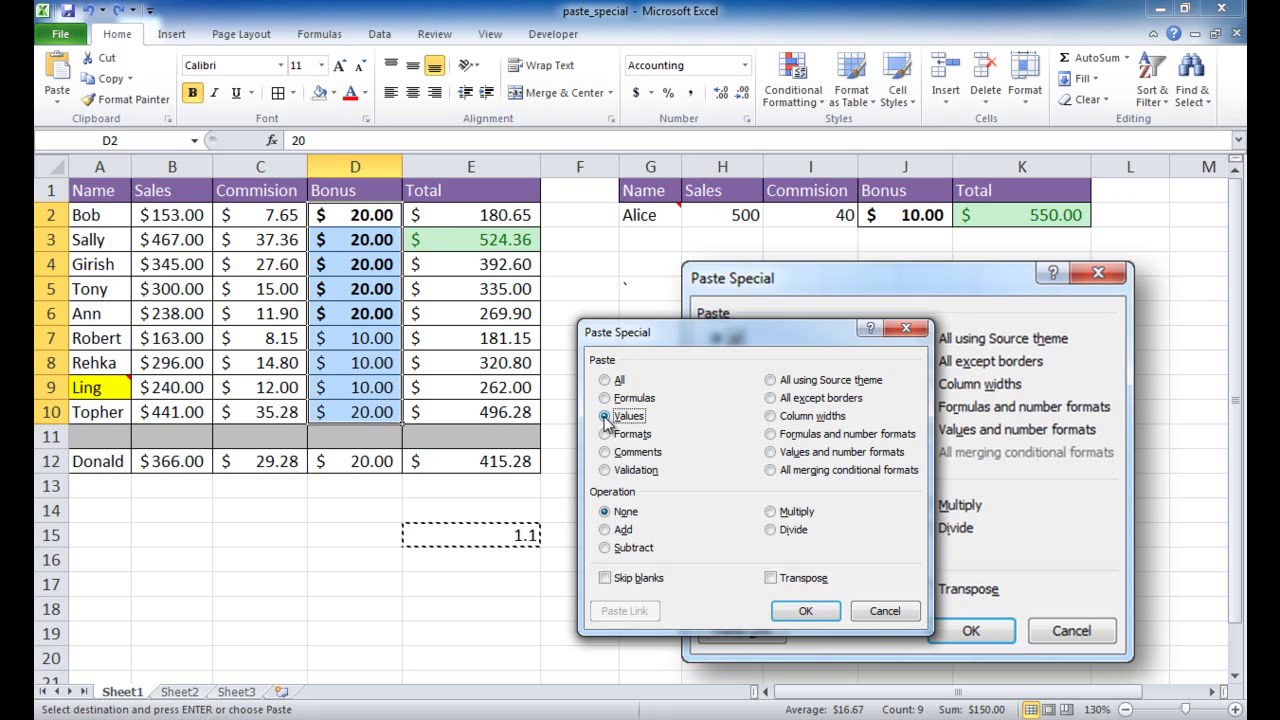
pyautogui.click(771, 511)
pyautogui.click(805, 611)
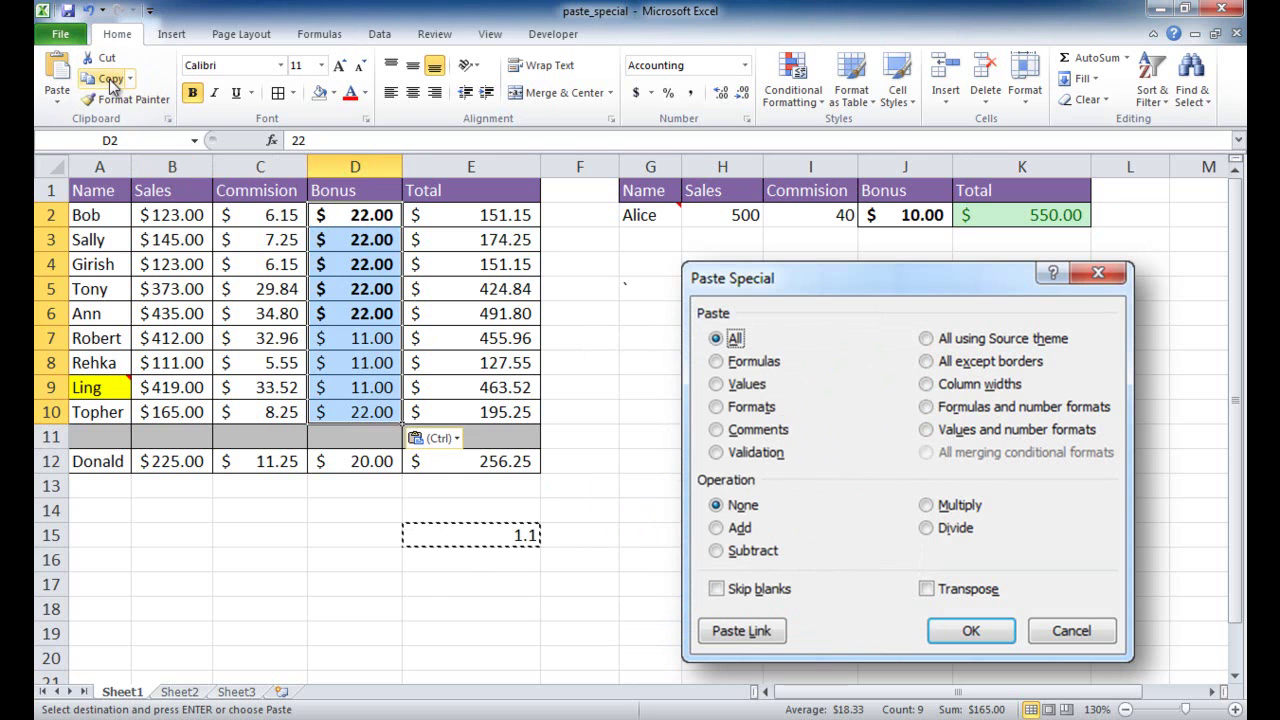
# Copy E15 and divide the bonuses in D2:D10 by it using Paste Special with Values and the Divide operation.
pyautogui.click(504, 539)
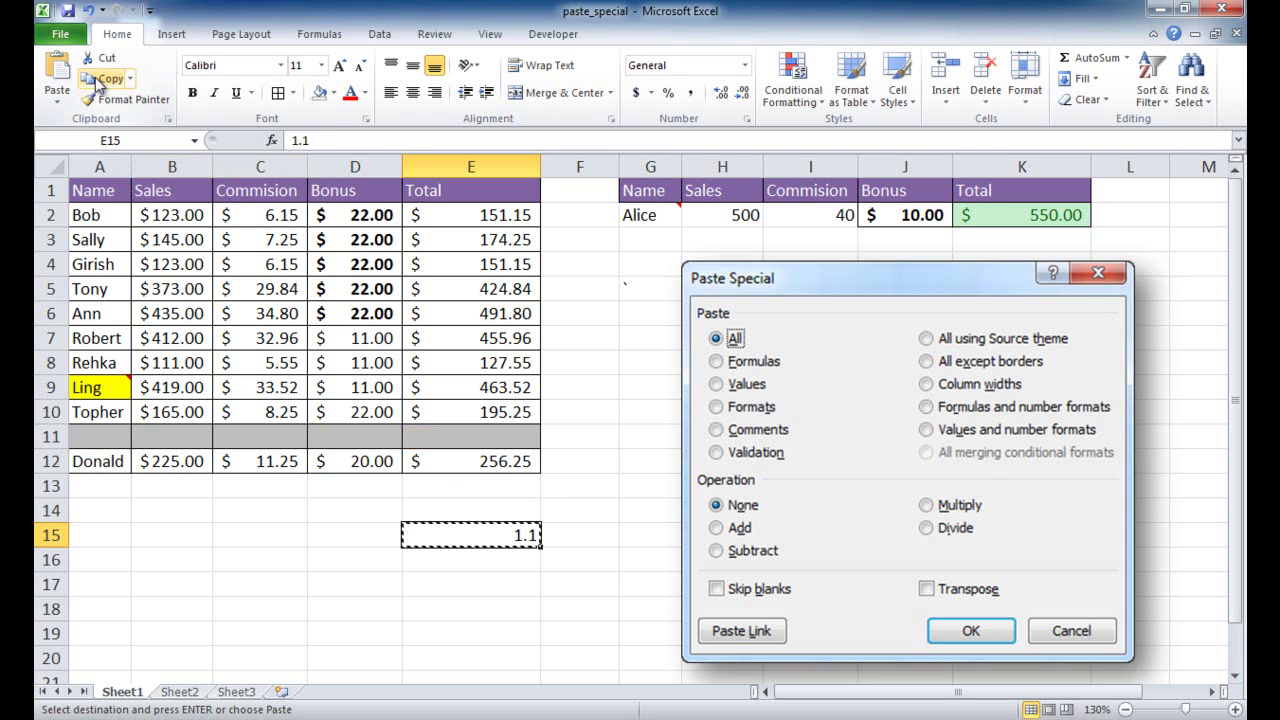
pyautogui.moveTo(370, 215); pyautogui.dragTo(360, 402)
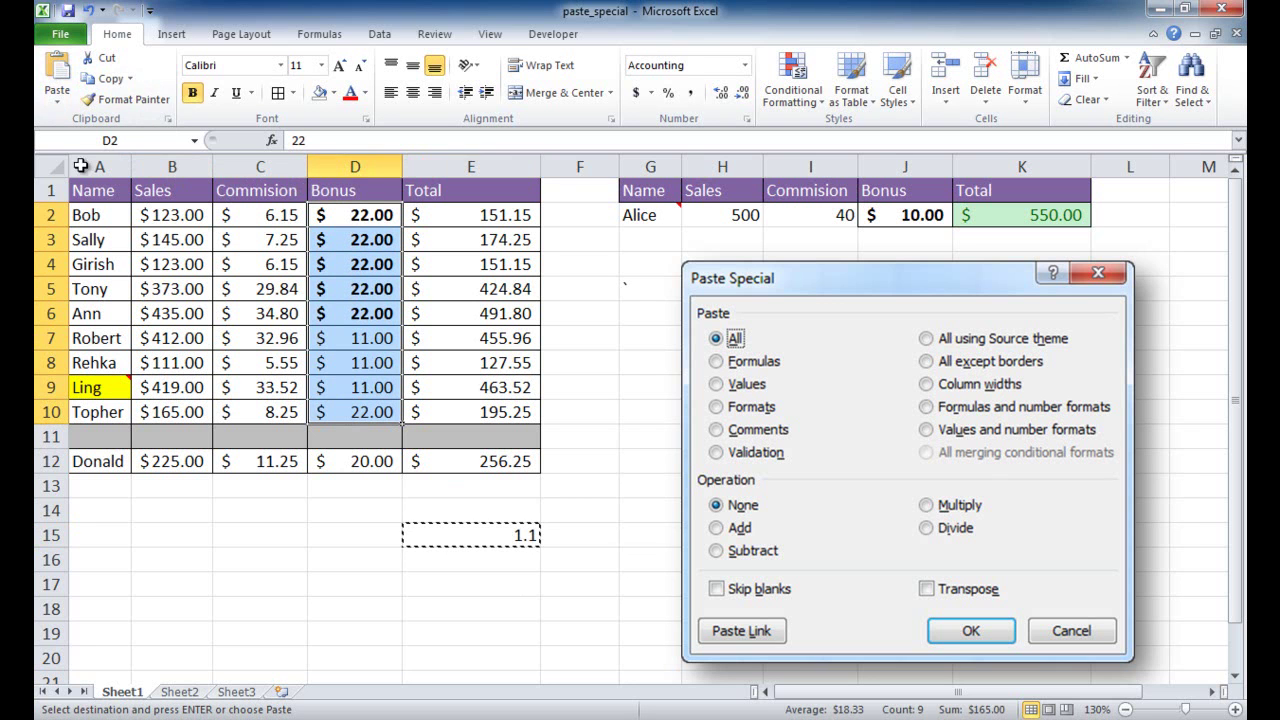
pyautogui.click(57, 100)
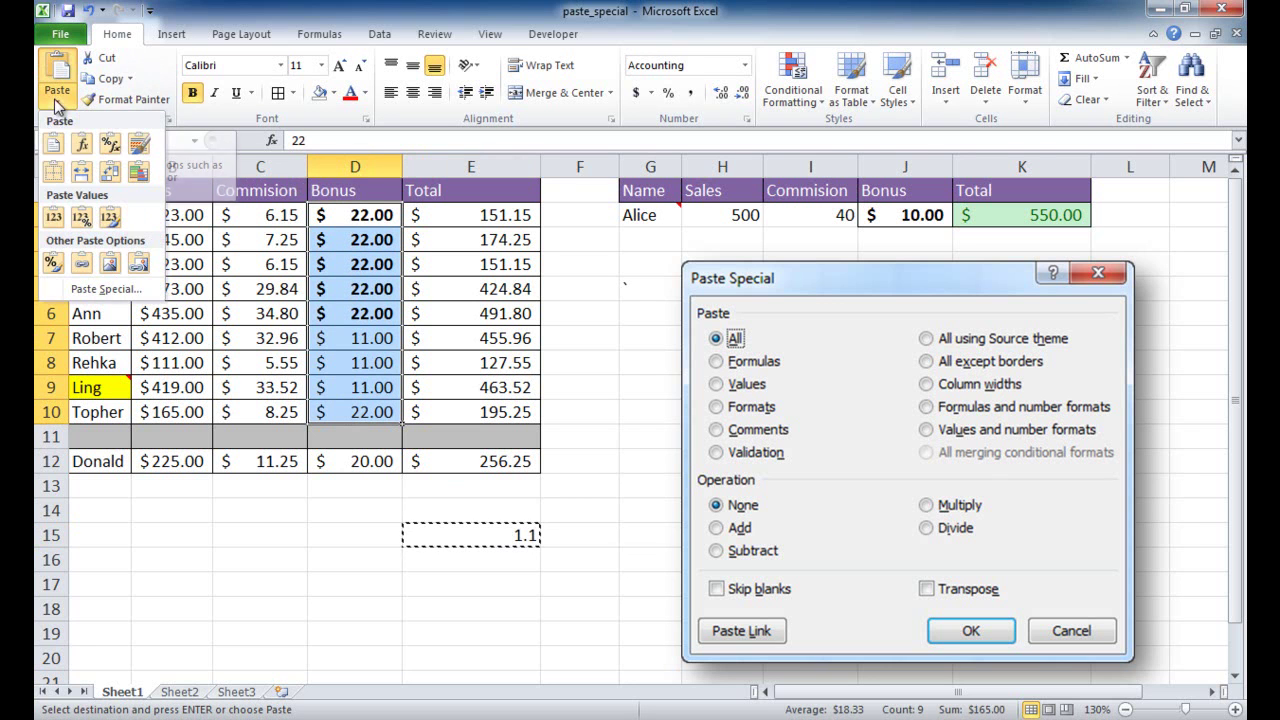
pyautogui.click(106, 289)
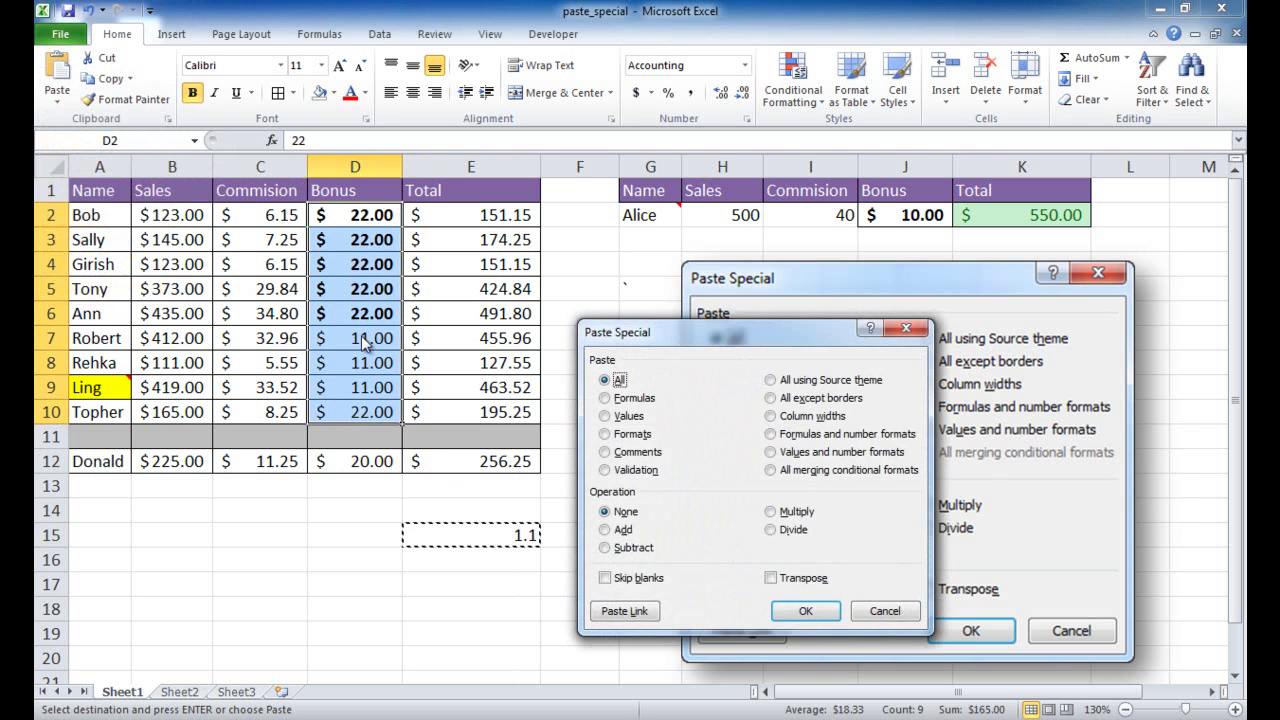
pyautogui.click(604, 416)
pyautogui.click(770, 529)
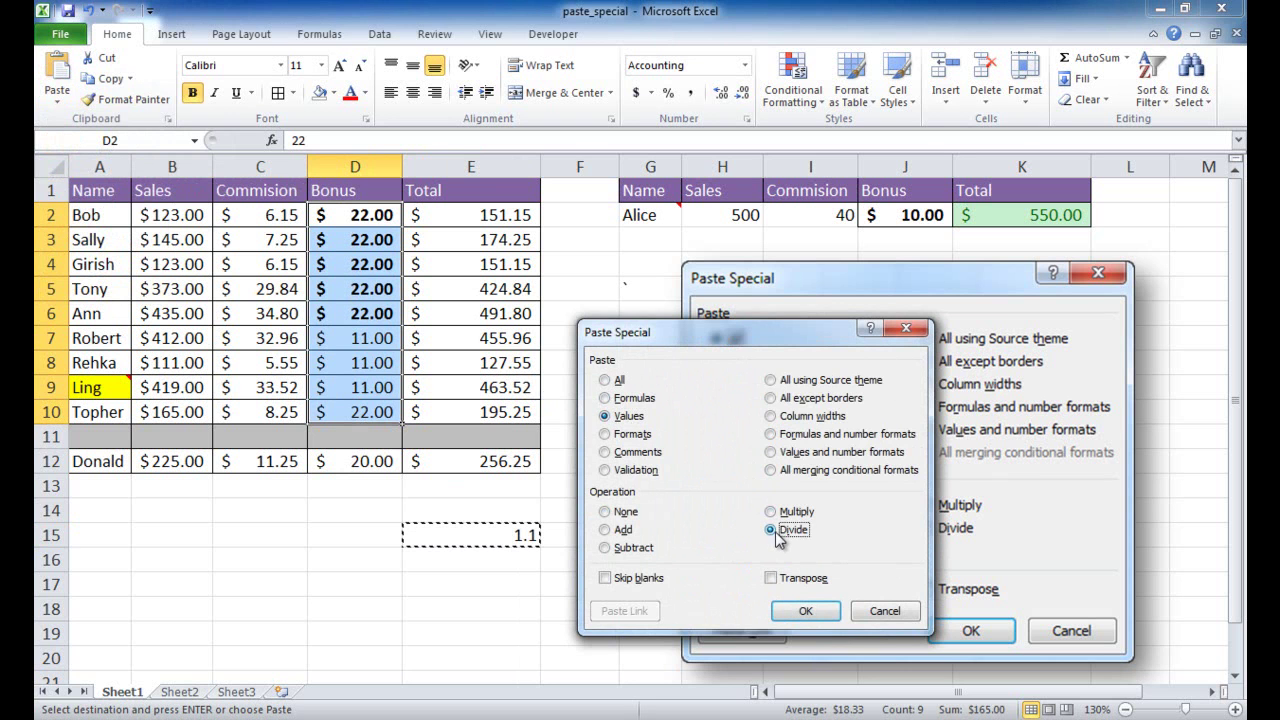
pyautogui.click(826, 614)
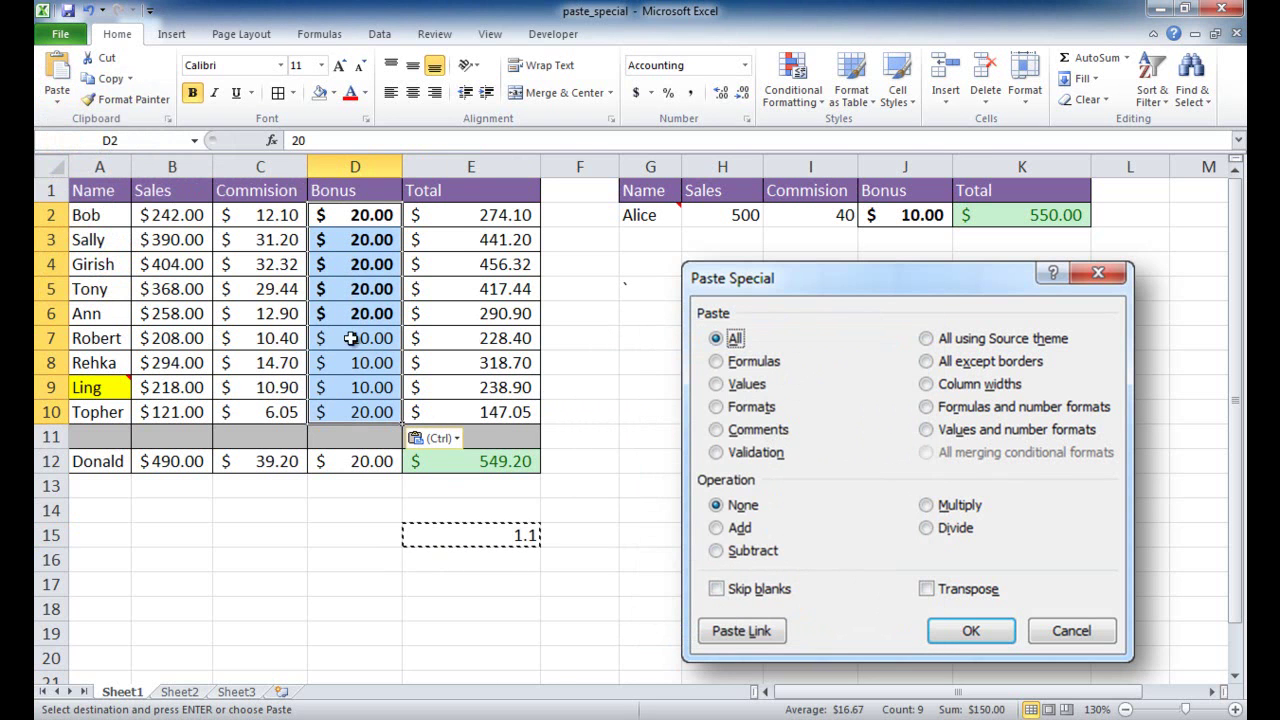
# Delete row 15, which holds the 1.1 value in E15.
pyautogui.click(497, 535)
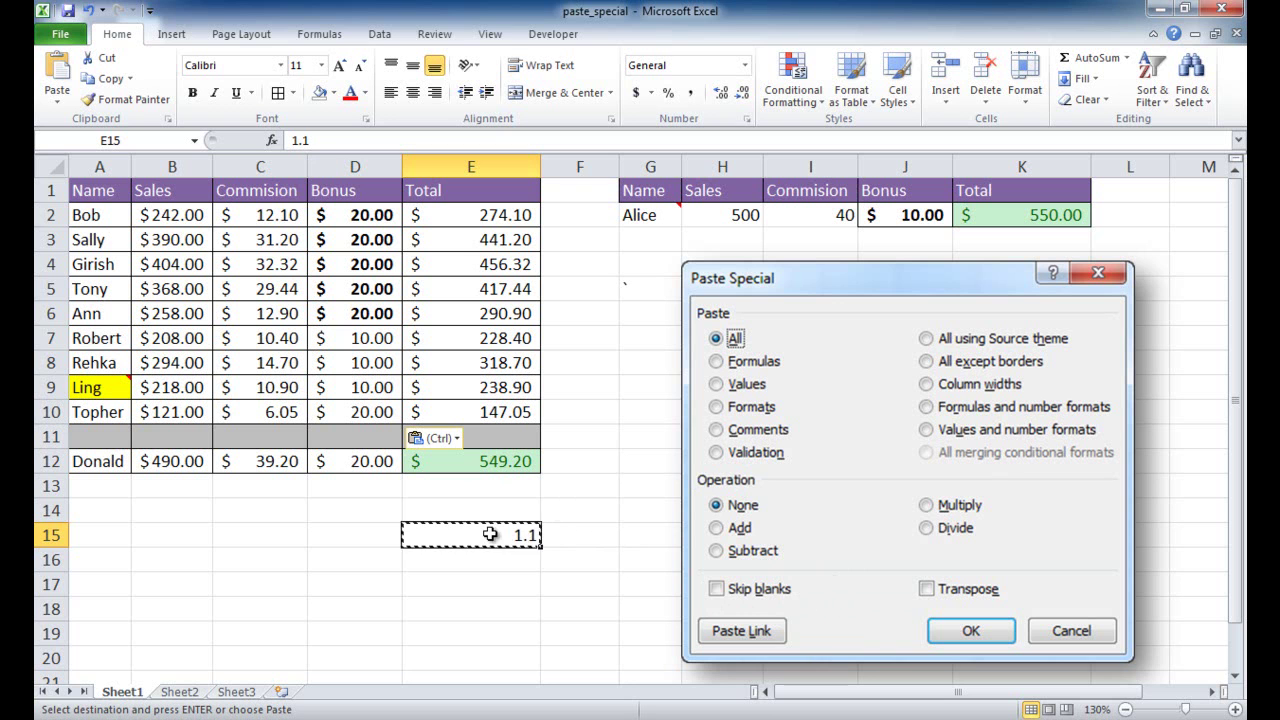
pyautogui.rightClick(52, 536)
pyautogui.click(97, 412)
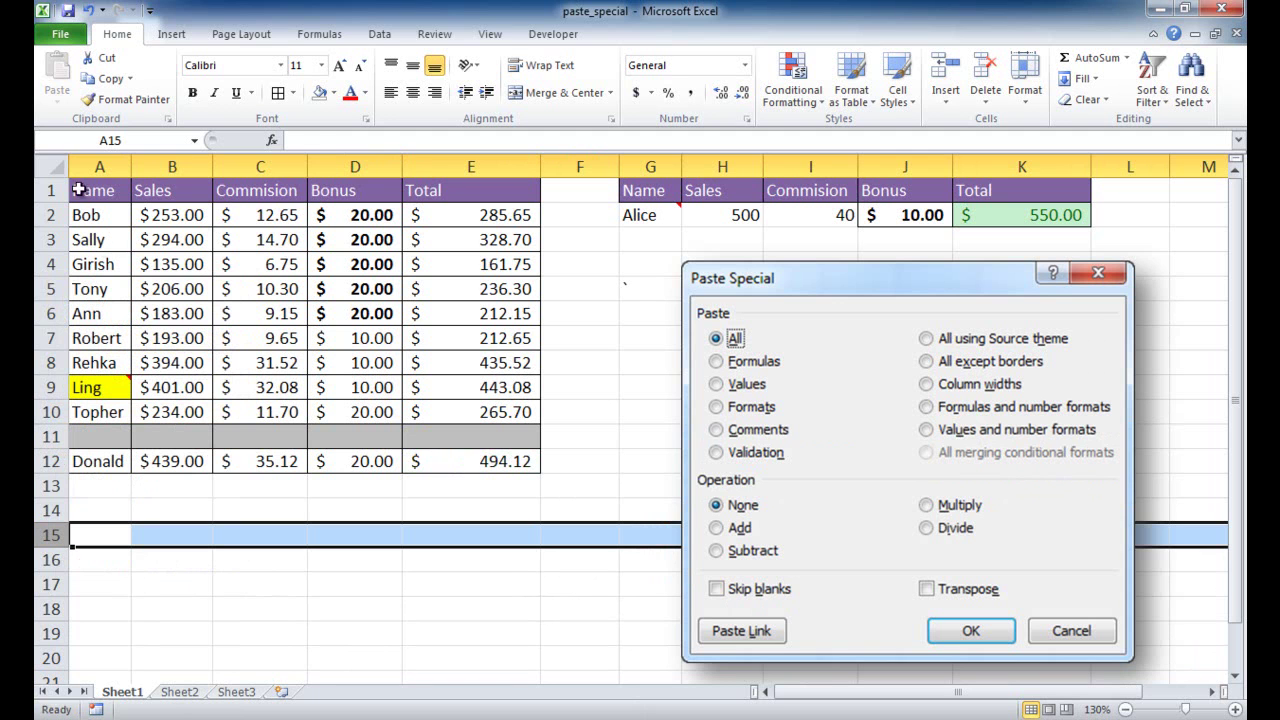
# Copy the table in A1:E12 and paste it at A15 using Paste Special with All and Skip blanks enabled.
pyautogui.moveTo(79, 190); pyautogui.dragTo(466, 461)
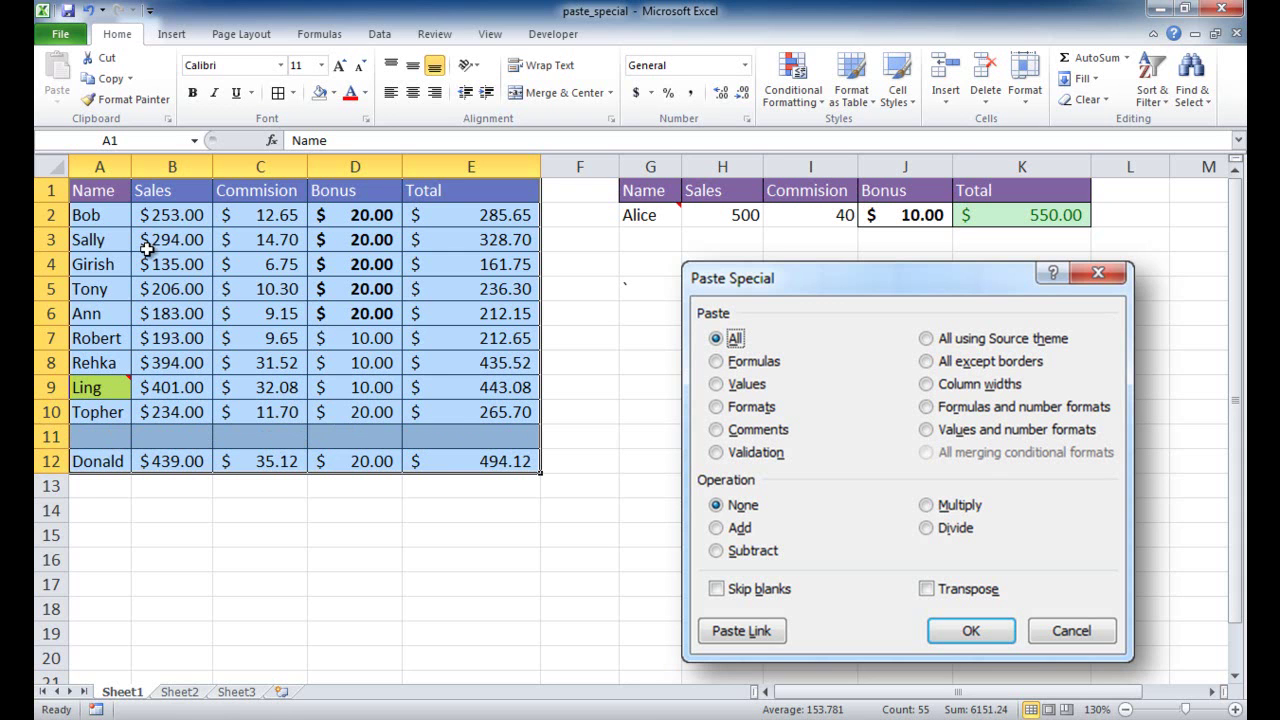
pyautogui.hotkey('ctrl', 'c')
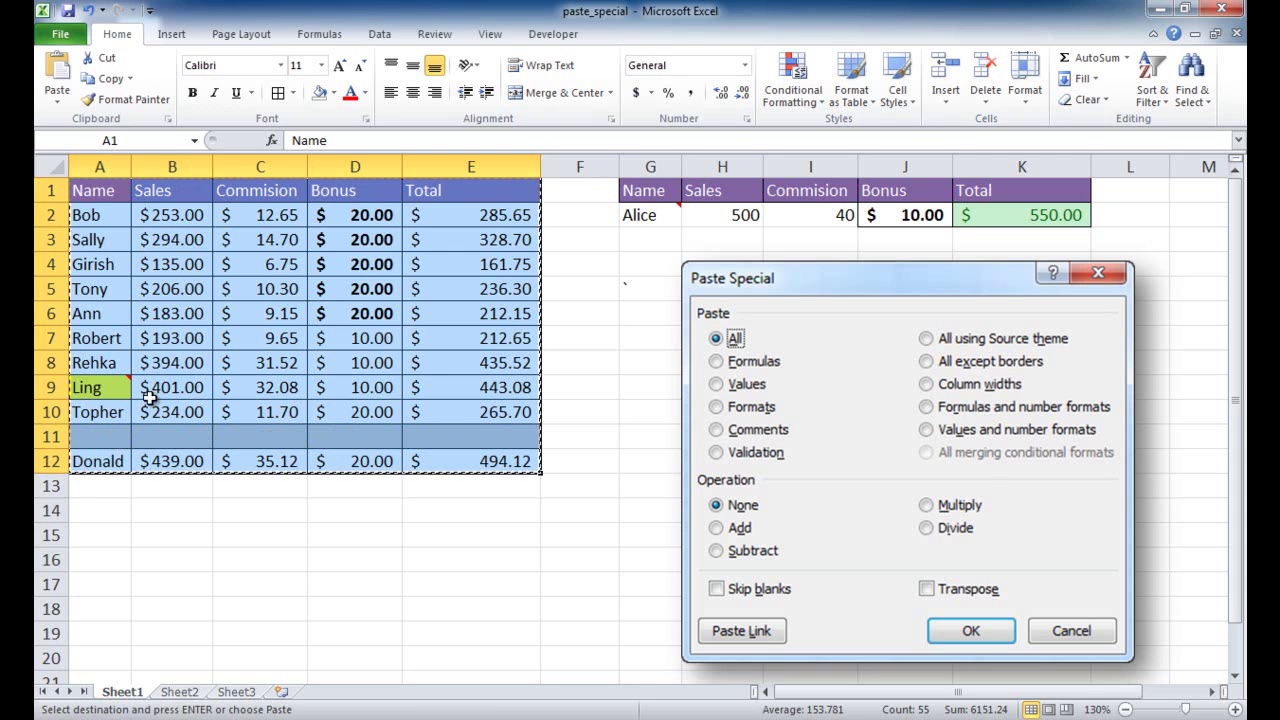
pyautogui.click(106, 537)
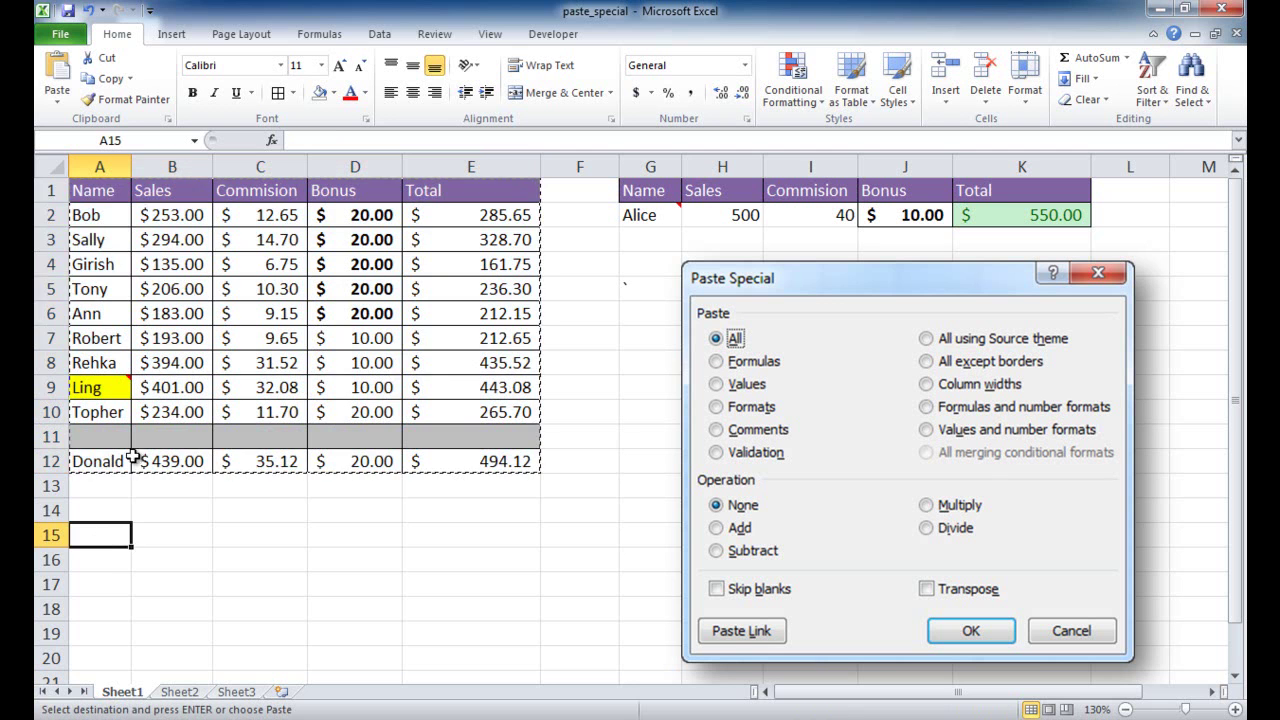
pyautogui.click(57, 95)
pyautogui.click(100, 288)
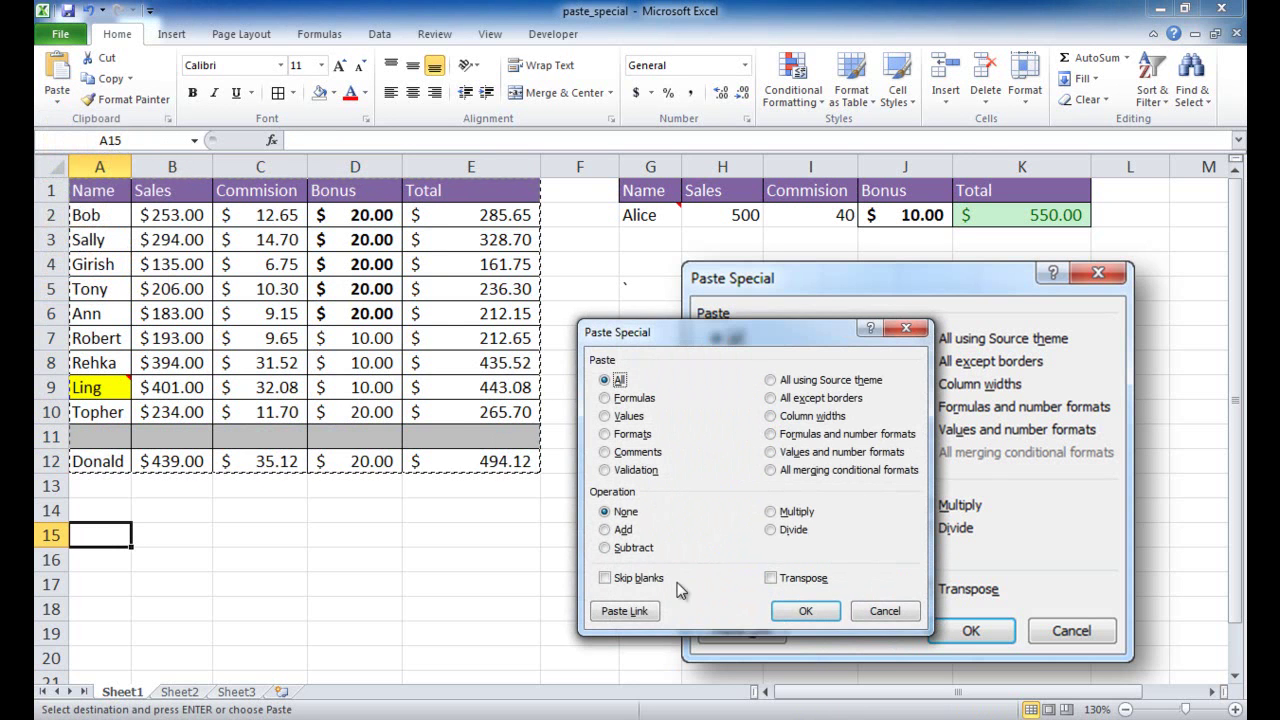
pyautogui.click(604, 579)
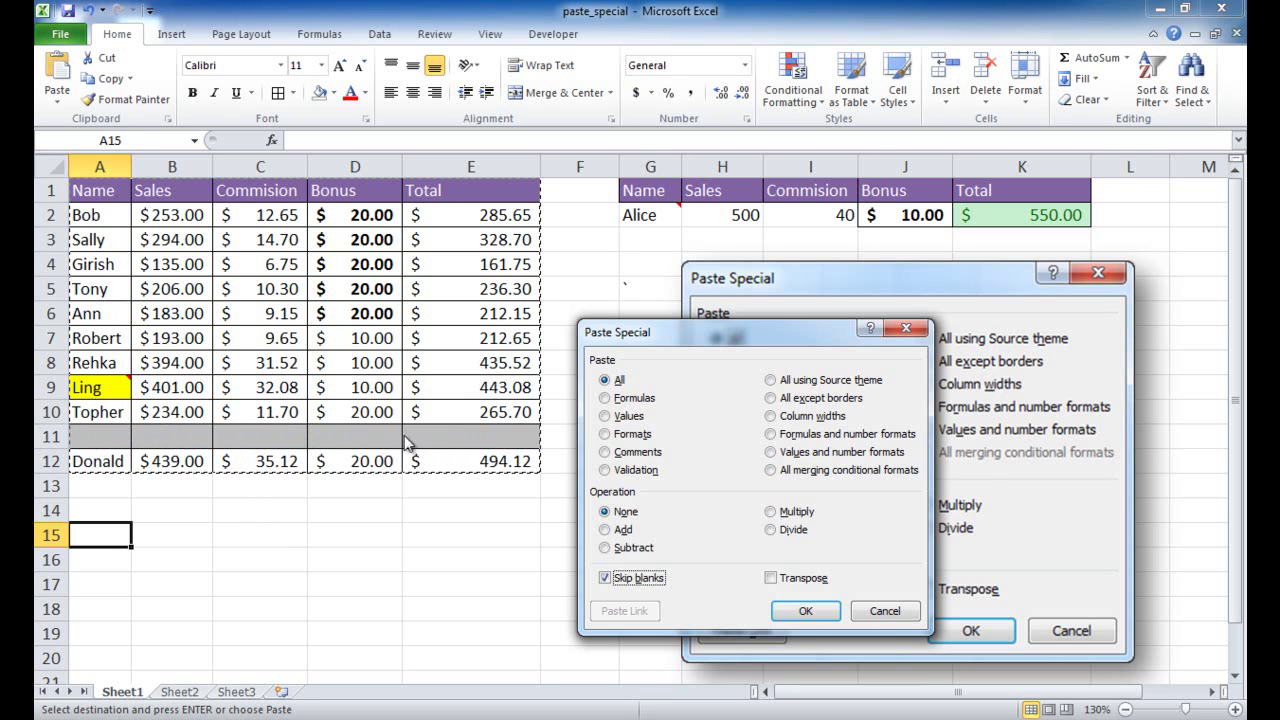
pyautogui.click(806, 612)
pyautogui.click(629, 505)
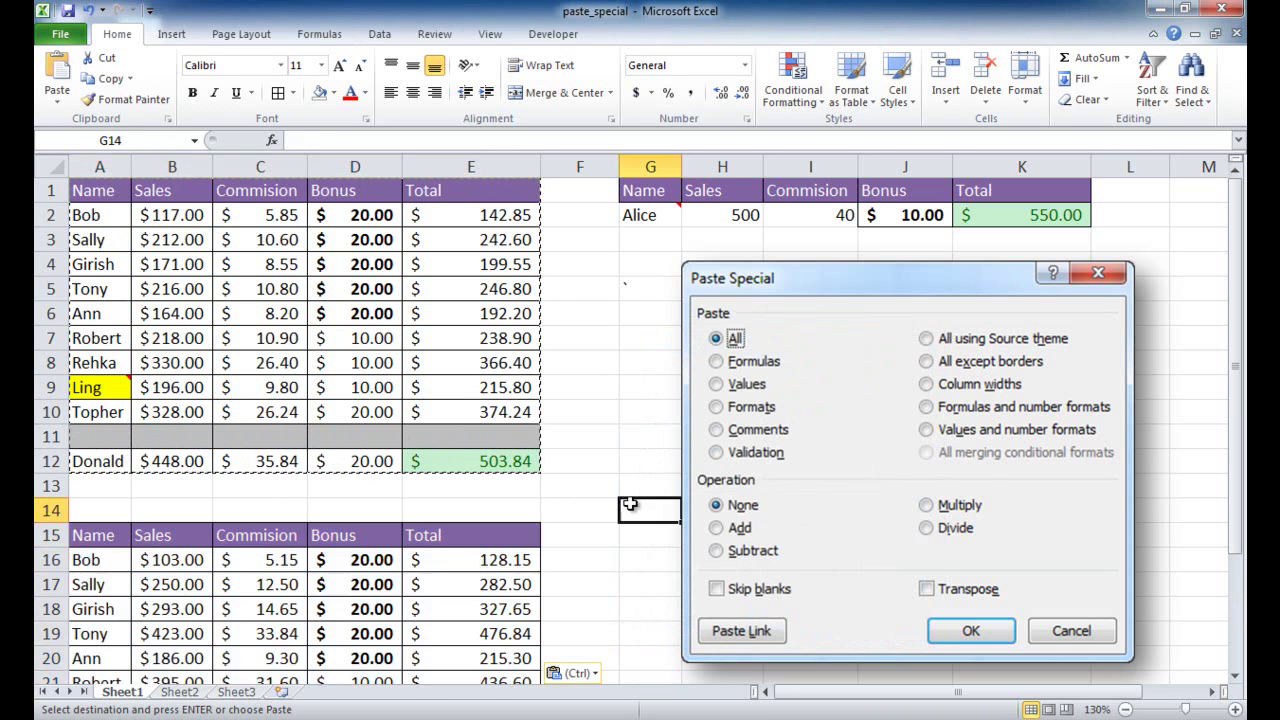
pyautogui.scroll(-3, 629, 505)
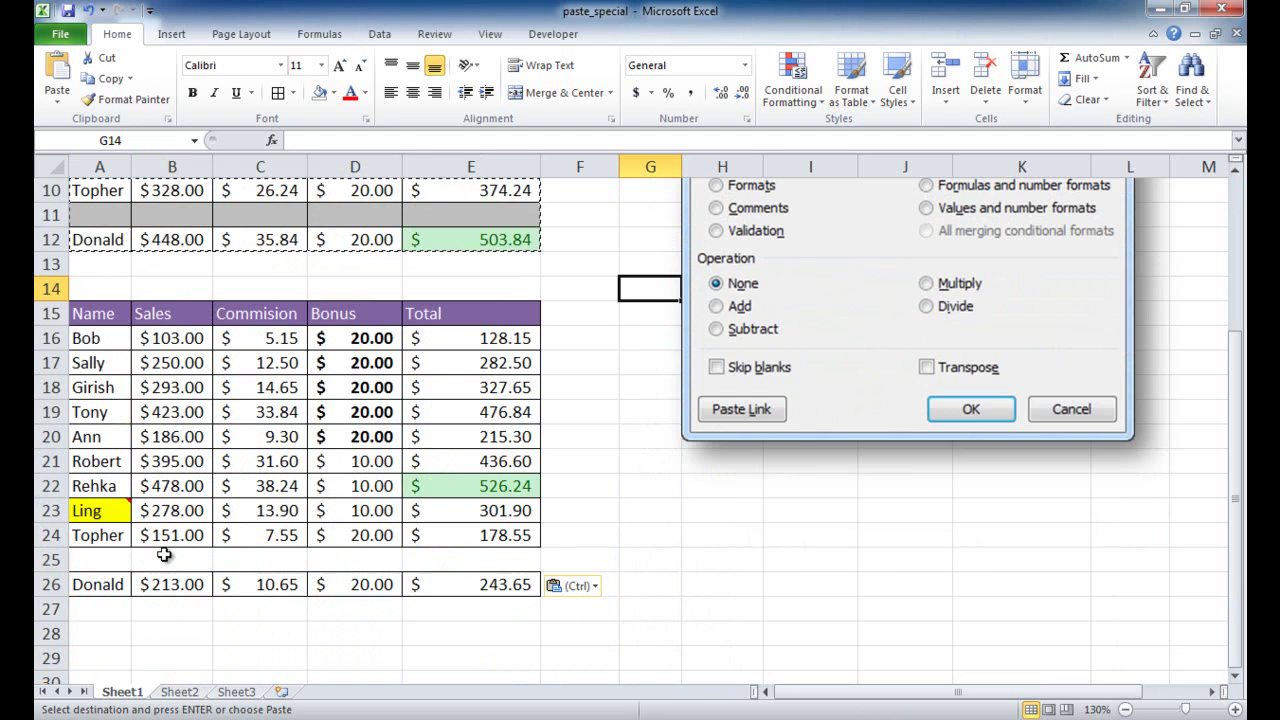
pyautogui.scroll(-1, 671, 491)
pyautogui.scroll(4, 671, 491)
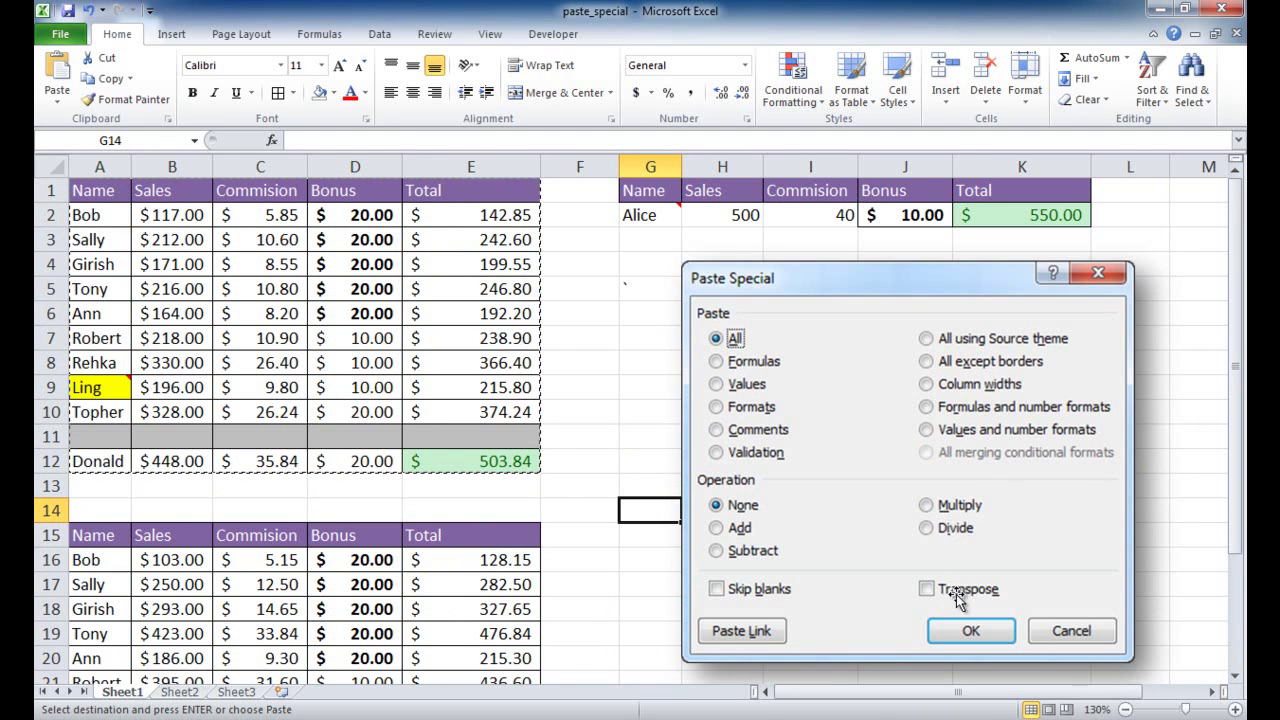
# Delete rows 15 to 27, which hold the pasted copy of the table.
pyautogui.moveTo(48, 535); pyautogui.dragTo(50, 703)
pyautogui.rightClick(52, 363)
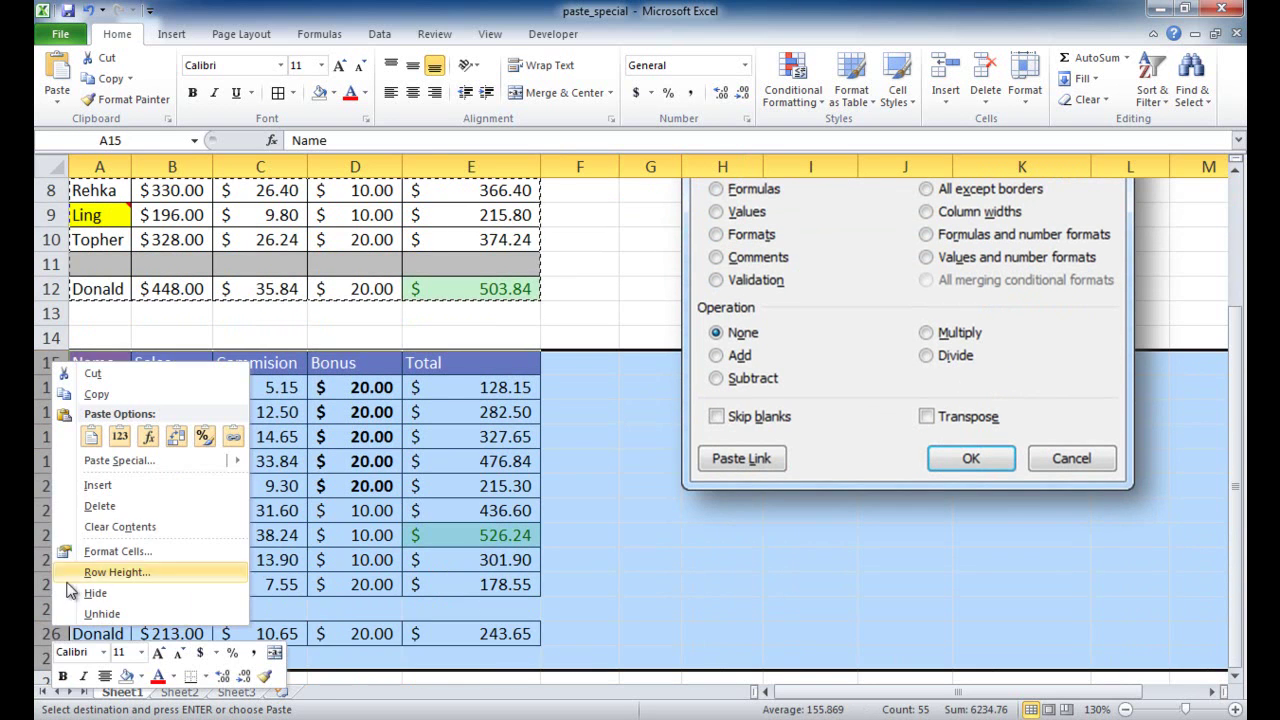
pyautogui.click(99, 506)
pyautogui.scroll(-5, 391, 523)
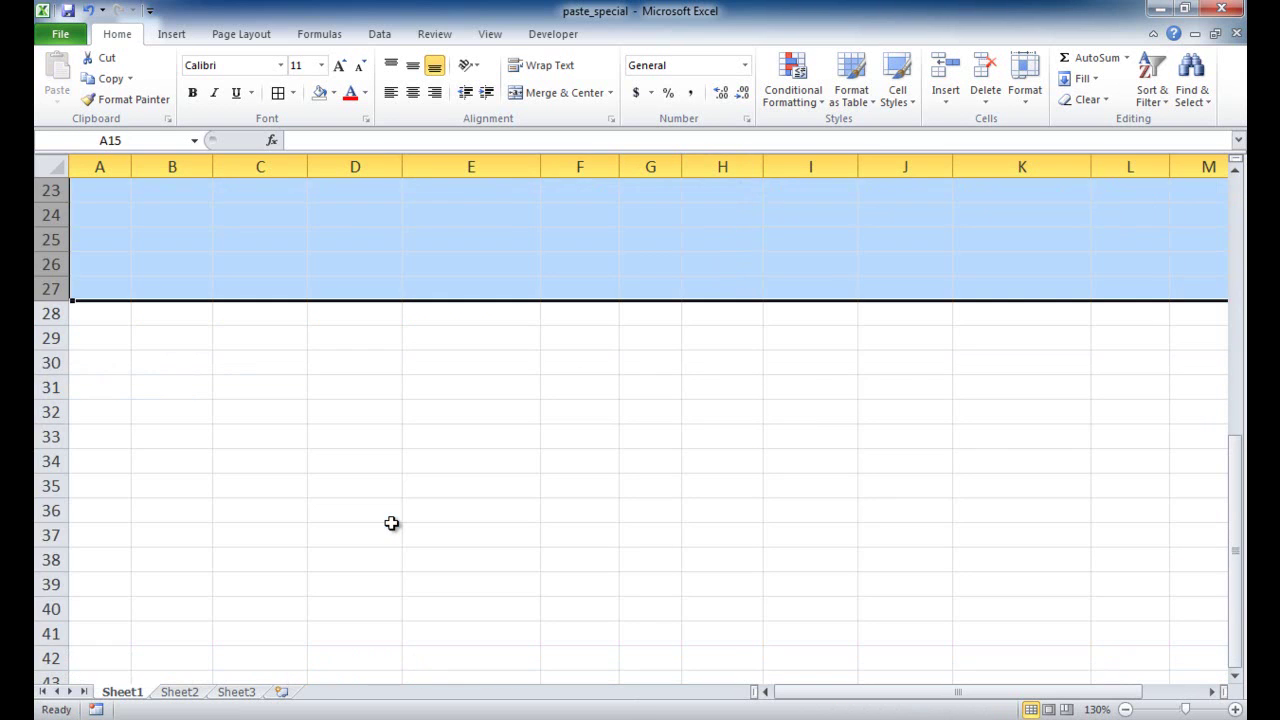
pyautogui.hotkey('ctrl', 'alt', 'v')
pyautogui.scroll(7, 391, 523)
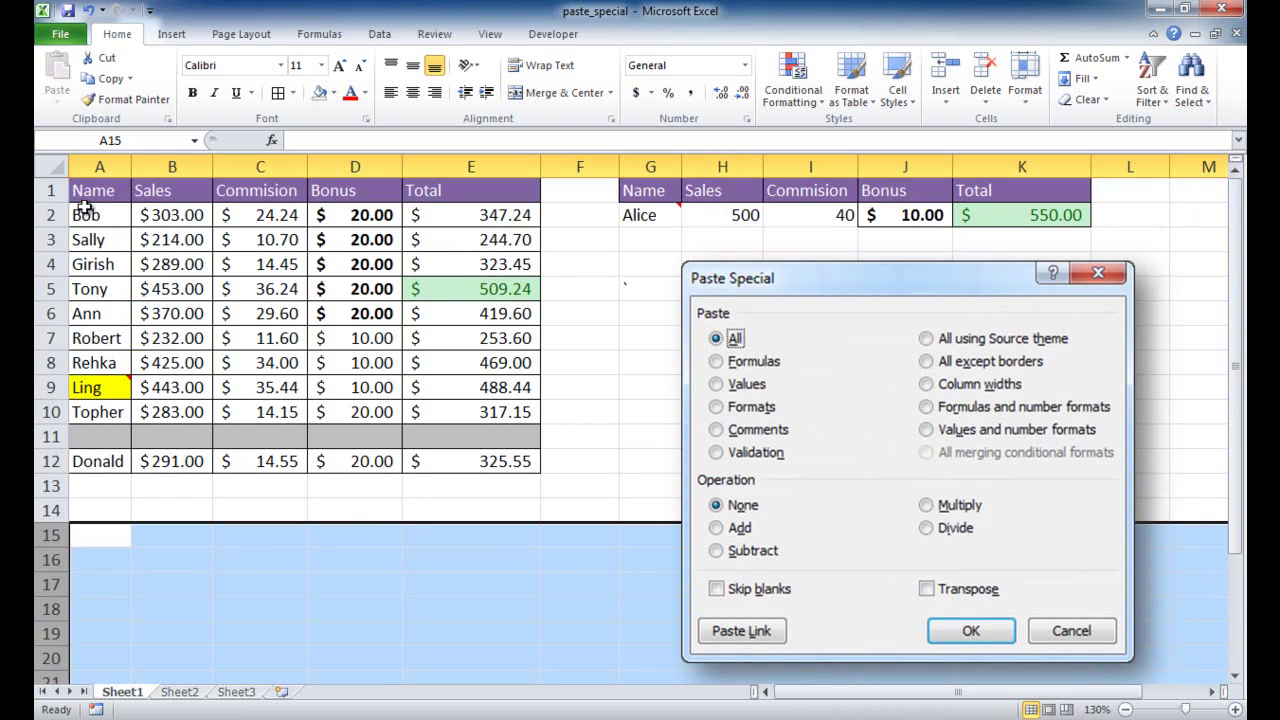
# Copy the name column A1:A10 and paste it transposed into row 15 starting at A15, and then delete that row.
pyautogui.moveTo(93, 191); pyautogui.dragTo(95, 413)
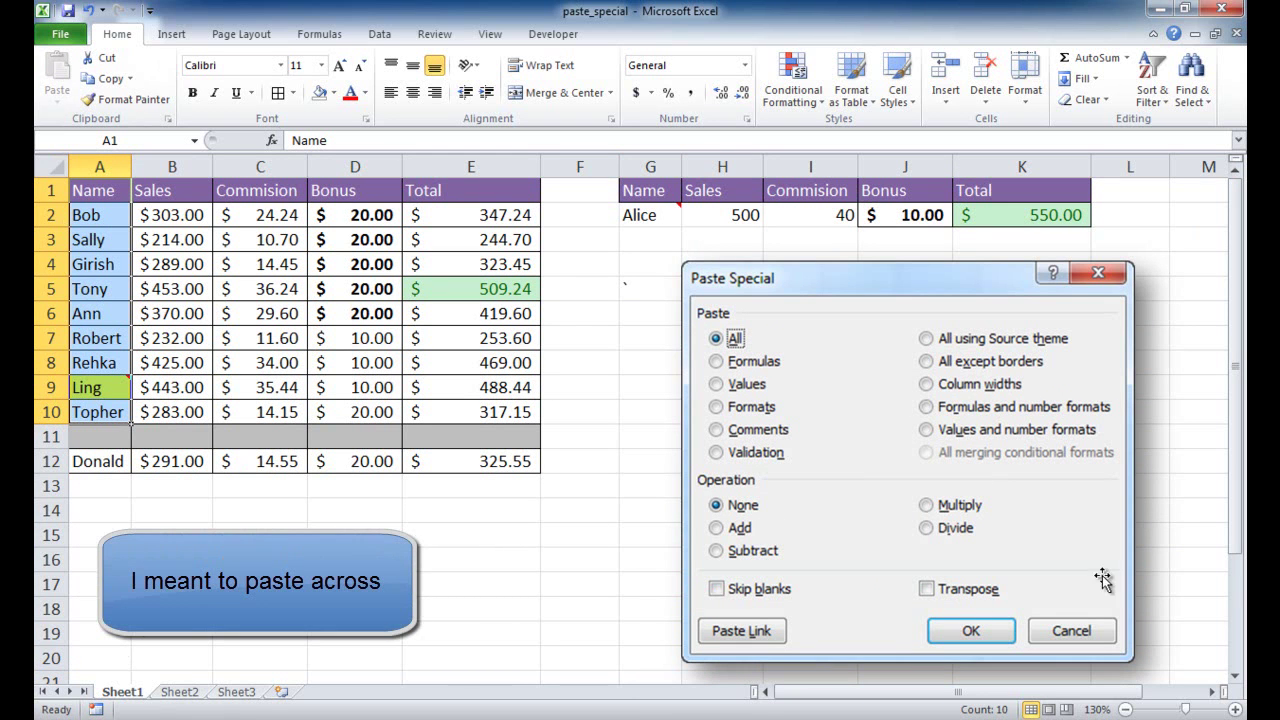
pyautogui.click(112, 79)
pyautogui.click(90, 538)
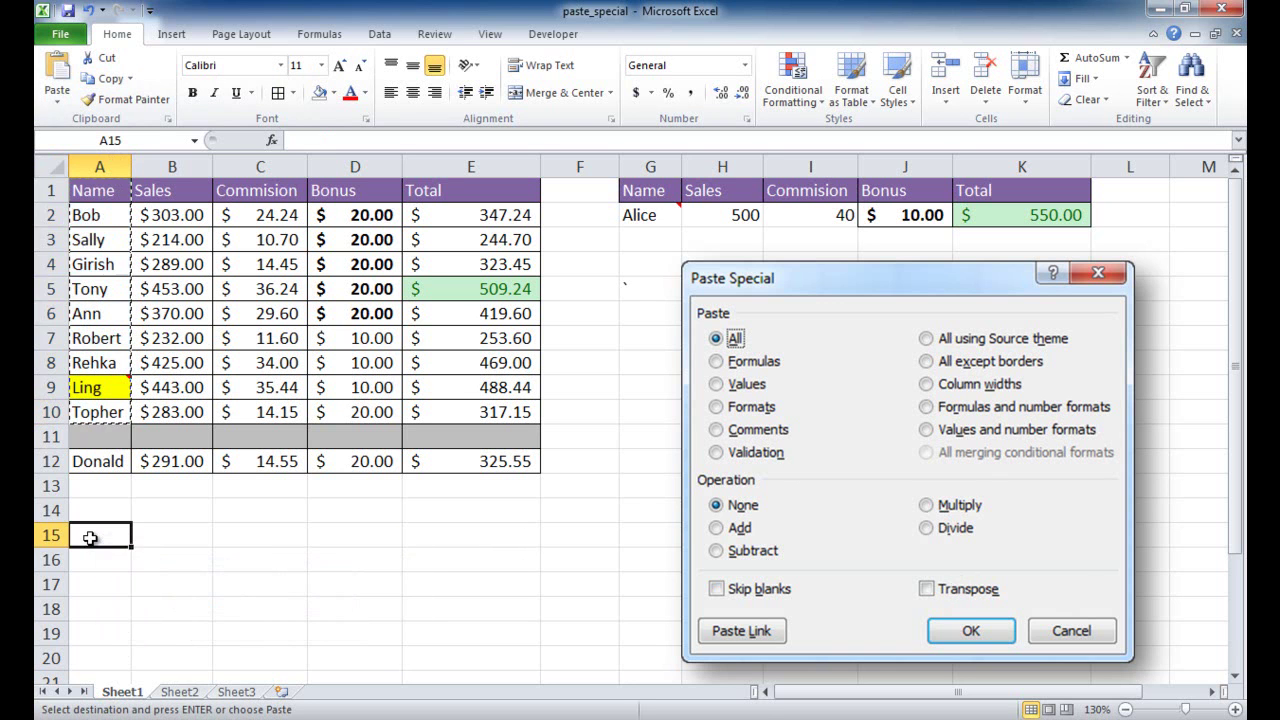
pyautogui.click(57, 97)
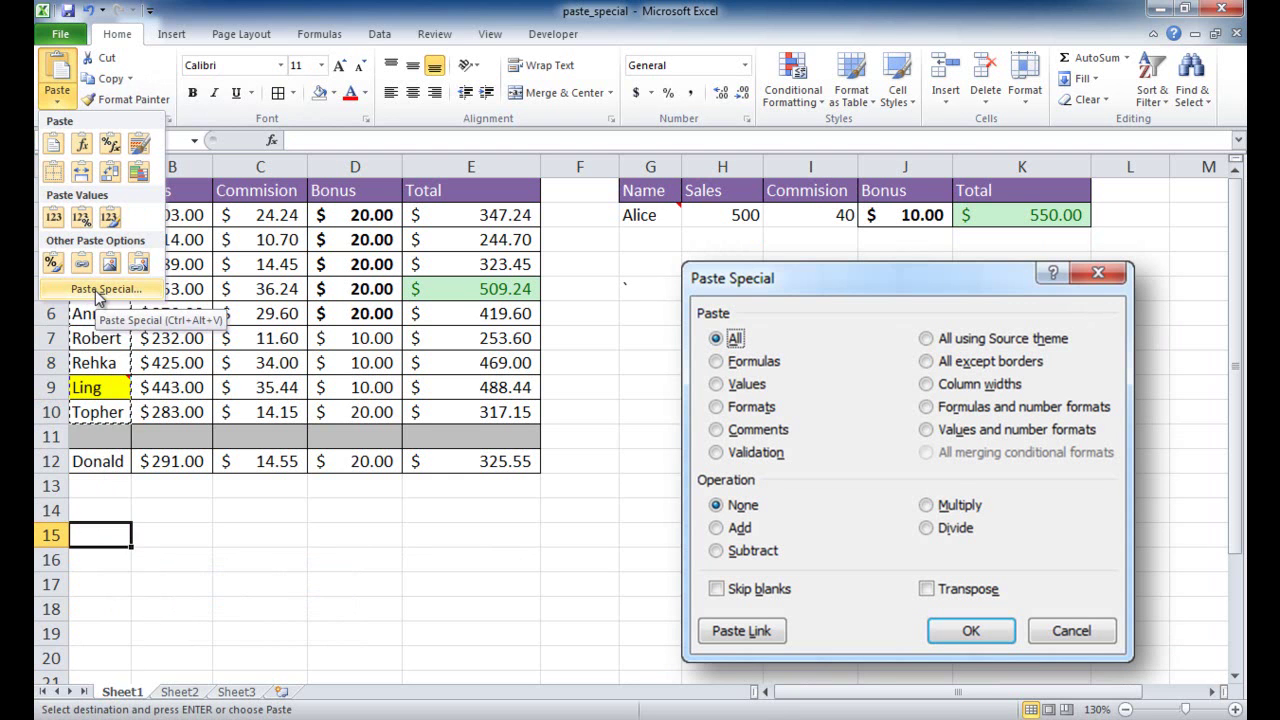
pyautogui.click(108, 173)
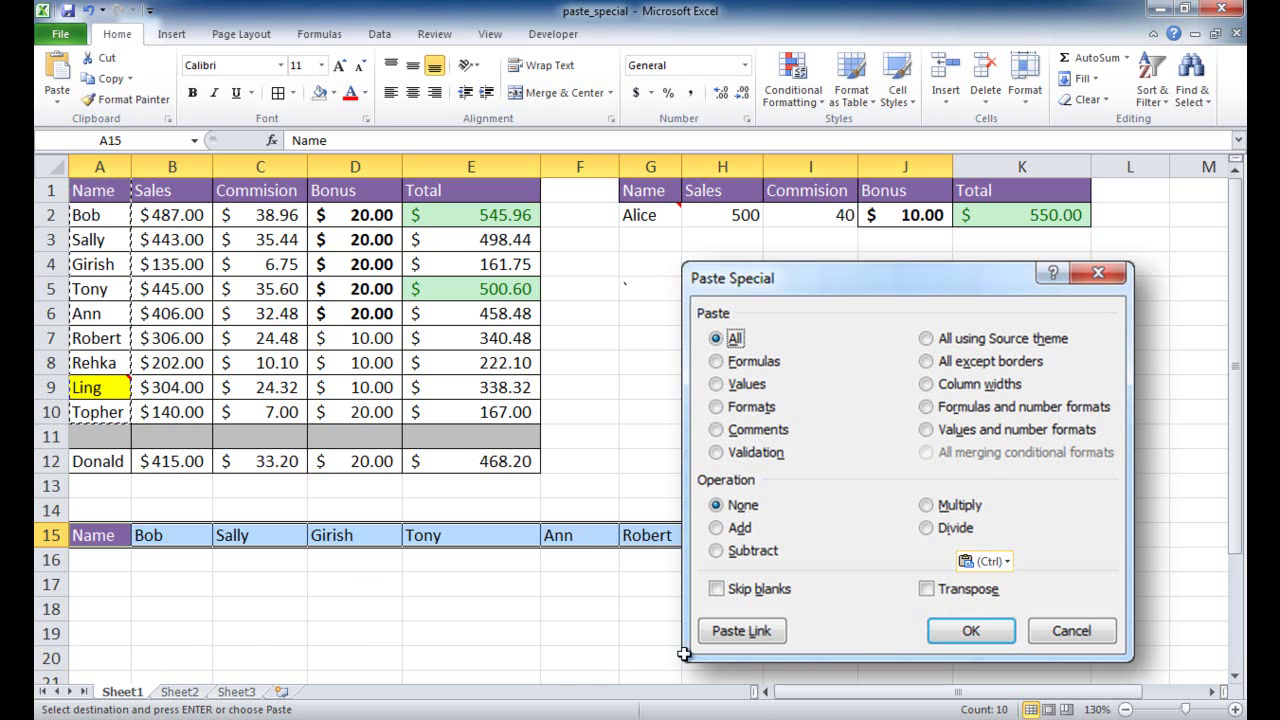
pyautogui.rightClick(47, 535)
pyautogui.click(88, 417)
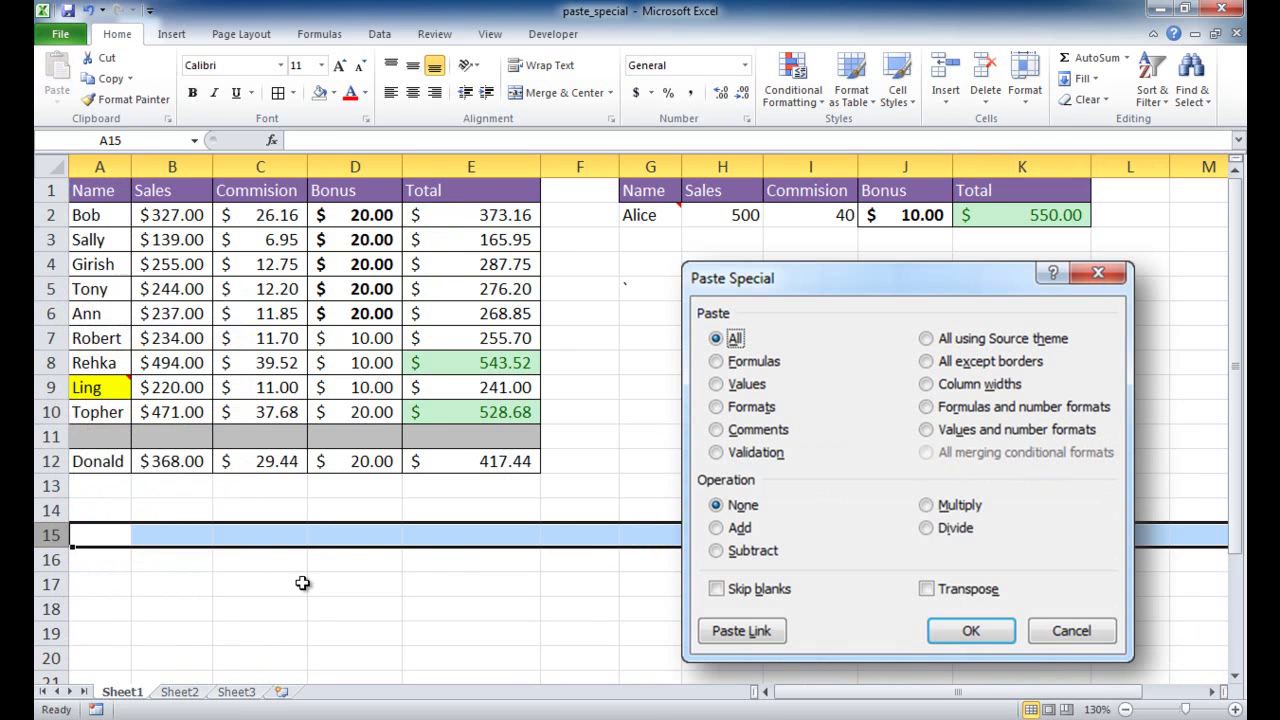
# Enter the formula =E4 in E15 to link it to the total in row 4.
pyautogui.click(458, 543)
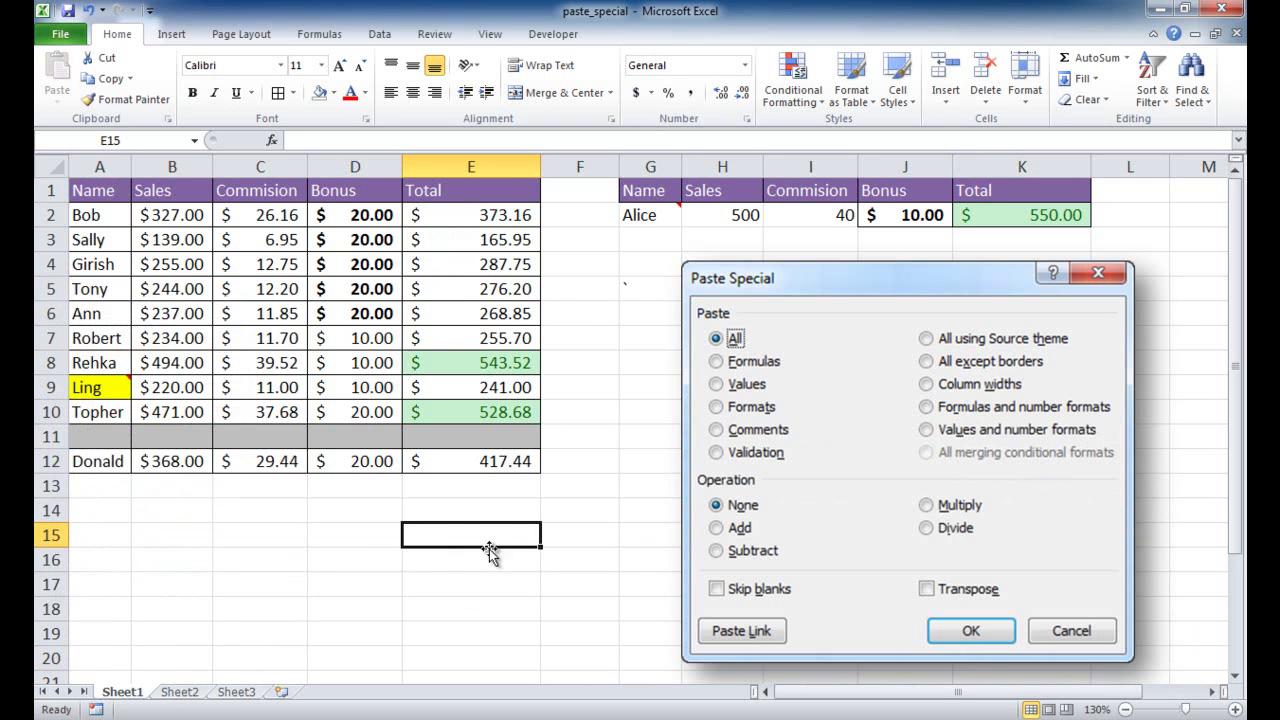
pyautogui.write('=')
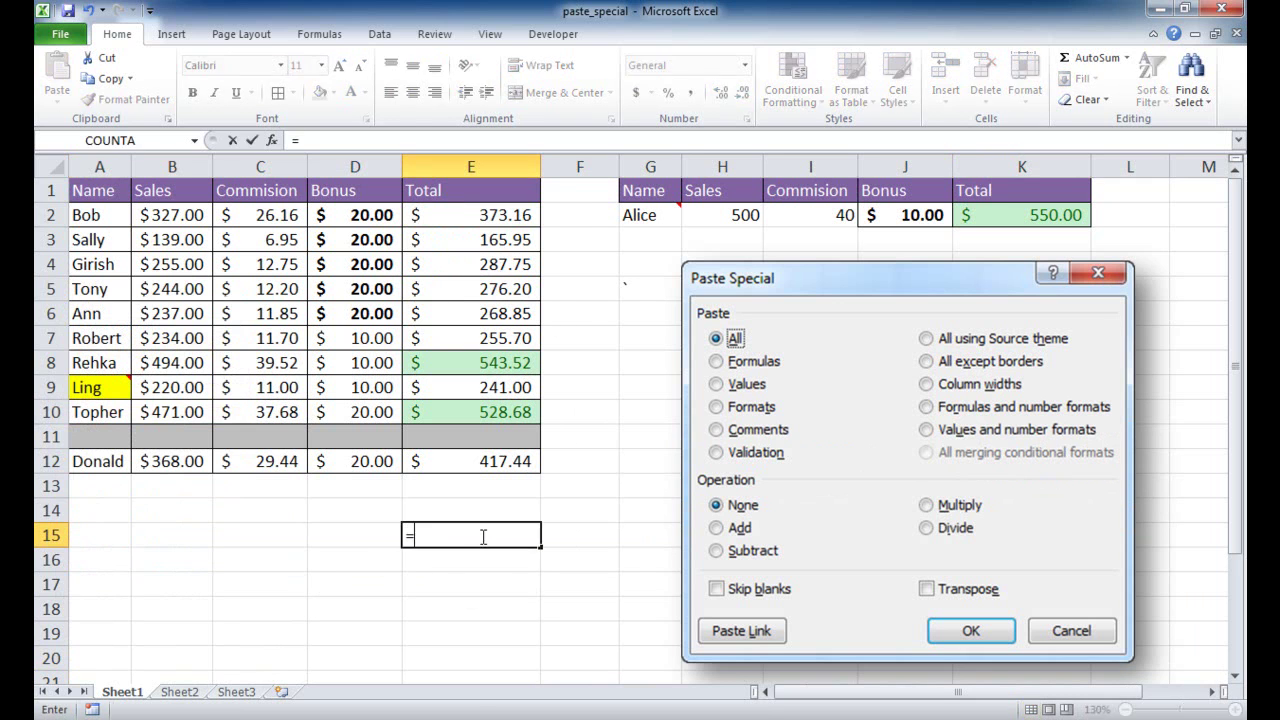
pyautogui.click(480, 268)
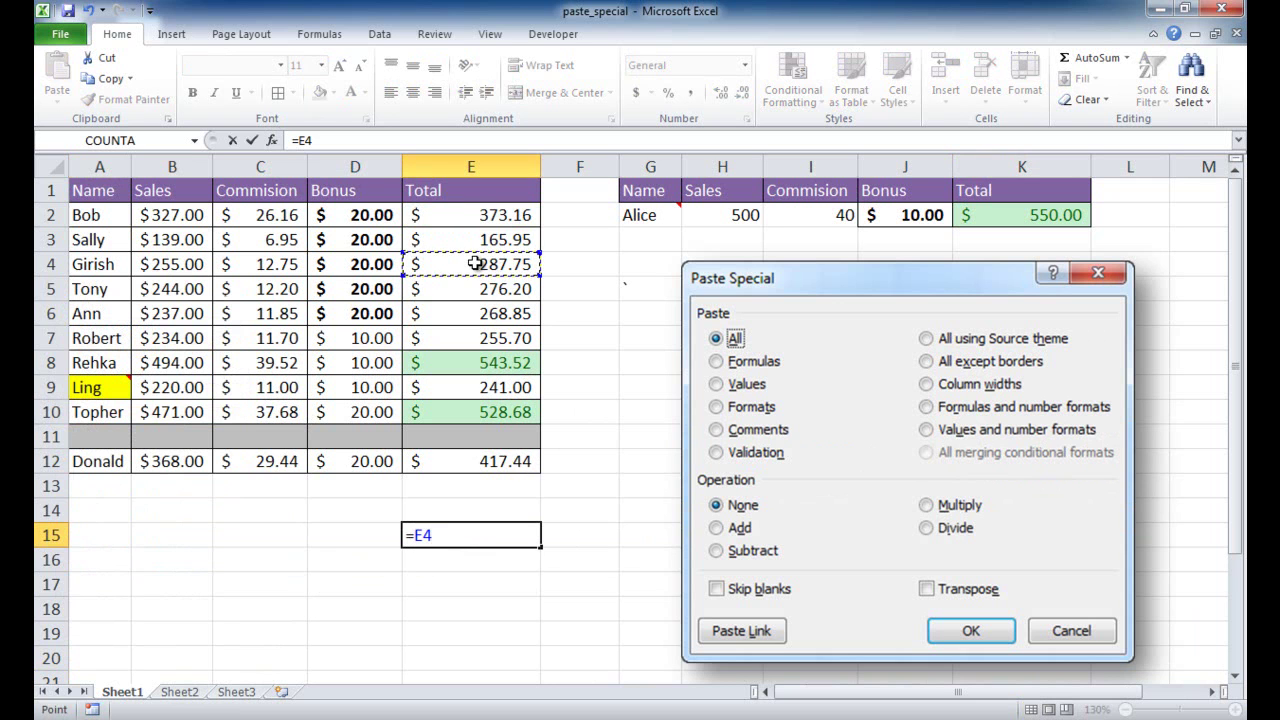
pyautogui.press('Return')
pyautogui.click(500, 537)
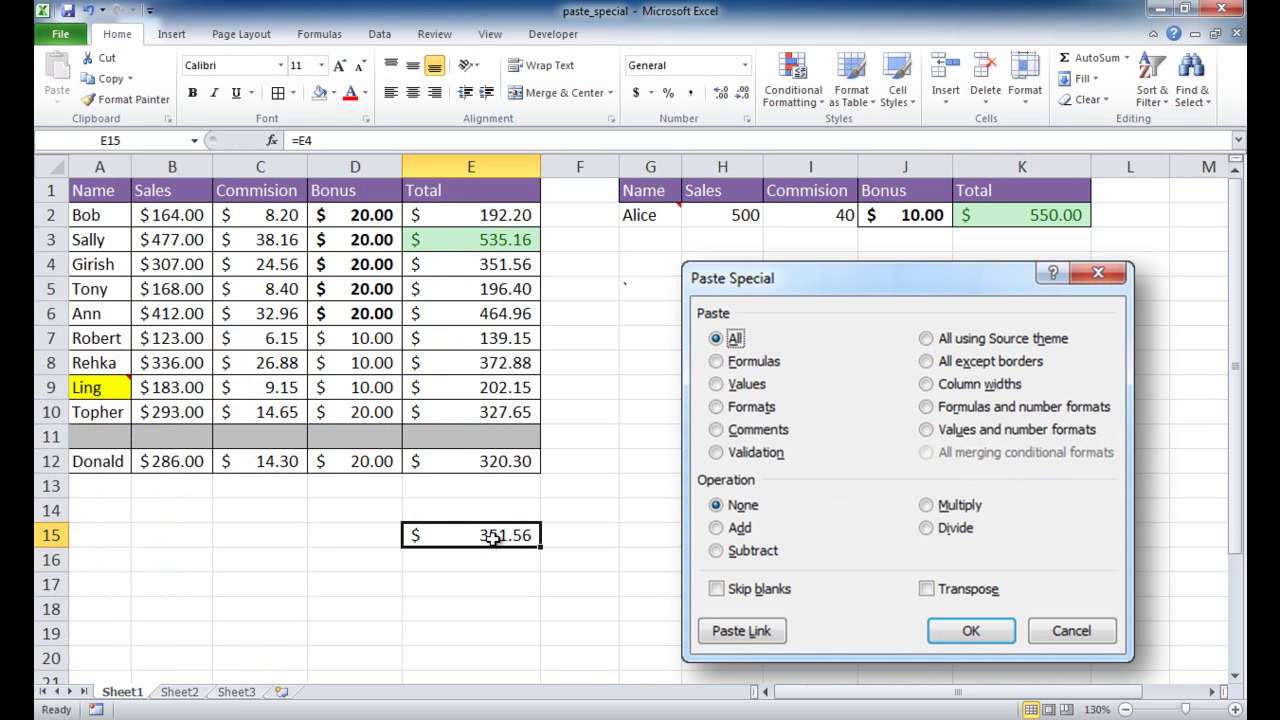
# Check the formula in E4 and recalculate the workbook three times to compare E15 with its source total.
pyautogui.click(483, 265)
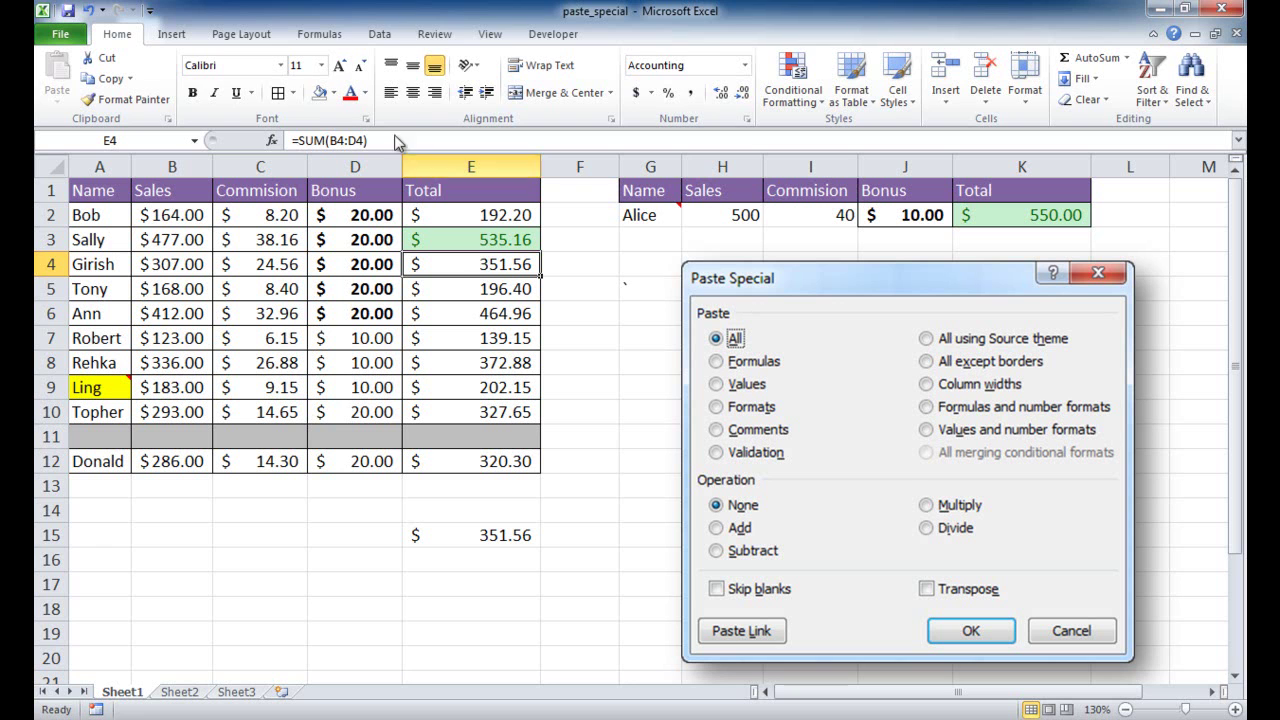
pyautogui.click(317, 36)
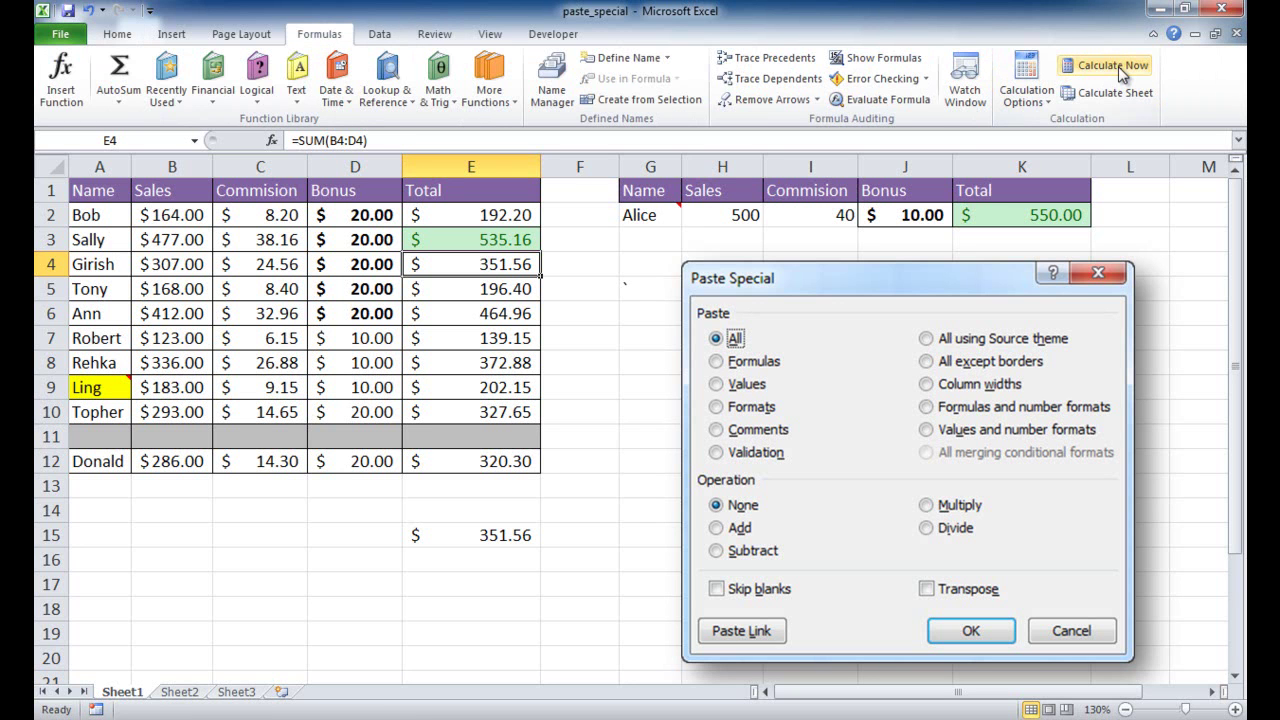
pyautogui.click(1118, 66)
pyautogui.click(1118, 66)
pyautogui.click(1118, 66)
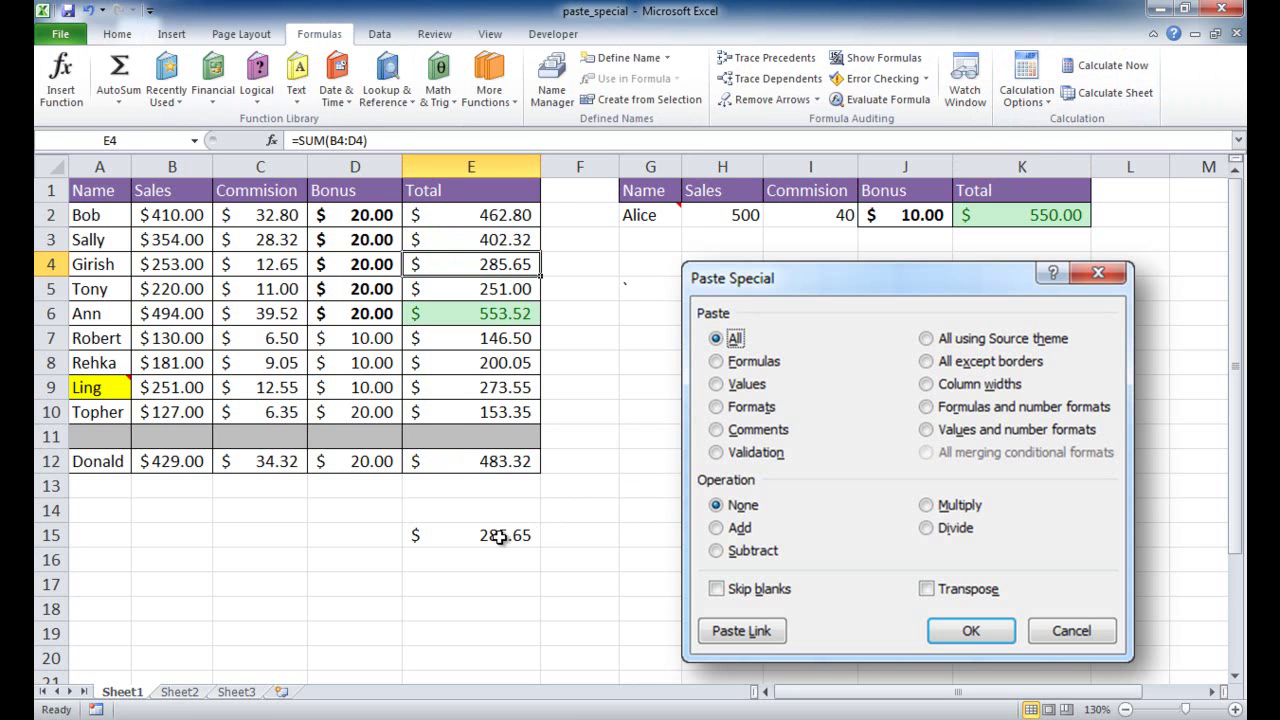
# Clear the manually entered link formula from E15.
pyautogui.click(463, 537)
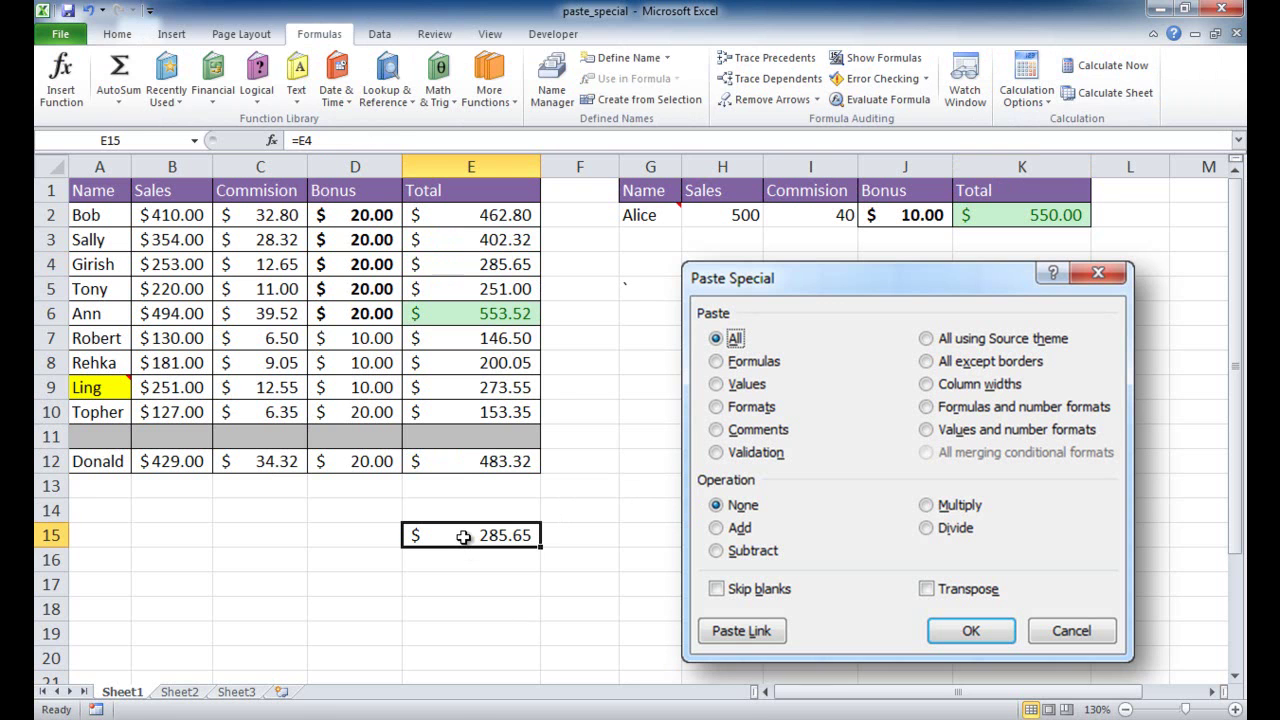
pyautogui.press('BackSpace')
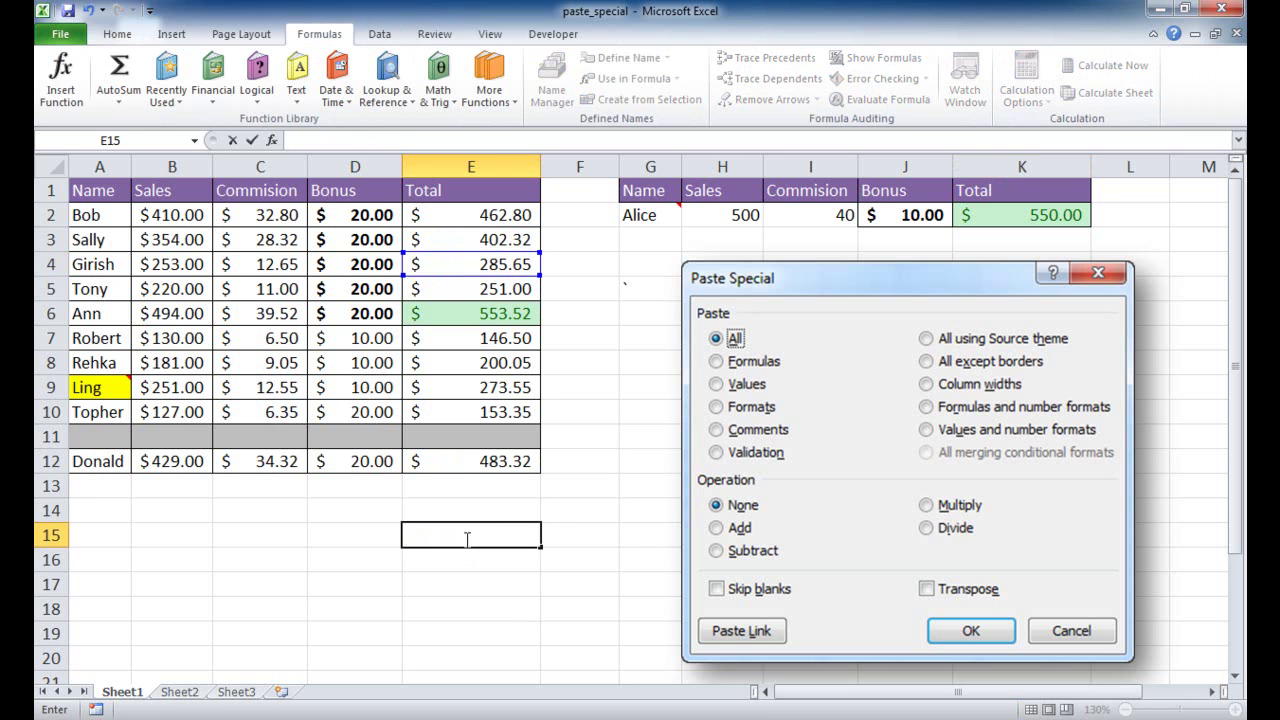
pyautogui.press('Return')
pyautogui.press('Return')
pyautogui.click(463, 540)
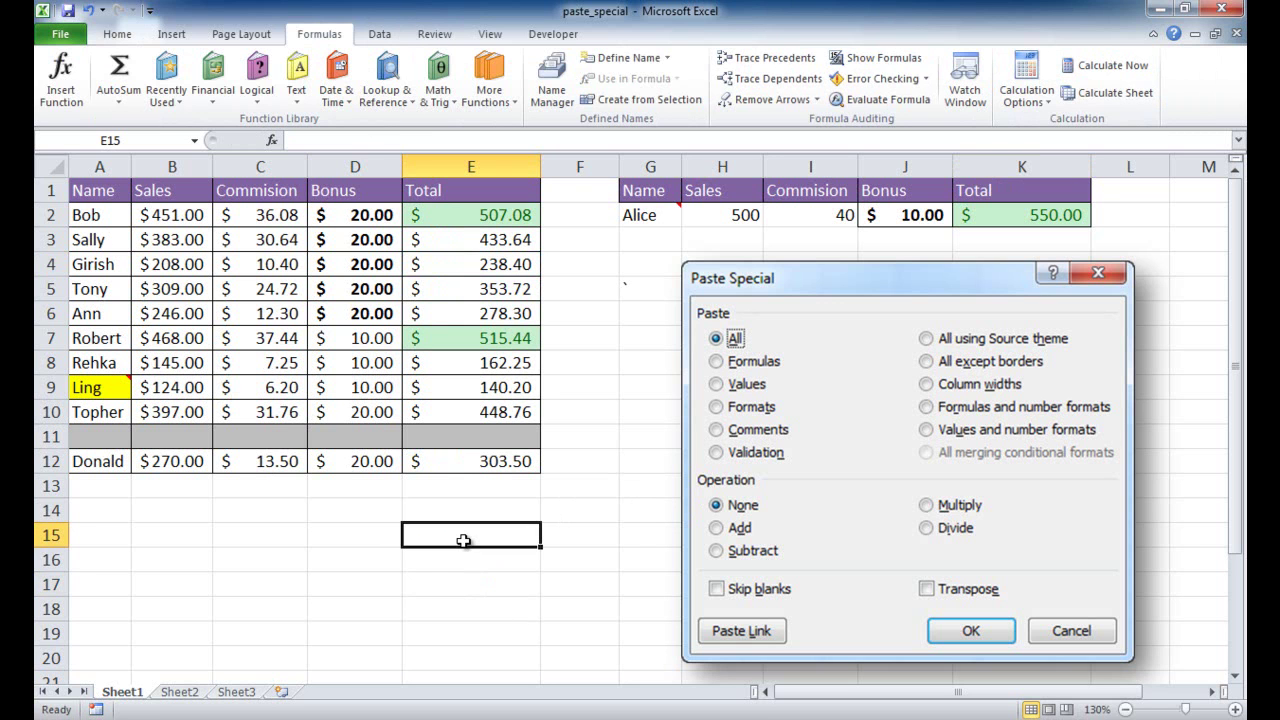
# Copy the total in E3 and paste it into E15 as a link using Paste Link in Paste Special.
pyautogui.click(469, 240)
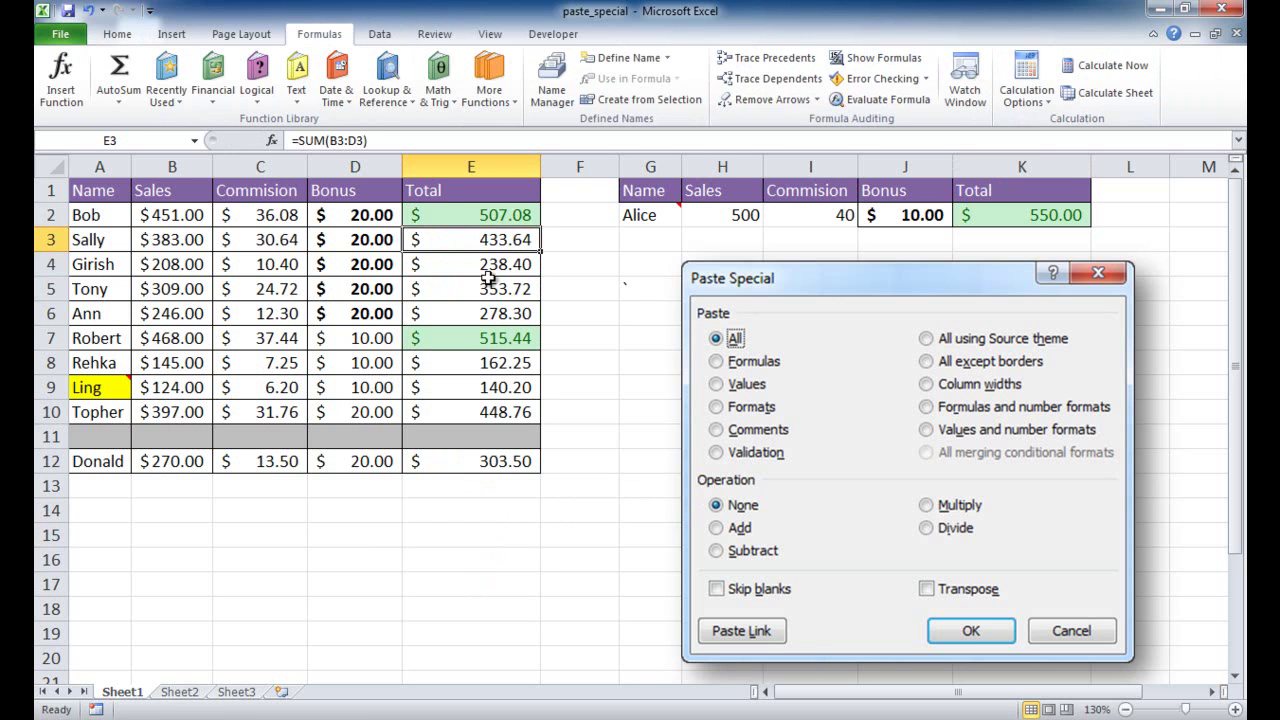
pyautogui.click(117, 34)
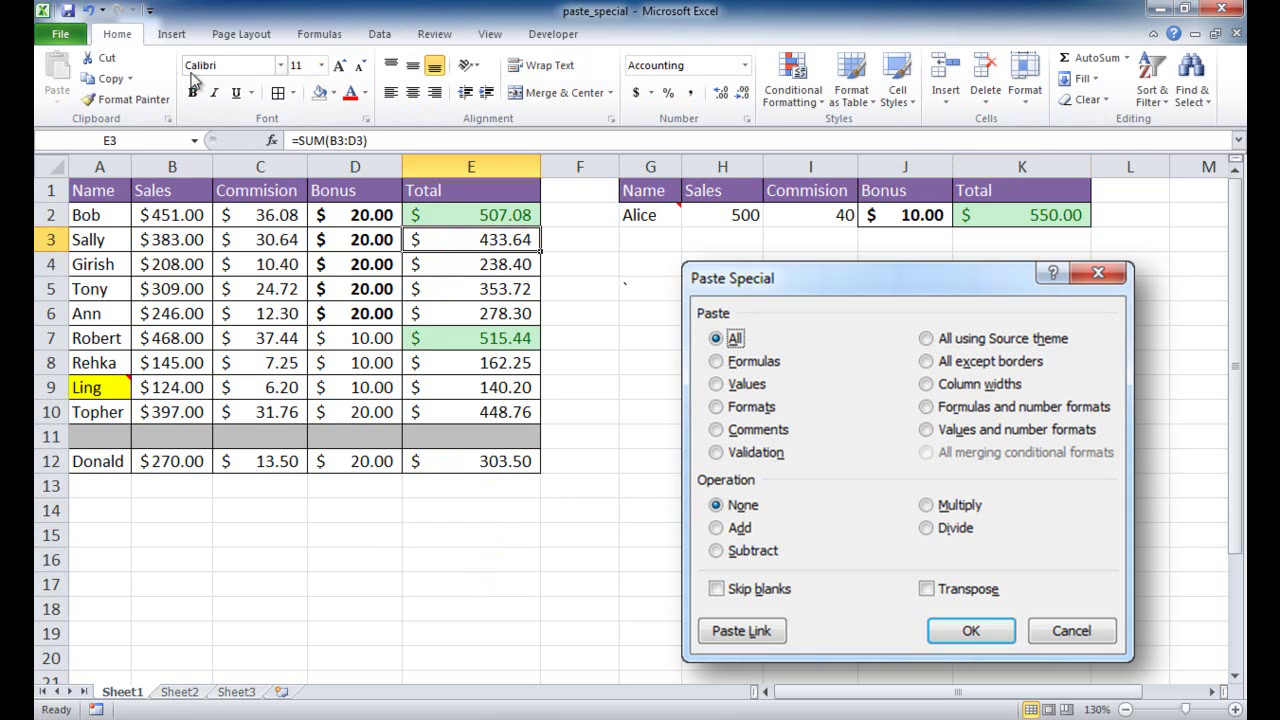
pyautogui.click(114, 80)
pyautogui.click(458, 542)
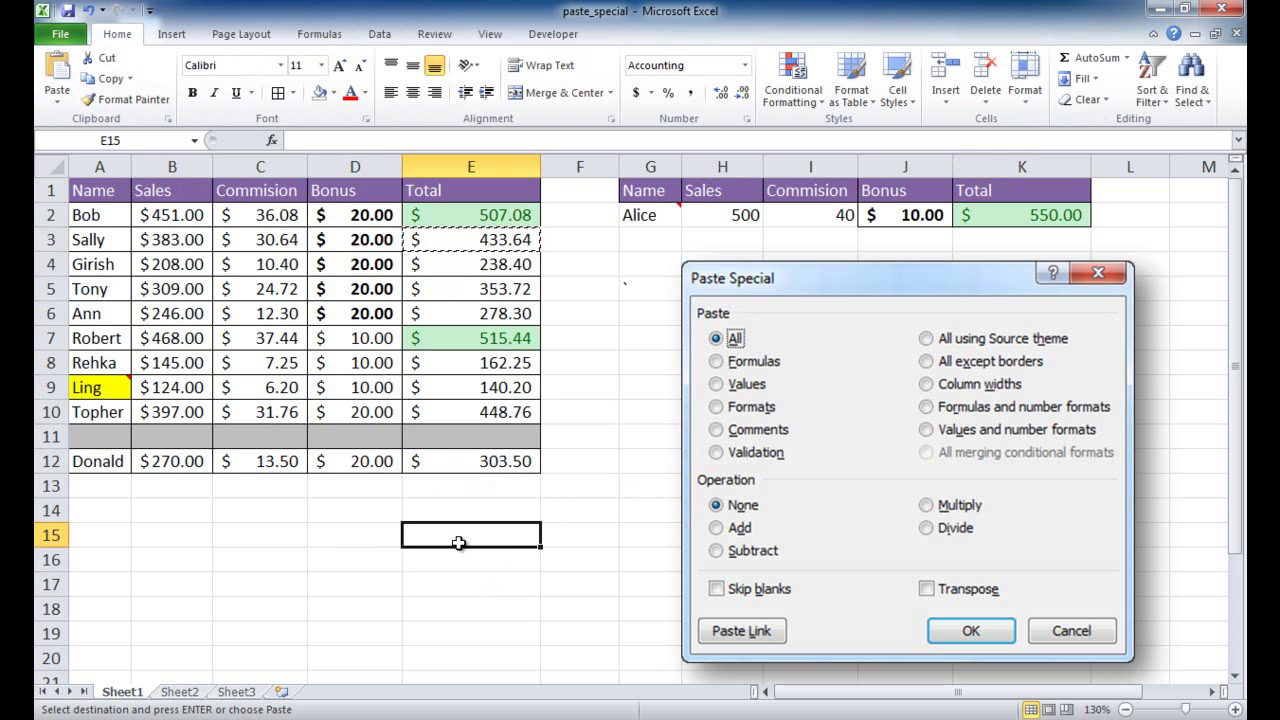
pyautogui.click(57, 98)
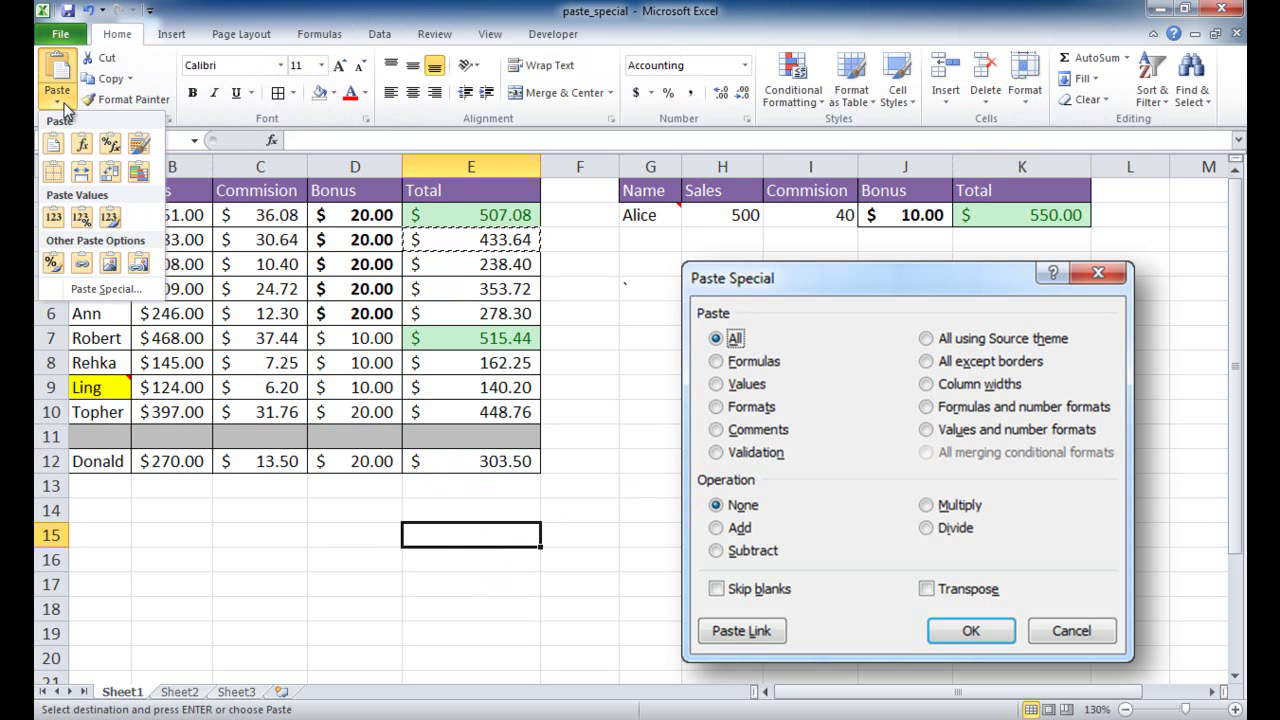
pyautogui.click(105, 289)
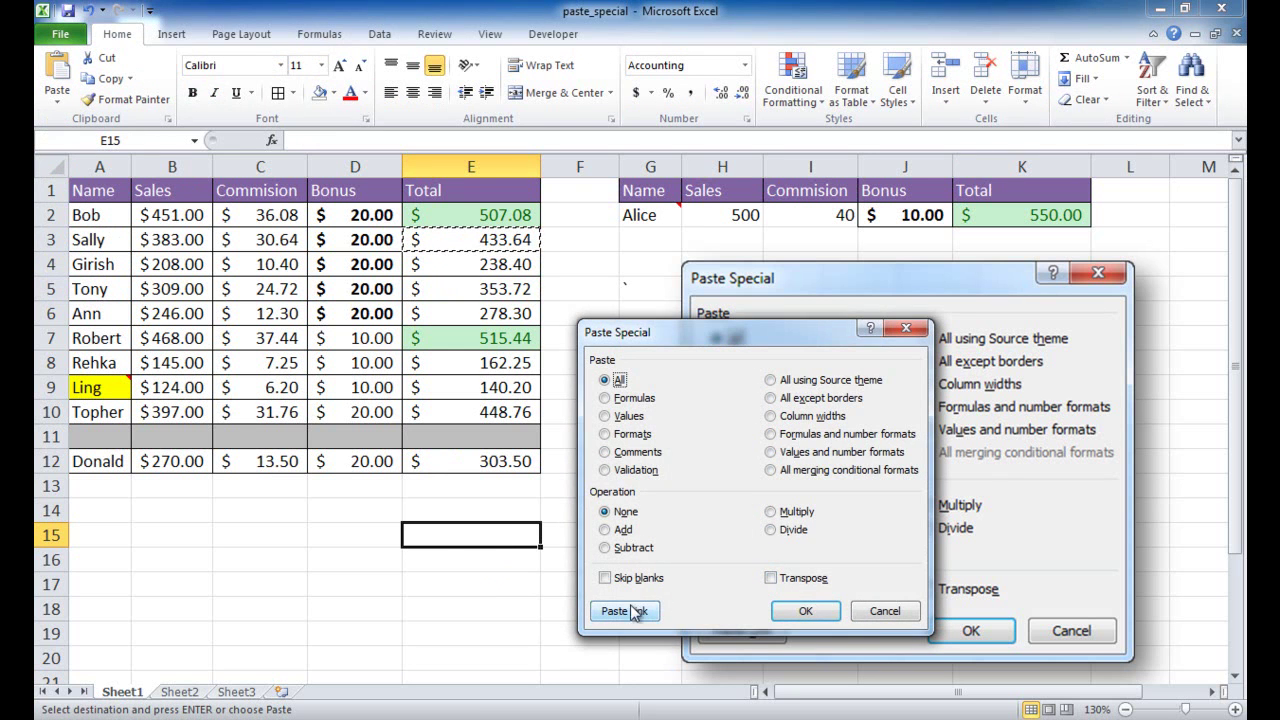
pyautogui.click(632, 611)
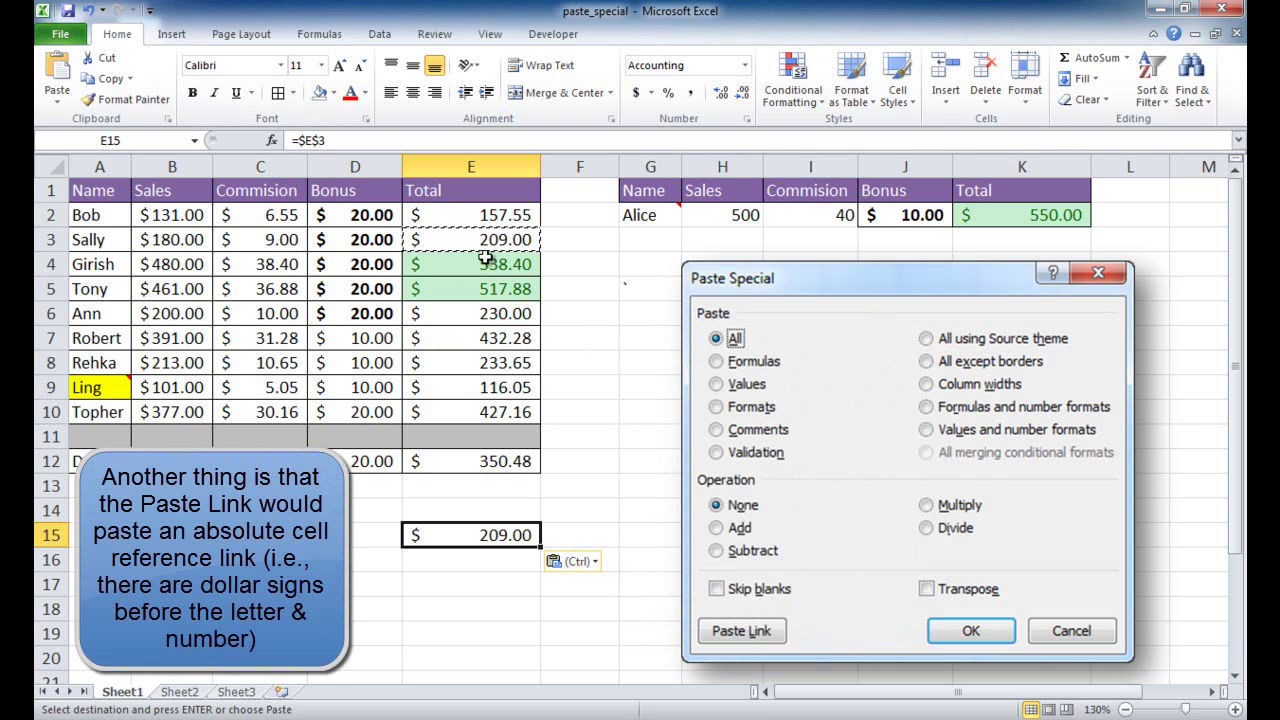
# Examine the formulas in E3 and B3, recalculate the workbook three times, and compare the linked cell E15 with E3.
pyautogui.press('Right')
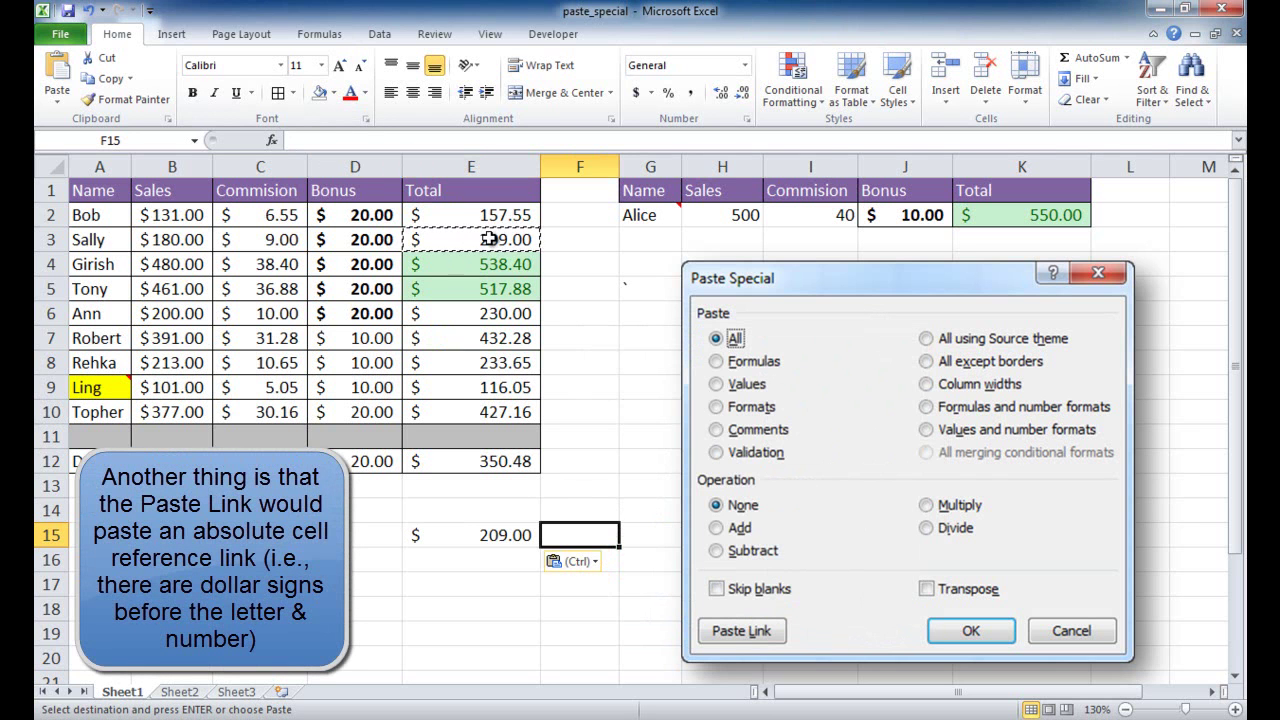
pyautogui.click(490, 240)
pyautogui.click(319, 34)
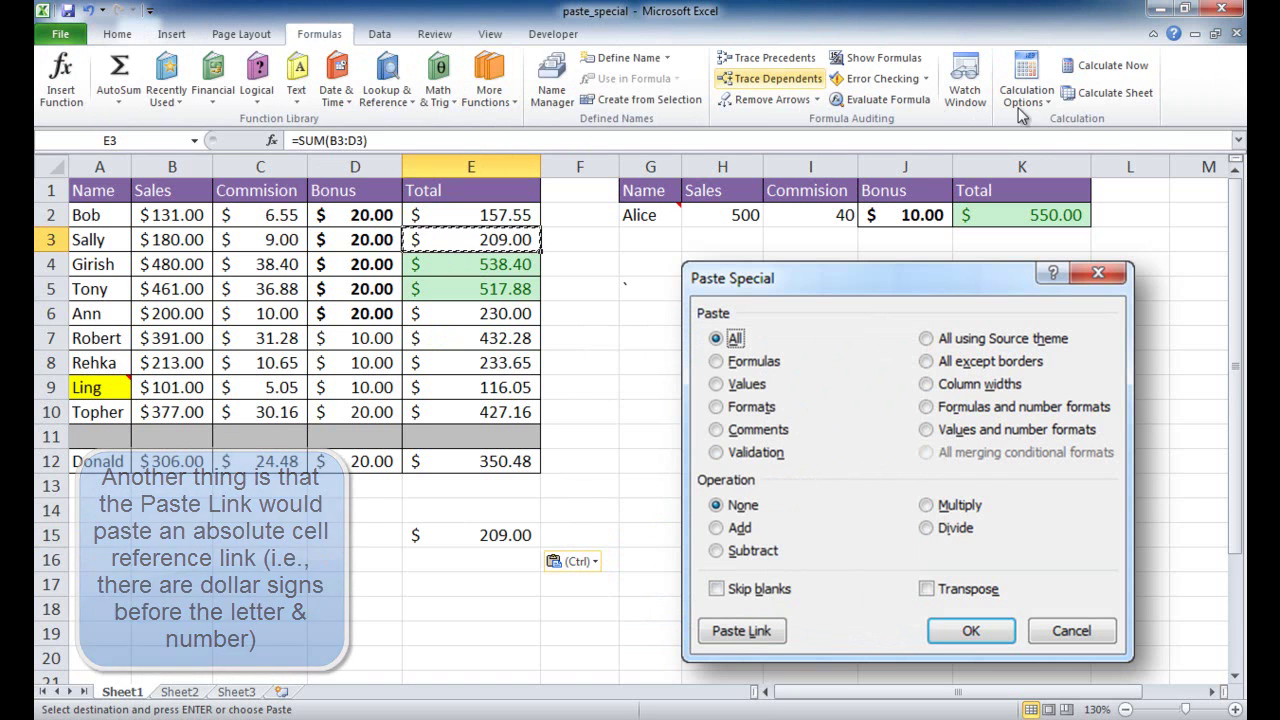
pyautogui.click(178, 237)
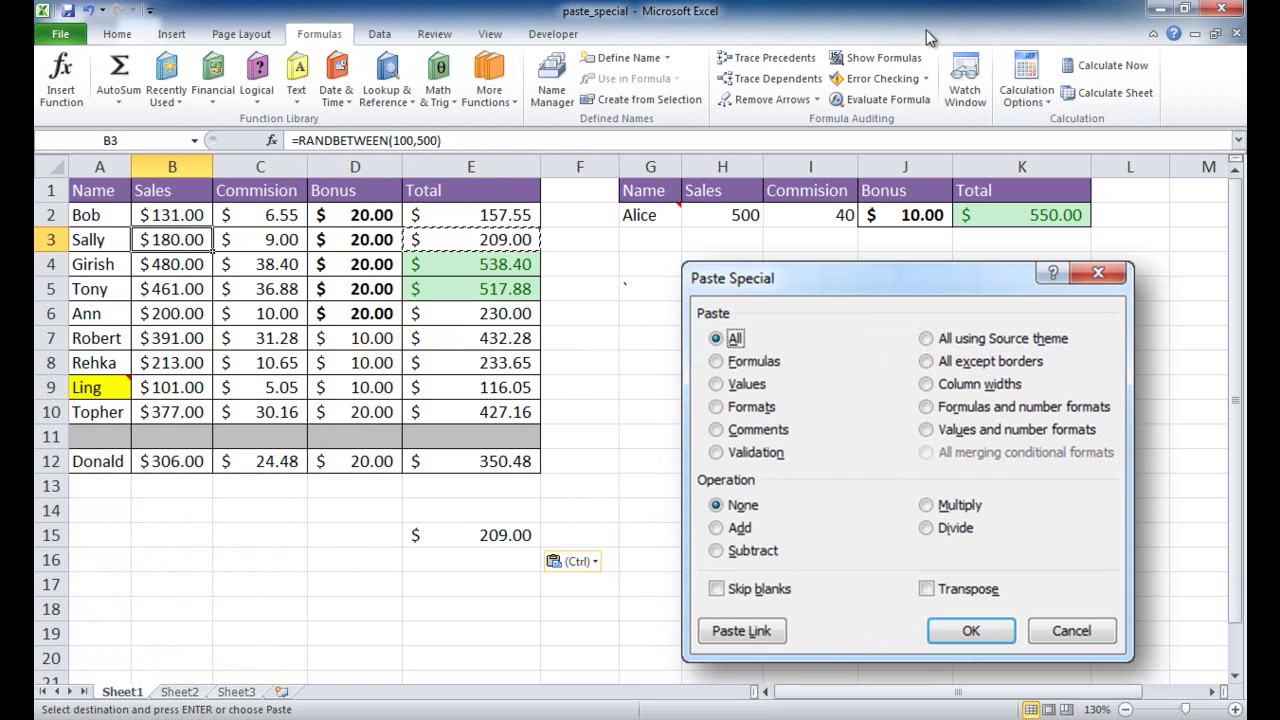
pyautogui.click(1100, 68)
pyautogui.click(1100, 68)
pyautogui.click(1100, 68)
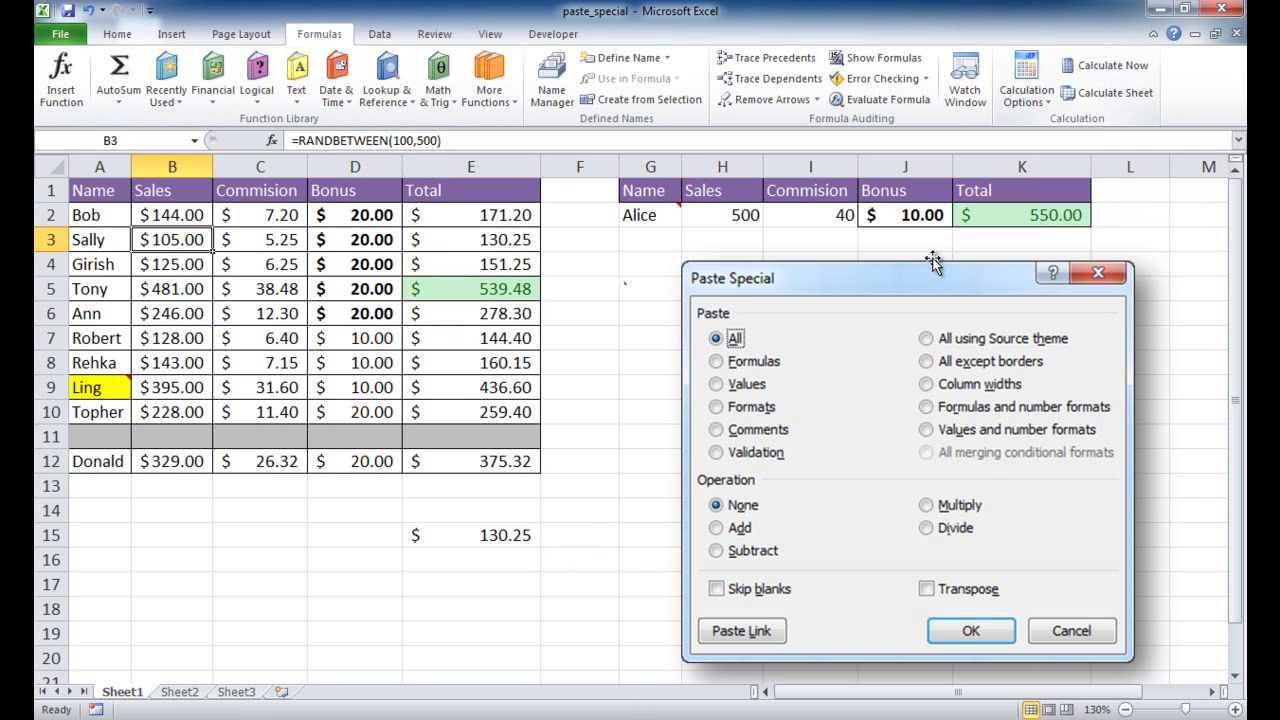
pyautogui.click(481, 538)
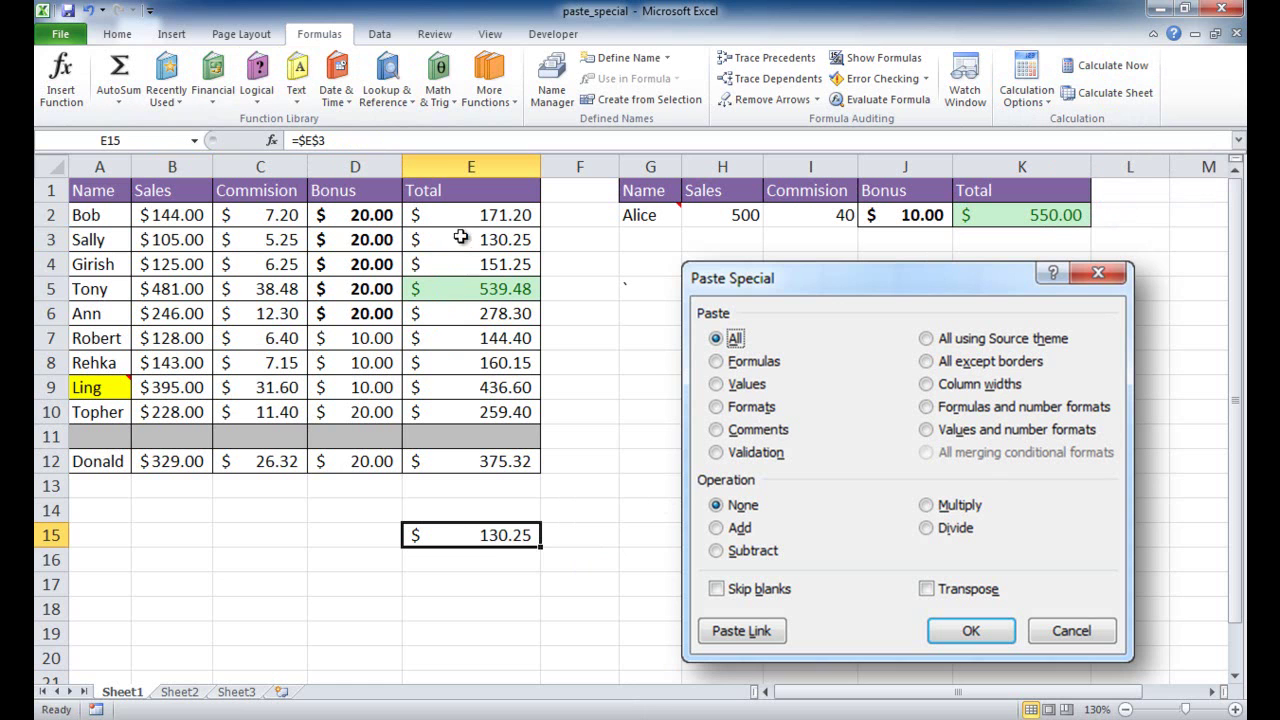